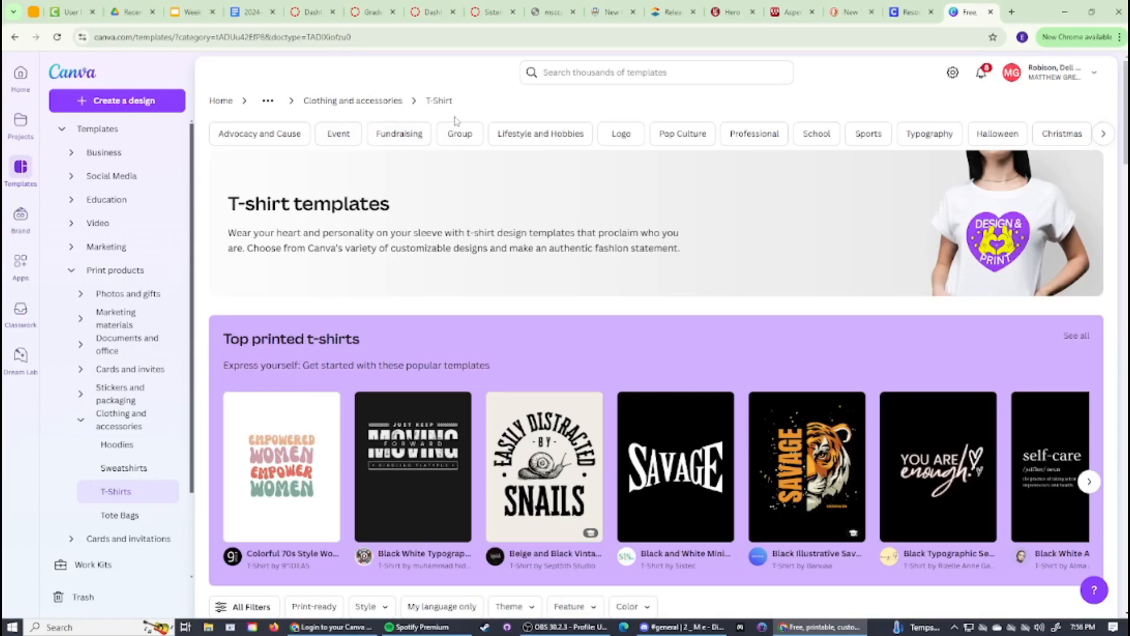
# - Browse the T-shirt templates and create a blank T-shirt design
pyautogui.scroll(-7, 448, 115)
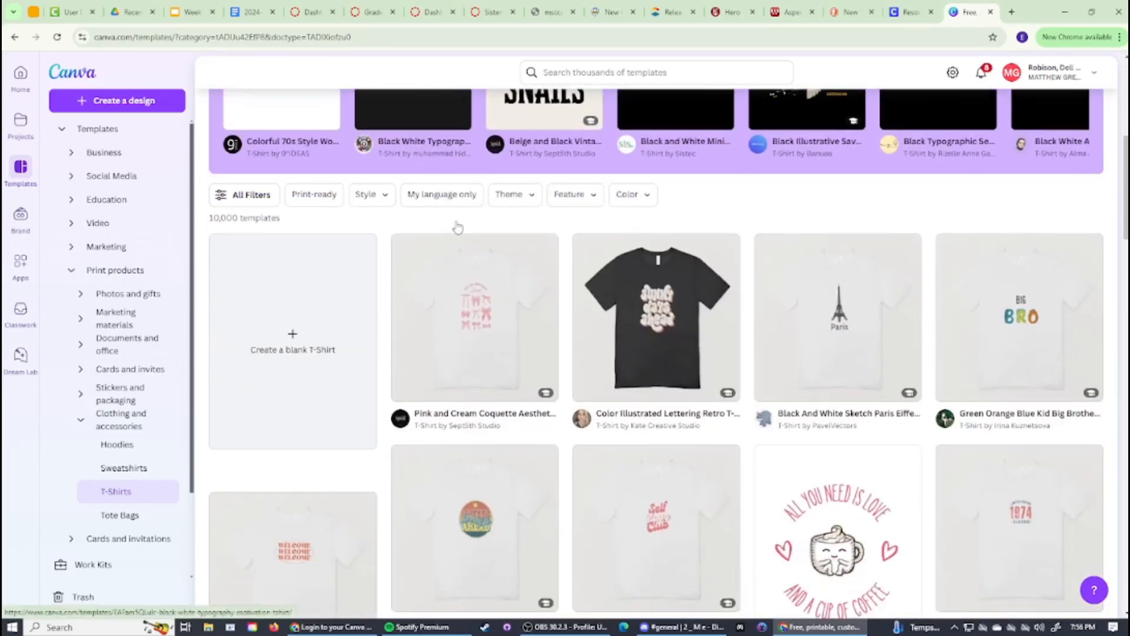
pyautogui.scroll(-3, 507, 270)
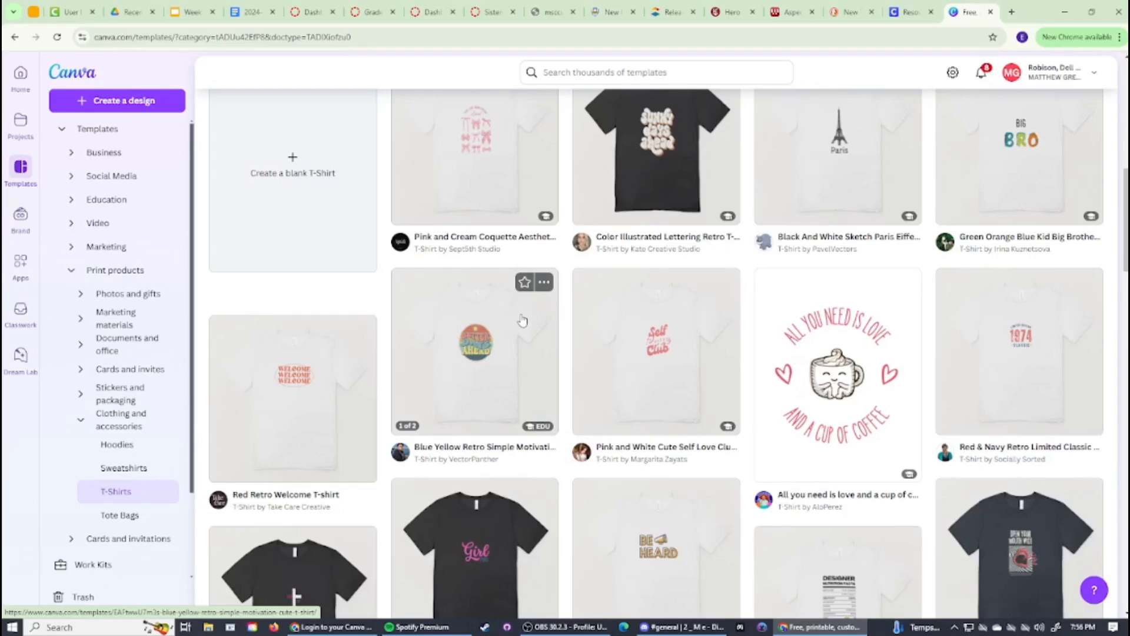
pyautogui.scroll(-3, 522, 320)
pyautogui.scroll(-1, 512, 324)
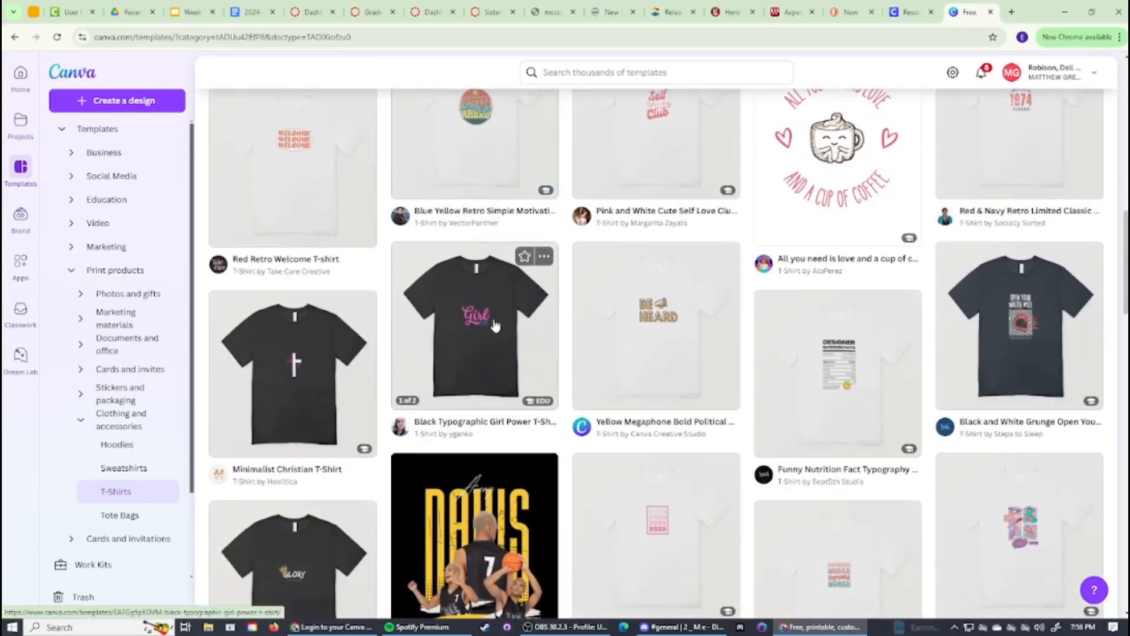
pyautogui.scroll(5, 362, 291)
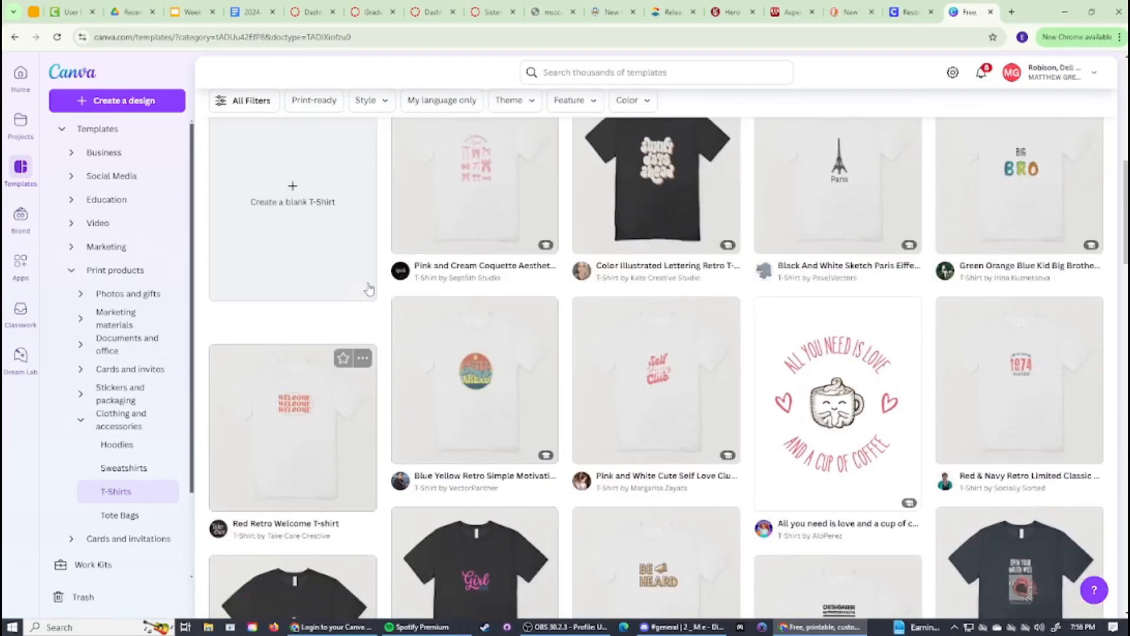
pyautogui.click(296, 219)
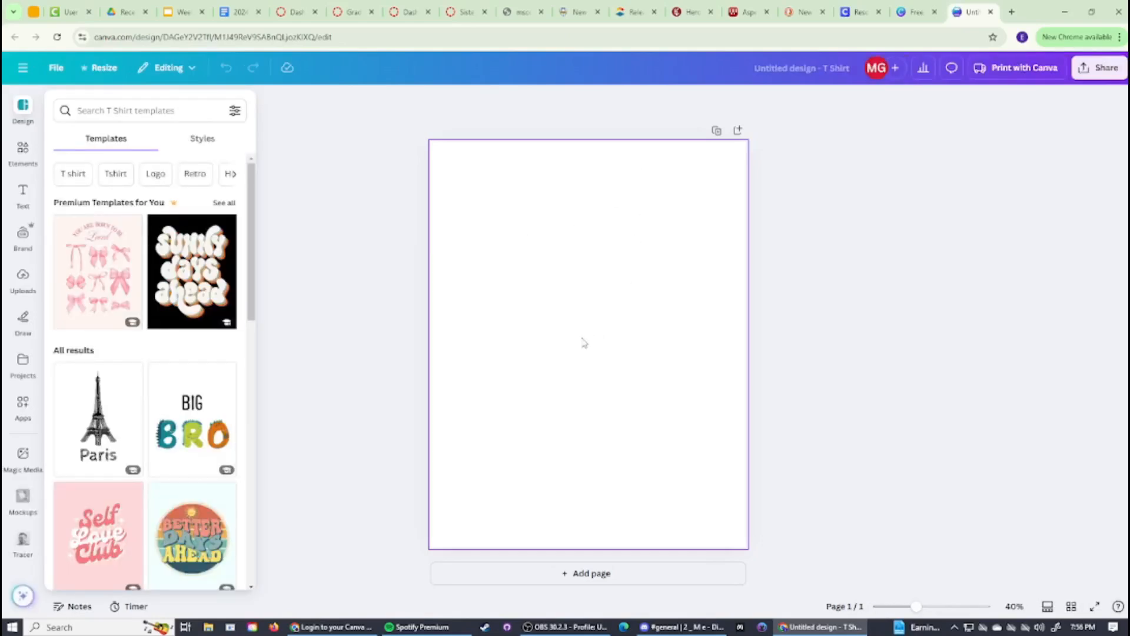
# - Add a second page to the design and title page 1 "Front" and page 2 "Back"
pyautogui.click(409, 398)
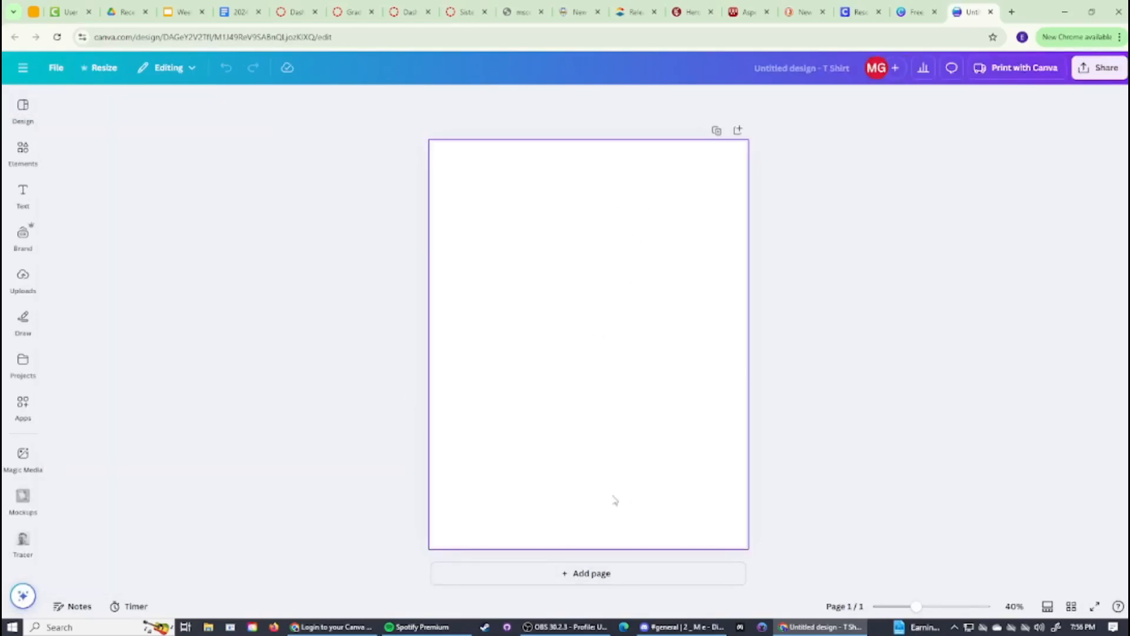
pyautogui.click(611, 577)
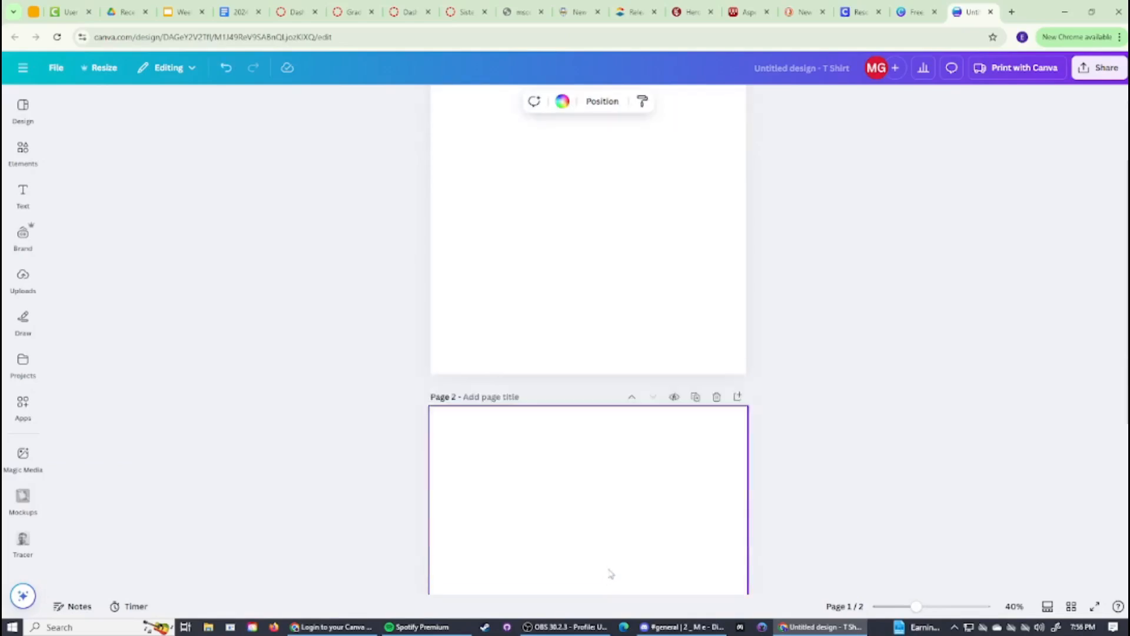
pyautogui.scroll(3, 491, 360)
pyautogui.scroll(4, 492, 360)
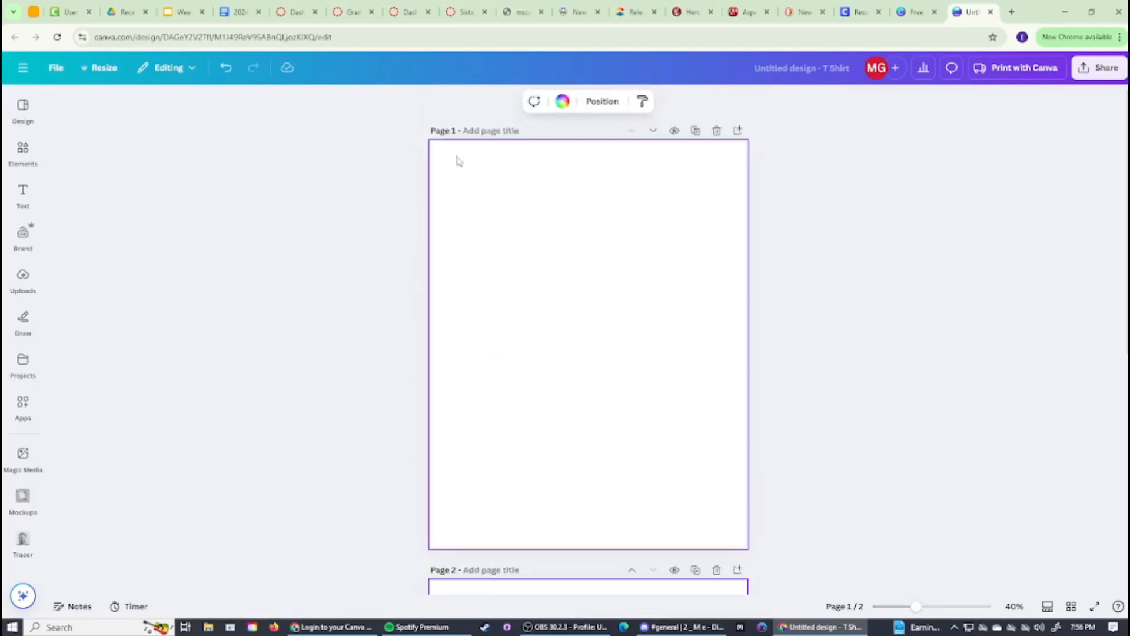
pyautogui.write('Front')
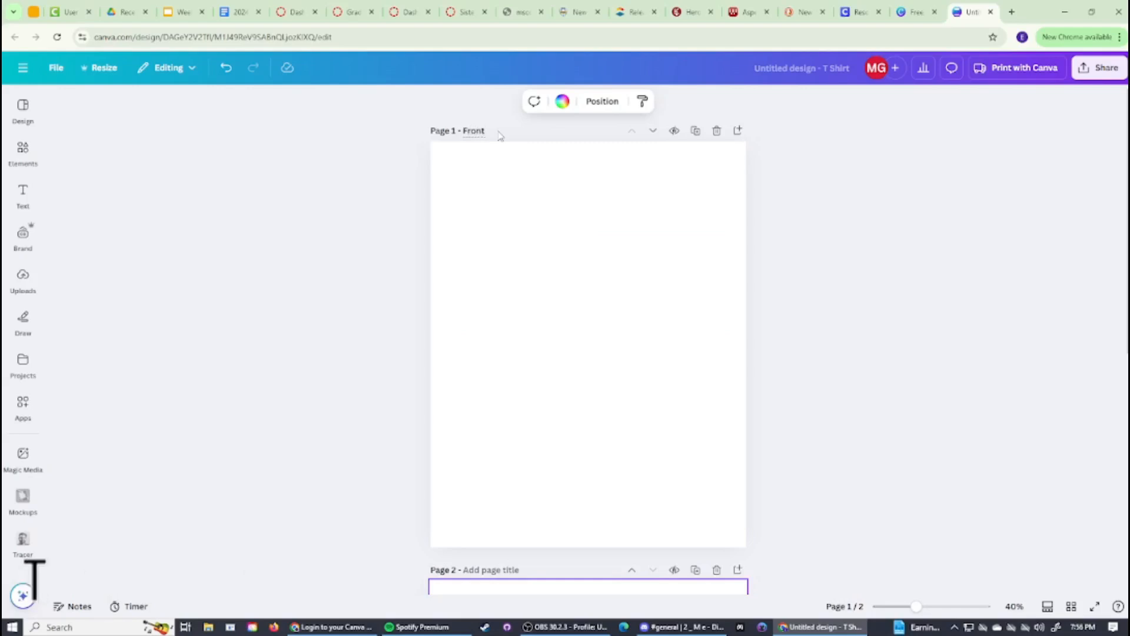
pyautogui.click(485, 569)
pyautogui.write('Back')
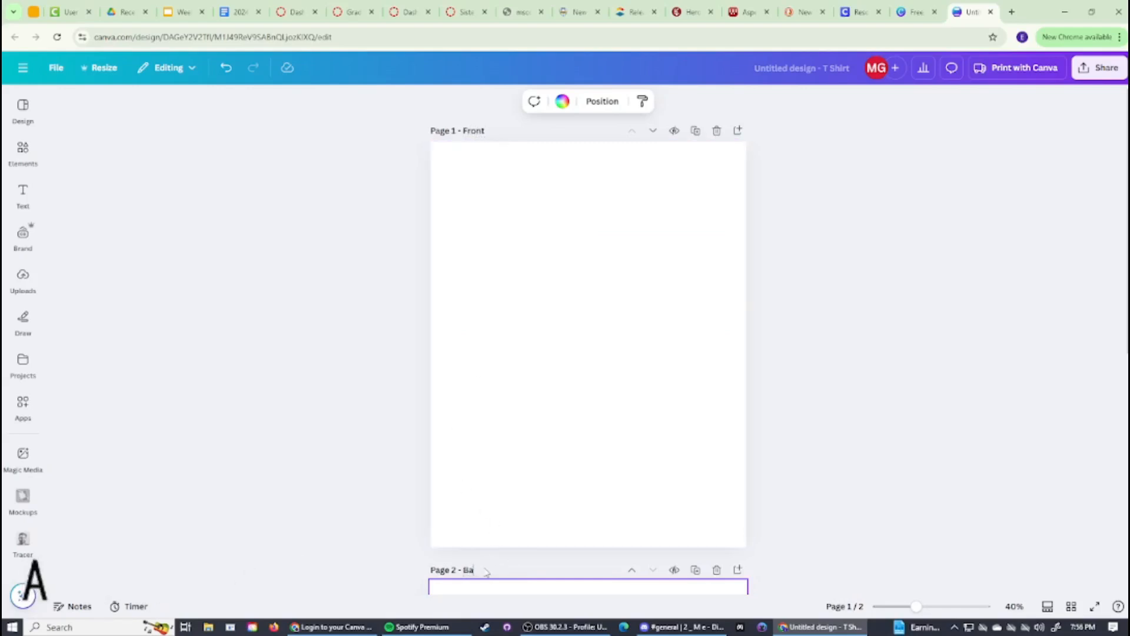
pyautogui.click(400, 379)
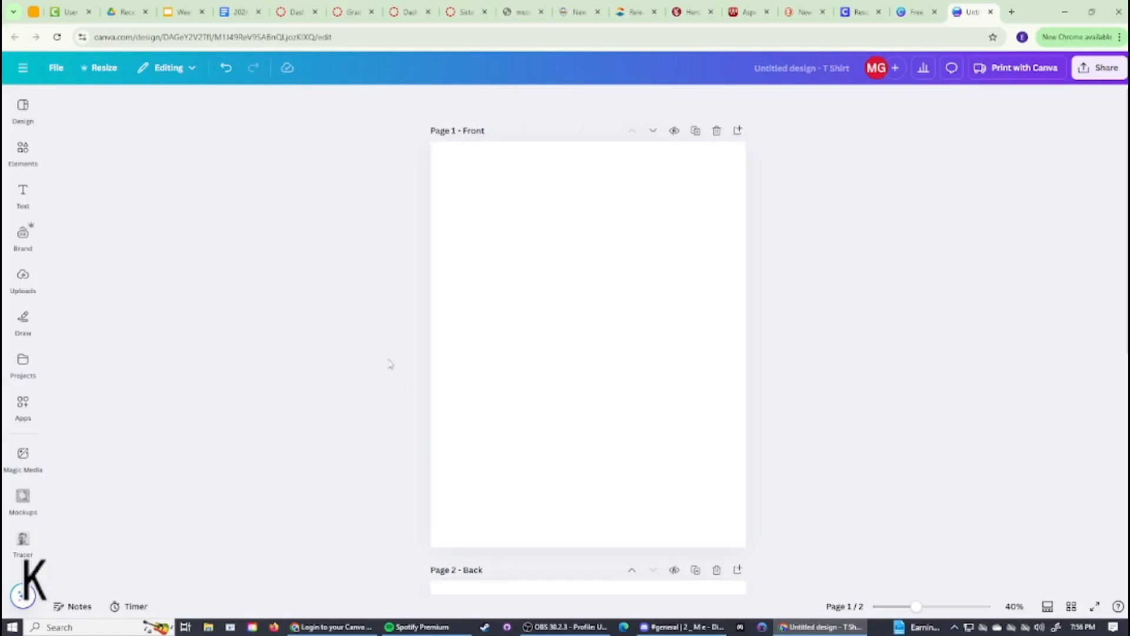
pyautogui.scroll(-3, 361, 321)
pyautogui.scroll(2, 354, 334)
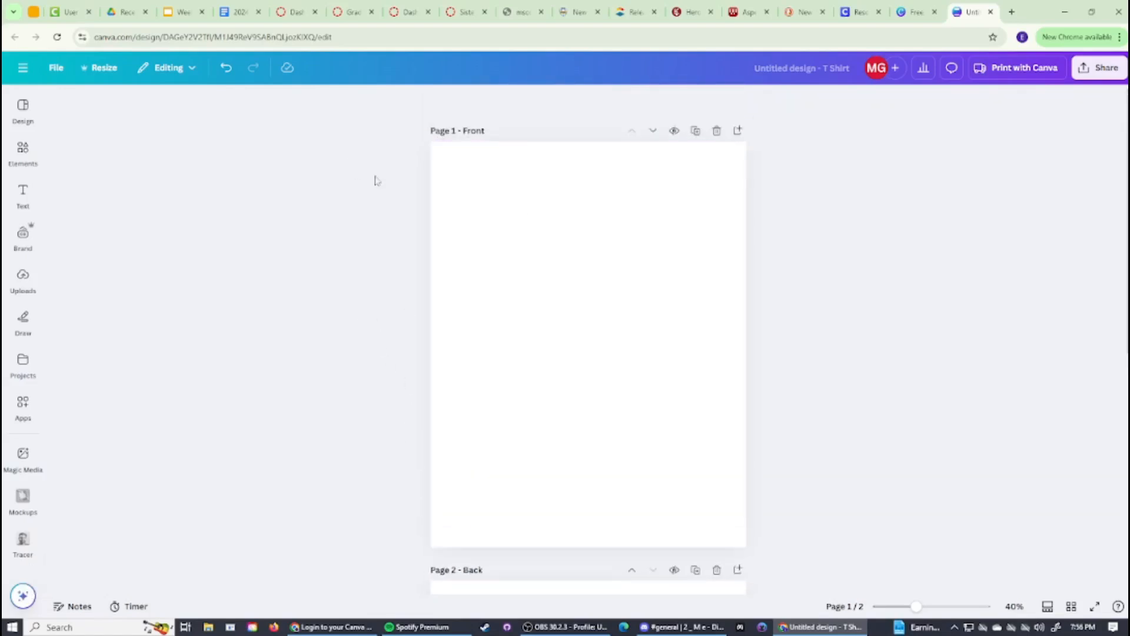
# - Rename the untitled T-shirt design as "50th RMS"
pyautogui.click(57, 68)
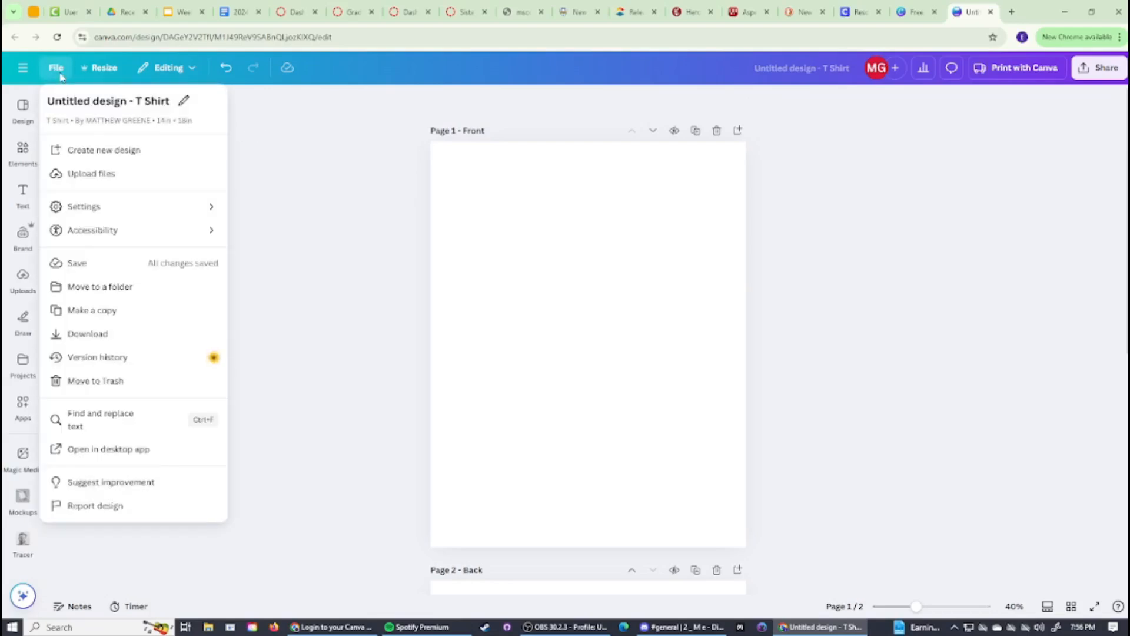
pyautogui.click(277, 172)
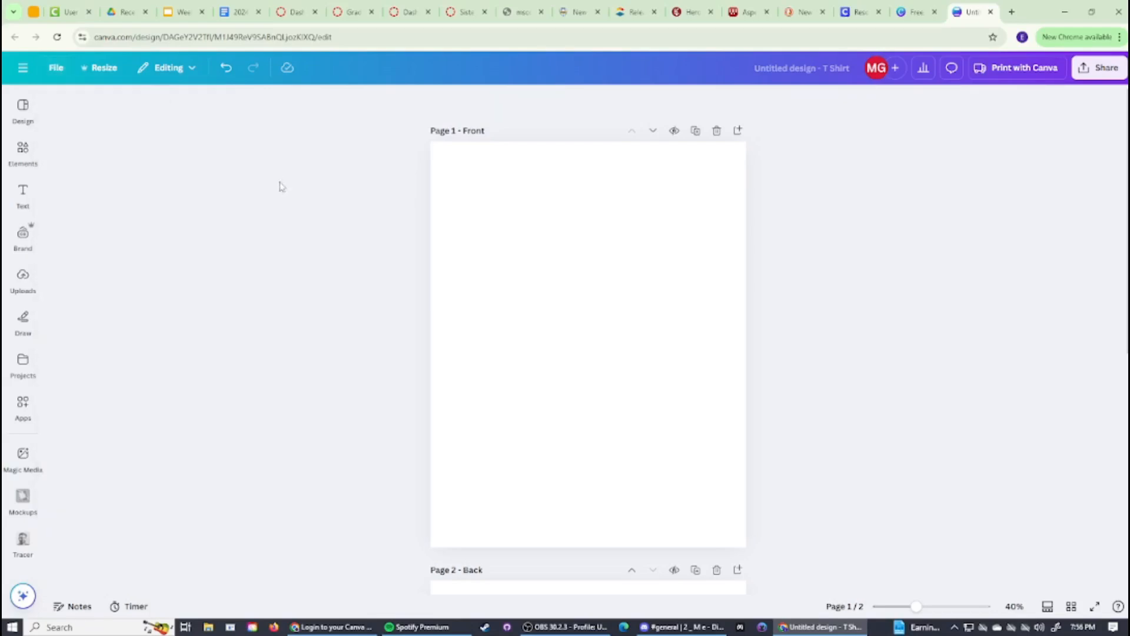
pyautogui.click(59, 69)
pyautogui.click(94, 103)
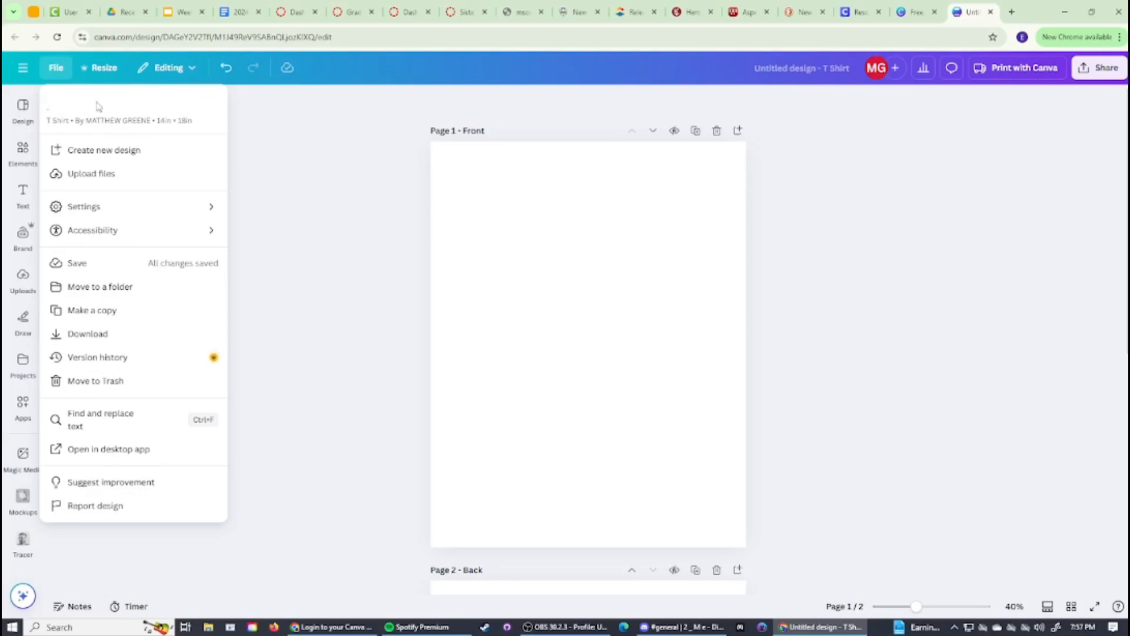
pyautogui.write('50')
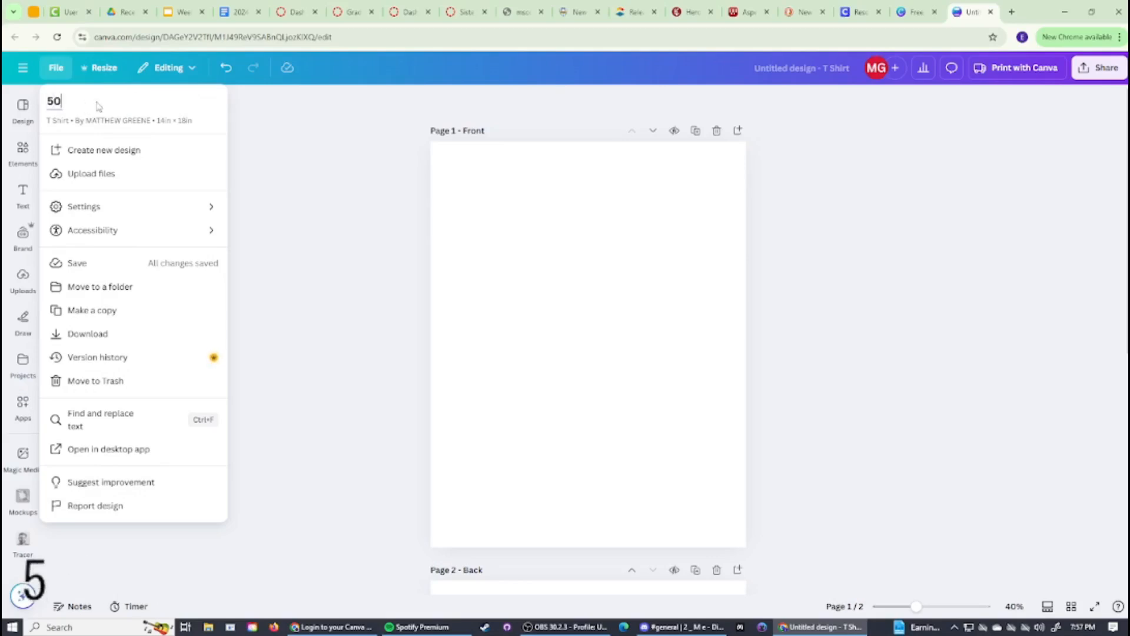
pyautogui.write('th')
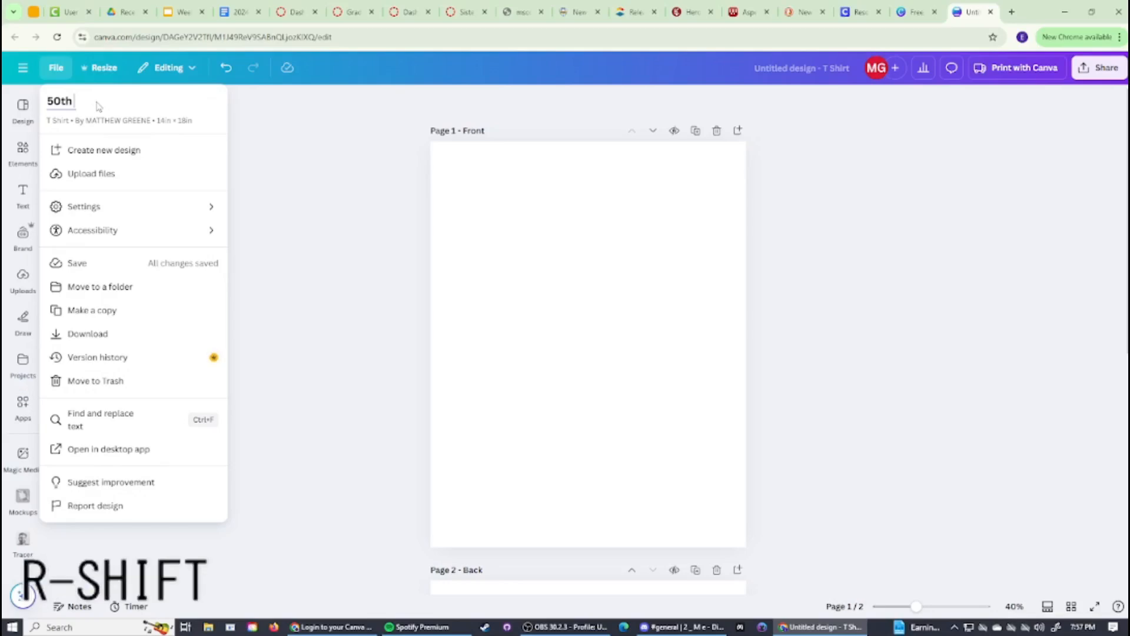
pyautogui.write(' RMS')
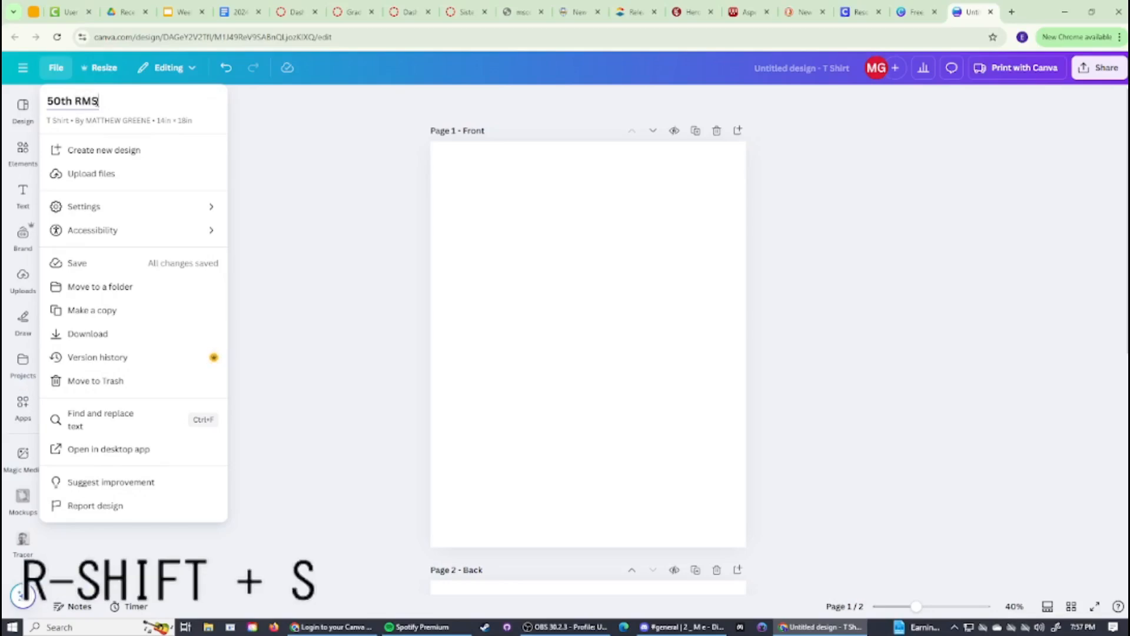
pyautogui.click(296, 280)
pyautogui.click(59, 69)
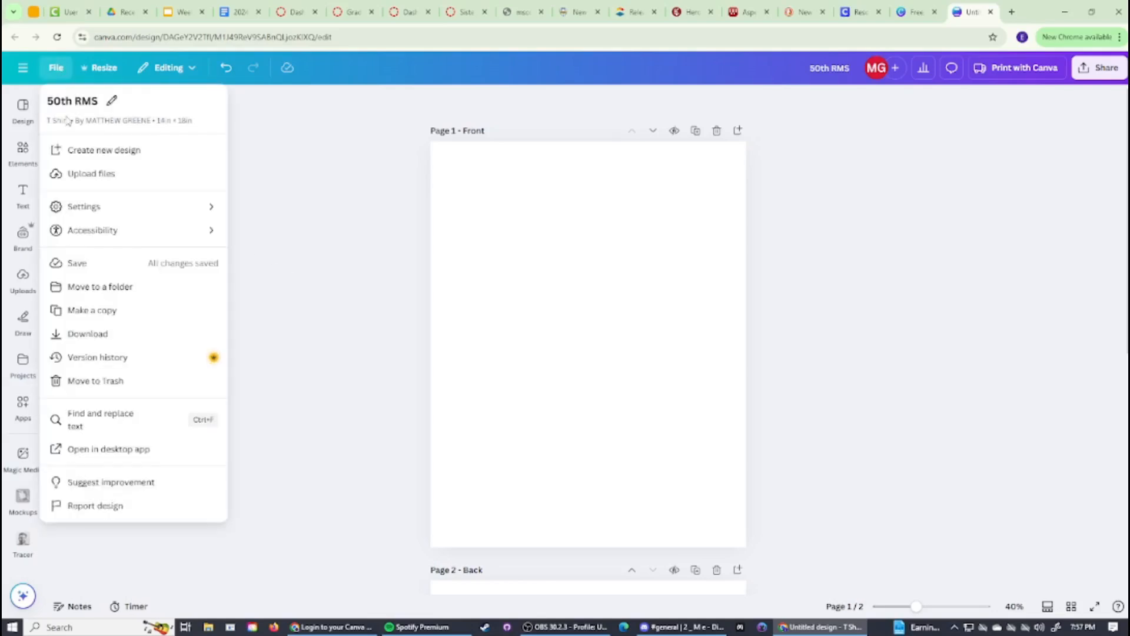
pyautogui.click(282, 154)
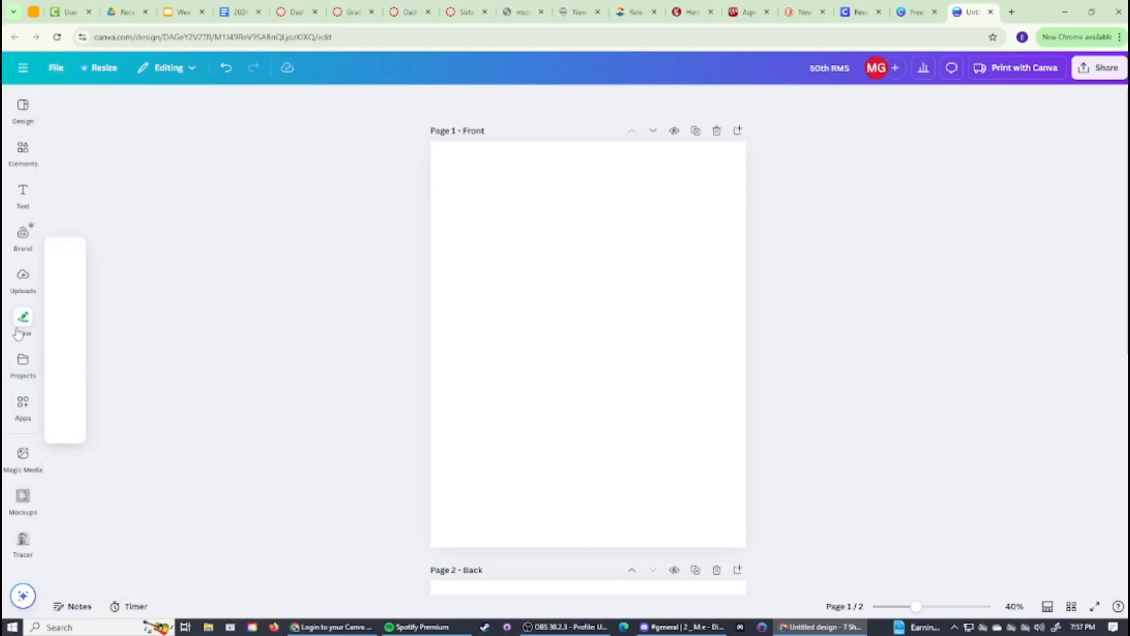
# - Upload the photo PXL_20250207_035255272.jpg of the pencil drawing from the Downloads folder and place it on the Front page
pyautogui.click(22, 281)
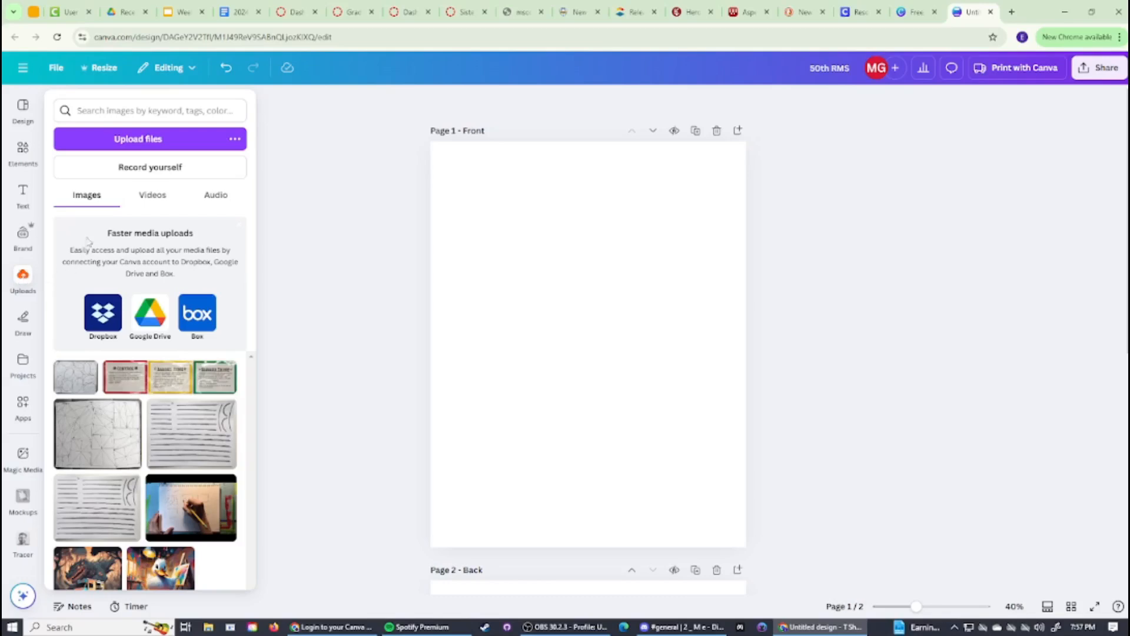
pyautogui.click(120, 145)
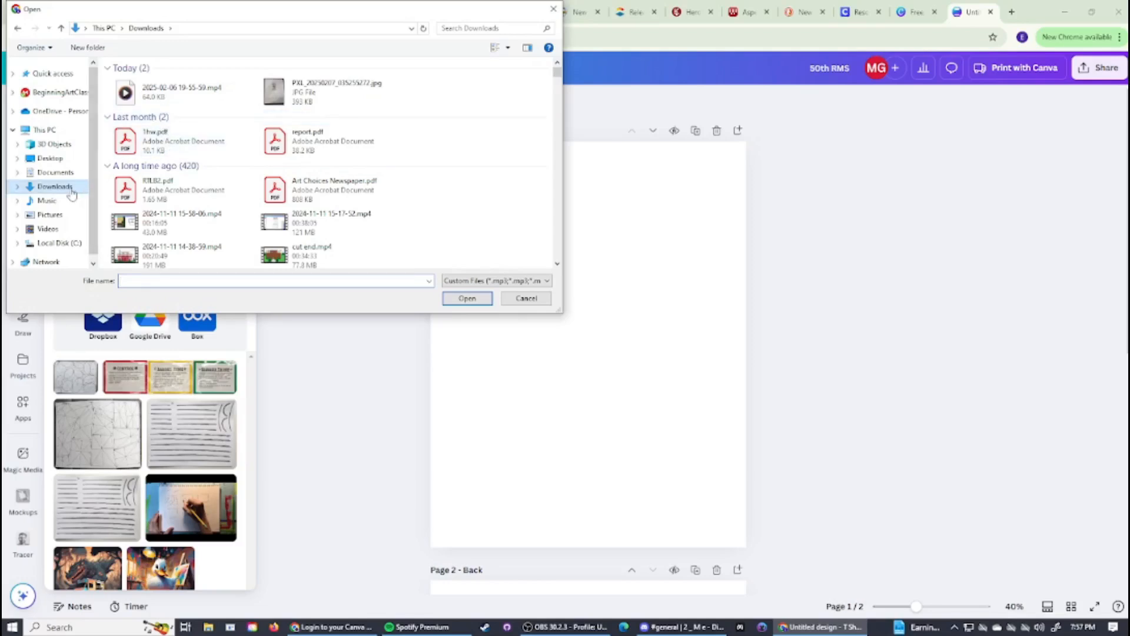
pyautogui.doubleClick(283, 92)
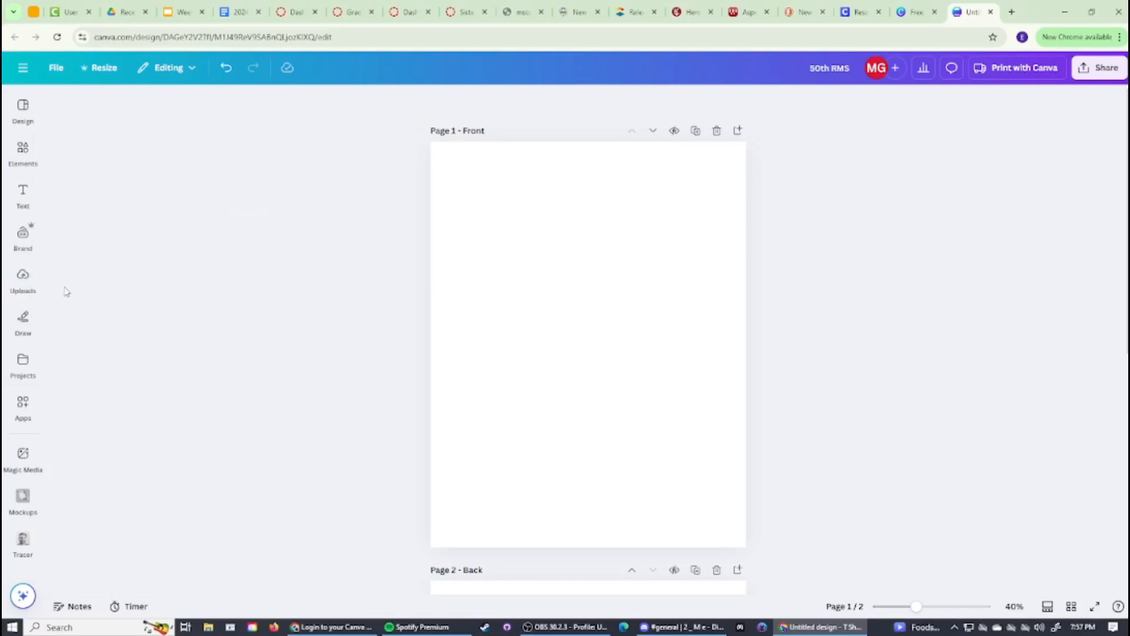
pyautogui.click(35, 288)
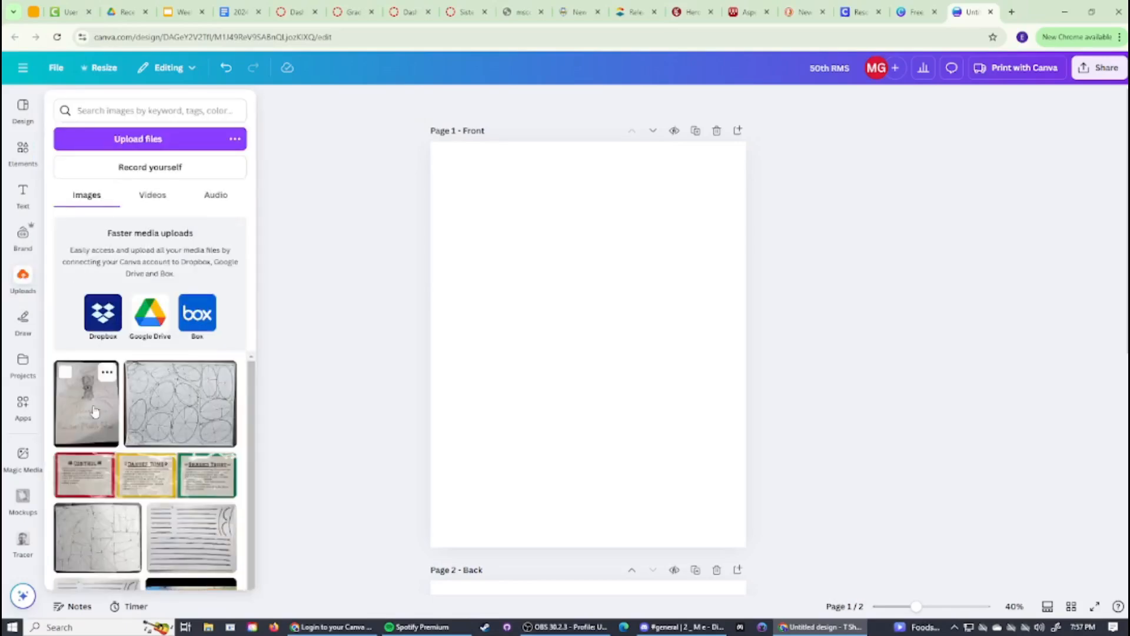
pyautogui.click(96, 383)
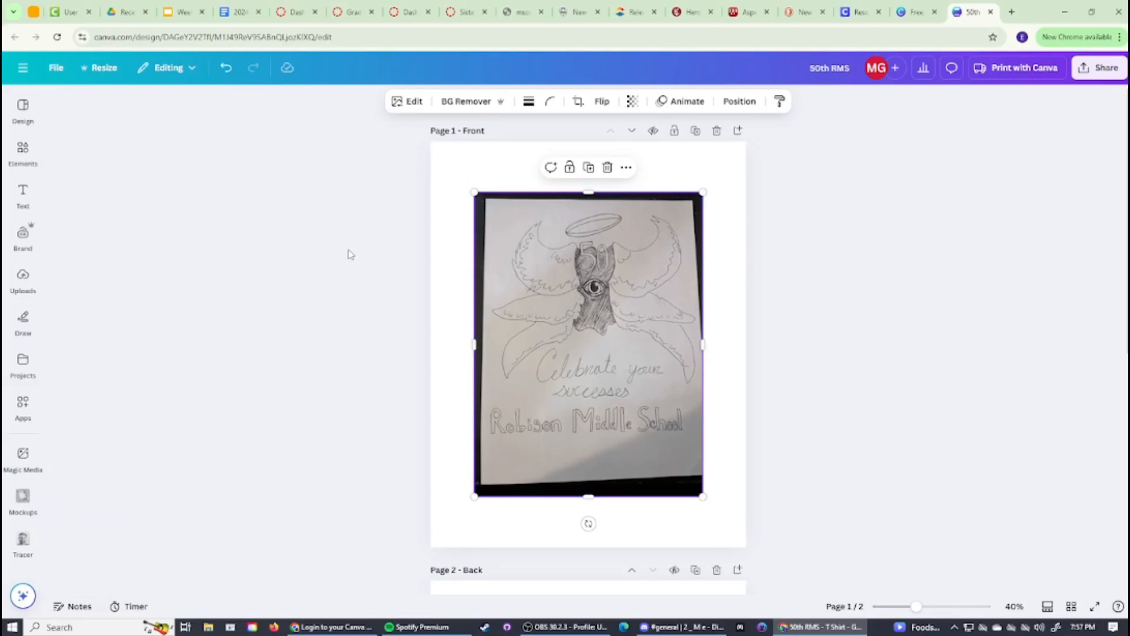
pyautogui.click(348, 253)
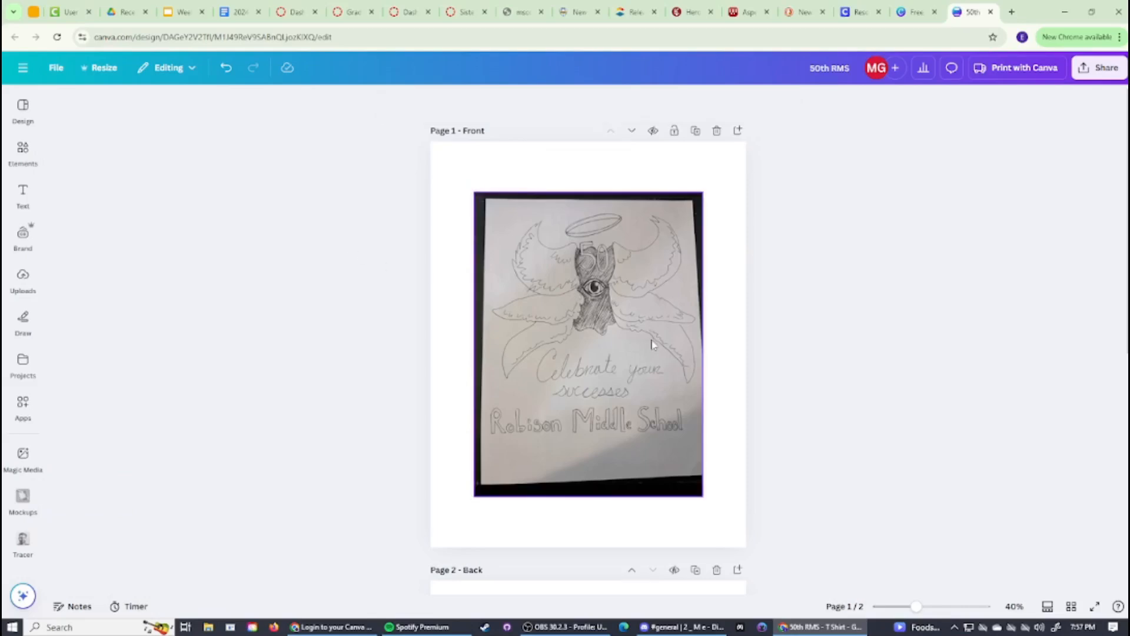
# - Move the drawing photo from the Front page onto the upper part of the Back page
pyautogui.click(569, 311)
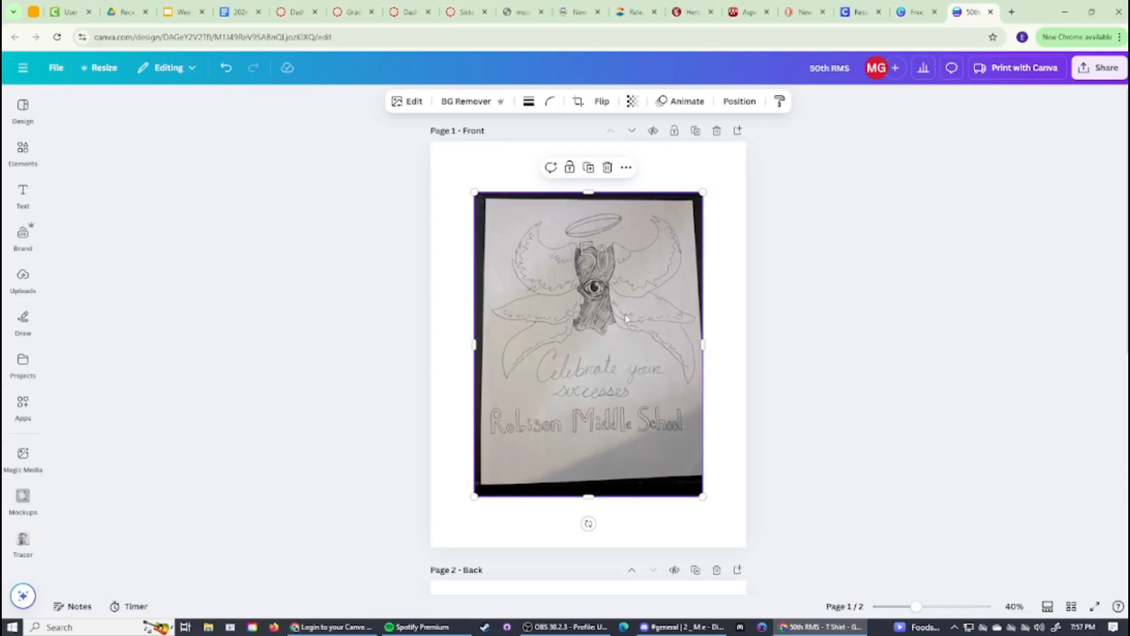
pyautogui.scroll(-4, 592, 297)
pyautogui.moveTo(577, 215)
pyautogui.mouseDown()
pyautogui.moveTo(562, 249)
pyautogui.moveTo(565, 532)
pyautogui.moveTo(577, 592)
pyautogui.mouseUp()
pyautogui.scroll(-3, 565, 448)
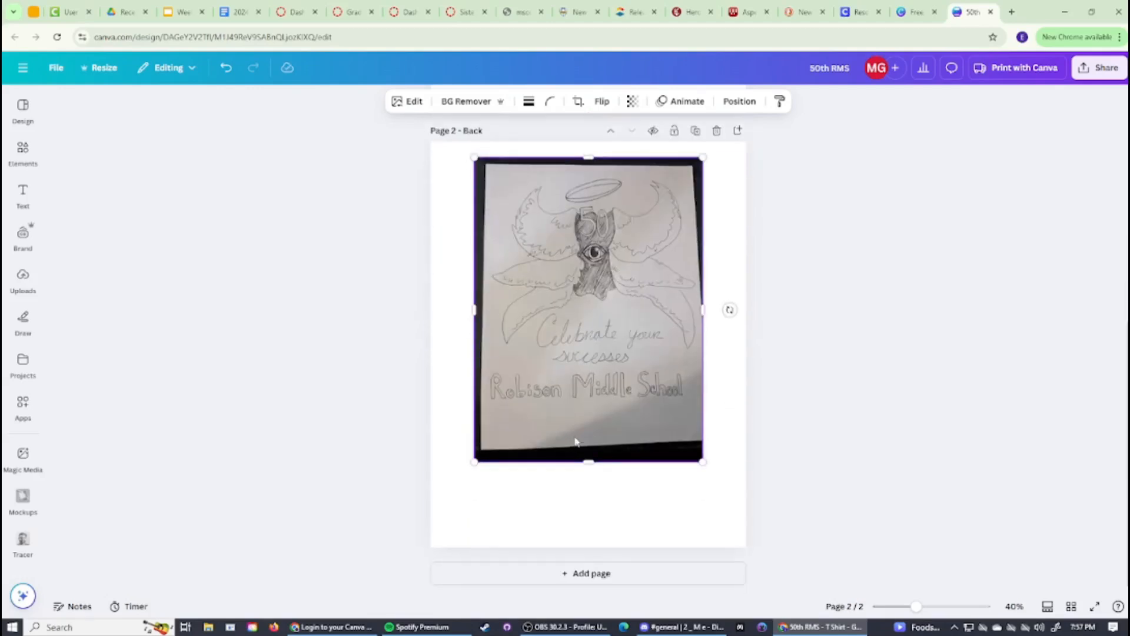
# - Crop the drawing photo on the Back page with a freeform crop, trimming off the black borders around the paper
pyautogui.doubleClick(601, 316)
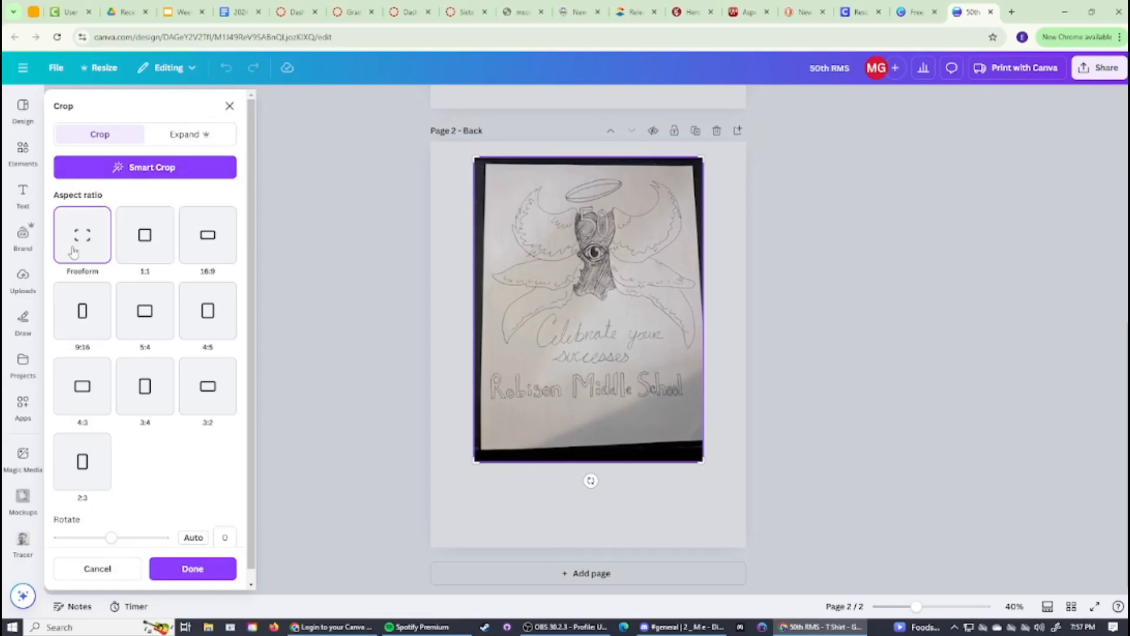
pyautogui.moveTo(478, 159); pyautogui.dragTo(486, 166)
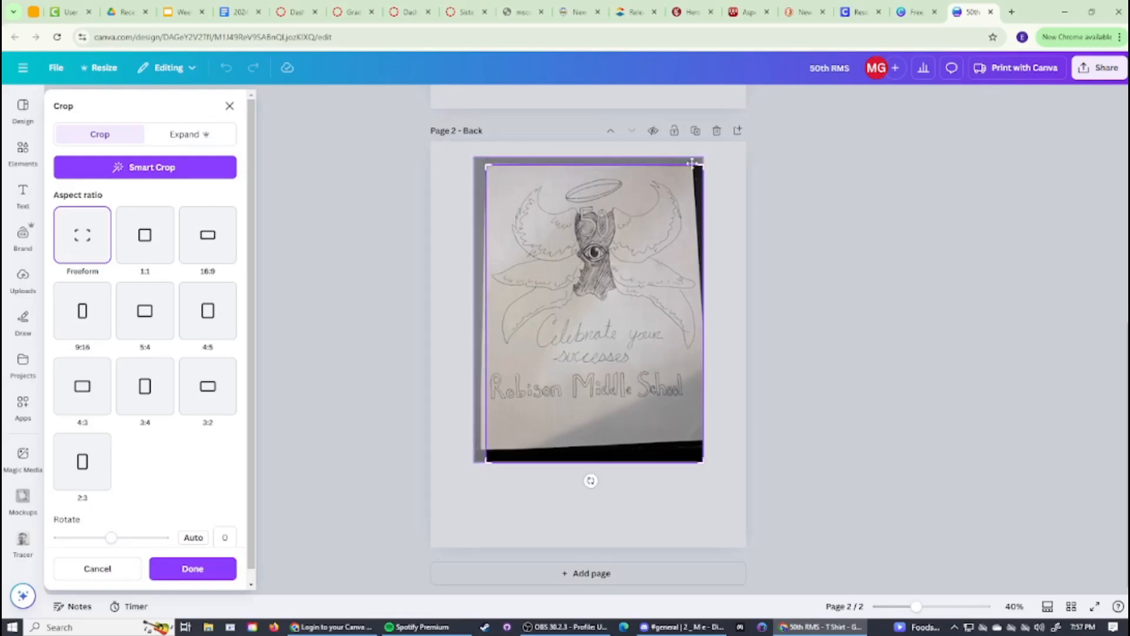
pyautogui.moveTo(702, 166); pyautogui.dragTo(693, 167)
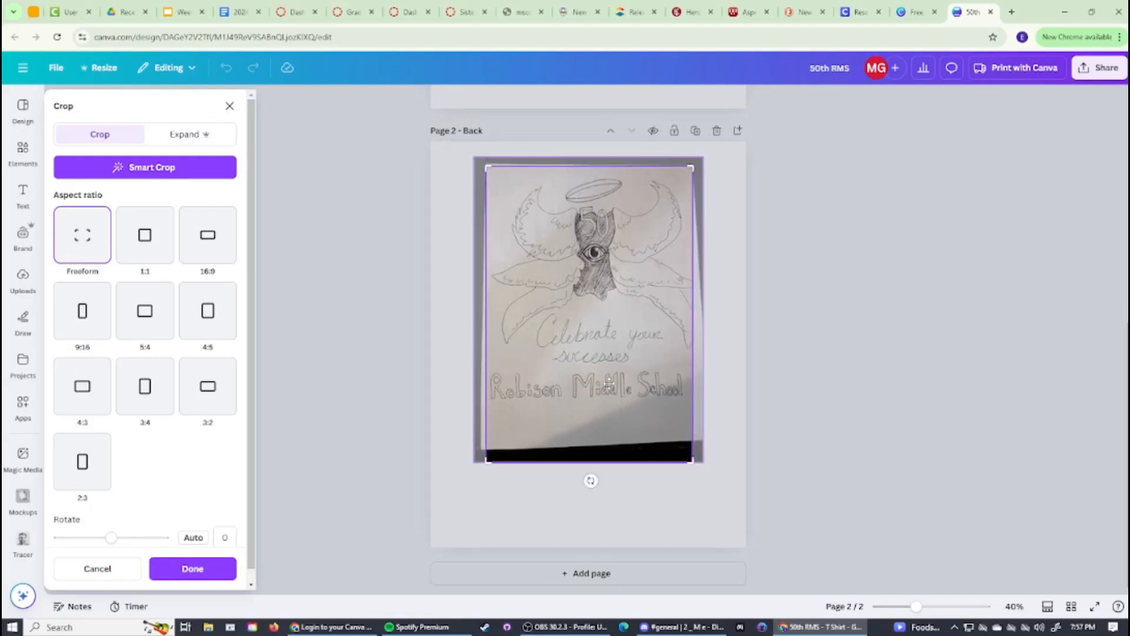
pyautogui.moveTo(689, 459); pyautogui.dragTo(691, 436)
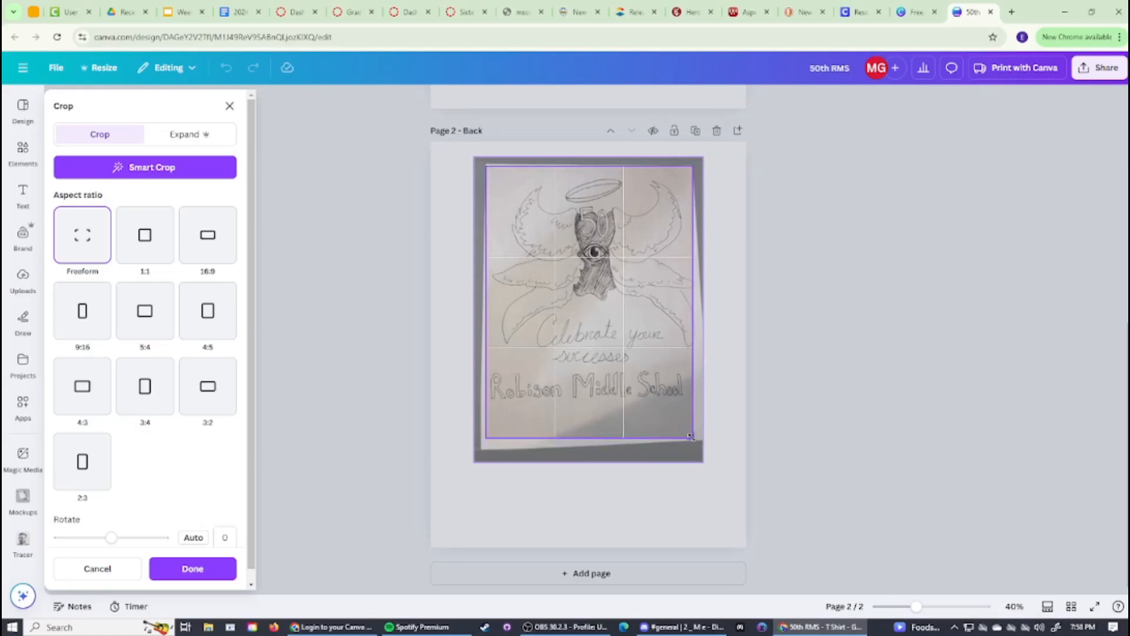
pyautogui.moveTo(694, 433); pyautogui.dragTo(693, 435)
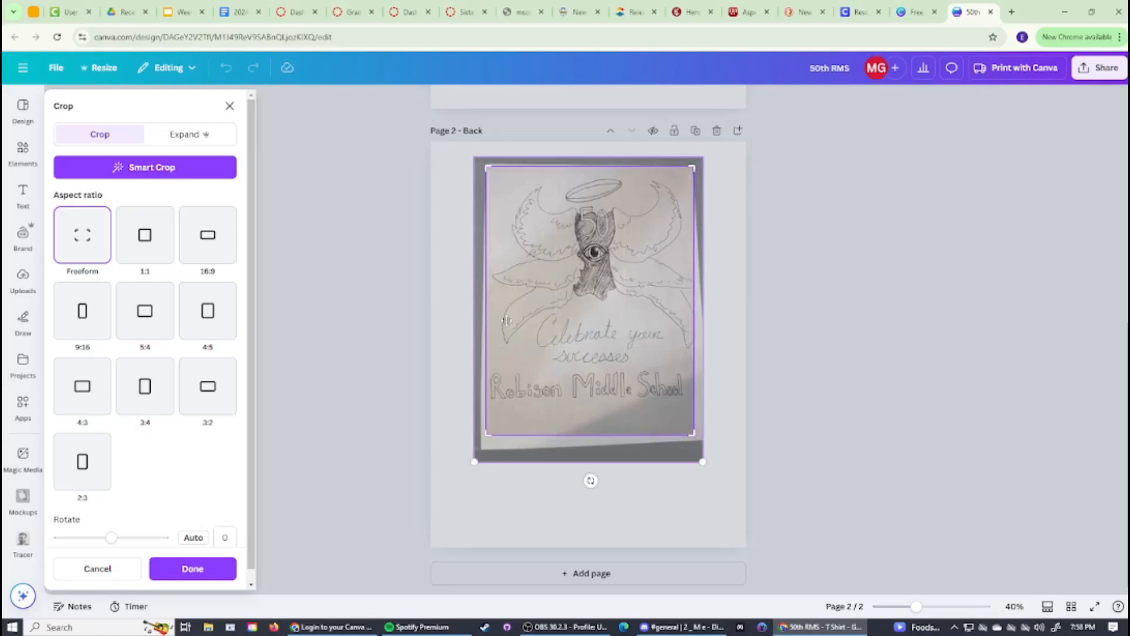
pyautogui.moveTo(486, 431); pyautogui.dragTo(490, 429)
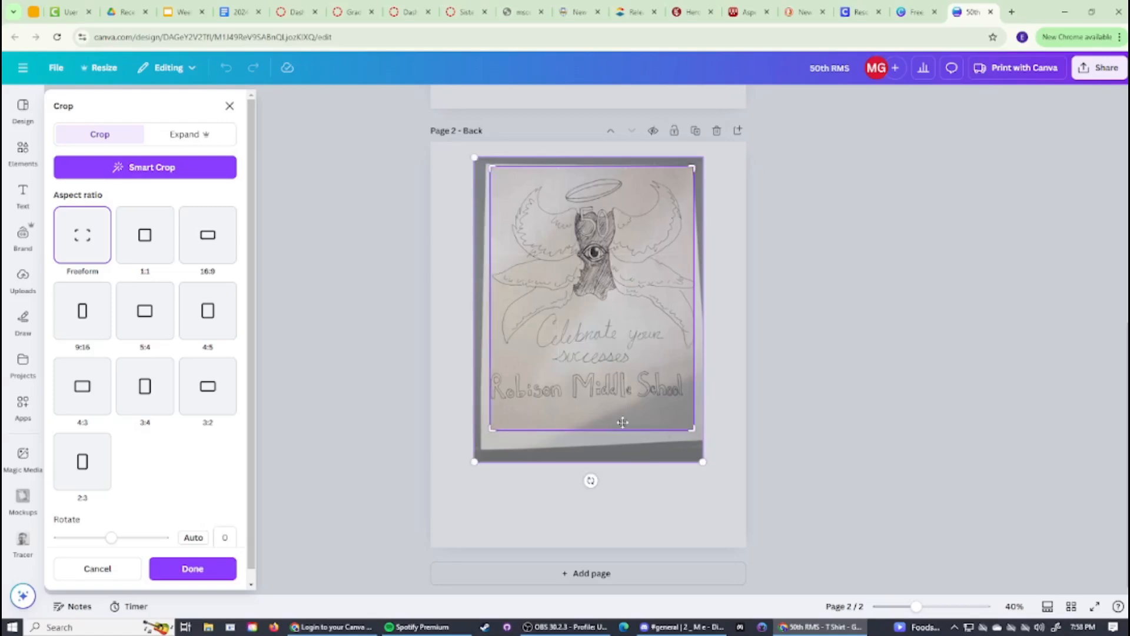
pyautogui.press('Return')
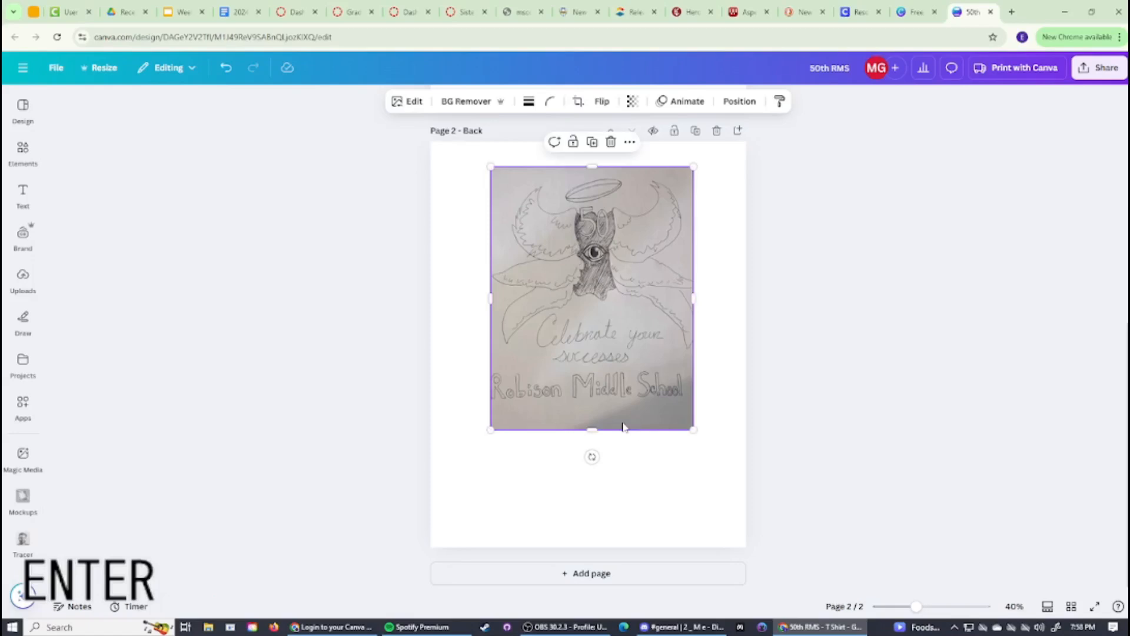
# - Move the cropped drawing photo into the Back page's upper-left corner and enlarge it to fill the page
pyautogui.moveTo(648, 340); pyautogui.dragTo(570, 289)
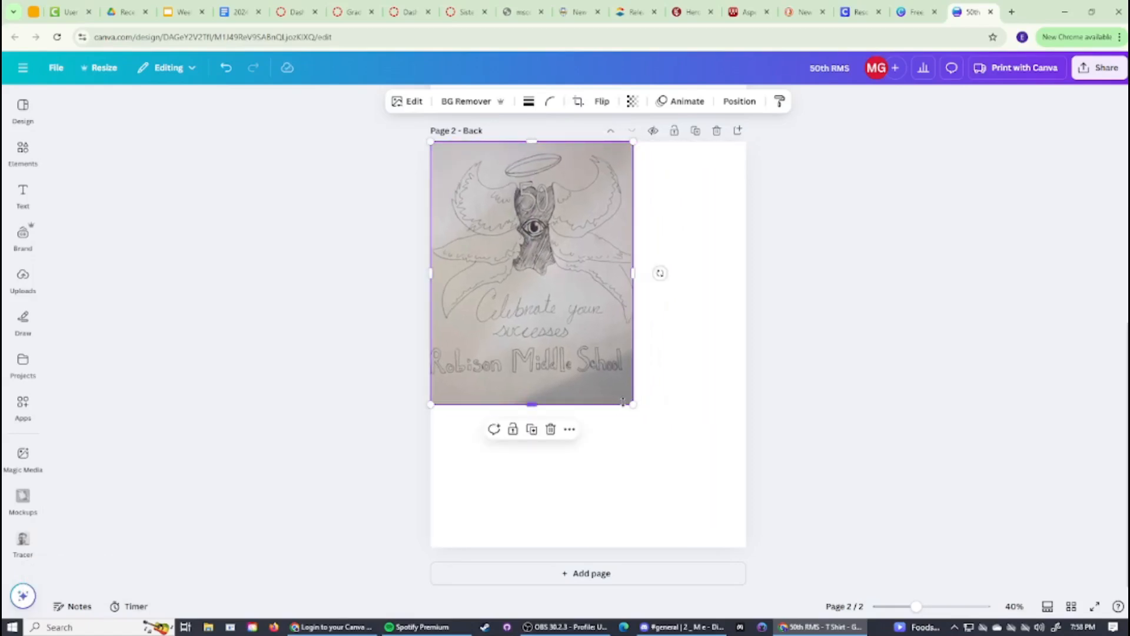
pyautogui.moveTo(633, 405)
pyautogui.mouseDown()
pyautogui.moveTo(749, 552)
pyautogui.moveTo(735, 550)
pyautogui.mouseUp()
pyautogui.click(828, 467)
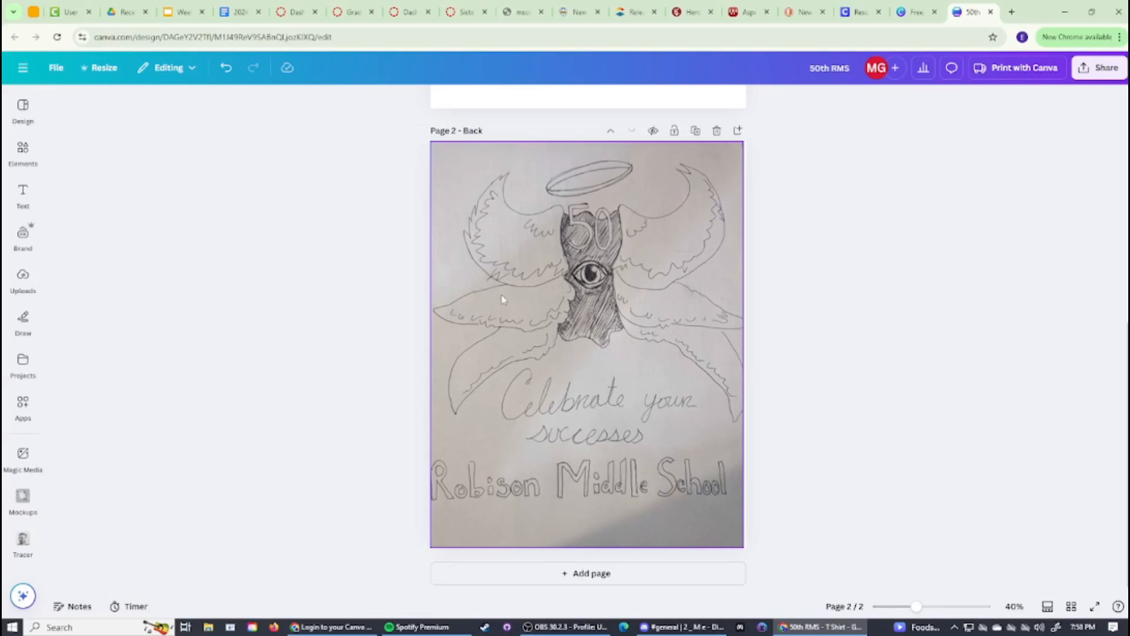
# - Browse the full set of image filters available for the drawing photo on the Back page
pyautogui.click(437, 266)
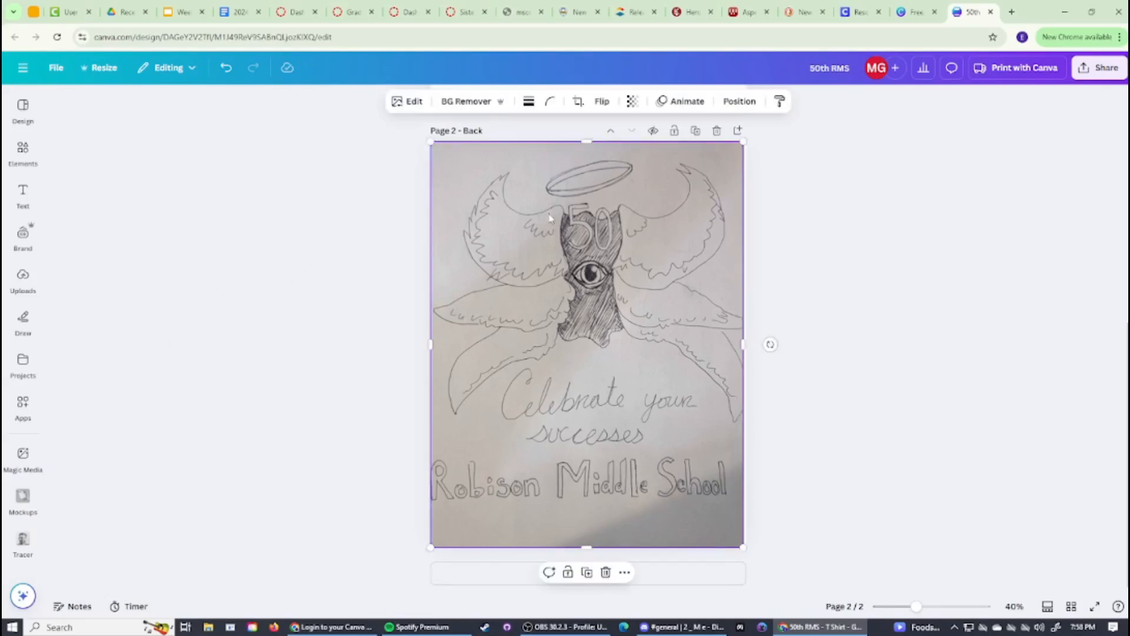
pyautogui.click(411, 103)
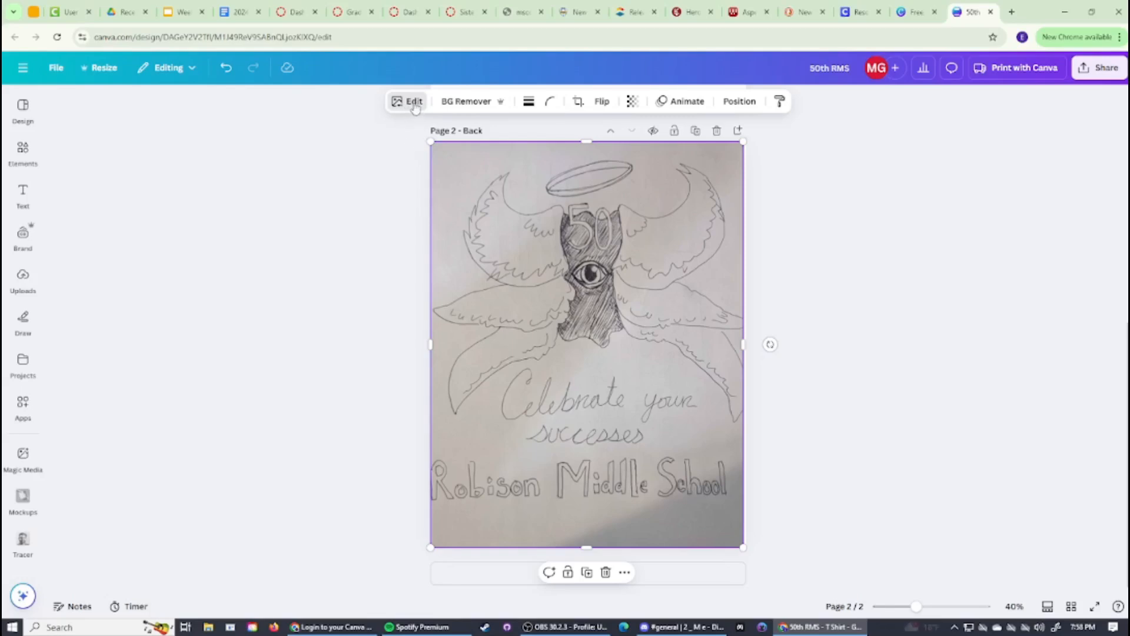
pyautogui.click(412, 103)
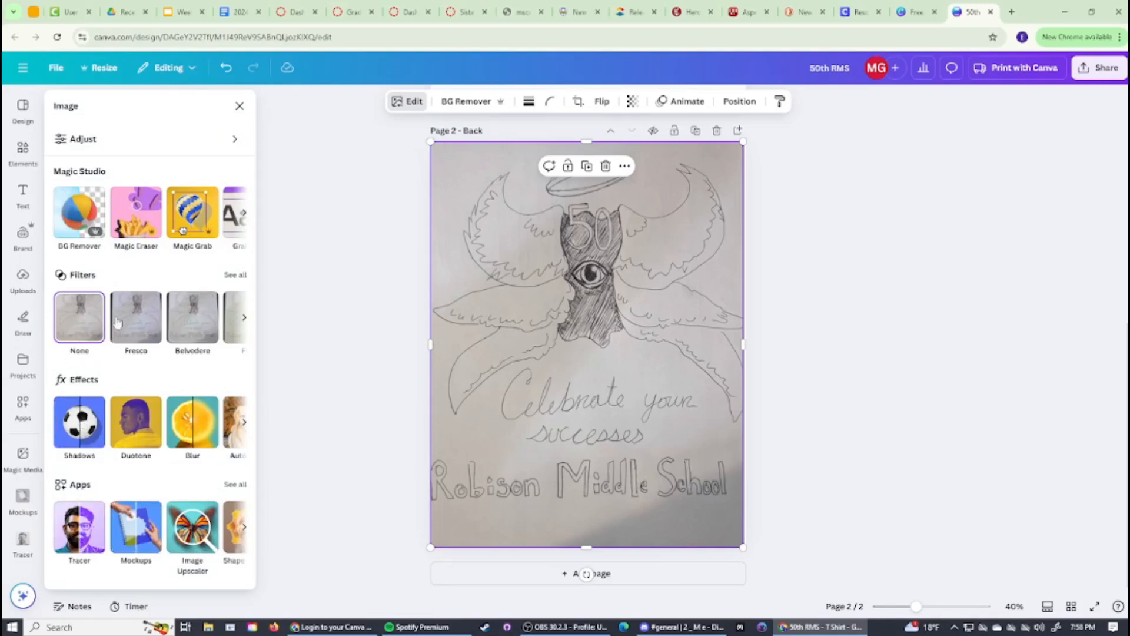
pyautogui.hscroll(10, 241, 316)
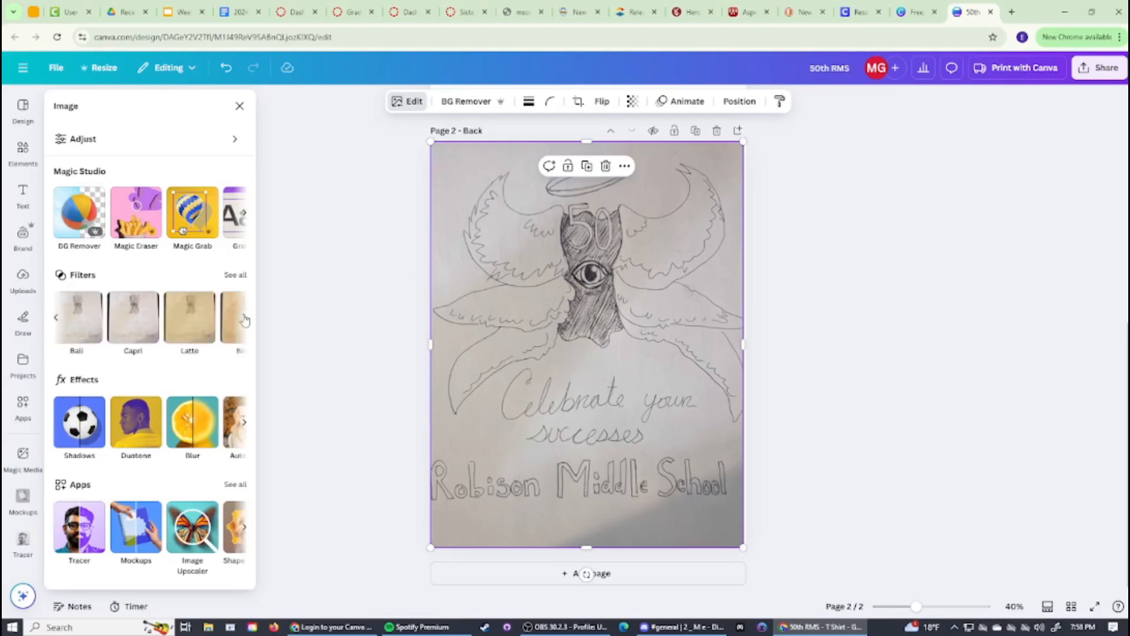
pyautogui.click(229, 277)
pyautogui.scroll(-10, 220, 342)
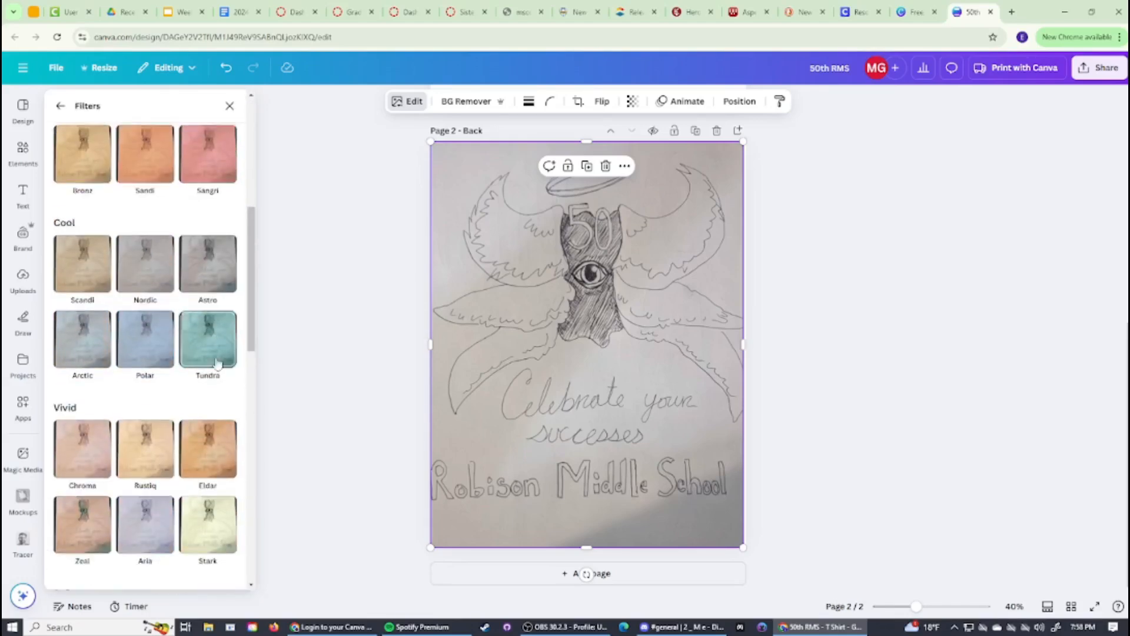
pyautogui.scroll(-15, 218, 368)
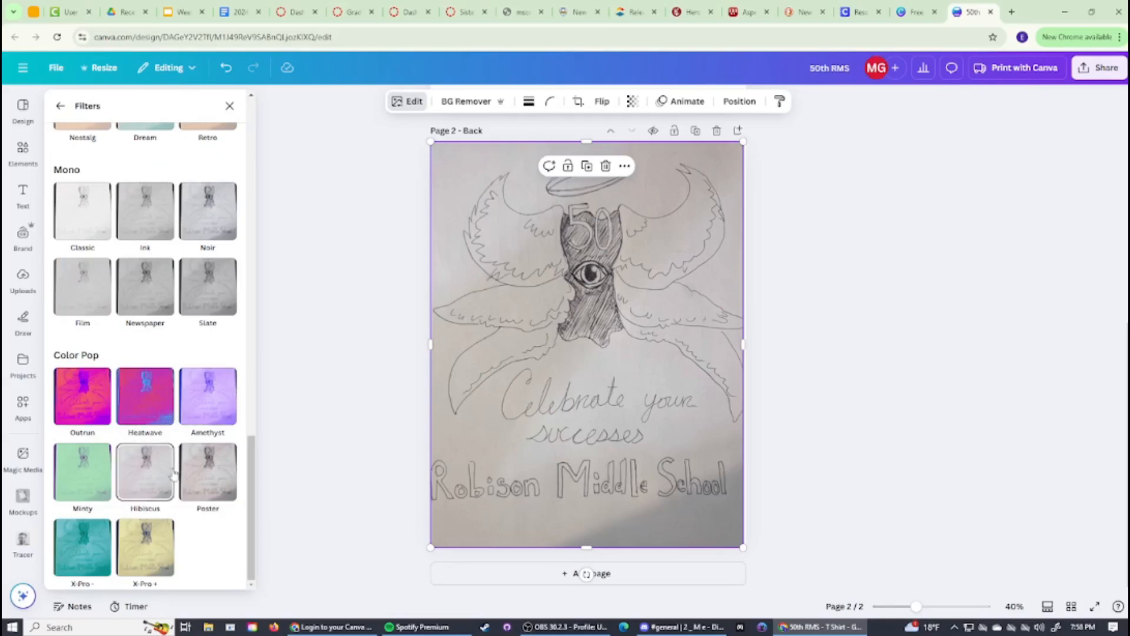
pyautogui.scroll(20, 138, 365)
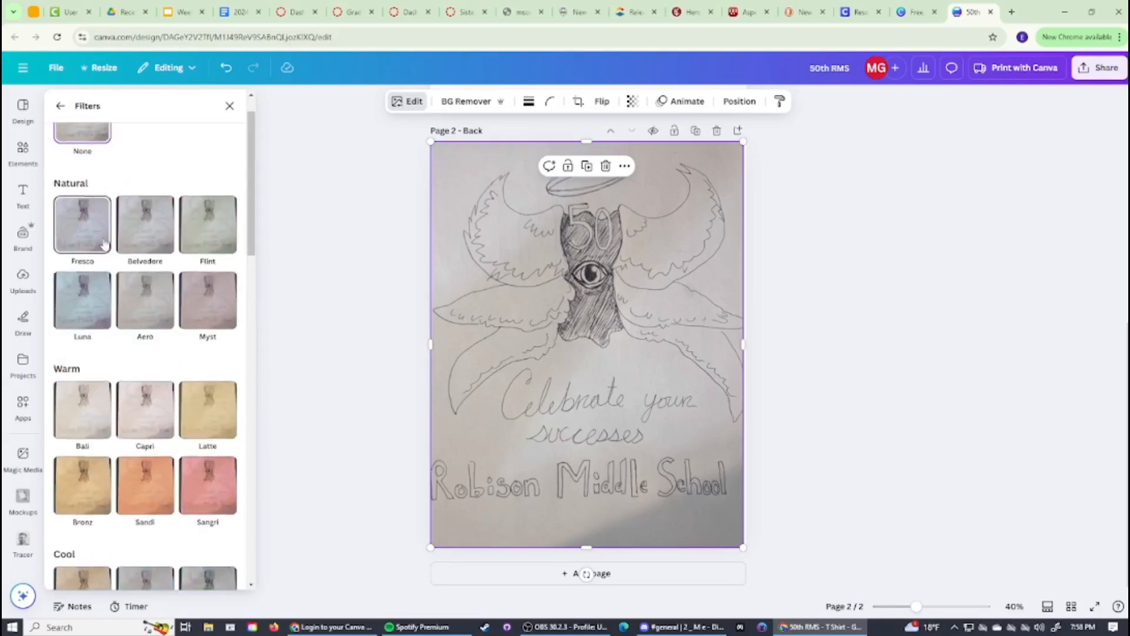
pyautogui.click(61, 107)
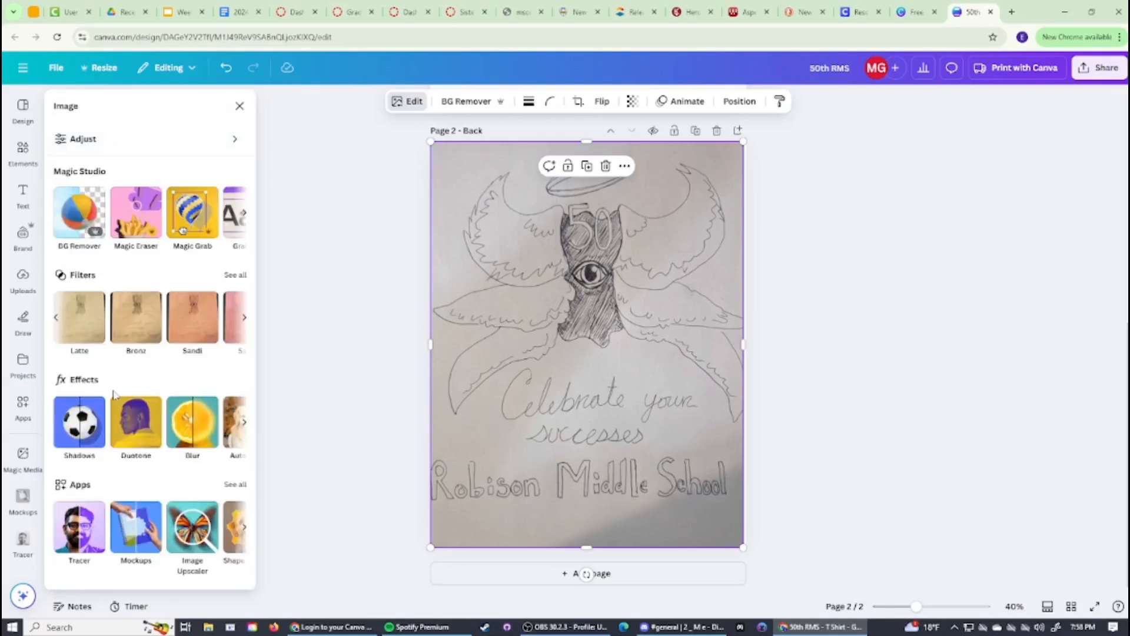
# - Trace the drawing photo with Tracer in black & white mode and try thresholds of 79, 99, 125 and 146
pyautogui.click(92, 519)
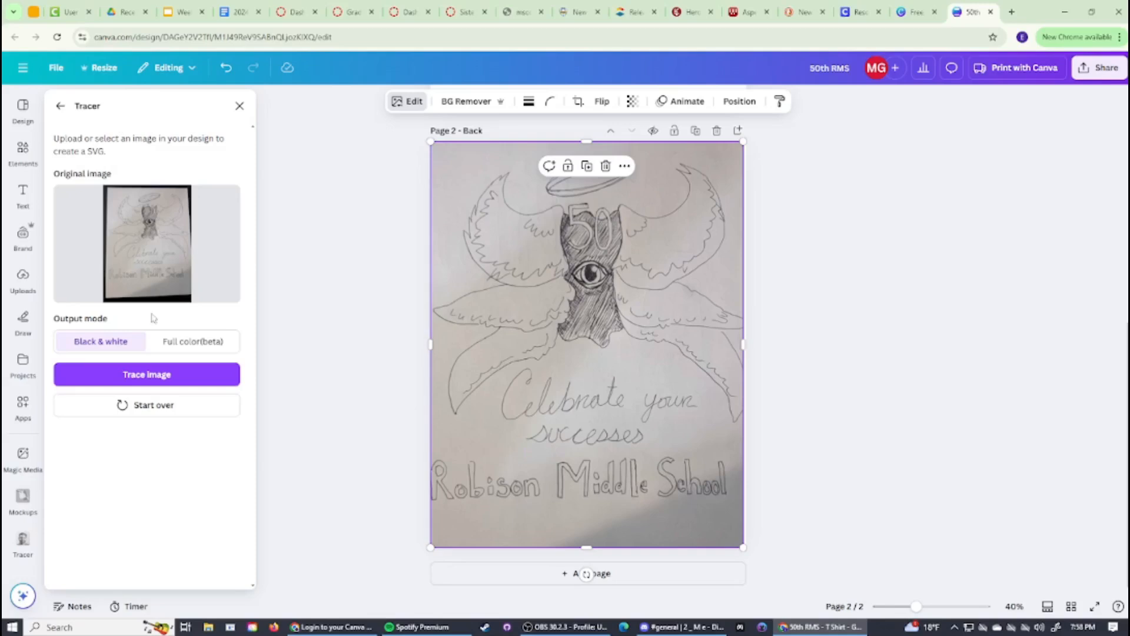
pyautogui.click(187, 381)
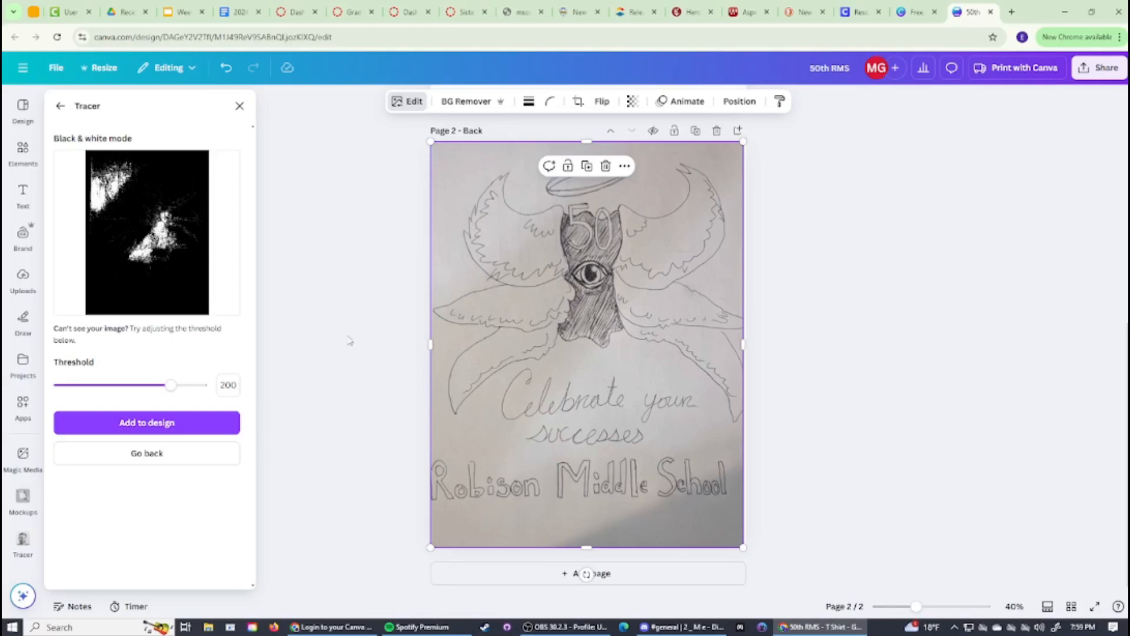
pyautogui.moveTo(170, 385); pyautogui.dragTo(103, 384)
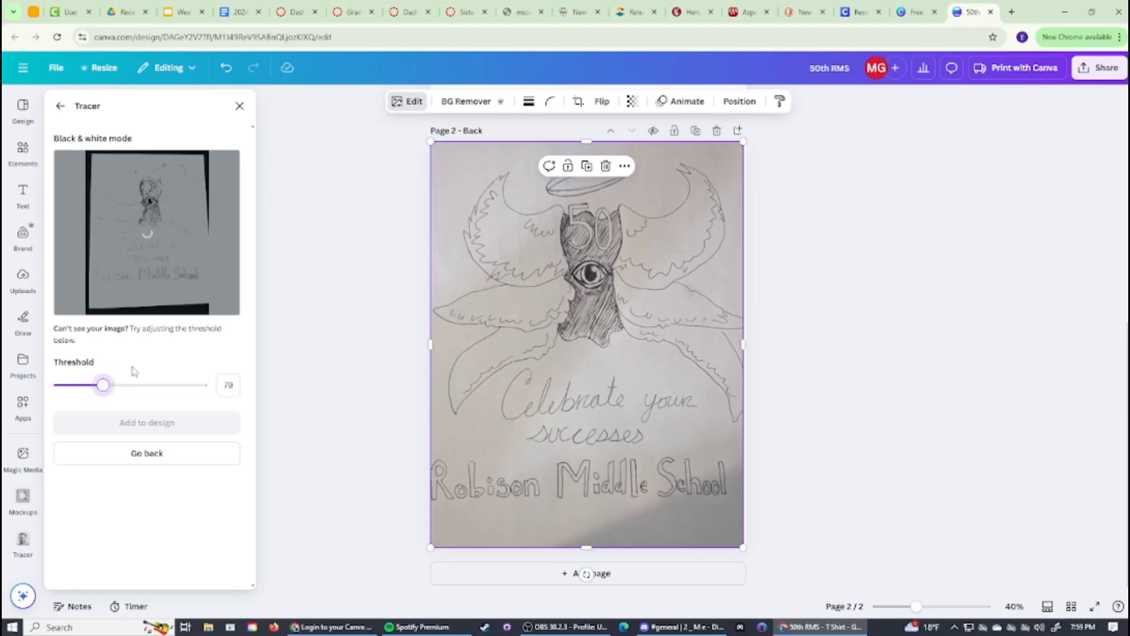
pyautogui.moveTo(104, 384); pyautogui.dragTo(115, 385)
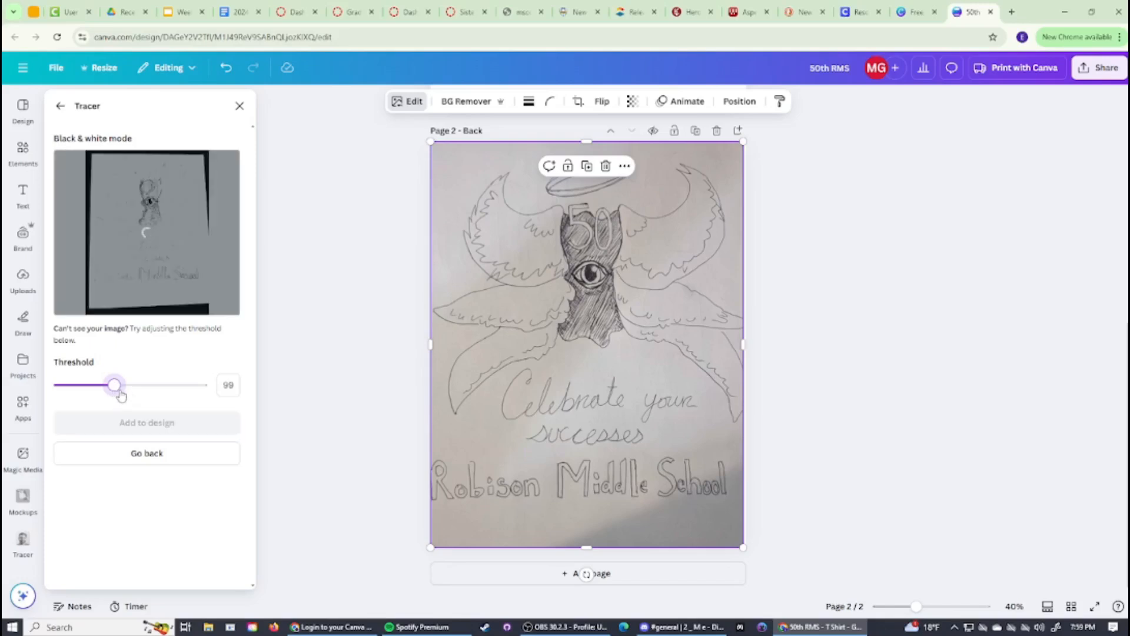
pyautogui.moveTo(114, 385); pyautogui.dragTo(129, 385)
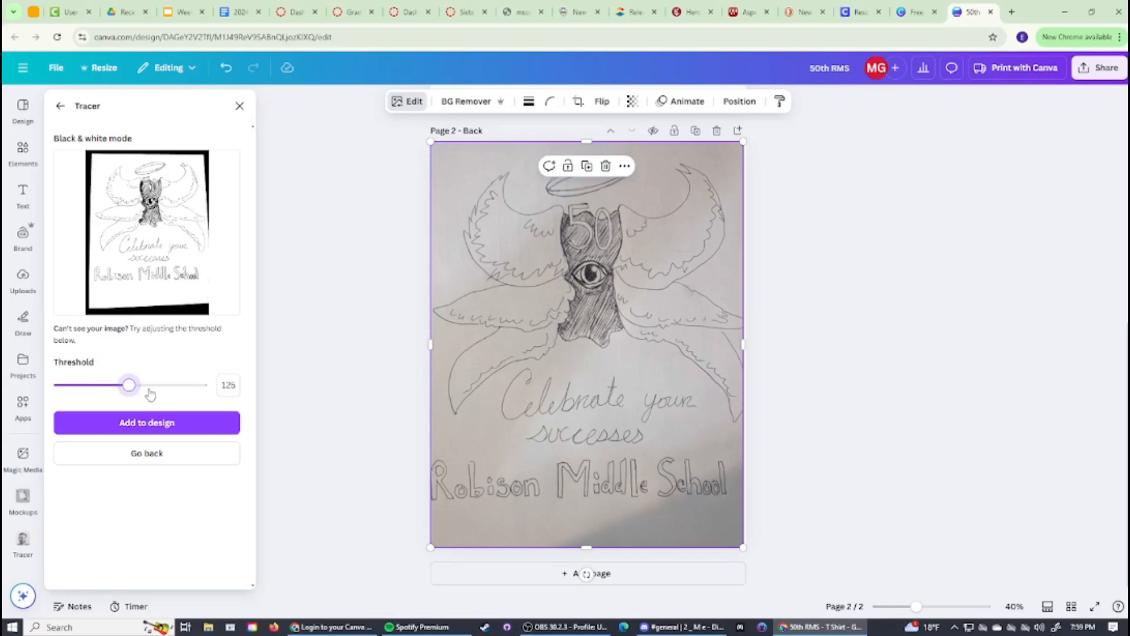
pyautogui.moveTo(136, 391); pyautogui.dragTo(148, 391)
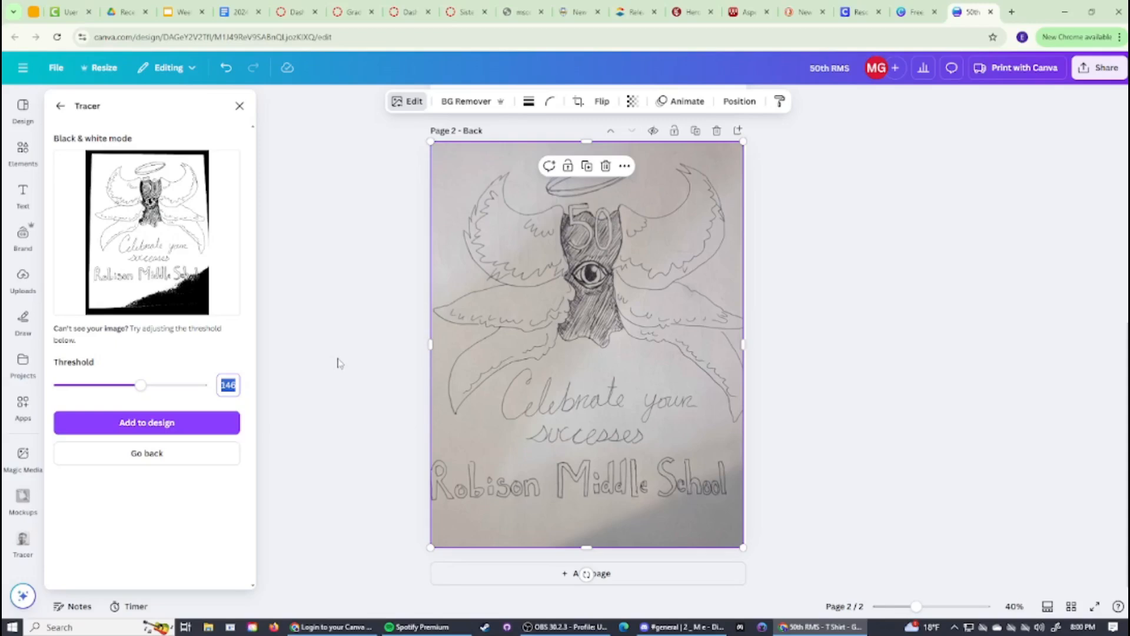
# - Try a trace threshold of 130, settle on 120, and add the traced image to the design
pyautogui.write('130')
pyautogui.press('Return')
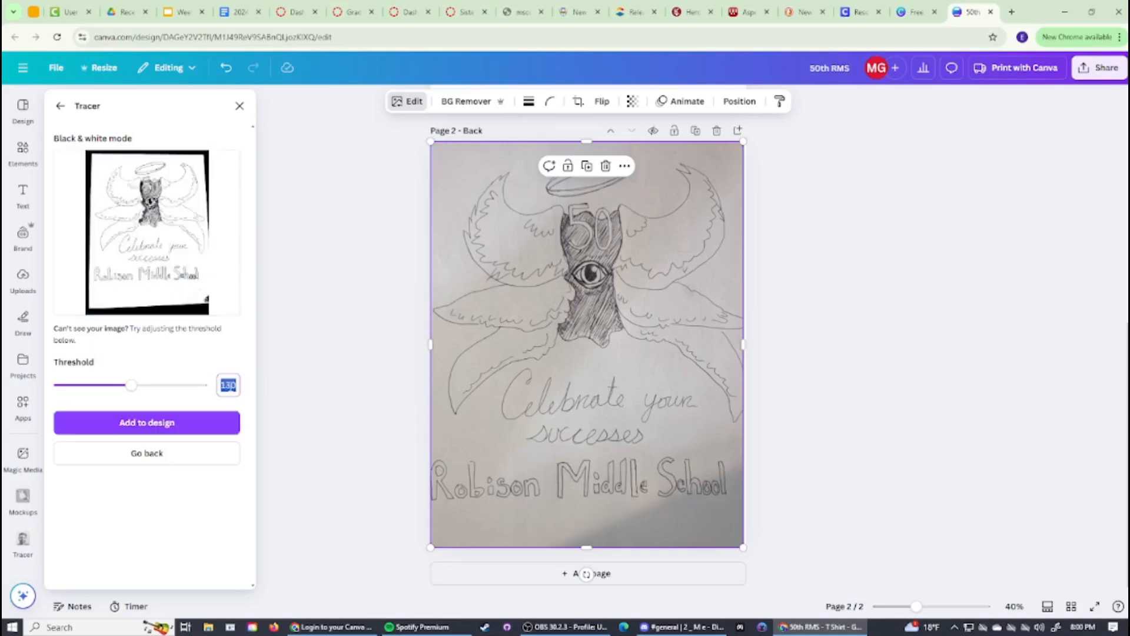
pyautogui.write('20')
pyautogui.press('Return')
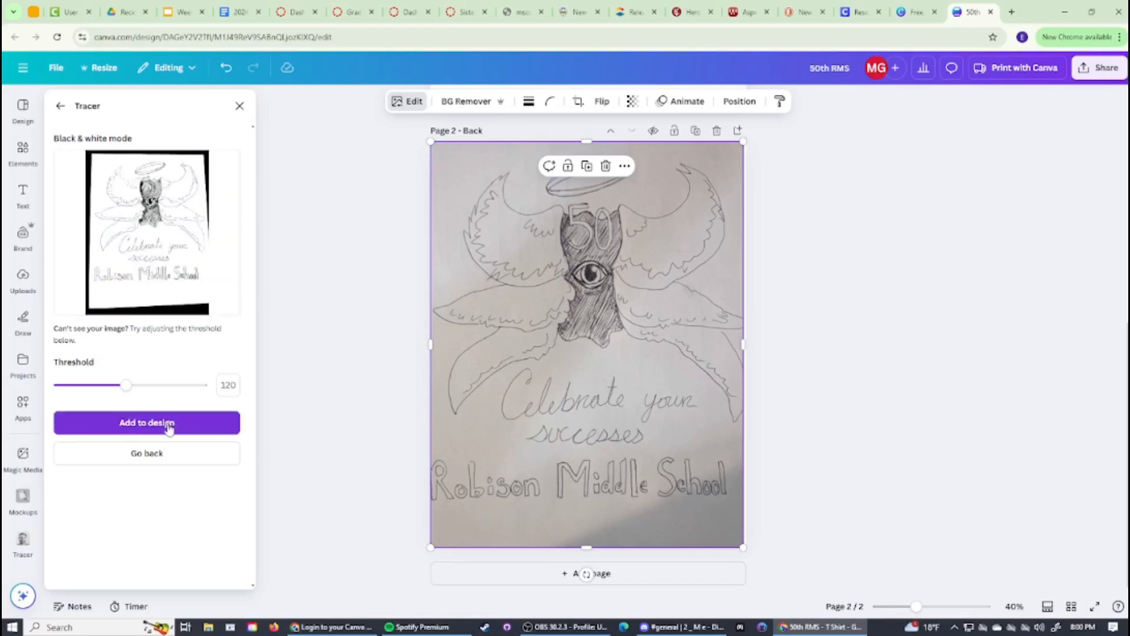
pyautogui.click(168, 424)
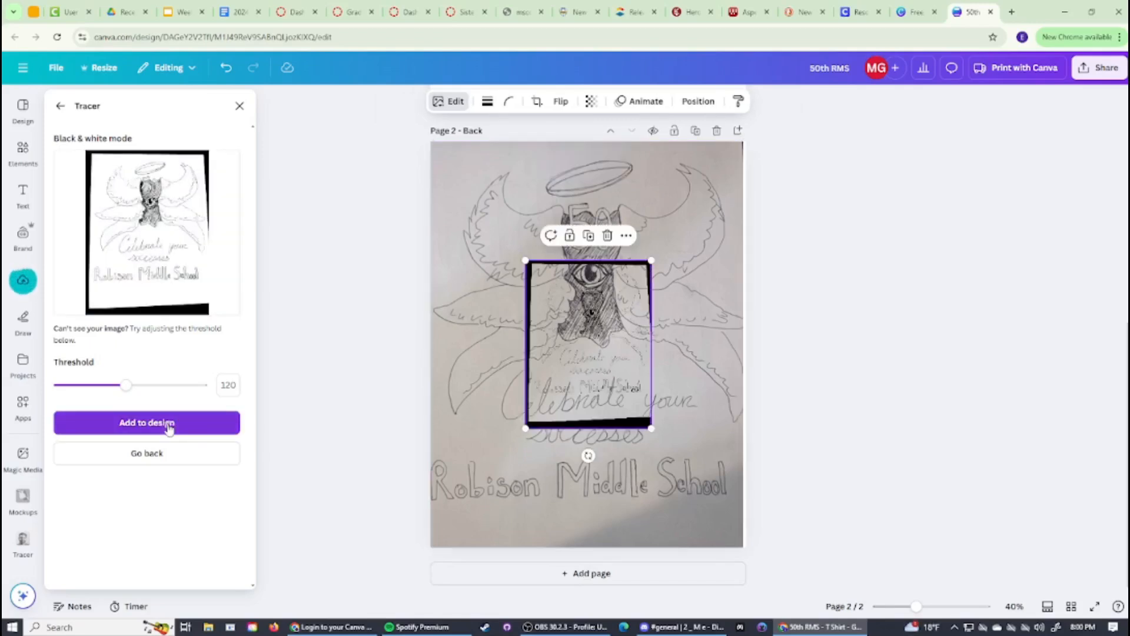
# - Enlarge the traced drawing on the Back page's upper area and delete the original photo behind it
pyautogui.moveTo(650, 428); pyautogui.dragTo(815, 536)
pyautogui.moveTo(725, 382); pyautogui.dragTo(666, 339)
pyautogui.click(731, 250)
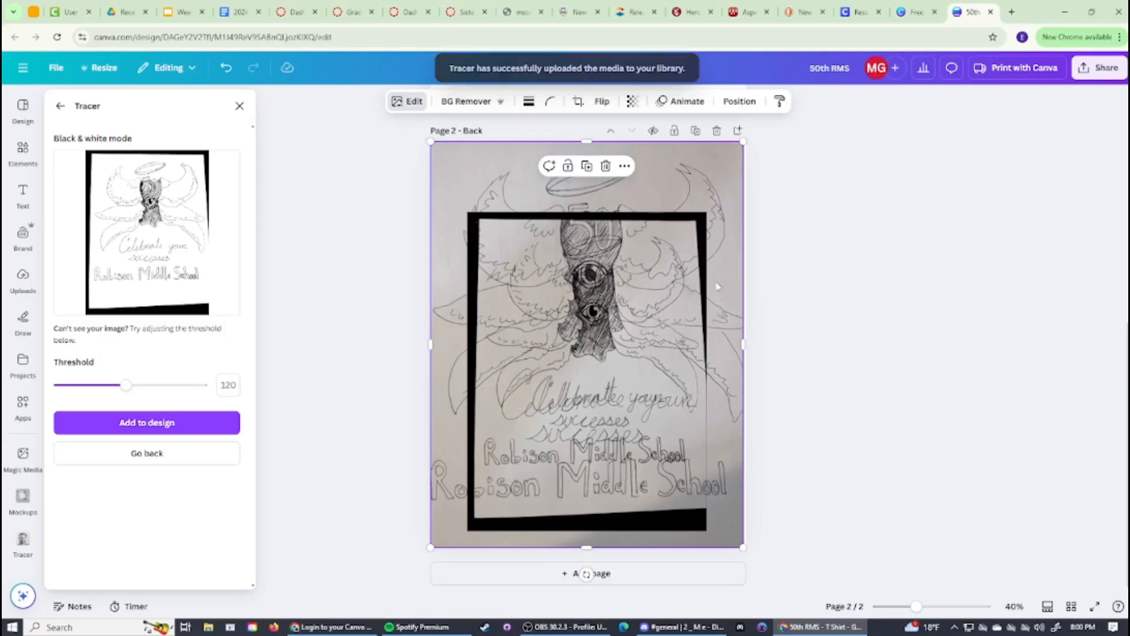
pyautogui.press('Delete')
pyautogui.moveTo(655, 339)
pyautogui.mouseDown()
pyautogui.moveTo(646, 287)
pyautogui.moveTo(616, 266)
pyautogui.moveTo(616, 281)
pyautogui.moveTo(630, 278)
pyautogui.mouseUp()
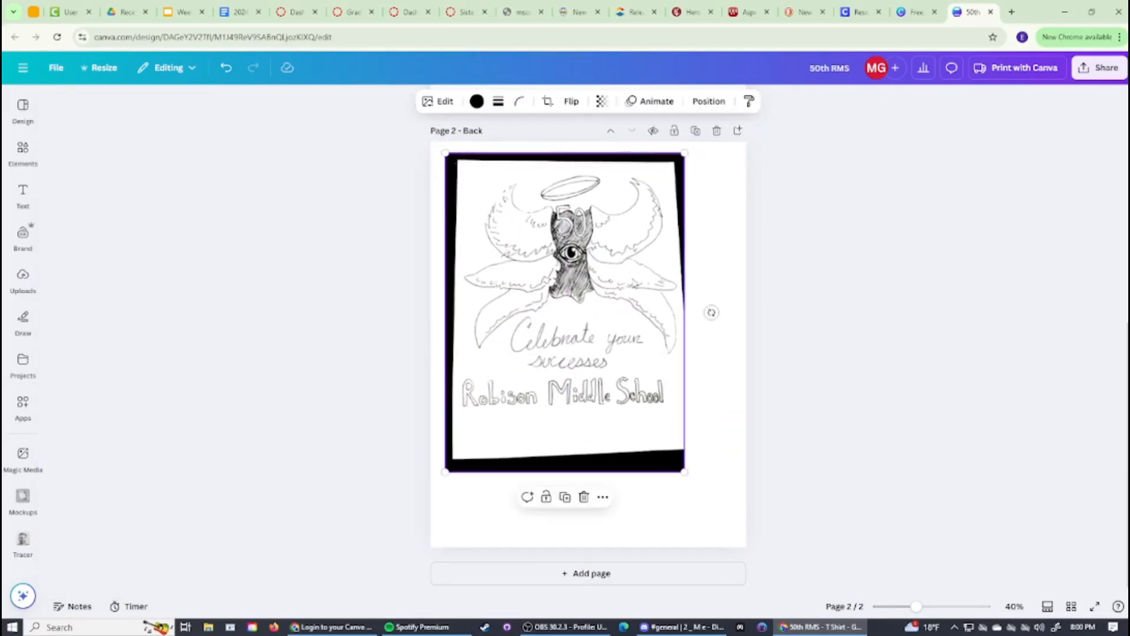
# - Crop the traced drawing with a freeform crop, trimming off the black borders on all sides
pyautogui.doubleClick(657, 431)
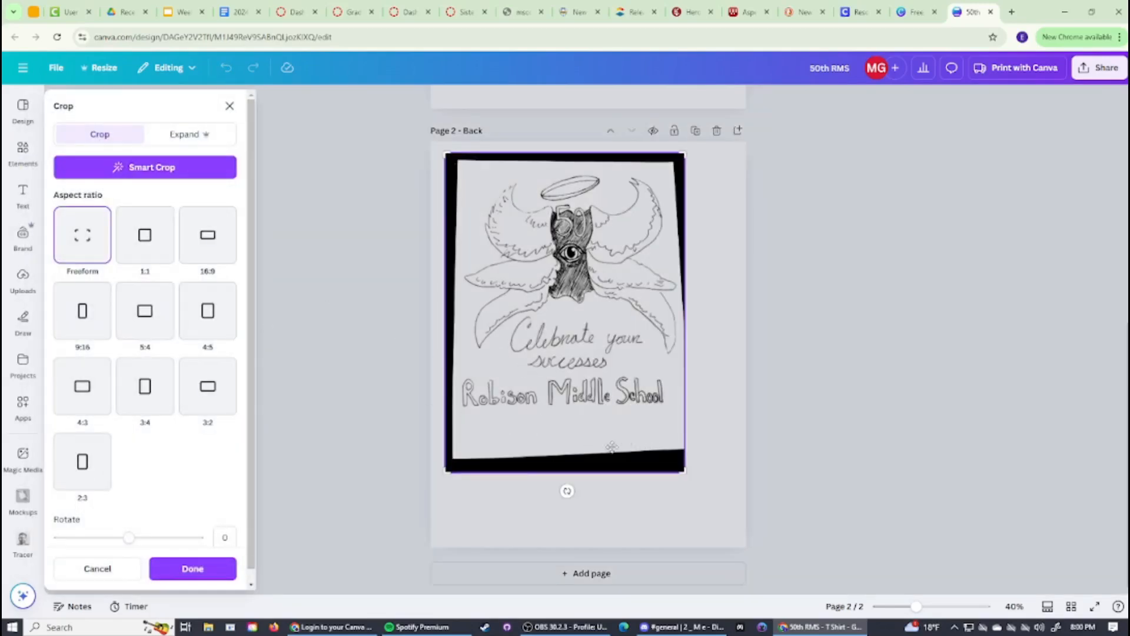
pyautogui.moveTo(678, 469); pyautogui.dragTo(681, 444)
pyautogui.moveTo(444, 155); pyautogui.dragTo(456, 163)
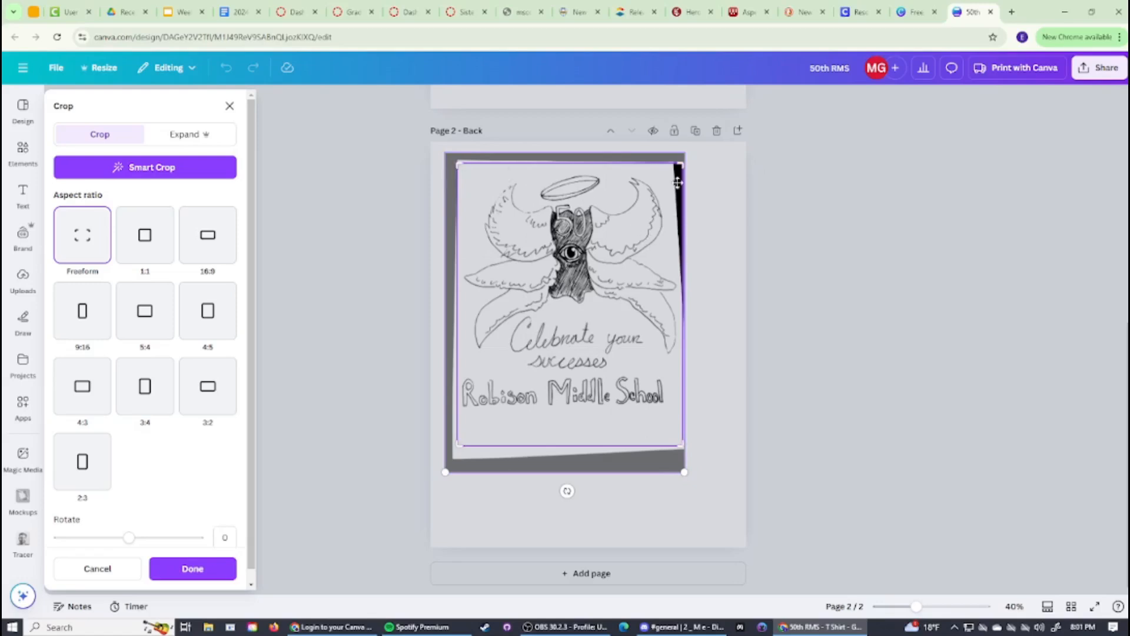
pyautogui.moveTo(681, 167); pyautogui.dragTo(671, 166)
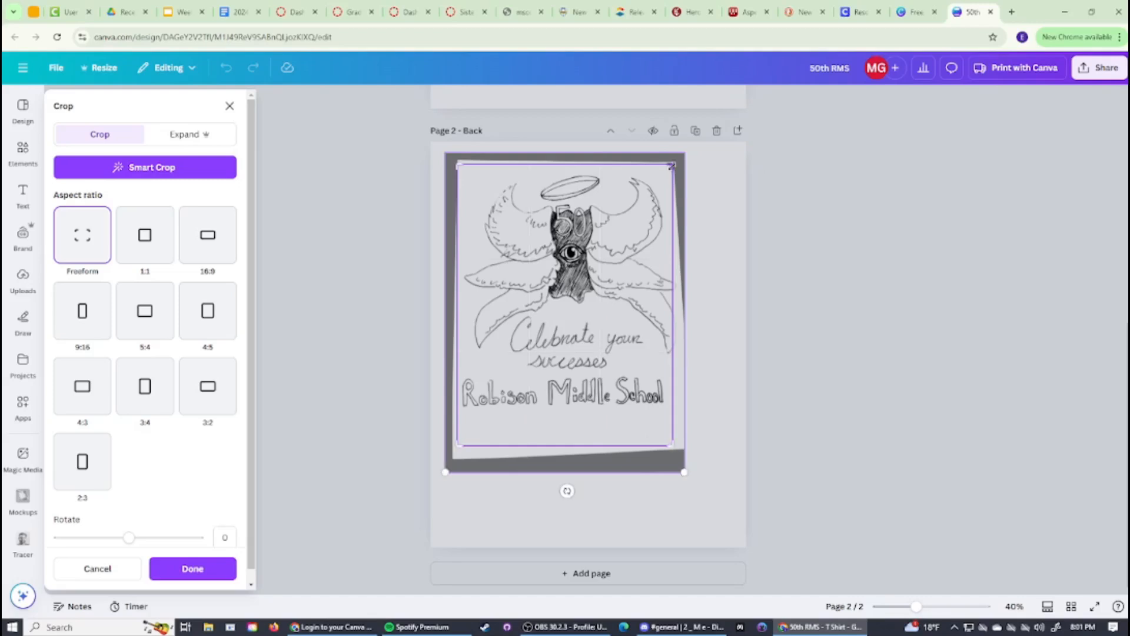
pyautogui.click(712, 277)
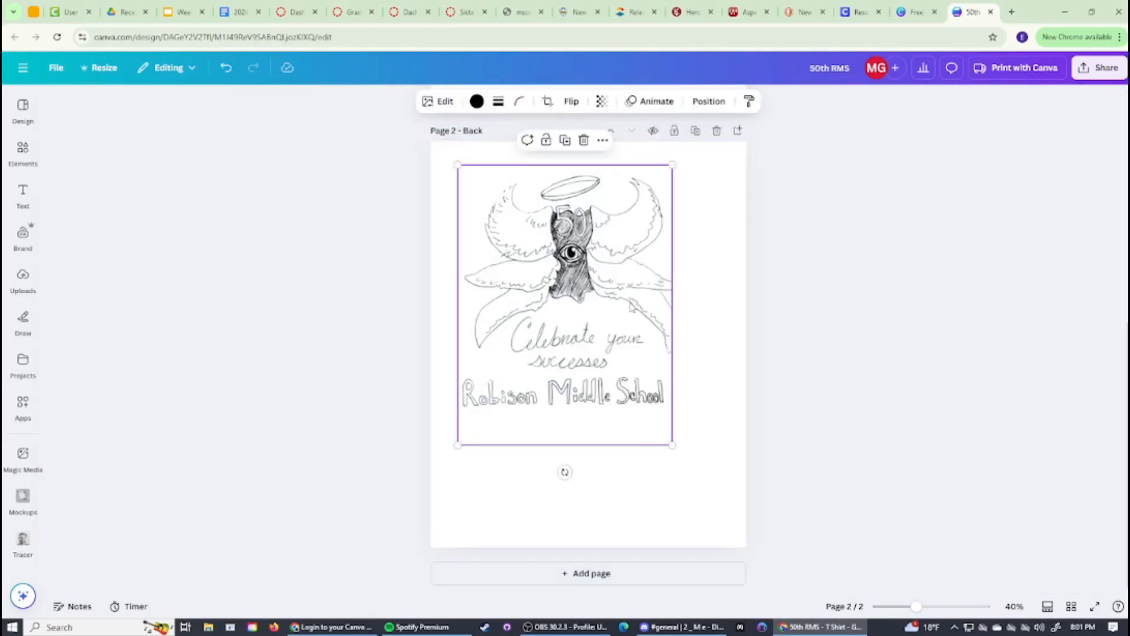
# - Align the cropped tracing with the Back page's upper-left corner and enlarge it to fill nearly the whole page
pyautogui.moveTo(672, 446); pyautogui.dragTo(735, 525)
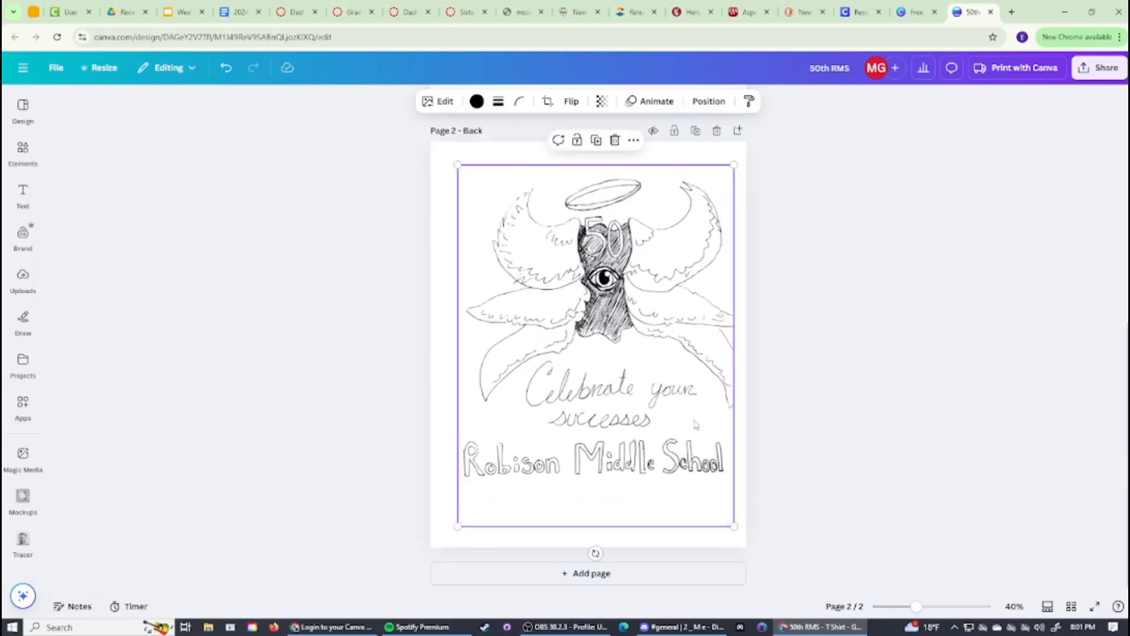
pyautogui.moveTo(685, 343); pyautogui.dragTo(659, 321)
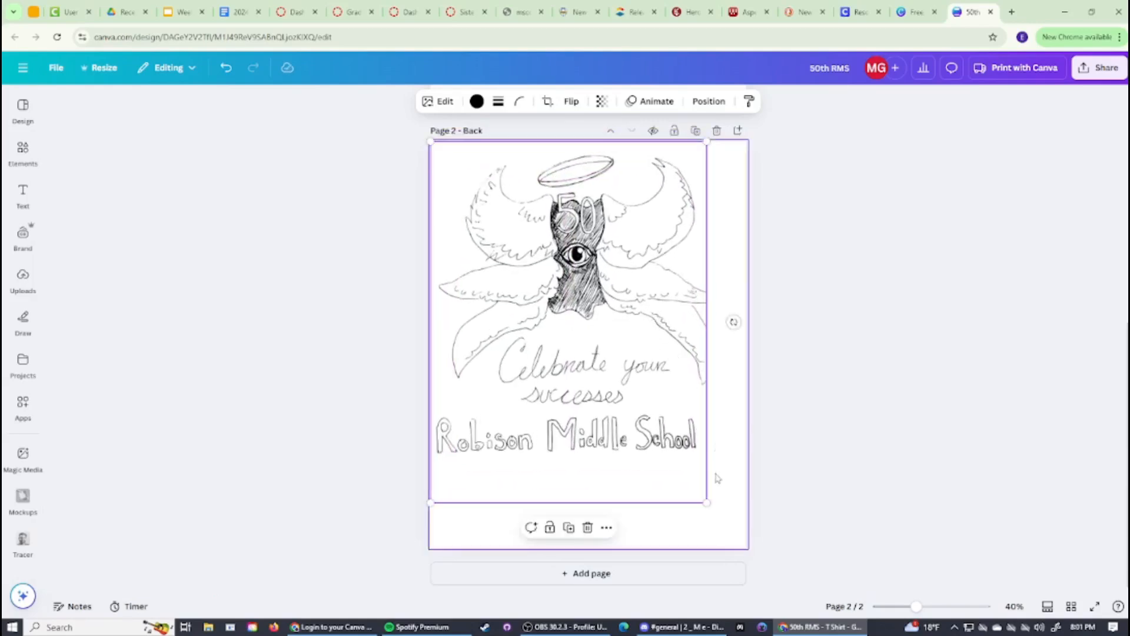
pyautogui.moveTo(703, 501); pyautogui.dragTo(741, 547)
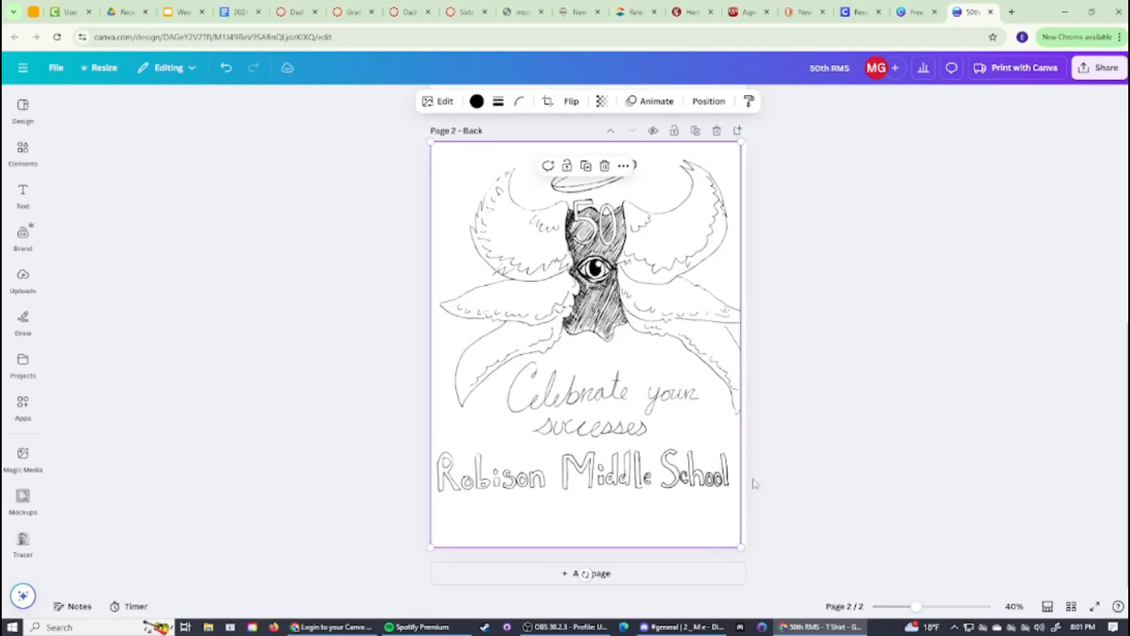
pyautogui.click(329, 189)
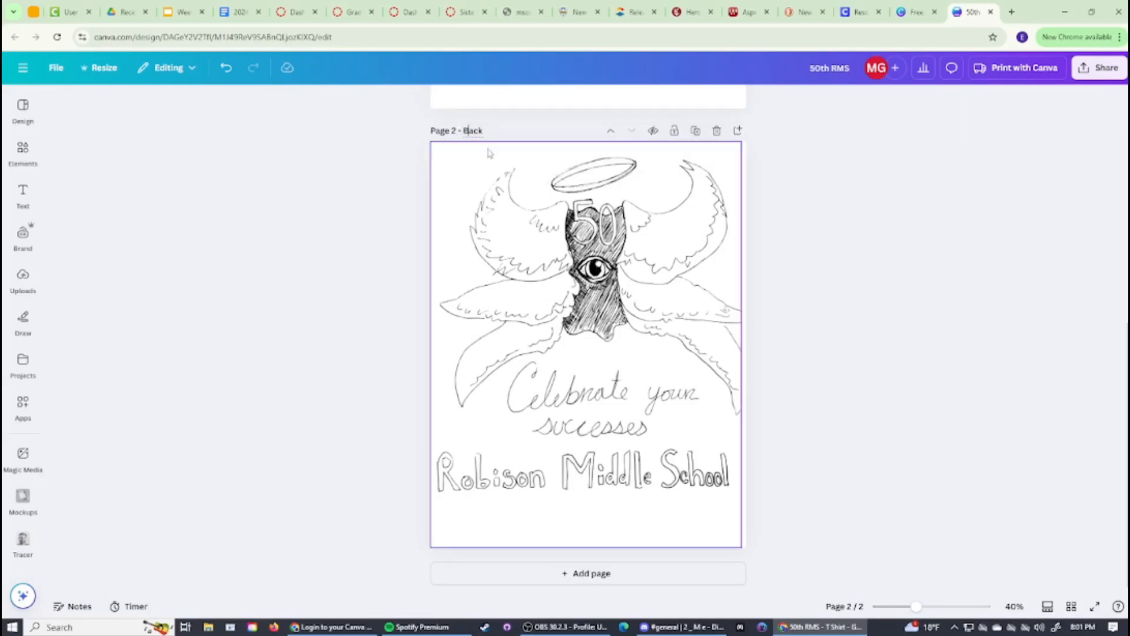
# - Try yellow, light green and coral as the traced drawing's color and return it to black
pyautogui.click(485, 160)
pyautogui.click(477, 102)
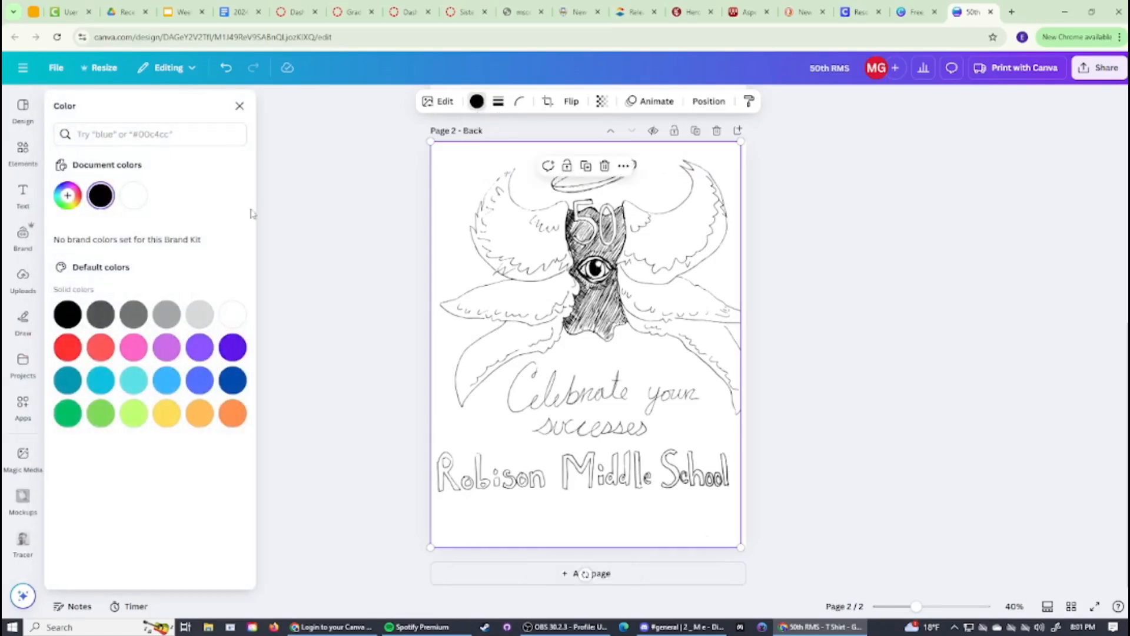
pyautogui.click(170, 418)
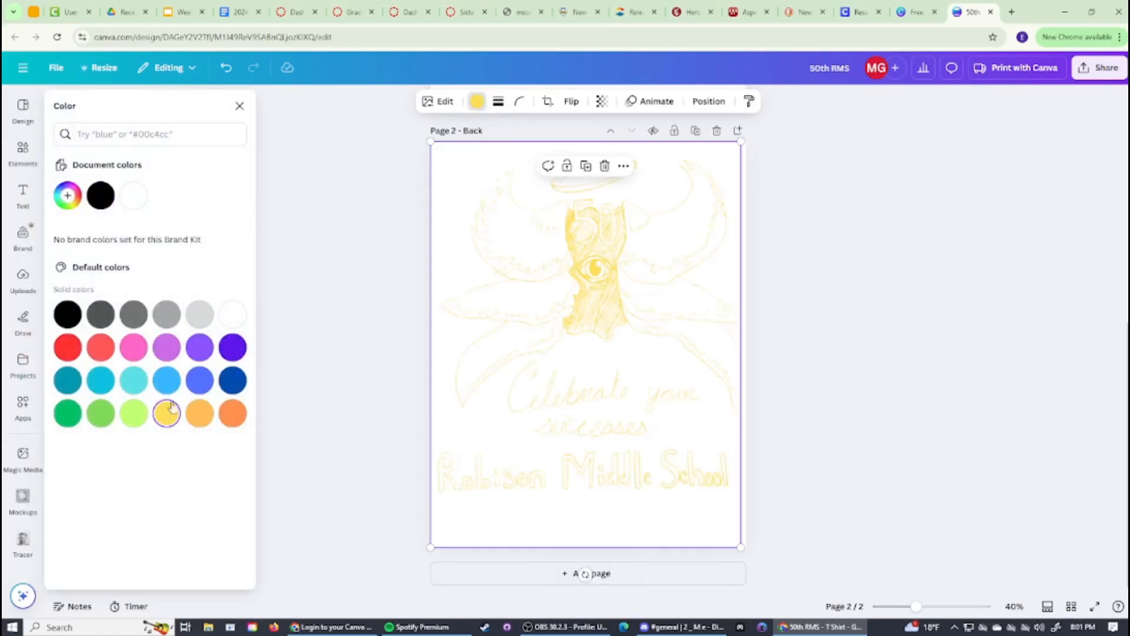
pyautogui.click(137, 418)
pyautogui.click(64, 318)
pyautogui.click(94, 344)
pyautogui.click(68, 315)
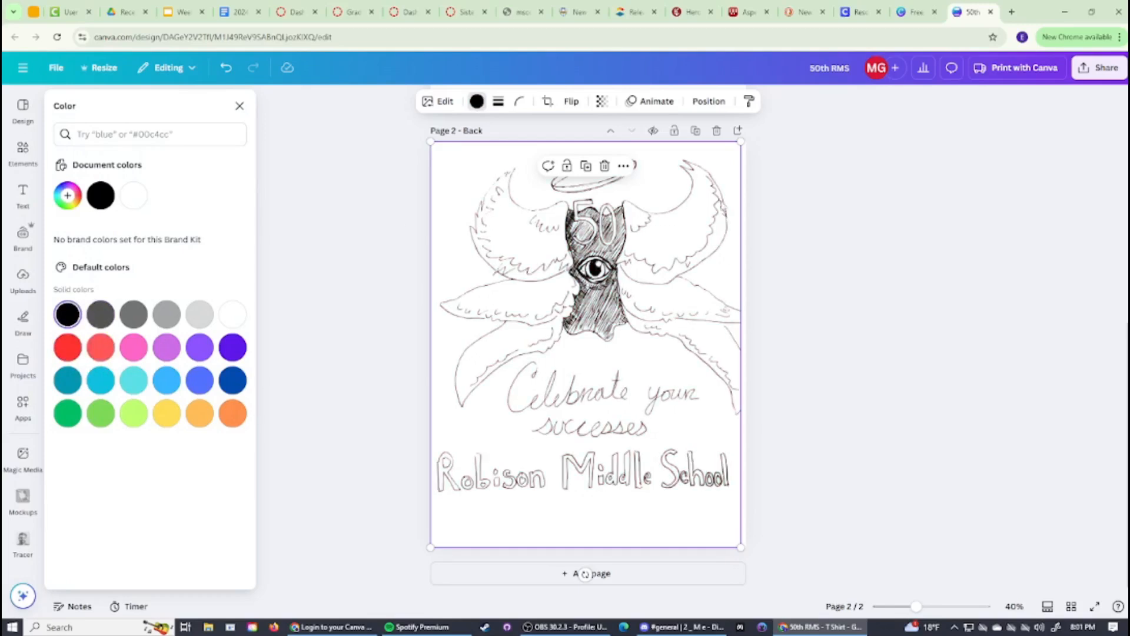
pyautogui.click(830, 224)
# - Shift the traced drawing left and set the Back page's background to solid deep violet after trying yellow, orange and lighter purple
pyautogui.moveTo(725, 187); pyautogui.dragTo(685, 190)
pyautogui.click(737, 187)
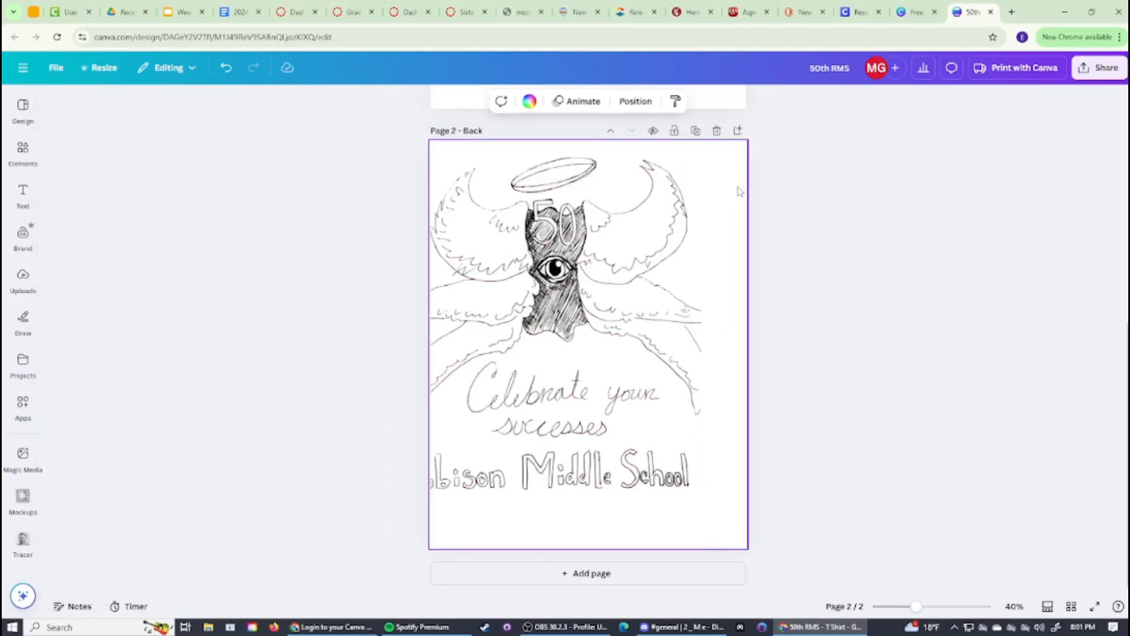
pyautogui.click(529, 101)
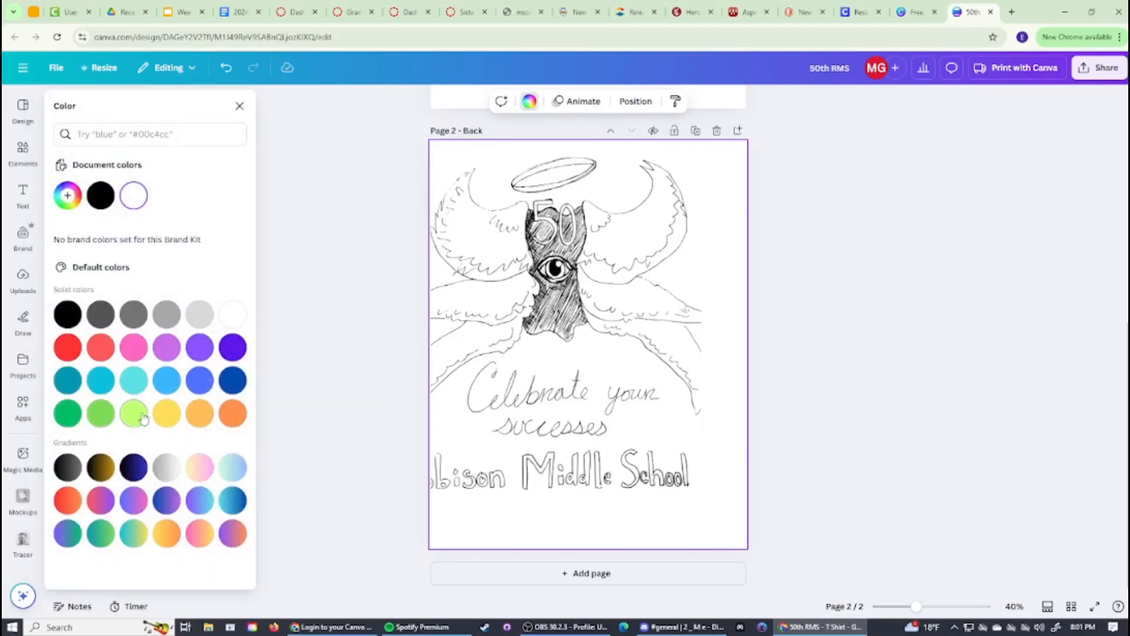
pyautogui.click(167, 413)
pyautogui.click(192, 405)
pyautogui.click(192, 343)
pyautogui.click(224, 344)
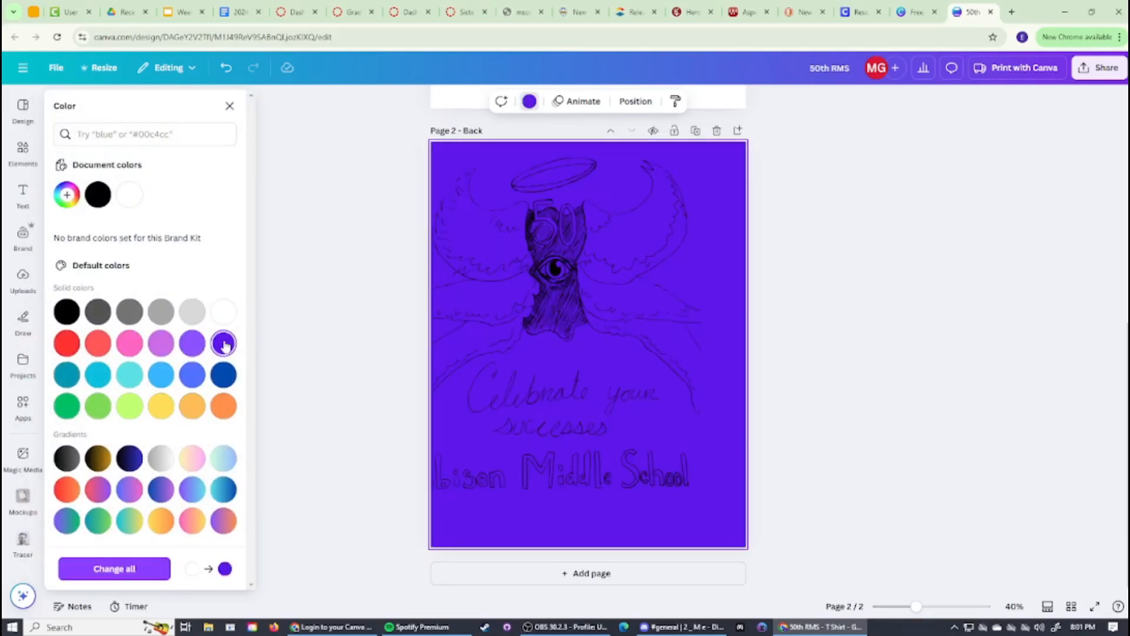
# - Set the Back page's background to the lighter purple and shift the traced drawing right until the whole school name fits
pyautogui.click(192, 344)
pyautogui.moveTo(532, 277); pyautogui.dragTo(572, 277)
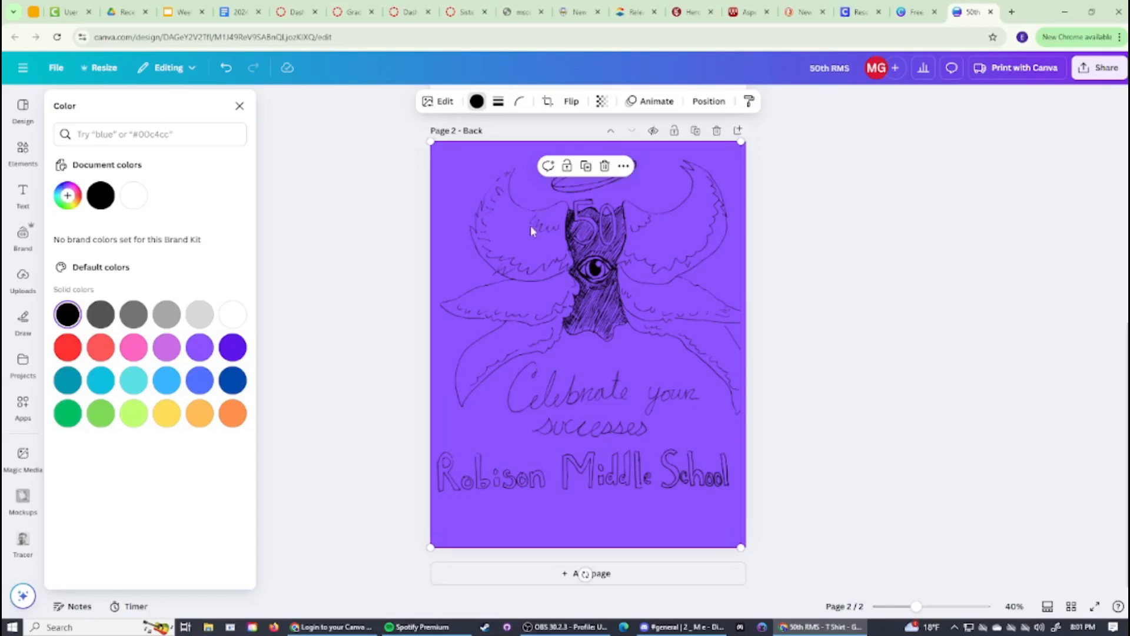
# - Try a solid border on the traced drawing and reduce its weight until the border is gone
pyautogui.click(498, 103)
pyautogui.click(465, 136)
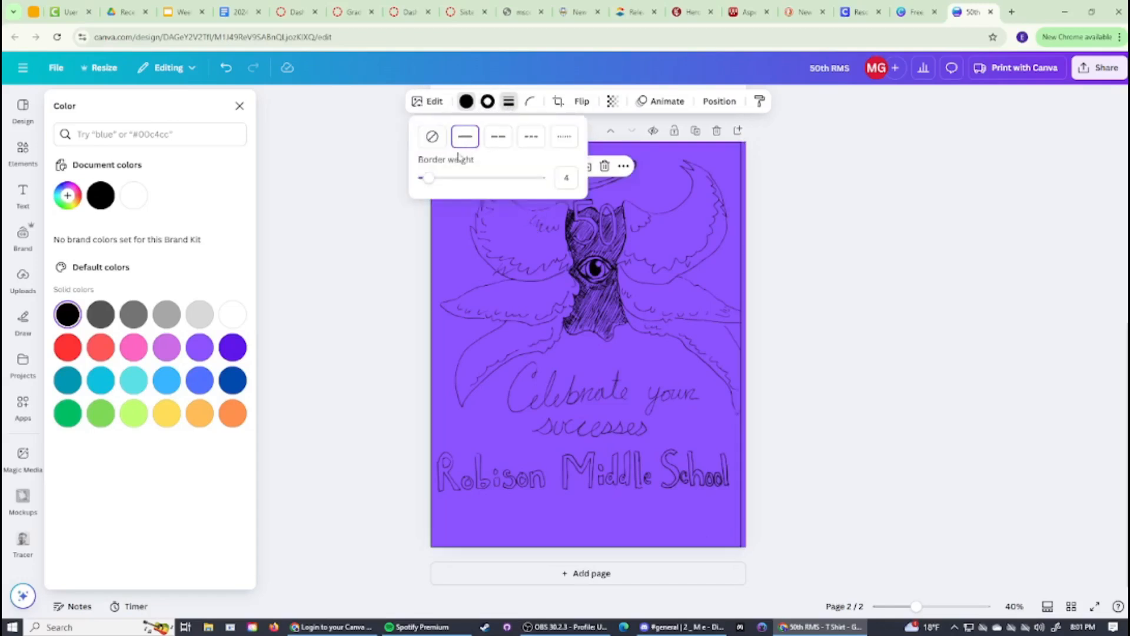
pyautogui.moveTo(429, 180)
pyautogui.mouseDown()
pyautogui.moveTo(450, 178)
pyautogui.moveTo(419, 177)
pyautogui.mouseUp()
pyautogui.click(445, 101)
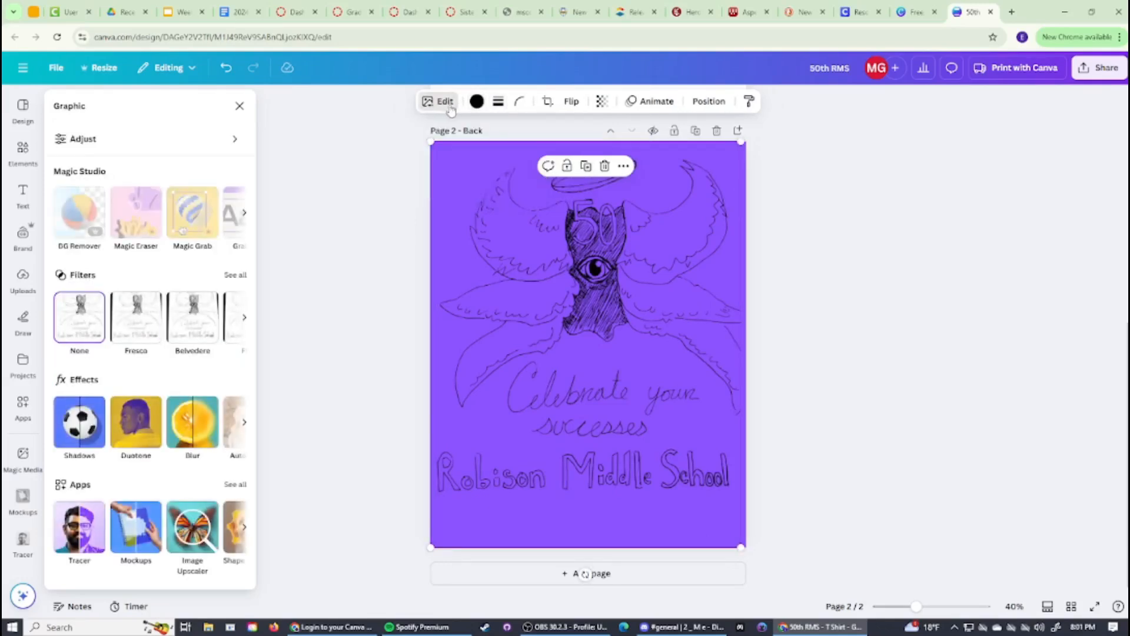
# - Recolor the traced drawing yellow and shrink it slightly toward the page's lower-left corner
pyautogui.click(477, 101)
pyautogui.click(168, 413)
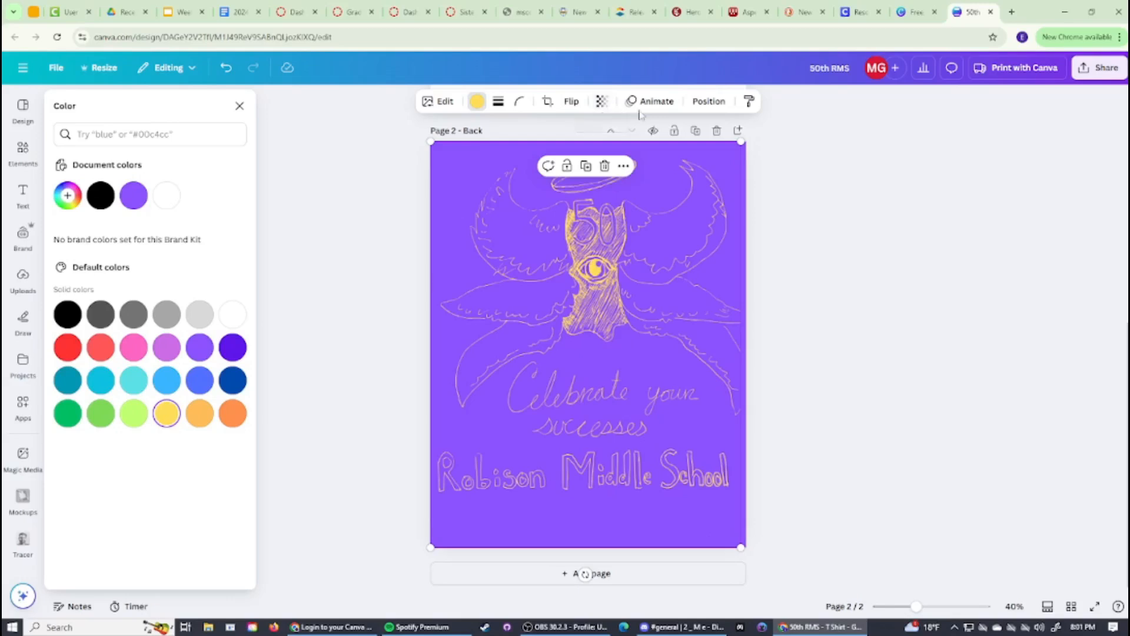
pyautogui.click(446, 220)
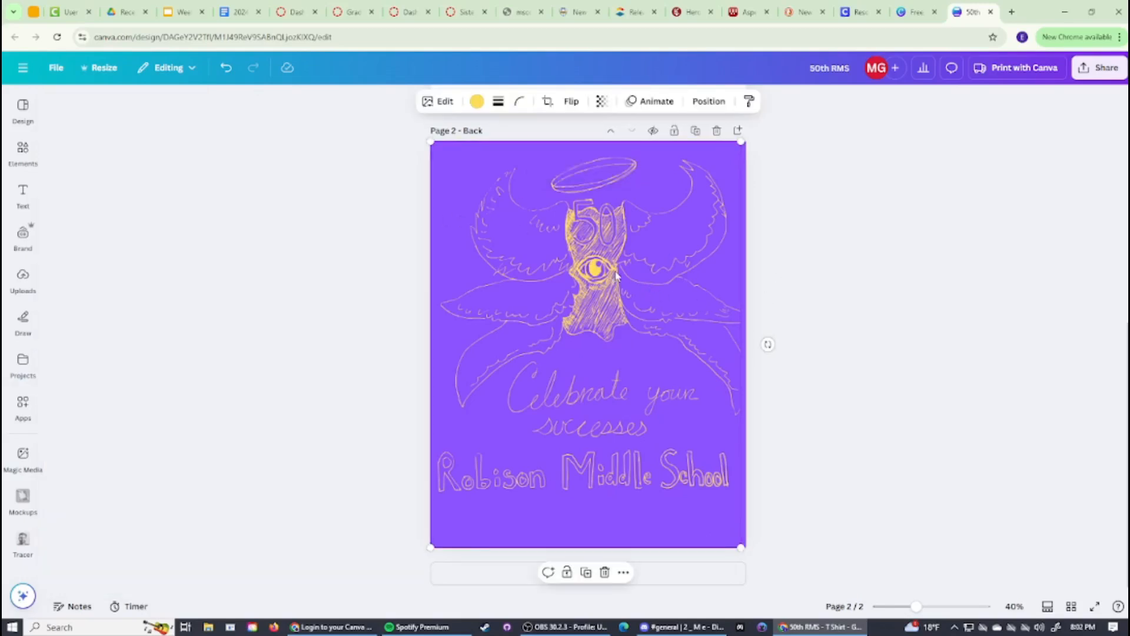
pyautogui.moveTo(741, 142); pyautogui.dragTo(731, 154)
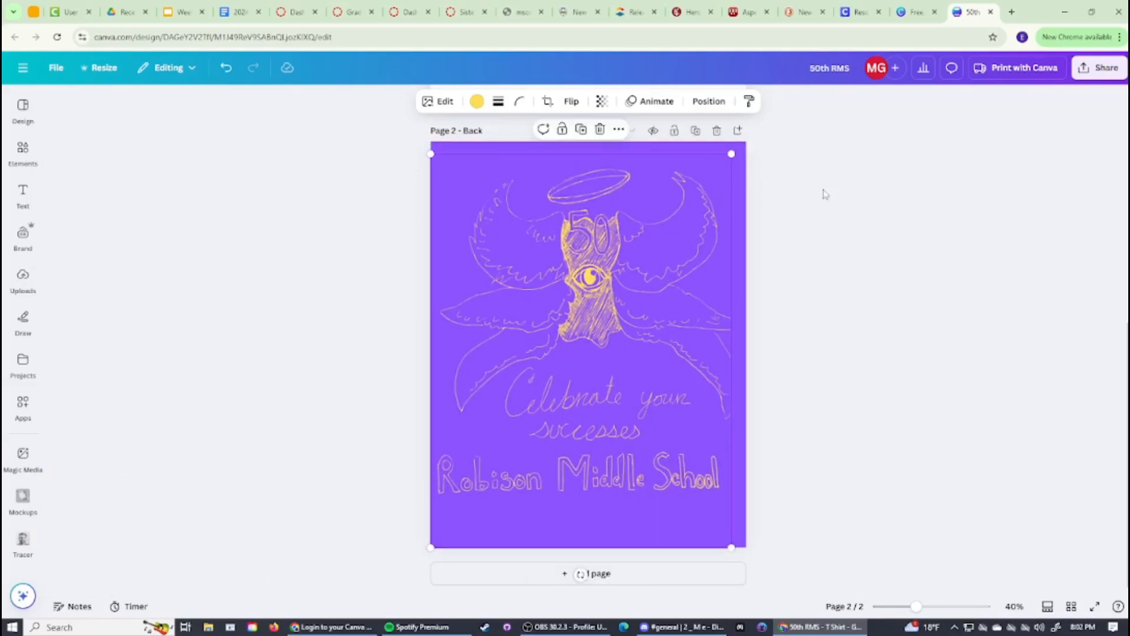
pyautogui.click(824, 194)
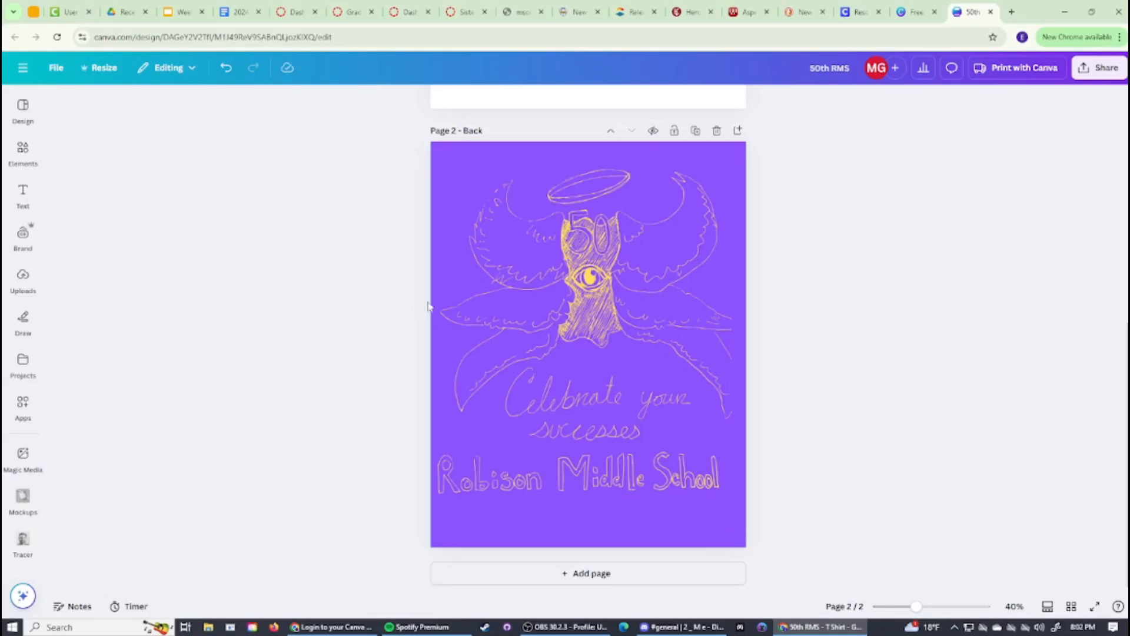
# - Copy the Back page's purple background style and apply it to page 1
pyautogui.scroll(6, 354, 312)
pyautogui.click(481, 234)
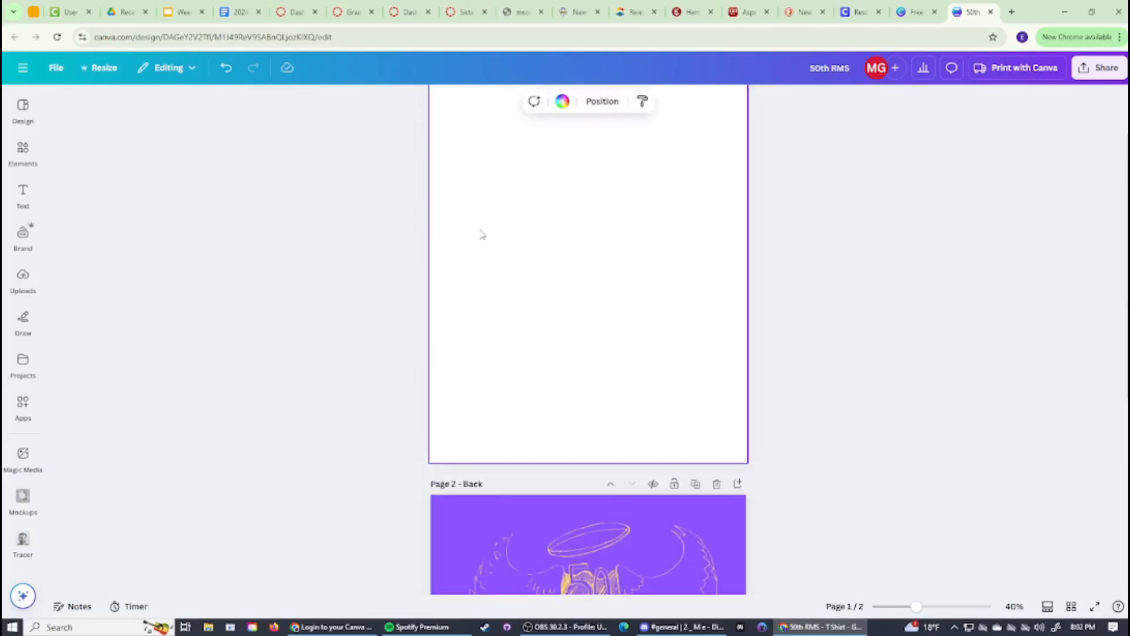
pyautogui.moveTo(710, 527); pyautogui.dragTo(693, 533)
pyautogui.click(739, 522)
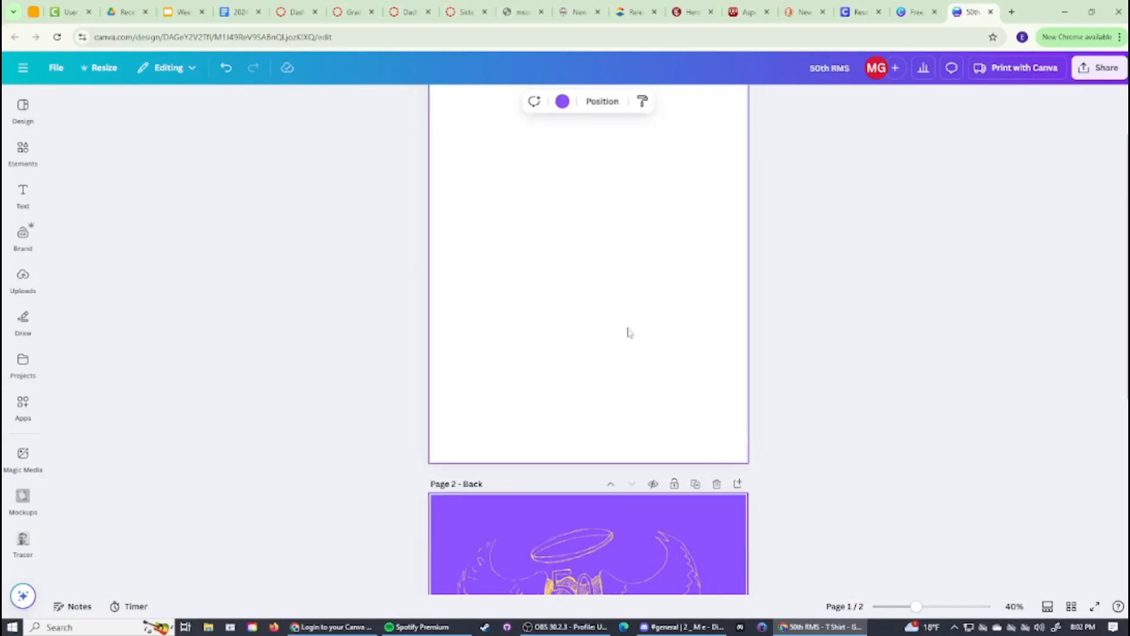
pyautogui.click(642, 102)
pyautogui.click(633, 194)
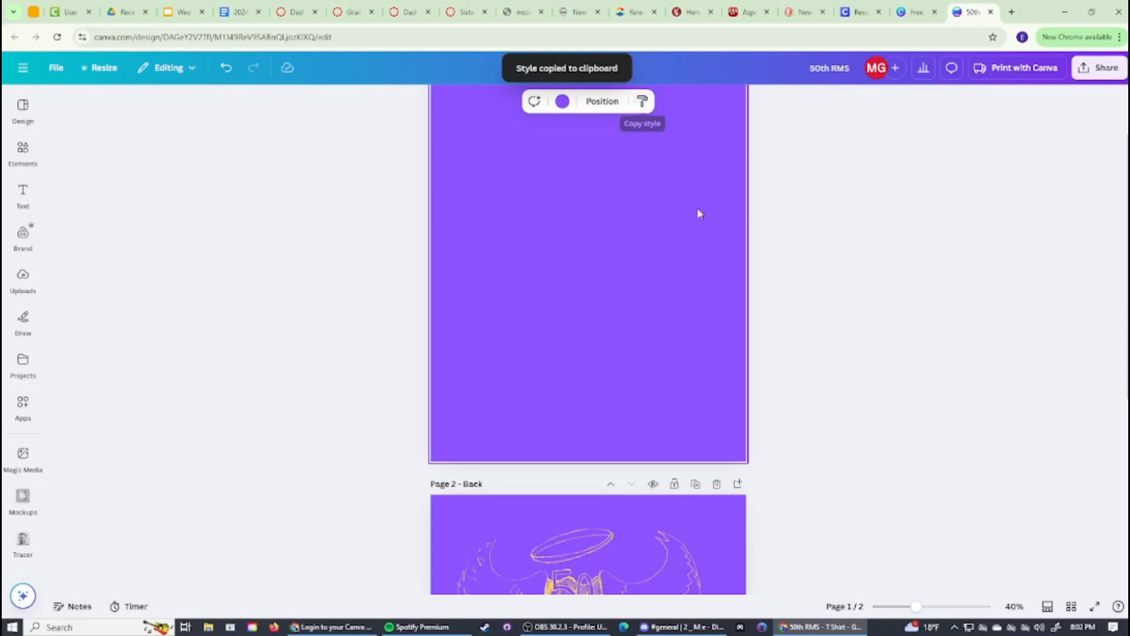
# - Move the traced drawing on the Back page right again, aligning it with the page's left and bottom edges
pyautogui.click(655, 570)
pyautogui.scroll(-5, 589, 442)
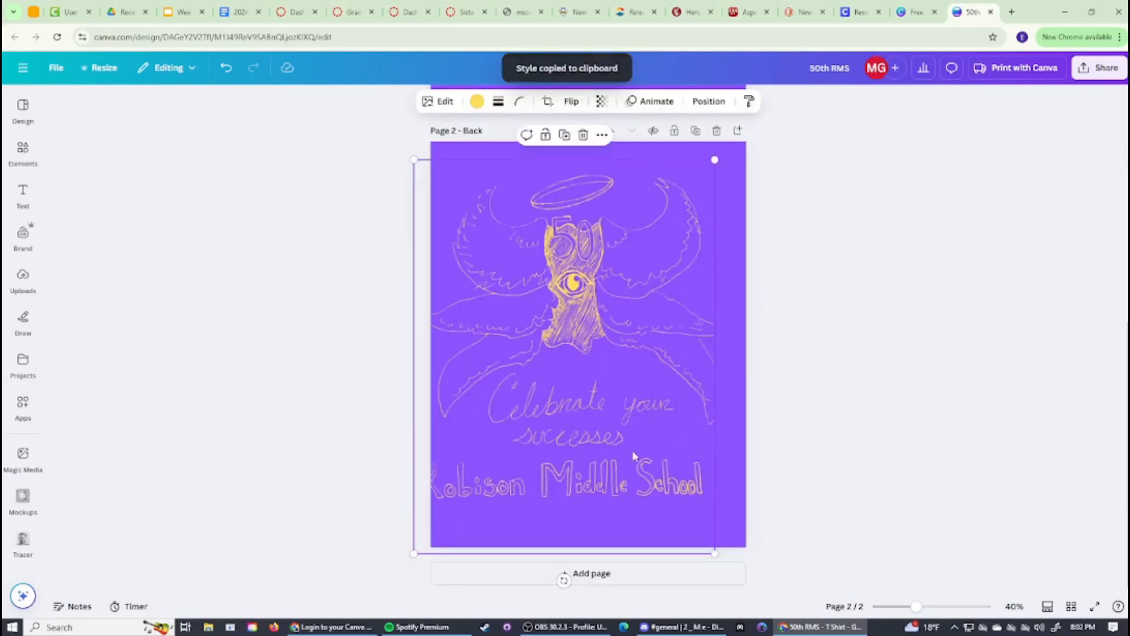
pyautogui.moveTo(581, 364); pyautogui.dragTo(597, 357)
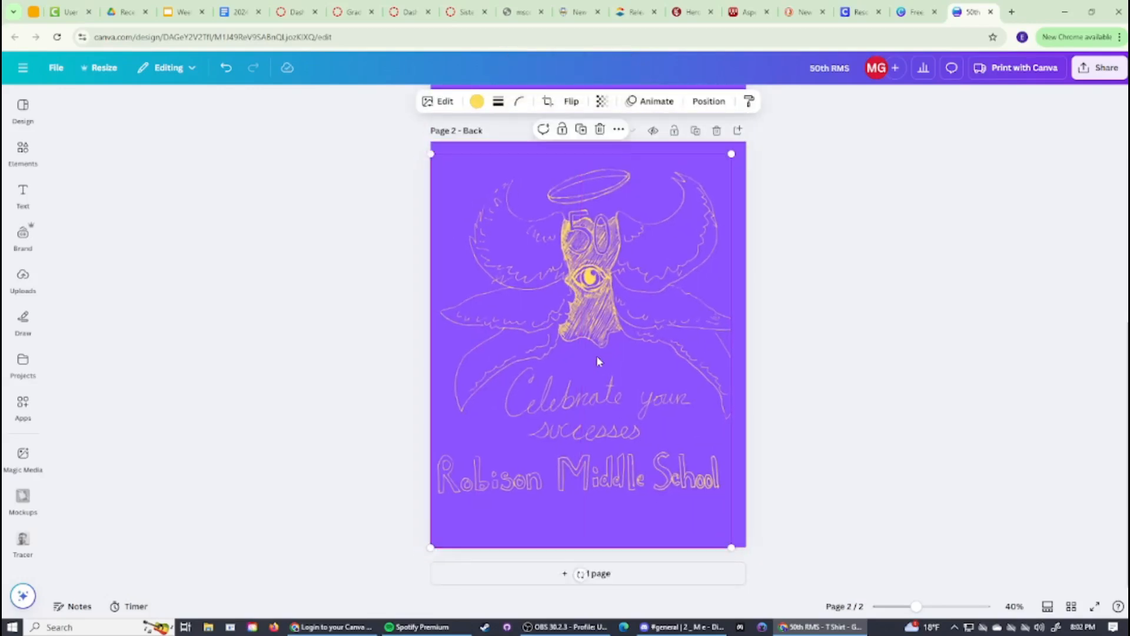
# - Try thickening the line art by stacking aligned duplicates of the traced drawing, and undo the last copy
pyautogui.rightClick(565, 314)
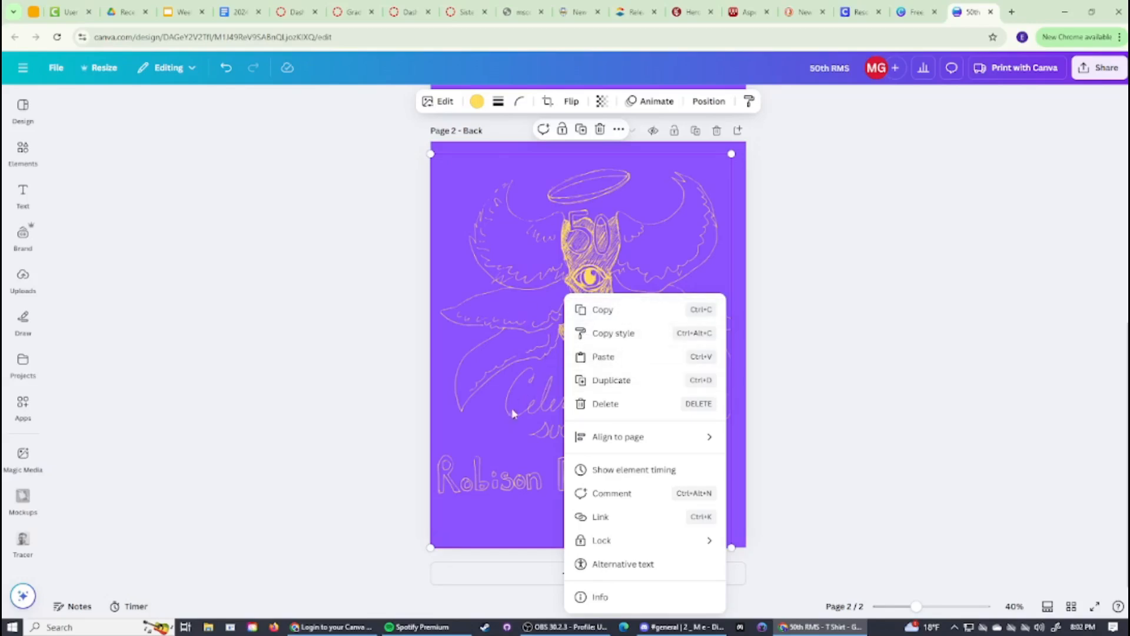
pyautogui.click(589, 380)
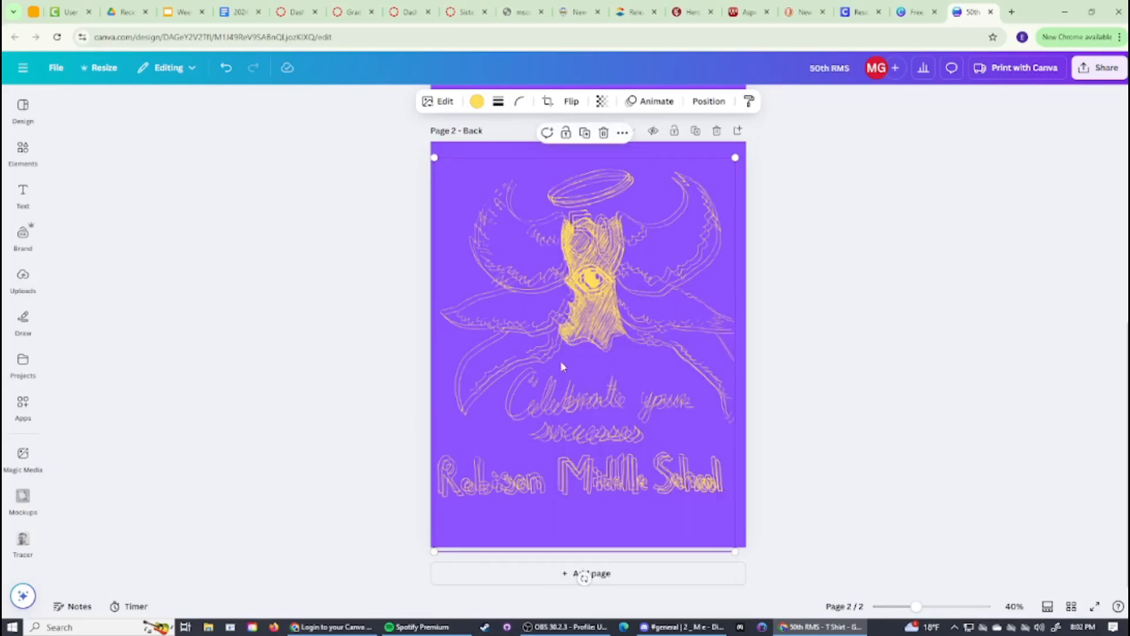
pyautogui.moveTo(589, 314); pyautogui.dragTo(586, 307)
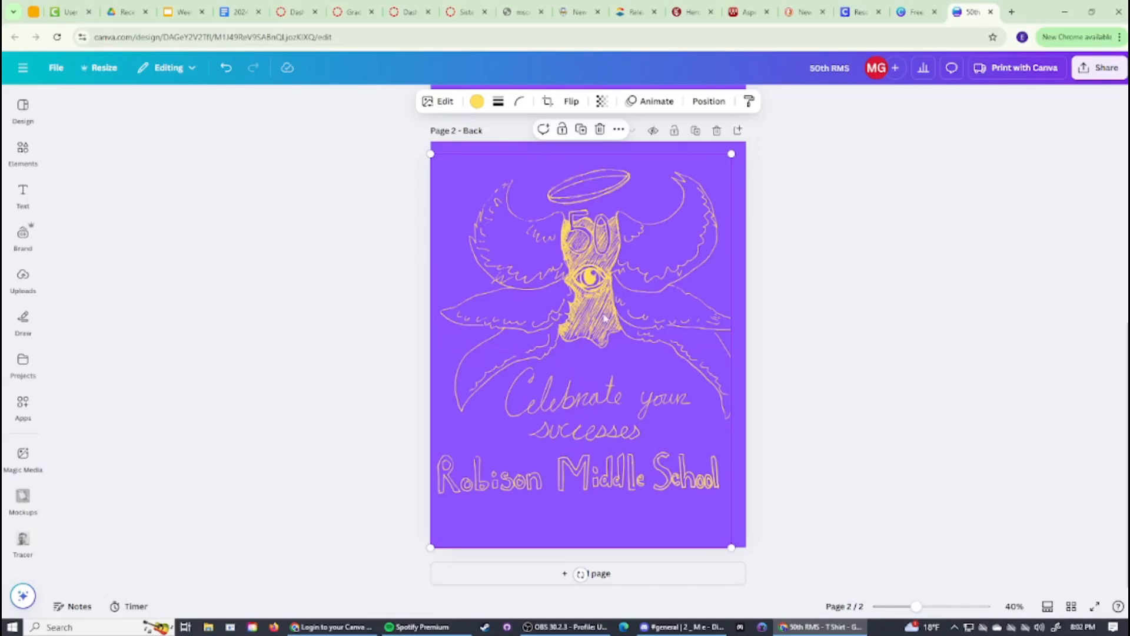
pyautogui.rightClick(605, 318)
pyautogui.click(643, 360)
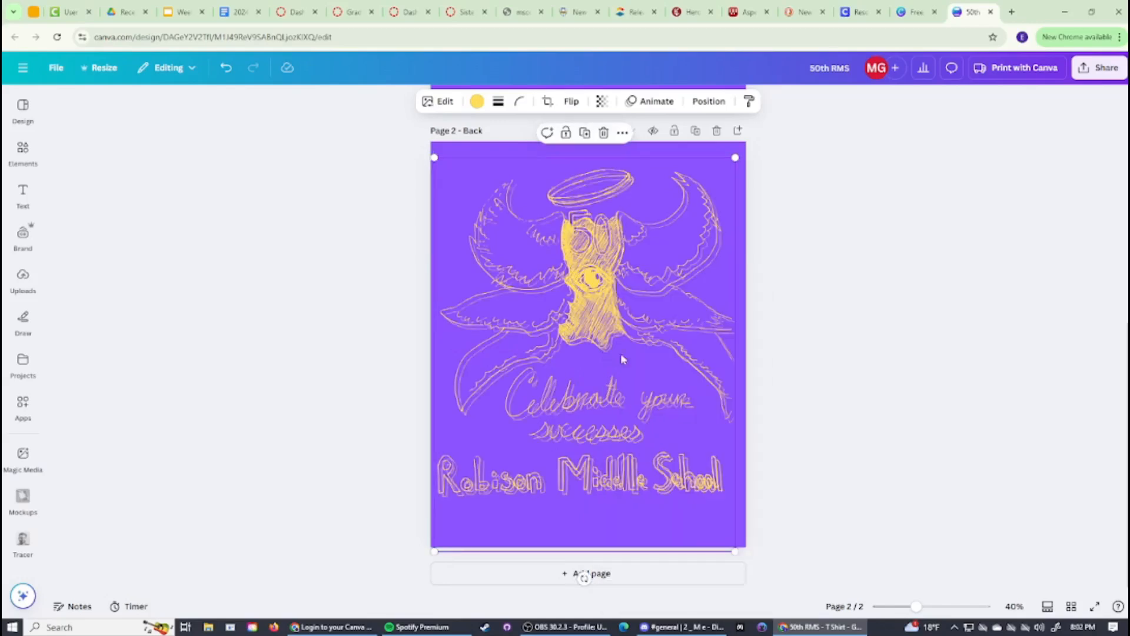
pyautogui.hotkey('ctrl', 'z')
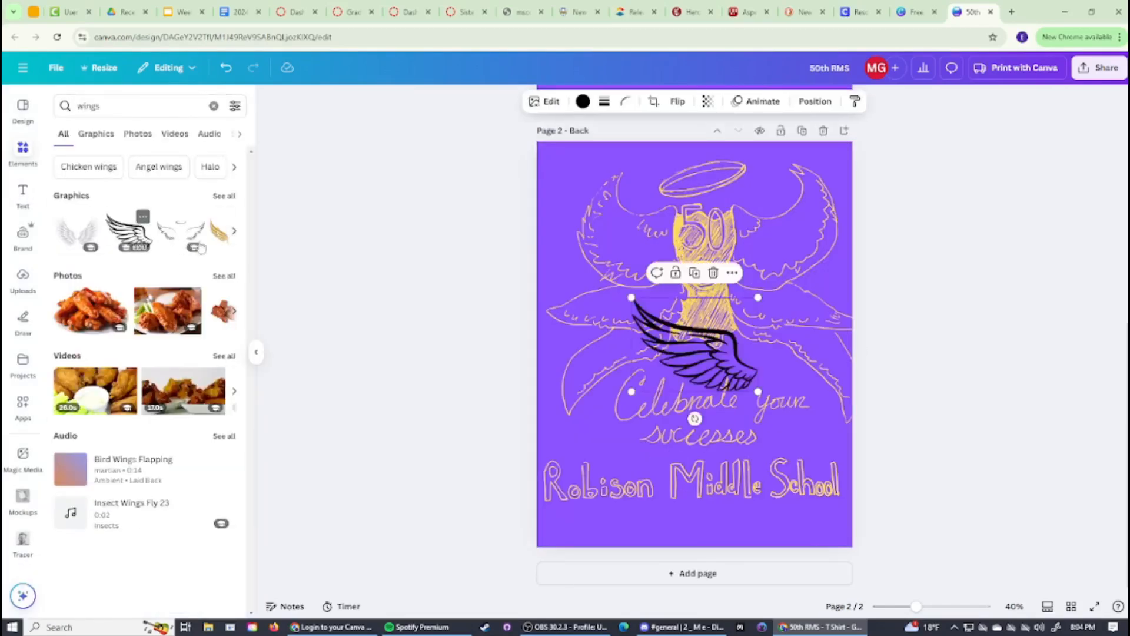
# - Move the black wing graphic onto the sketch's upper-left wing and lock the traced drawing in place
pyautogui.moveTo(692, 338)
pyautogui.mouseDown()
pyautogui.moveTo(607, 226)
pyautogui.moveTo(615, 297)
pyautogui.mouseUp()
pyautogui.rightClick(768, 251)
pyautogui.click(705, 177)
pyautogui.click(698, 170)
# - Duplicate the black wing twice and arrange the copies over the sketch's middle and lower left wings
pyautogui.click(627, 232)
pyautogui.hotkey('ctrl', 'd')
pyautogui.hotkey('ctrl', 'd')
pyautogui.moveTo(612, 345); pyautogui.dragTo(633, 356)
pyautogui.click(690, 316)
pyautogui.click(653, 347)
# - Select the three left wings and group them, after trying to flip a duplicate of them
pyautogui.moveTo(504, 262); pyautogui.dragTo(662, 365)
pyautogui.hotkey('ctrl', 'd')
pyautogui.click(632, 101)
pyautogui.click(640, 131)
pyautogui.hotkey('ctrl', 'z')
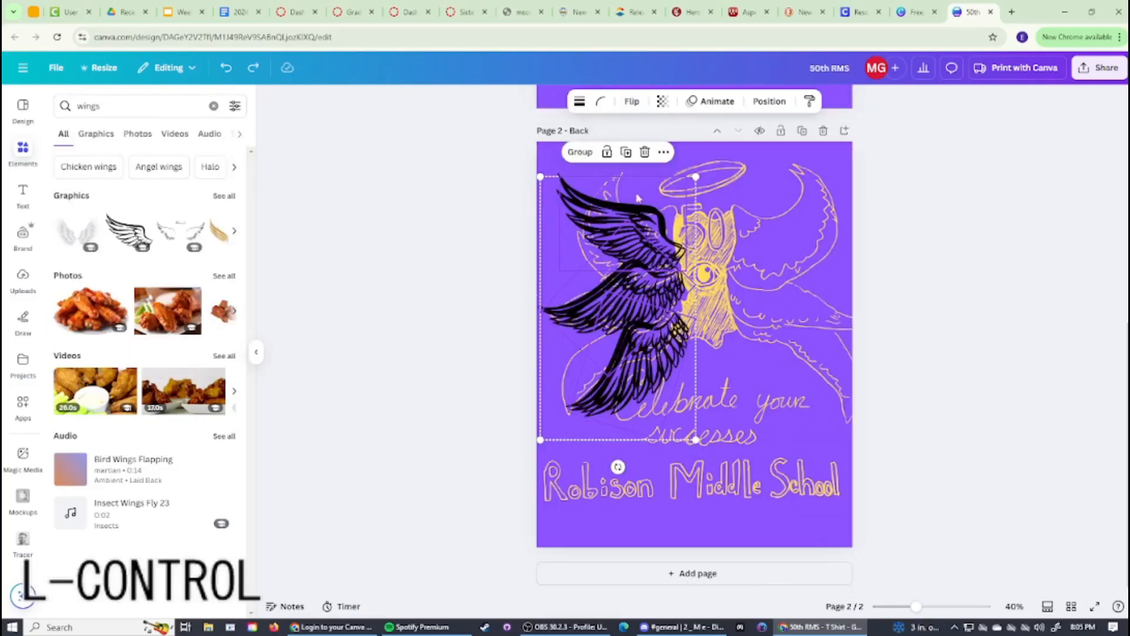
pyautogui.click(579, 152)
# - Place a copy of the black wing group over the right half of the sketch
pyautogui.moveTo(627, 294); pyautogui.dragTo(729, 292)
pyautogui.click(730, 101)
pyautogui.rightClick(761, 294)
pyautogui.hotkey('ctrl', 'z')
pyautogui.click(915, 177)
pyautogui.moveTo(746, 294); pyautogui.dragTo(786, 294)
pyautogui.rightClick(788, 295)
pyautogui.moveTo(850, 423)
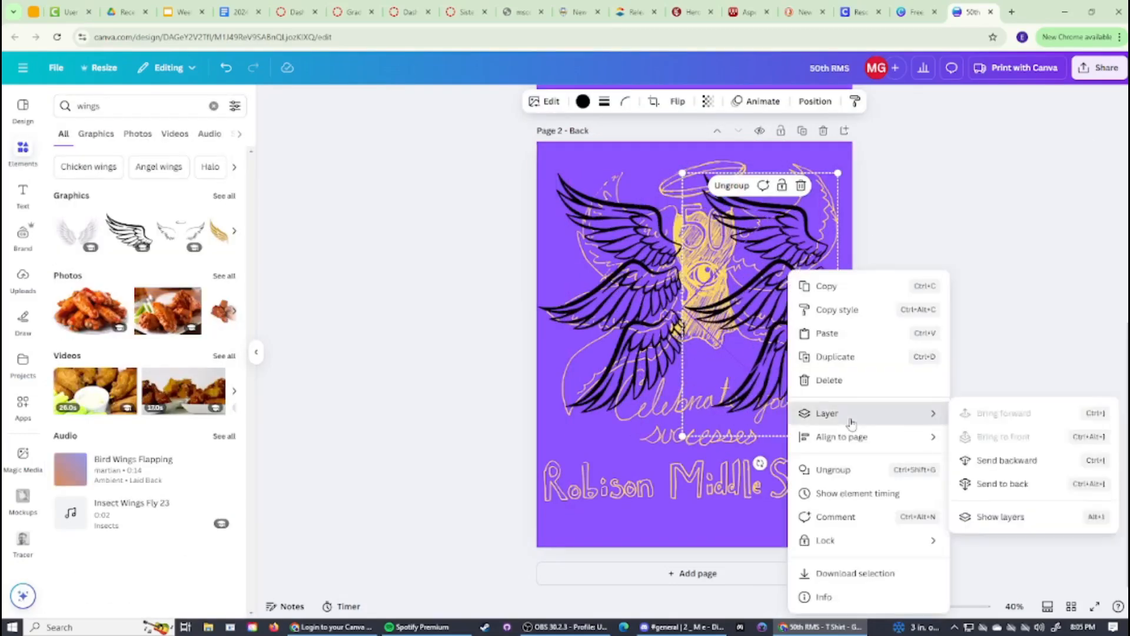
pyautogui.click(968, 200)
pyautogui.click(913, 312)
# - Move the copied wing group toward the sketch's center and enlarge it slightly
pyautogui.moveTo(780, 291); pyautogui.dragTo(735, 285)
pyautogui.moveTo(792, 167); pyautogui.dragTo(799, 154)
pyautogui.moveTo(636, 428); pyautogui.dragTo(621, 455)
pyautogui.moveTo(724, 315); pyautogui.dragTo(731, 307)
pyautogui.moveTo(805, 443); pyautogui.dragTo(809, 447)
pyautogui.moveTo(748, 301); pyautogui.dragTo(732, 302)
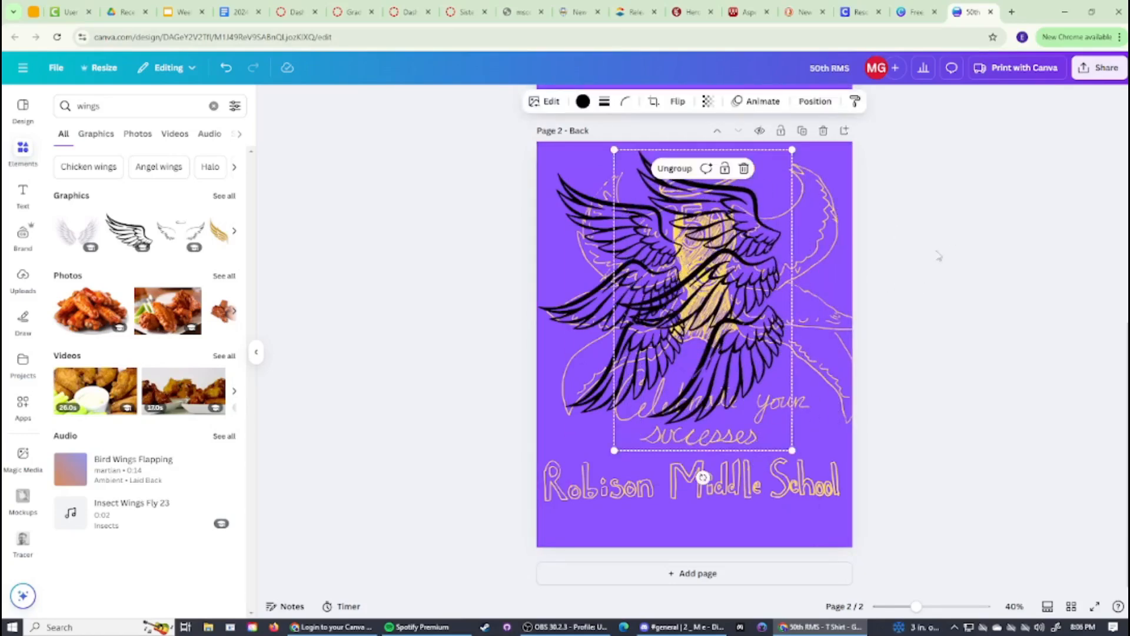
# - Search the elements for "blob", add the olive organic blob graphic to the Back page and send it to the back
pyautogui.doubleClick(88, 106)
pyautogui.write('blob')
pyautogui.press('Return')
pyautogui.click(180, 230)
pyautogui.rightClick(697, 401)
pyautogui.moveTo(744, 411)
pyautogui.click(869, 478)
# - Move the copied wing group aside to the right and recolor the blob black behind the sketch's central body
pyautogui.click(679, 272)
pyautogui.moveTo(743, 259); pyautogui.dragTo(893, 263)
pyautogui.click(707, 354)
pyautogui.click(583, 101)
pyautogui.click(102, 190)
pyautogui.moveTo(705, 361); pyautogui.dragTo(708, 365)
pyautogui.moveTo(827, 318); pyautogui.dragTo(680, 317)
pyautogui.moveTo(794, 154)
pyautogui.mouseDown()
pyautogui.moveTo(796, 168)
pyautogui.moveTo(794, 154)
pyautogui.mouseUp()
pyautogui.click(551, 102)
pyautogui.rightClick(712, 227)
pyautogui.rightClick(616, 166)
pyautogui.moveTo(708, 229); pyautogui.dragTo(841, 229)
pyautogui.click(213, 355)
pyautogui.click(192, 418)
pyautogui.click(63, 102)
# - Unlock the traced drawing and shift it slightly downward on the Back page
pyautogui.click(705, 276)
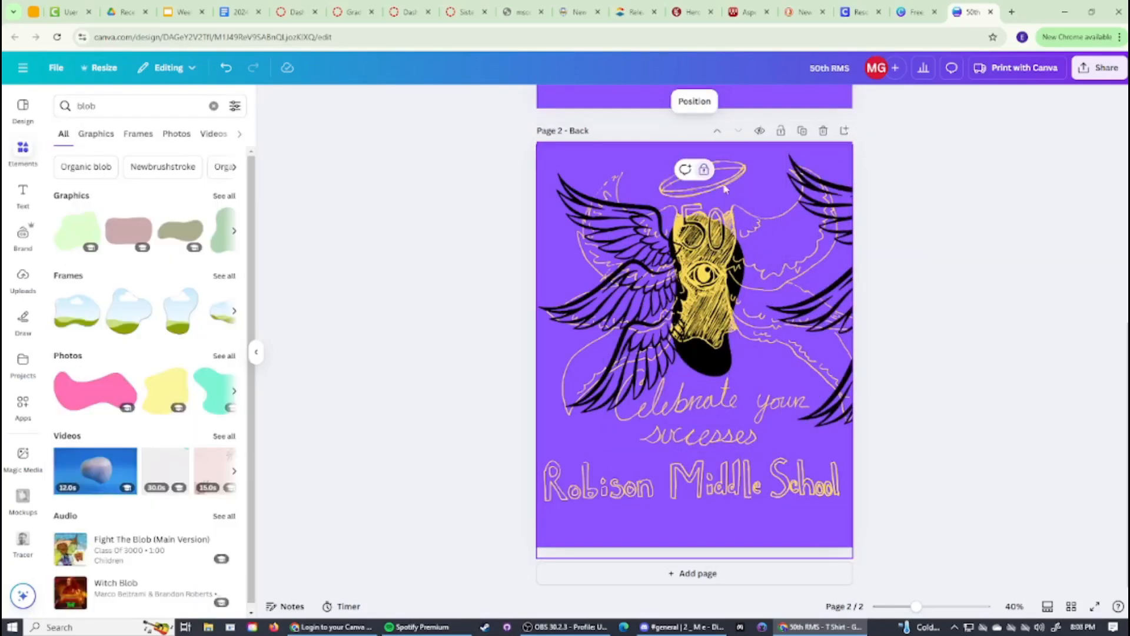
pyautogui.click(711, 168)
pyautogui.click(708, 101)
pyautogui.moveTo(705, 274); pyautogui.dragTo(704, 271)
pyautogui.click(708, 101)
pyautogui.moveTo(648, 149); pyautogui.dragTo(550, 143)
pyautogui.moveTo(700, 265)
pyautogui.mouseDown()
pyautogui.moveTo(458, 312)
pyautogui.moveTo(700, 278)
pyautogui.moveTo(729, 252)
pyautogui.moveTo(731, 269)
pyautogui.mouseUp()
pyautogui.doubleClick(701, 277)
pyautogui.press('Return')
# - Send the traced drawing behind the blob and wings, and move the right wing group back over the blob
pyautogui.rightClick(732, 270)
pyautogui.moveTo(786, 413)
pyautogui.click(940, 489)
pyautogui.moveTo(712, 445); pyautogui.dragTo(712, 443)
pyautogui.moveTo(839, 284); pyautogui.dragTo(710, 292)
pyautogui.rightClick(772, 286)
pyautogui.moveTo(824, 411)
pyautogui.click(1012, 483)
# - Recolor all three wings of the right group yellow (#FFDE59) and move the traced drawing off the page's right side
pyautogui.click(587, 108)
pyautogui.click(169, 193)
pyautogui.click(761, 208)
pyautogui.click(170, 194)
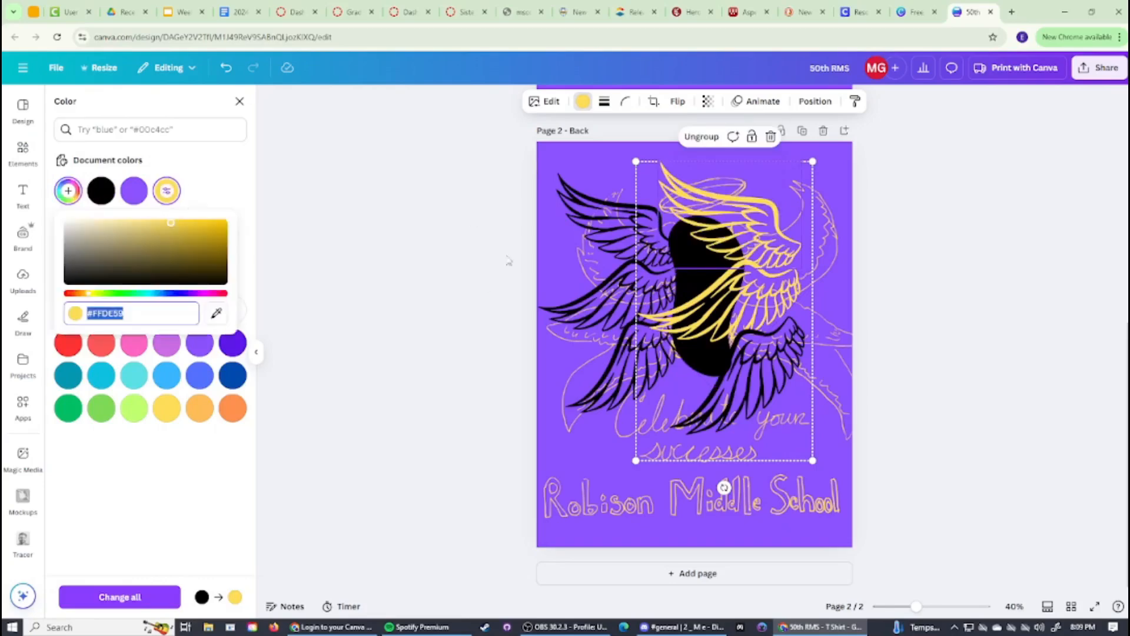
pyautogui.click(765, 359)
pyautogui.click(169, 194)
pyautogui.moveTo(847, 346)
pyautogui.mouseDown()
pyautogui.moveTo(981, 614)
pyautogui.moveTo(1095, 336)
pyautogui.mouseUp()
pyautogui.moveTo(765, 352); pyautogui.dragTo(760, 354)
# - Search the graphic elements for "eye" and add a hand-drawn eyeball to the Back page
pyautogui.doubleClick(86, 107)
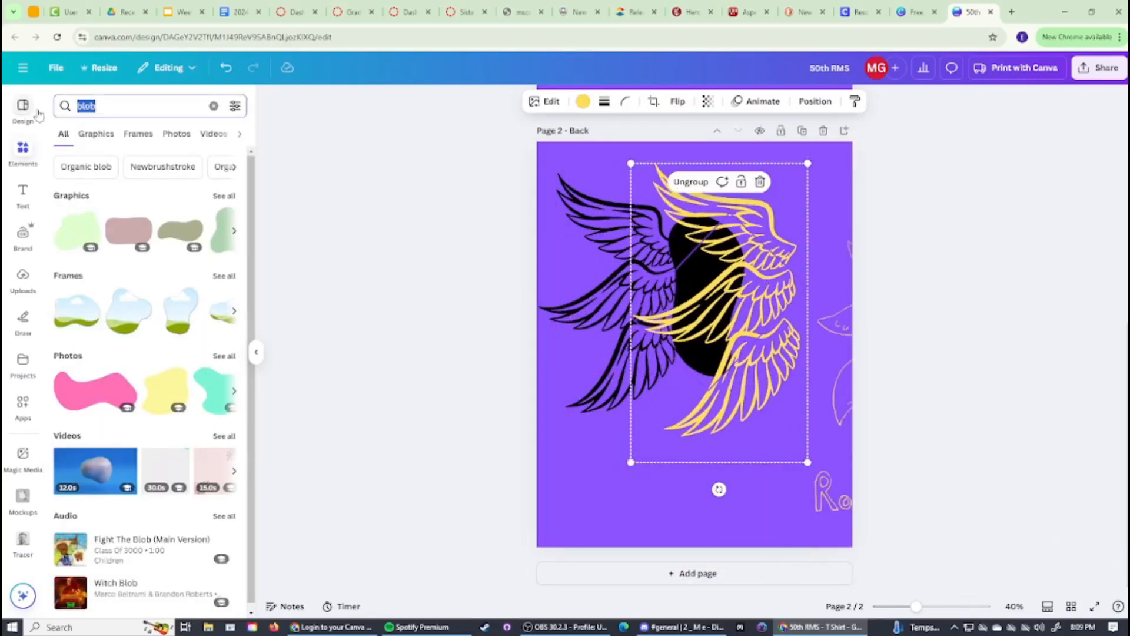
pyautogui.write('eye')
pyautogui.press('Return')
pyautogui.click(96, 134)
pyautogui.scroll(-2, 83, 296)
pyautogui.scroll(-10, 83, 296)
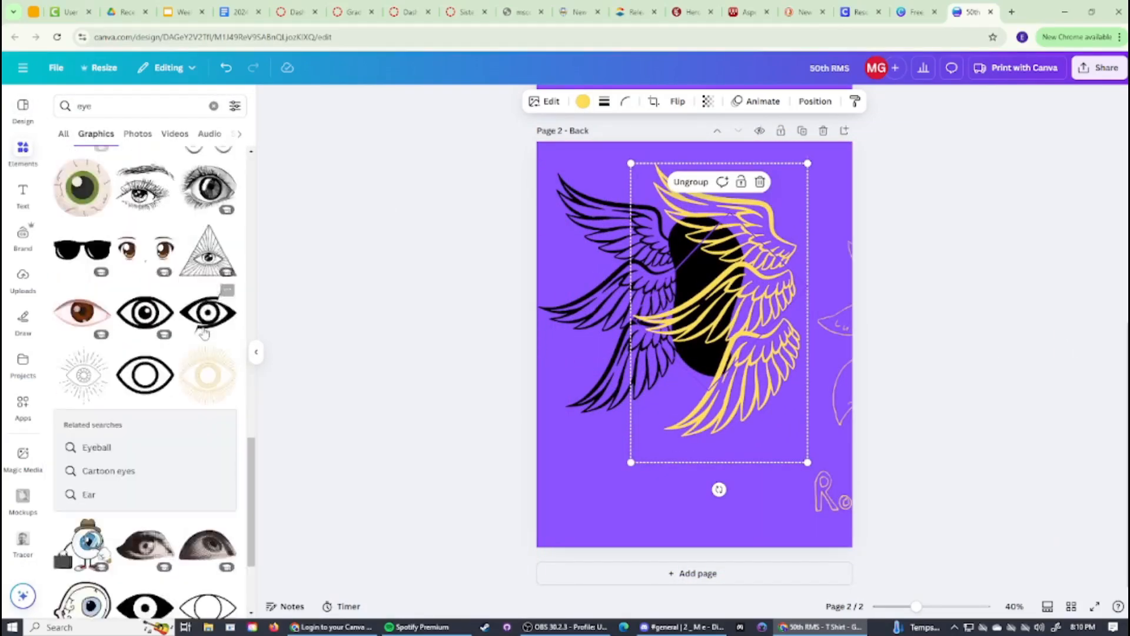
pyautogui.click(83, 335)
# - Flip the eyeball graphic, shrink it and place it on the upper part of the black blob
pyautogui.click(667, 102)
pyautogui.click(667, 131)
pyautogui.moveTo(693, 401); pyautogui.dragTo(655, 368)
pyautogui.moveTo(643, 358)
pyautogui.mouseDown()
pyautogui.moveTo(689, 254)
pyautogui.moveTo(707, 267)
pyautogui.mouseUp()
# - Duplicate the eyeball twice and position the copies next to it on the blob
pyautogui.hotkey('ctrl', 'd')
pyautogui.hotkey('ctrl', 'd')
pyautogui.moveTo(696, 261); pyautogui.dragTo(686, 276)
# - Move the wings, blob and eyes together slightly upward and bring the traced drawing back onto the page
pyautogui.moveTo(835, 318)
pyautogui.mouseDown()
pyautogui.moveTo(770, 301)
pyautogui.moveTo(836, 302)
pyautogui.mouseUp()
pyautogui.moveTo(521, 154); pyautogui.dragTo(801, 443)
pyautogui.moveTo(703, 324); pyautogui.dragTo(703, 306)
pyautogui.click(895, 331)
pyautogui.moveTo(848, 316)
pyautogui.mouseDown()
pyautogui.moveTo(572, 352)
pyautogui.moveTo(569, 335)
pyautogui.mouseUp()
# - Search the elements for "halo", add the glowing yellow ring and shrink it to sit above the blob
pyautogui.doubleClick(85, 106)
pyautogui.write('halo')
pyautogui.press('Return')
pyautogui.click(83, 220)
pyautogui.moveTo(695, 345); pyautogui.dragTo(695, 184)
pyautogui.moveTo(805, 162); pyautogui.dragTo(700, 179)
# - Adjust the eye cluster's placement on the blob and bring the large eye forward in the layer order
pyautogui.click(687, 259)
pyautogui.moveTo(697, 247); pyautogui.dragTo(717, 231)
pyautogui.rightClick(684, 235)
pyautogui.moveTo(768, 391)
pyautogui.click(903, 402)
pyautogui.rightClick(695, 231)
pyautogui.click(912, 397)
pyautogui.click(895, 318)
# - Add a "Celebrate your success" text to the back page and set its font to Brittany
pyautogui.click(765, 188)
pyautogui.click(700, 177)
pyautogui.write('t')
pyautogui.write('Celebrate your success')
pyautogui.click(454, 100)
pyautogui.scroll(-10, 147, 354)
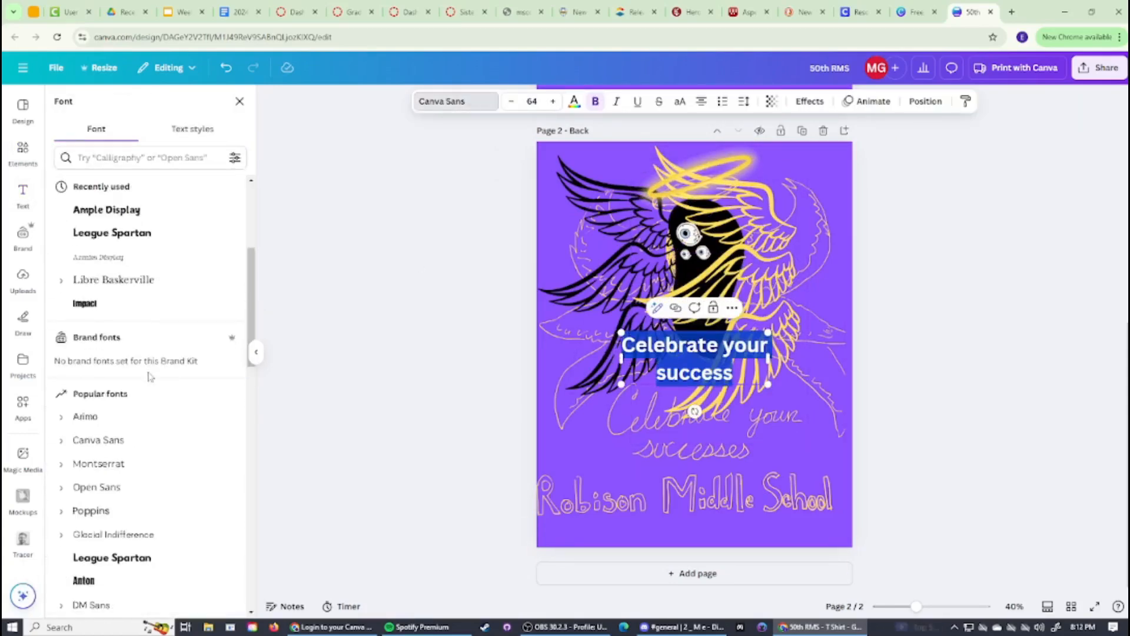
pyautogui.click(88, 217)
pyautogui.click(942, 330)
# - Position the "Celebrate your success" text over its traced lettering and delete the traced drawing
pyautogui.moveTo(771, 323)
pyautogui.mouseDown()
pyautogui.moveTo(746, 400)
pyautogui.moveTo(755, 409)
pyautogui.mouseUp()
pyautogui.moveTo(715, 277); pyautogui.dragTo(836, 285)
pyautogui.press('Delete')
# - Move the yellow wings aside, shrink and narrow the black blob, and place the wings back over it
pyautogui.click(760, 271)
pyautogui.moveTo(759, 270); pyautogui.dragTo(854, 268)
pyautogui.click(706, 295)
pyautogui.moveTo(746, 192); pyautogui.dragTo(737, 213)
pyautogui.moveTo(830, 265)
pyautogui.mouseDown()
pyautogui.moveTo(718, 271)
pyautogui.moveTo(736, 271)
pyautogui.mouseUp()
pyautogui.moveTo(746, 249); pyautogui.dragTo(737, 249)
# - Check the layer options for the halo above the blob and nudge the yellow wings slightly to the right
pyautogui.rightClick(736, 168)
pyautogui.moveTo(824, 309)
pyautogui.click(948, 357)
pyautogui.rightClick(745, 147)
pyautogui.click(942, 318)
pyautogui.click(760, 265)
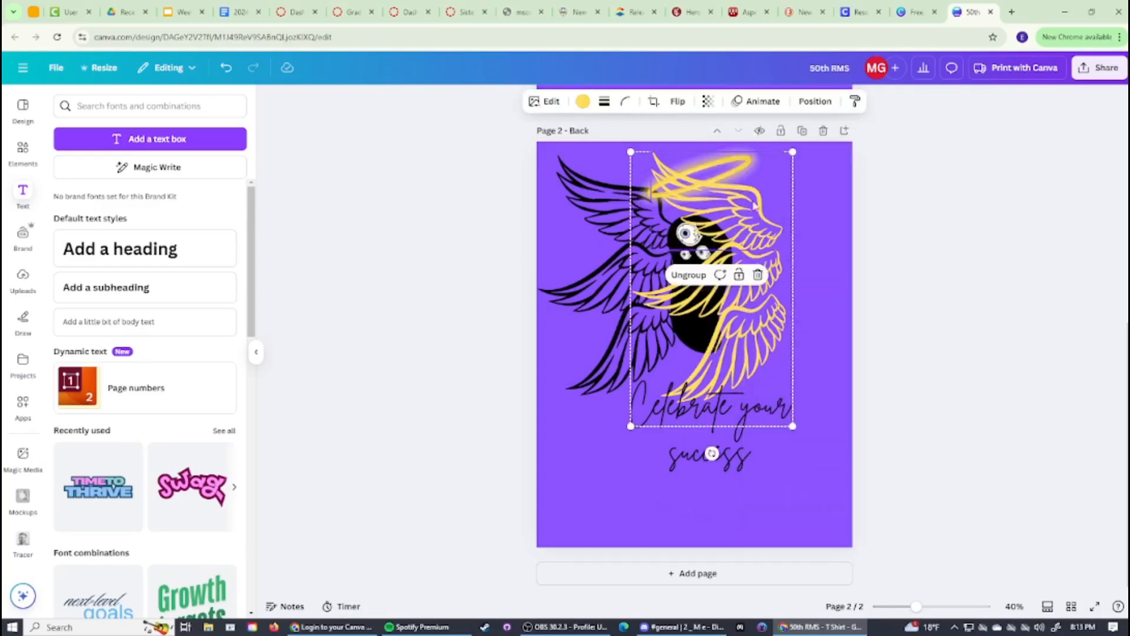
pyautogui.moveTo(760, 265); pyautogui.dragTo(769, 265)
# - Recolour the yellow wings to the deep violet from the default solid colours
pyautogui.click(583, 101)
pyautogui.click(232, 409)
pyautogui.click(759, 277)
pyautogui.click(232, 409)
pyautogui.click(918, 318)
pyautogui.click(636, 330)
pyautogui.click(512, 343)
pyautogui.hotkey('ctrl', 'z')
pyautogui.click(765, 259)
# - Duplicate a small eye twice and spread the small eyes around the large eye on the blob
pyautogui.click(703, 253)
pyautogui.rightClick(706, 260)
pyautogui.moveTo(704, 253); pyautogui.dragTo(678, 249)
pyautogui.click(918, 330)
pyautogui.click(686, 255)
pyautogui.hotkey('ctrl', 'c')
pyautogui.hotkey('ctrl', 'v')
pyautogui.hotkey('ctrl', 'v')
pyautogui.click(912, 329)
# - Nudge the violet wings slightly left and shift the wings, blob, eyes and halo together to the right
pyautogui.moveTo(777, 268); pyautogui.dragTo(773, 271)
pyautogui.moveTo(965, 167); pyautogui.dragTo(628, 300)
pyautogui.moveTo(704, 301); pyautogui.dragTo(716, 302)
pyautogui.click(909, 381)
# - Create a custom darker purple and apply it to all of the violet wings
pyautogui.click(772, 270)
pyautogui.click(582, 101)
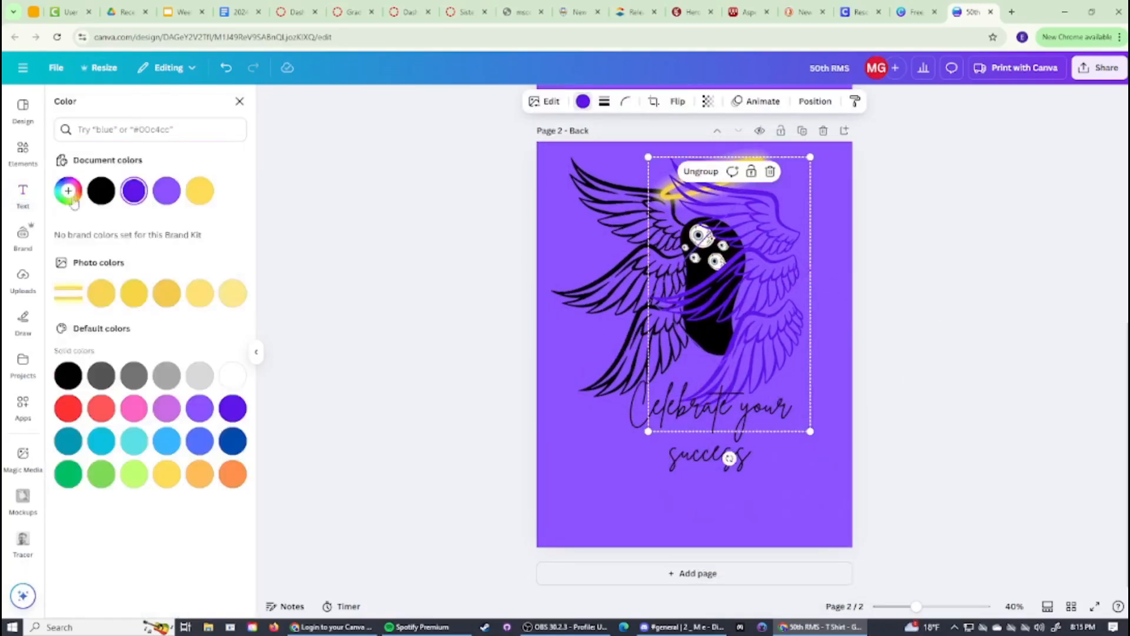
pyautogui.click(68, 192)
pyautogui.click(220, 241)
pyautogui.click(766, 207)
pyautogui.click(101, 192)
pyautogui.click(765, 341)
pyautogui.click(101, 191)
# - Nudge the "Celebrate your success" text slightly to the left
pyautogui.click(937, 285)
pyautogui.moveTo(729, 403); pyautogui.dragTo(721, 403)
pyautogui.click(918, 354)
# - Add a "Robison Middle School" heading at size 84 and place it near the bottom of the back page
pyautogui.click(121, 249)
pyautogui.write('Robison Middle School')
pyautogui.hotkey('ctrl', 'a')
pyautogui.click(511, 102)
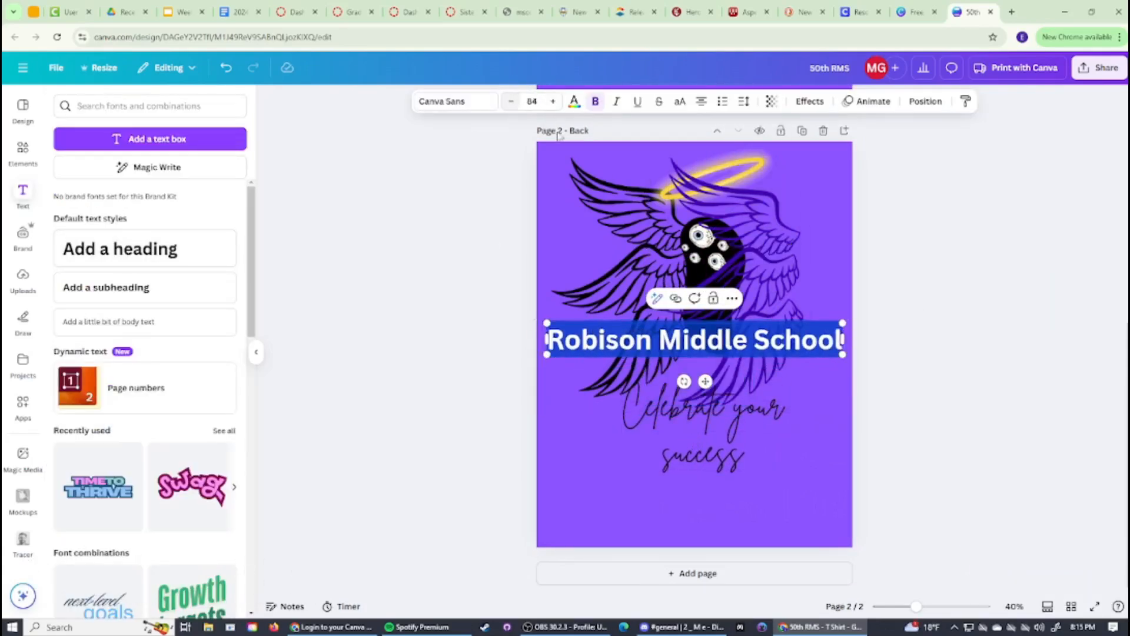
pyautogui.click(919, 354)
pyautogui.moveTo(707, 339); pyautogui.dragTo(706, 510)
pyautogui.click(918, 412)
# - Browse the available fonts for the "Robison Middle School" heading
pyautogui.click(797, 510)
pyautogui.tripleClick(797, 511)
pyautogui.click(456, 102)
pyautogui.scroll(-12, 151, 382)
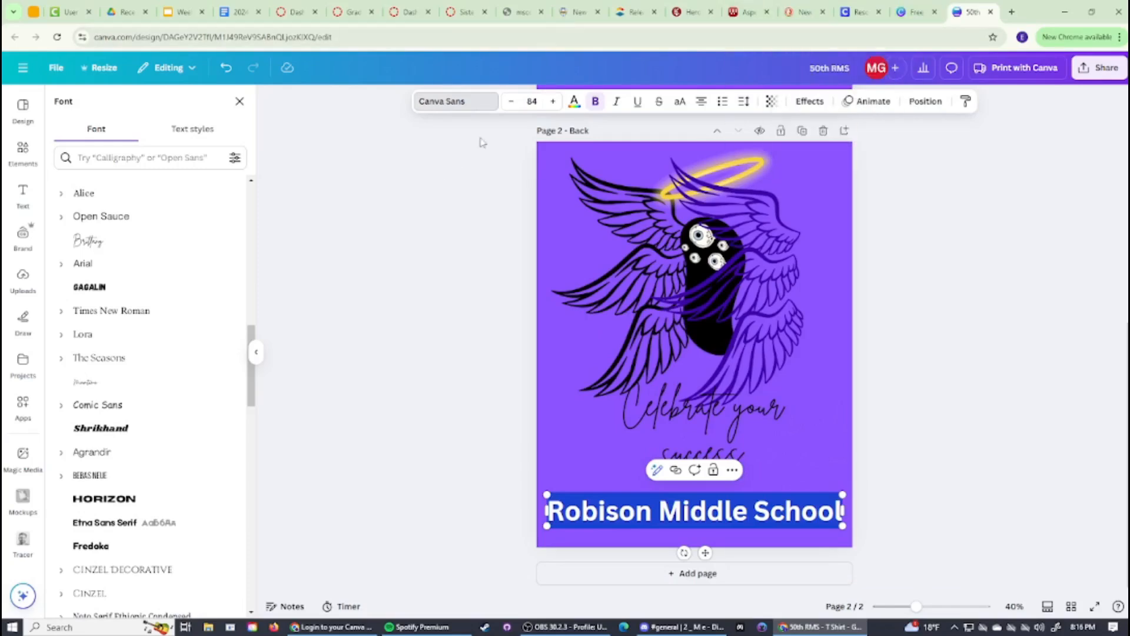
# - Search the web for "robison middle" in a new browser tab and open the school's website to view its logo lettering
pyautogui.click(1012, 12)
pyautogui.write('robison middle')
pyautogui.press('Return')
pyautogui.click(177, 171)
pyautogui.click(718, 119)
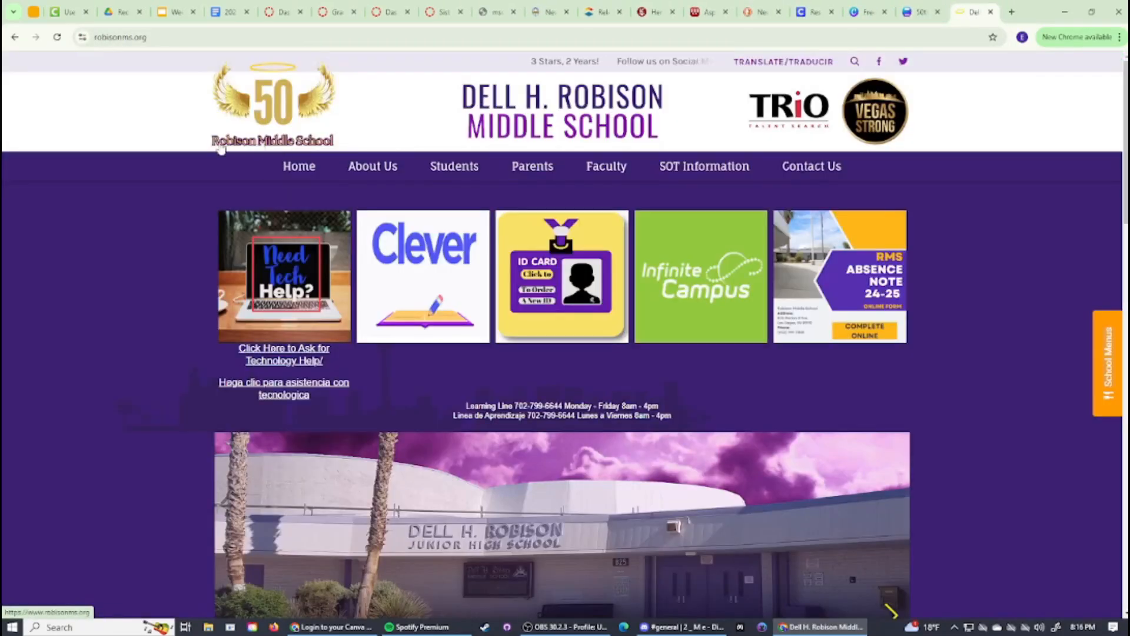
# - Return to the Canva design and set the "Robison Middle School" heading's font to Times New Roman
pyautogui.hotkey('ctrl', 'shift', 'Tab')
pyautogui.click(456, 101)
pyautogui.scroll(-6, 148, 382)
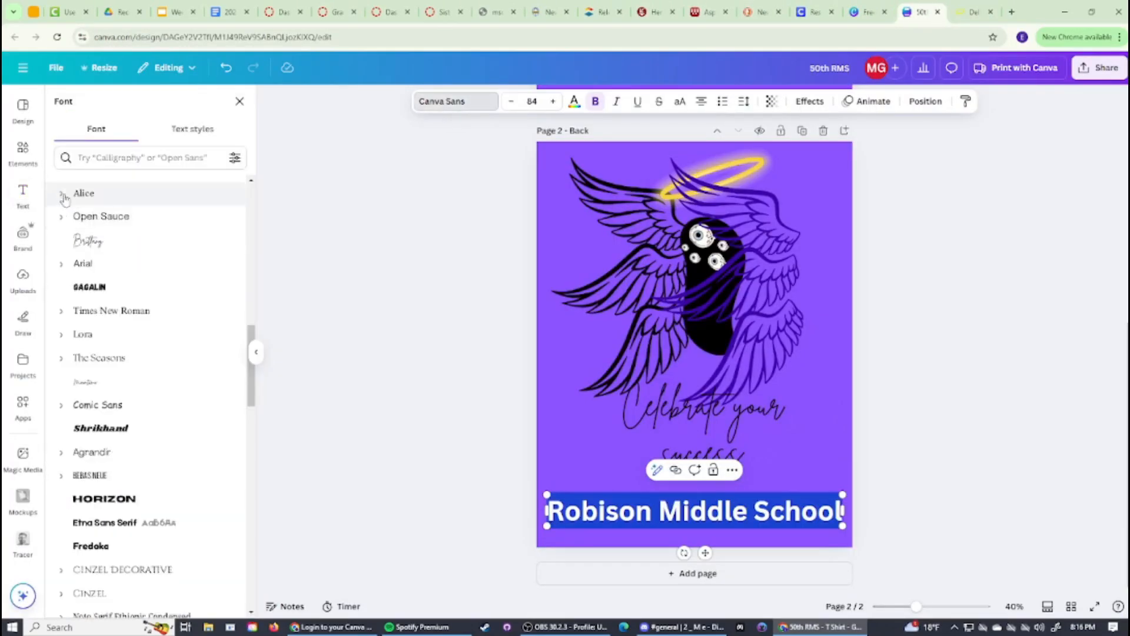
pyautogui.click(118, 198)
# - Colour the "Robison Middle School" heading yellow
pyautogui.click(574, 101)
pyautogui.click(97, 177)
pyautogui.click(942, 353)
pyautogui.click(782, 507)
pyautogui.click(574, 102)
# - Colour the "Celebrate your success" text pale yellow
pyautogui.click(704, 409)
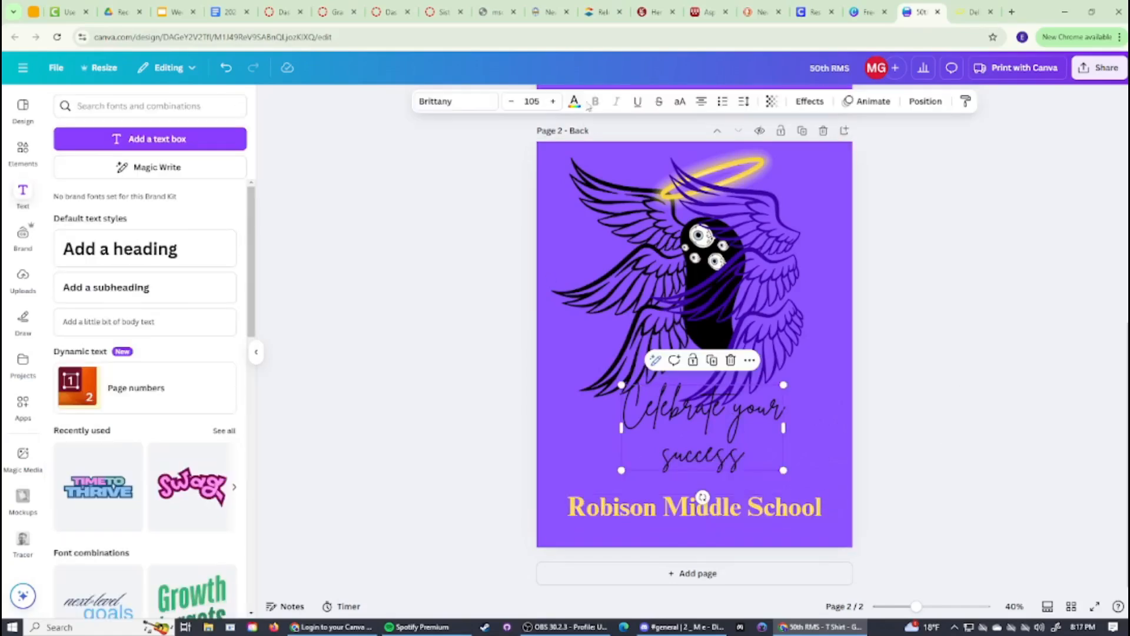
pyautogui.click(574, 101)
pyautogui.click(125, 177)
pyautogui.click(695, 507)
pyautogui.click(574, 102)
pyautogui.click(351, 292)
# - Paste a copy of the "Robison Middle School" heading onto the front page and place it in the upper part
pyautogui.scroll(4, 887, 287)
pyautogui.scroll(4, 887, 288)
pyautogui.hotkey('ctrl', 'v')
pyautogui.scroll(-3, 707, 353)
pyautogui.moveTo(701, 391); pyautogui.dragTo(691, 245)
pyautogui.click(918, 235)
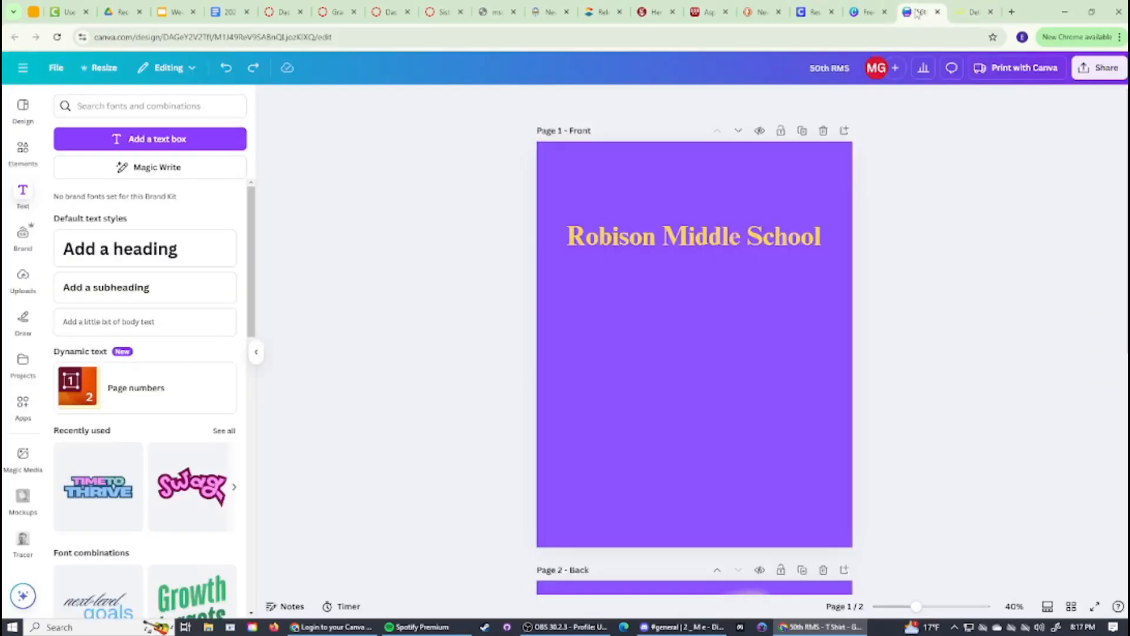
# - Apply a dark outline effect to the front page's school name and give the back page's school name the same outline
pyautogui.click(694, 237)
pyautogui.click(809, 102)
pyautogui.click(208, 244)
pyautogui.click(226, 347)
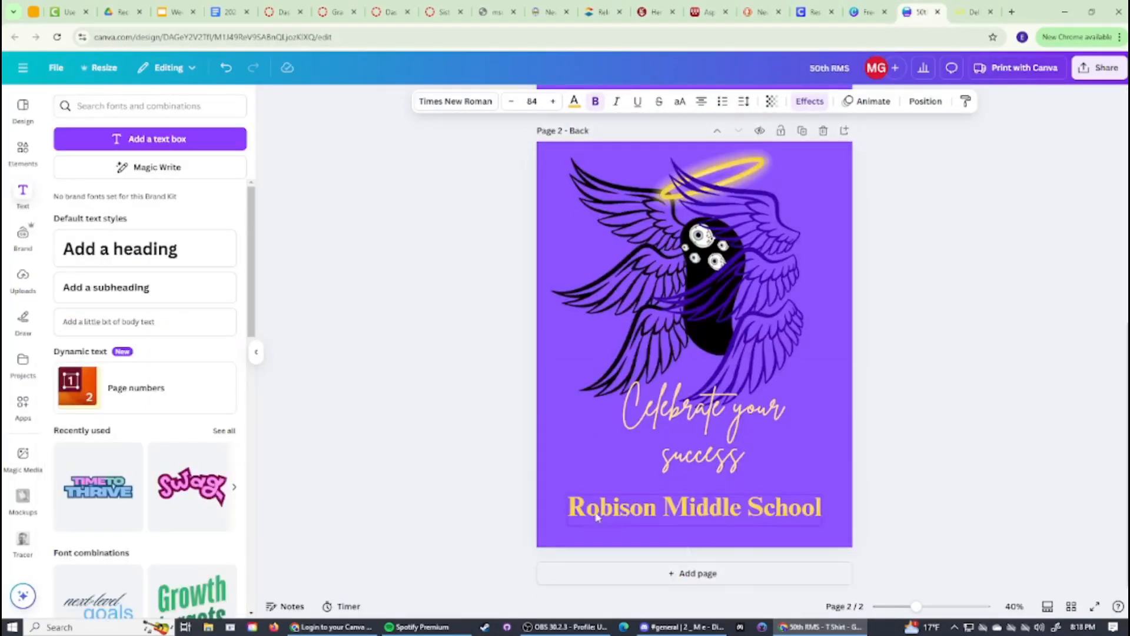
pyautogui.hotkey('ctrl', 'd')
pyautogui.click(920, 430)
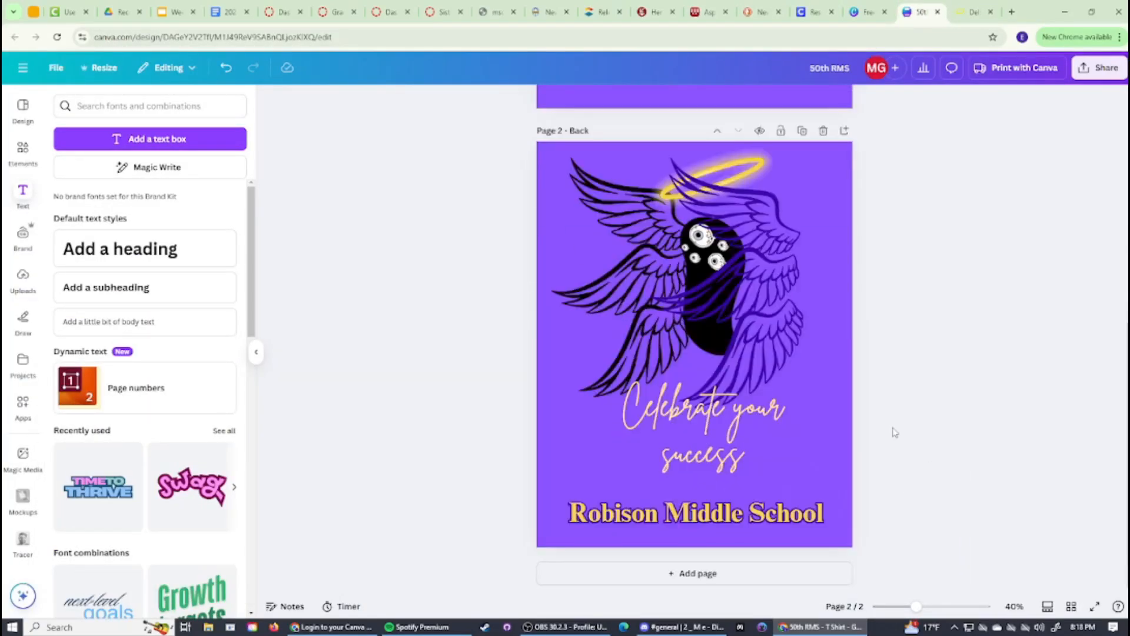
pyautogui.scroll(7, 824, 376)
pyautogui.scroll(-5, 871, 300)
pyautogui.scroll(5, 635, 376)
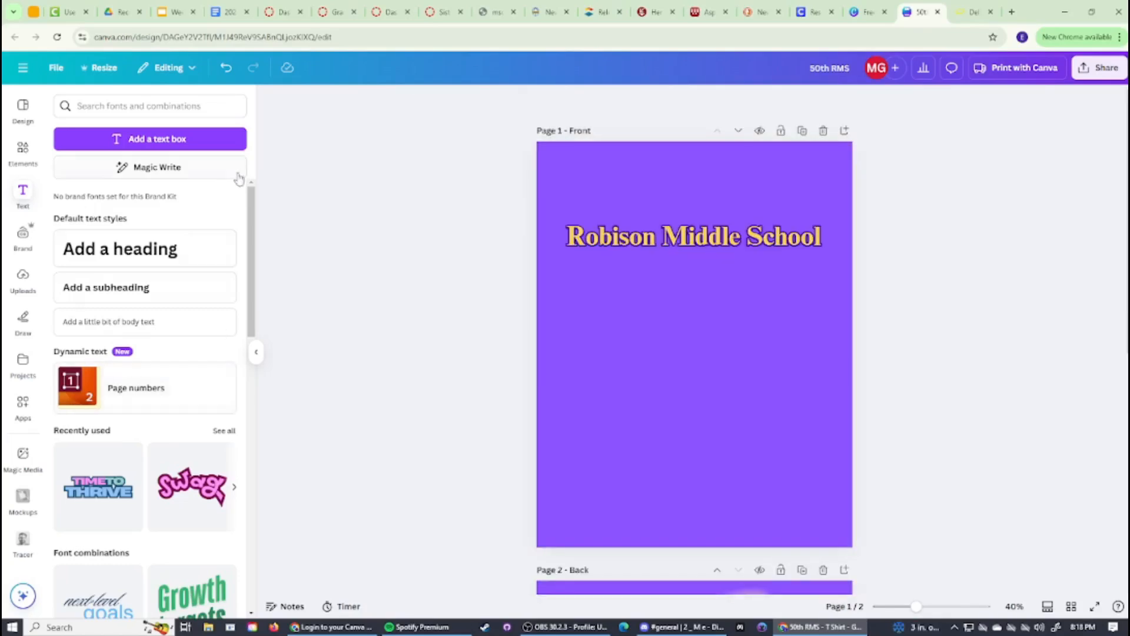
pyautogui.click(23, 153)
pyautogui.click(64, 134)
pyautogui.doubleClick(85, 106)
pyautogui.press('BackSpace')
pyautogui.click(366, 199)
# - Add a rectangle to the front page, fill it pale yellow and stretch it past both side edges of the page
pyautogui.press('r')
pyautogui.click(436, 101)
pyautogui.click(98, 222)
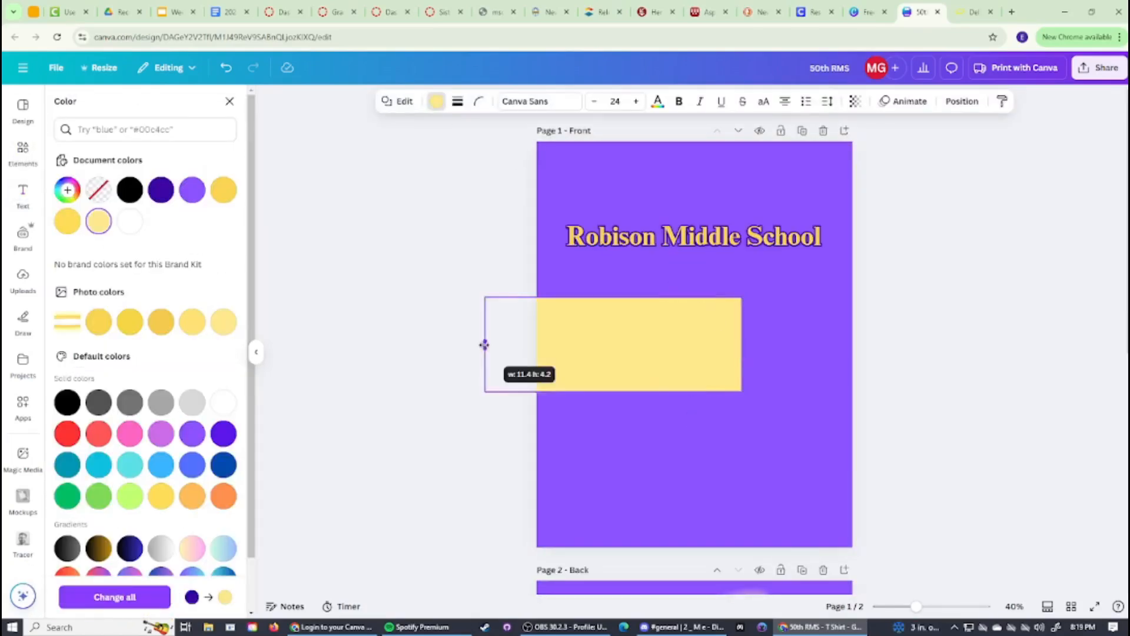
pyautogui.moveTo(647, 344); pyautogui.dragTo(515, 344)
pyautogui.moveTo(742, 344); pyautogui.dragTo(899, 344)
# - Paste the yellow band onto the back page behind the winged artwork and paste a copy onto the front page
pyautogui.scroll(-6, 850, 353)
pyautogui.hotkey('ctrl', 'v')
pyautogui.rightClick(834, 425)
pyautogui.click(730, 484)
pyautogui.hotkey('ctrl', 'c')
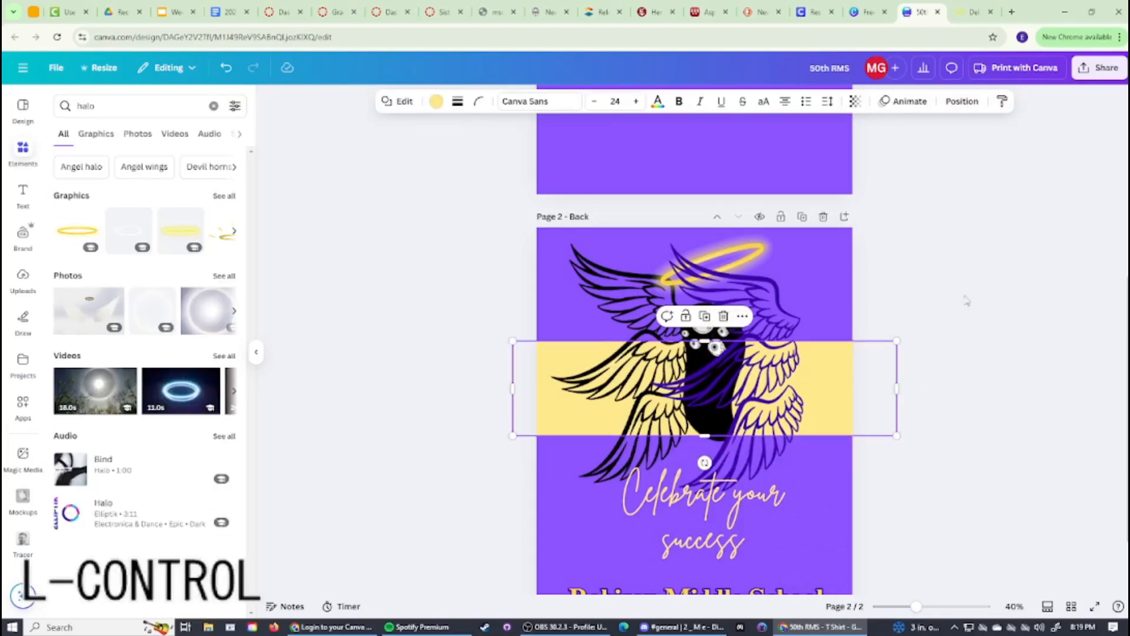
pyautogui.scroll(5, 979, 421)
pyautogui.hotkey('ctrl', 'v')
pyautogui.scroll(-5, 578, 374)
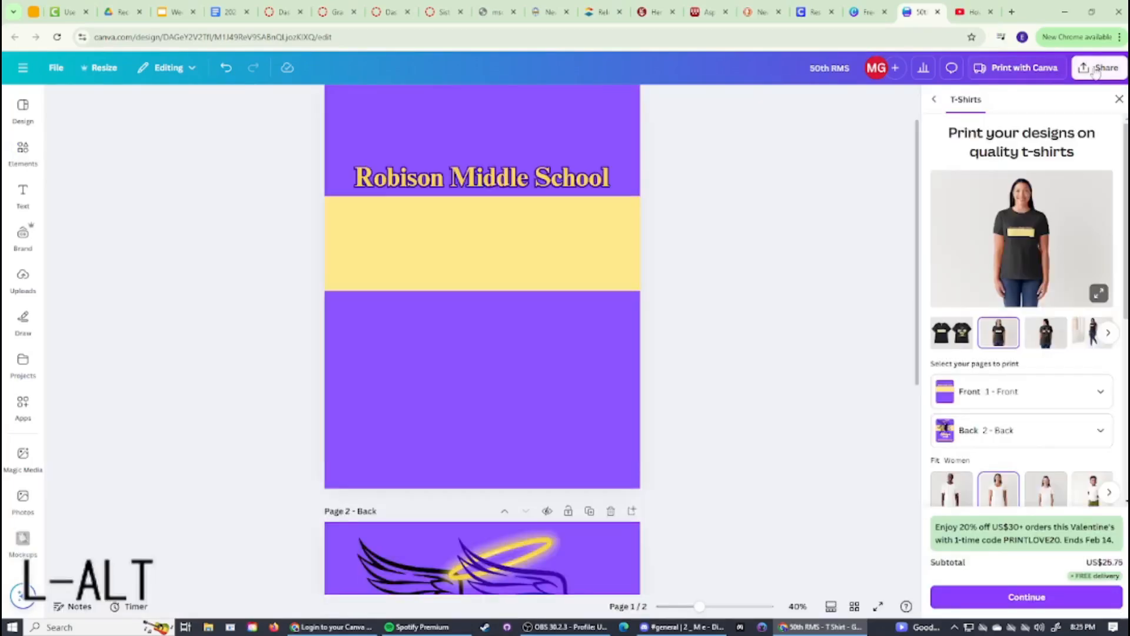
# - Close the T-shirt print preview and delete the yellow band from the front page
pyautogui.click(1119, 99)
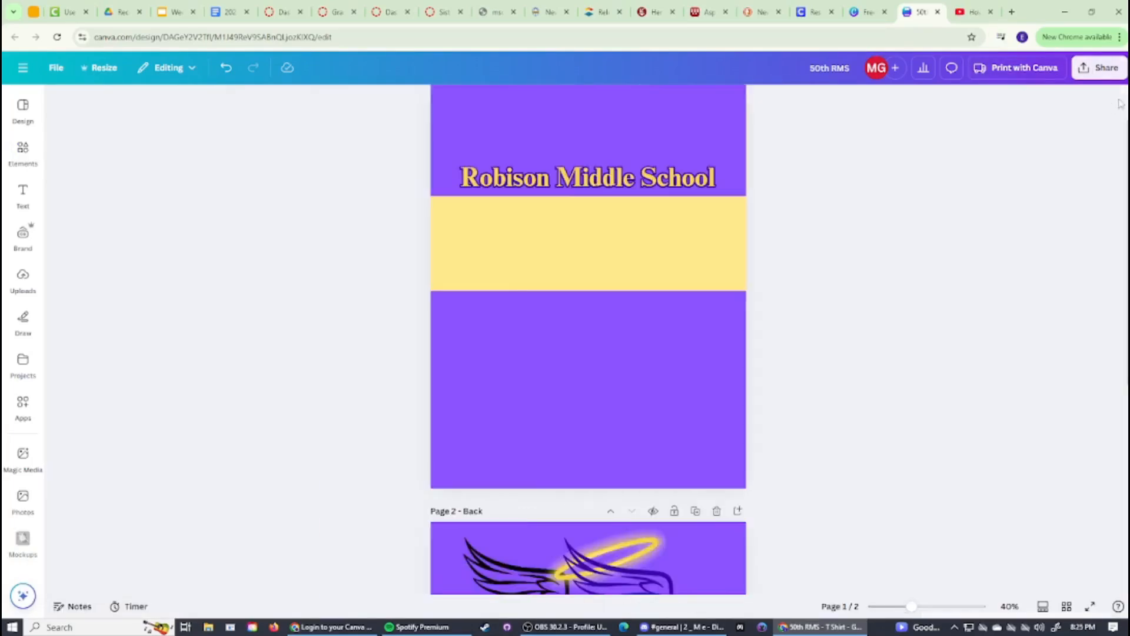
pyautogui.click(658, 260)
pyautogui.press('Delete')
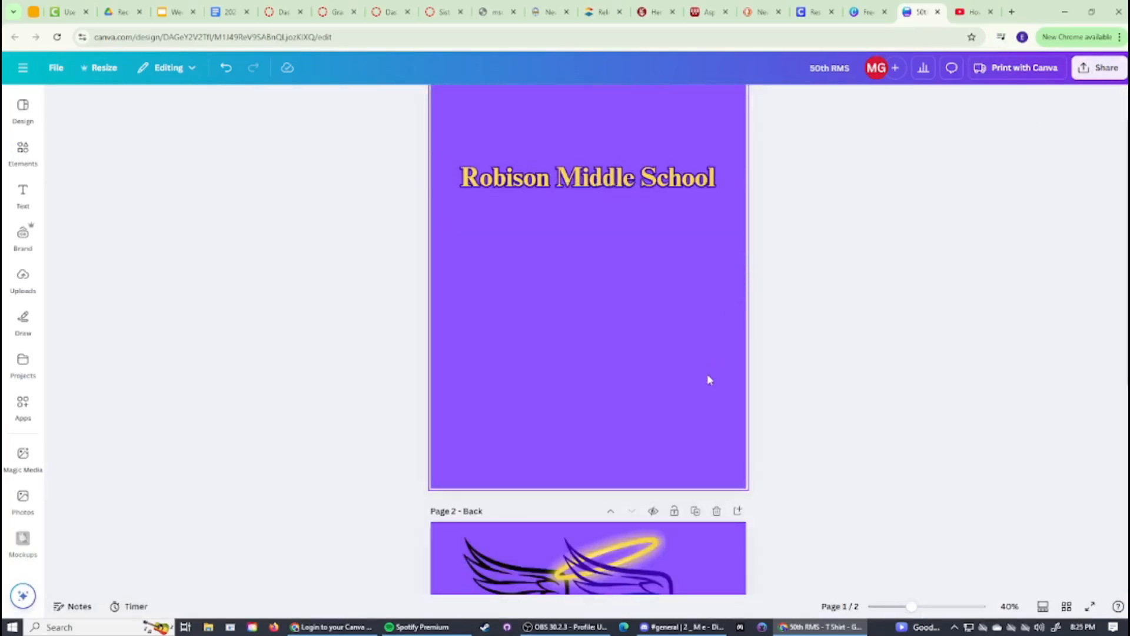
pyautogui.hotkey('ctrl', 'z')
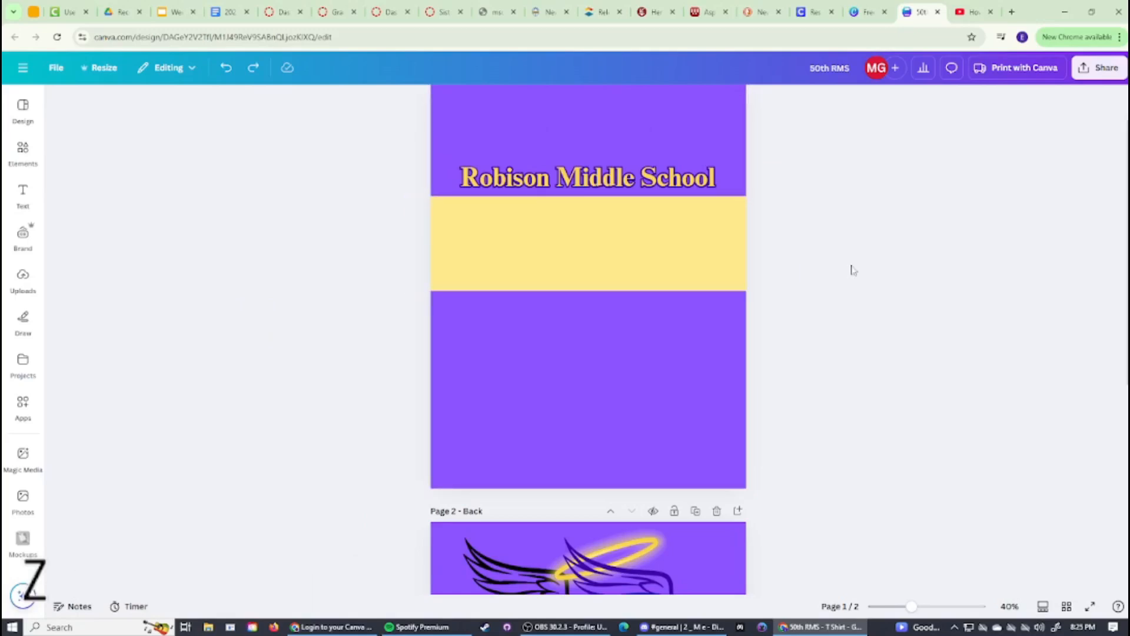
pyautogui.click(664, 247)
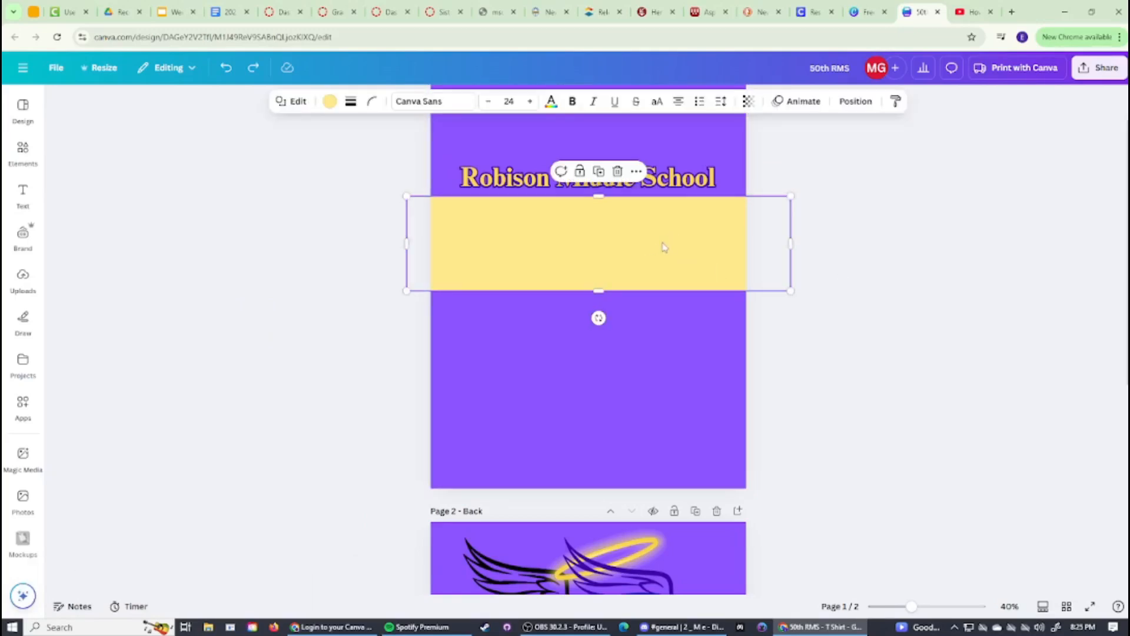
pyautogui.press('Delete')
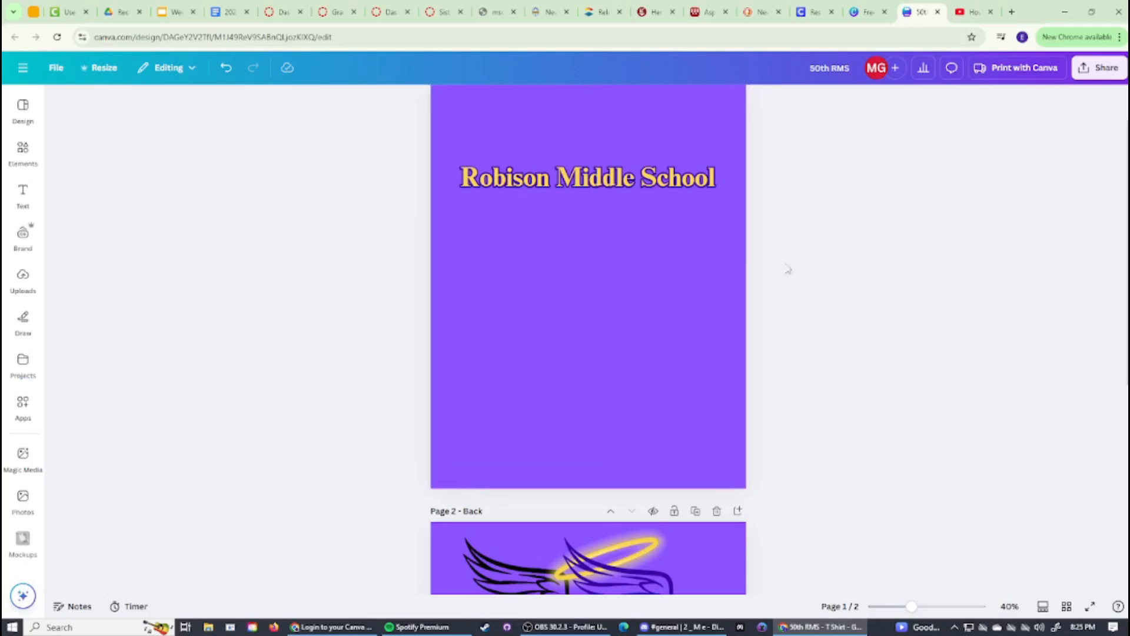
# - Review the back page's artwork and the front page's layout
pyautogui.scroll(-5, 765, 255)
pyautogui.scroll(3, 832, 300)
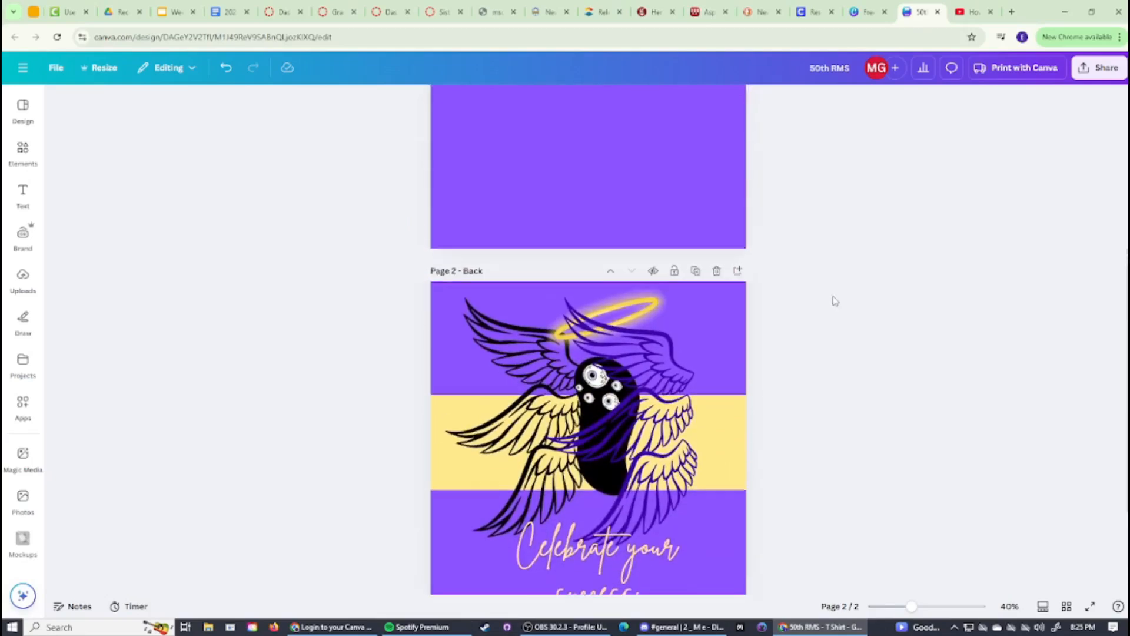
pyautogui.scroll(-2, 835, 306)
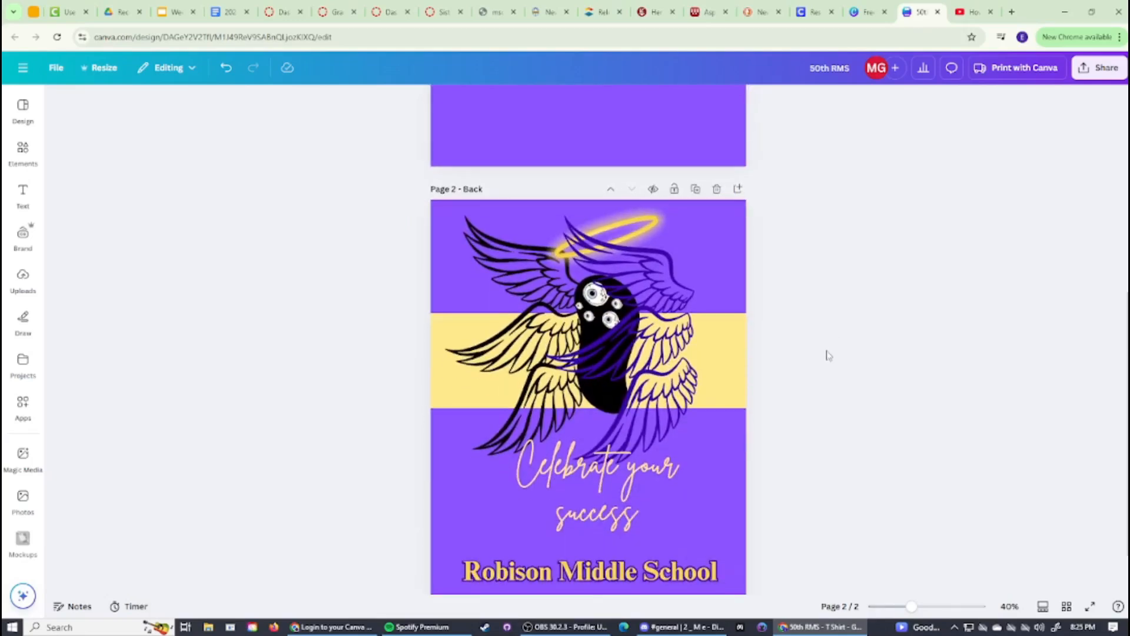
pyautogui.scroll(-1, 827, 347)
pyautogui.scroll(6, 824, 352)
pyautogui.scroll(1, 818, 352)
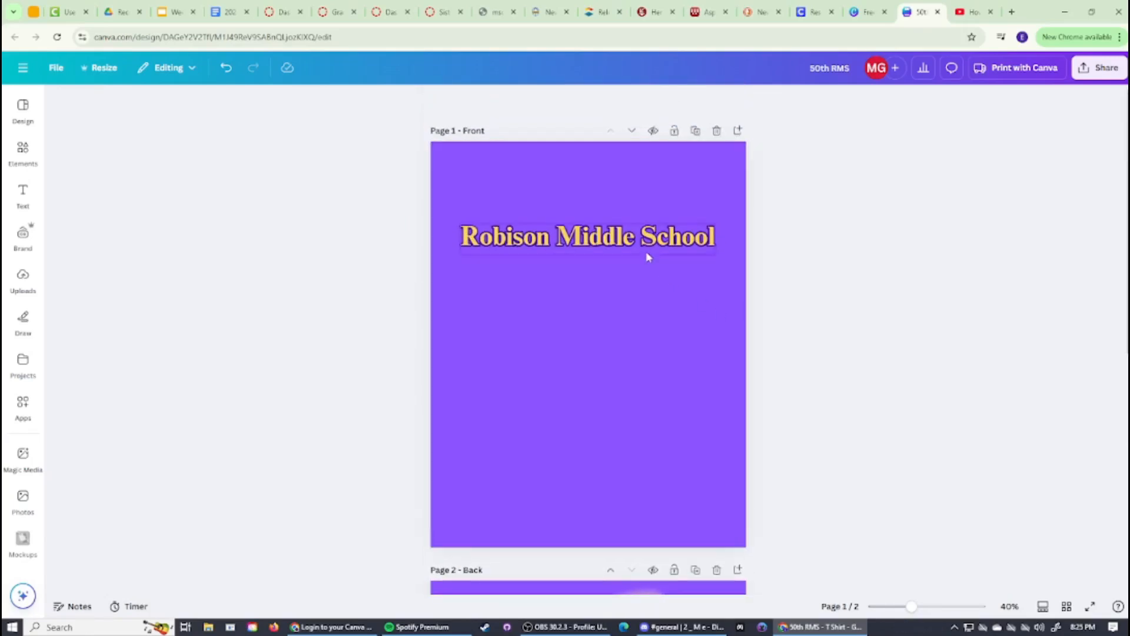
# - Duplicate the "Robison Middle School" text on the front page and place the copy directly beneath the original
pyautogui.scroll(-6, 683, 274)
pyautogui.scroll(5, 664, 285)
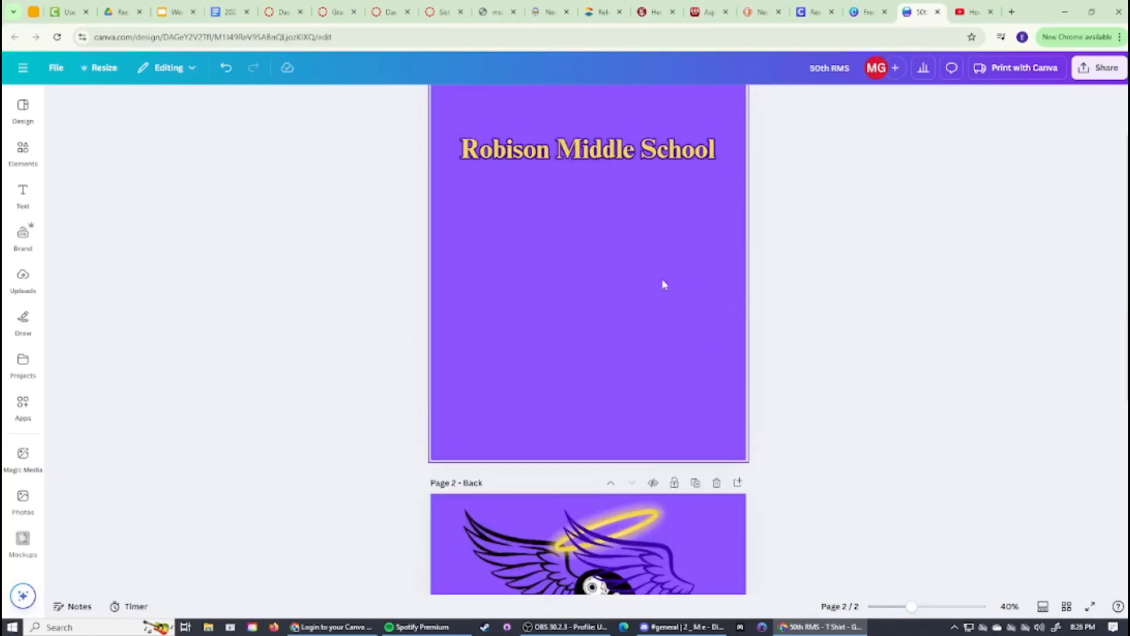
pyautogui.scroll(2, 353, 230)
pyautogui.click(23, 191)
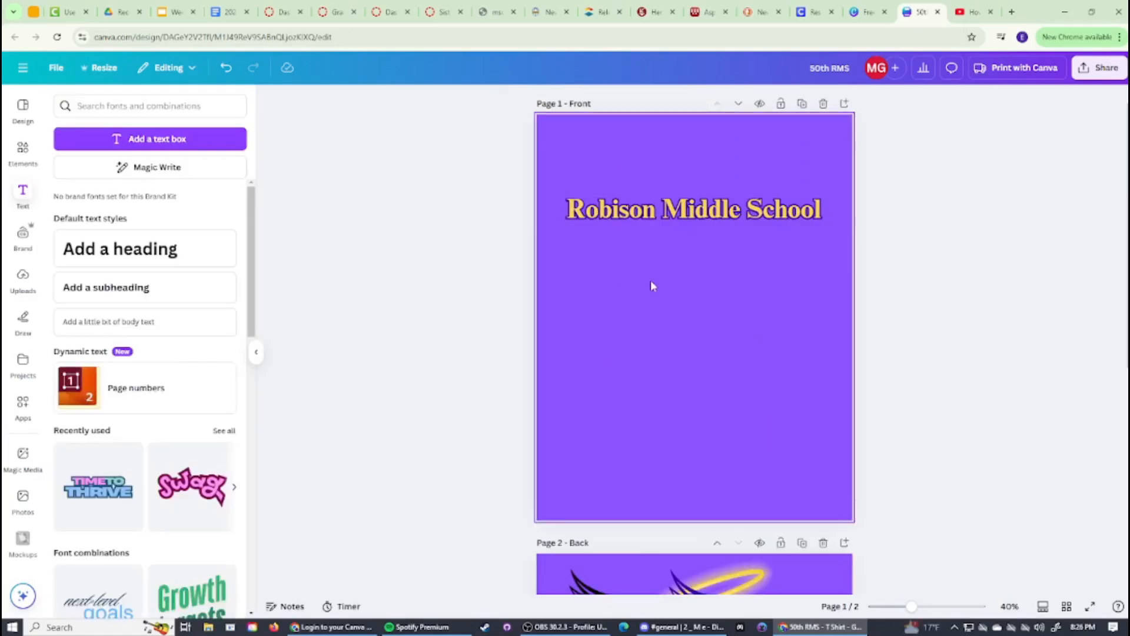
pyautogui.click(695, 212)
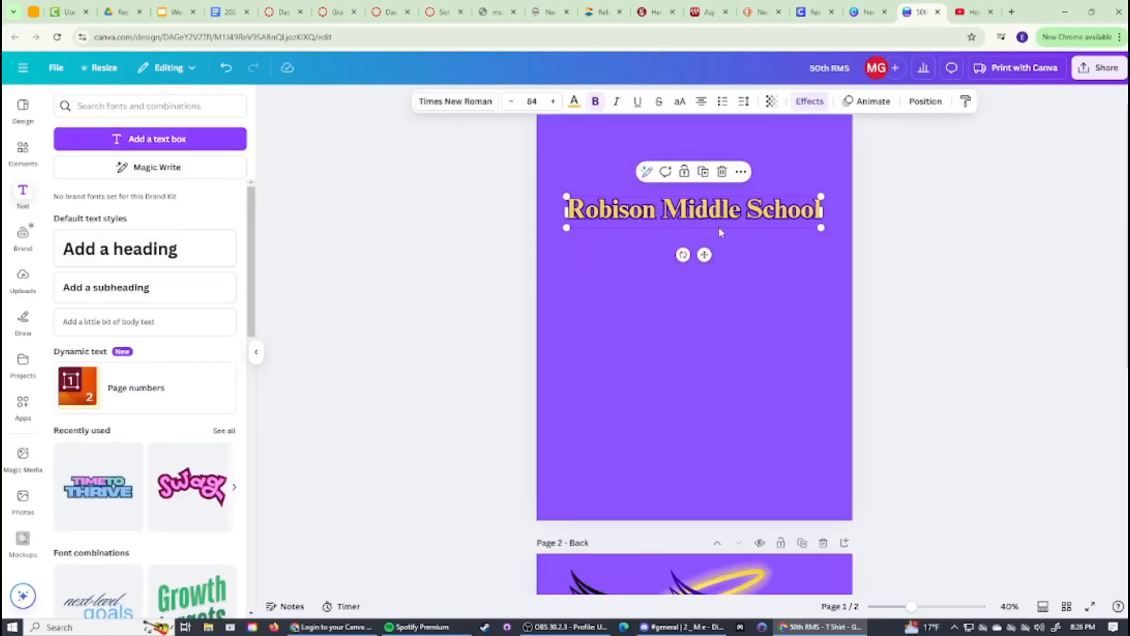
pyautogui.hotkey('ctrl', 'd')
pyautogui.moveTo(746, 223); pyautogui.dragTo(741, 250)
# - Replace the lower school-name copy's text with "50 years strong"
pyautogui.doubleClick(741, 246)
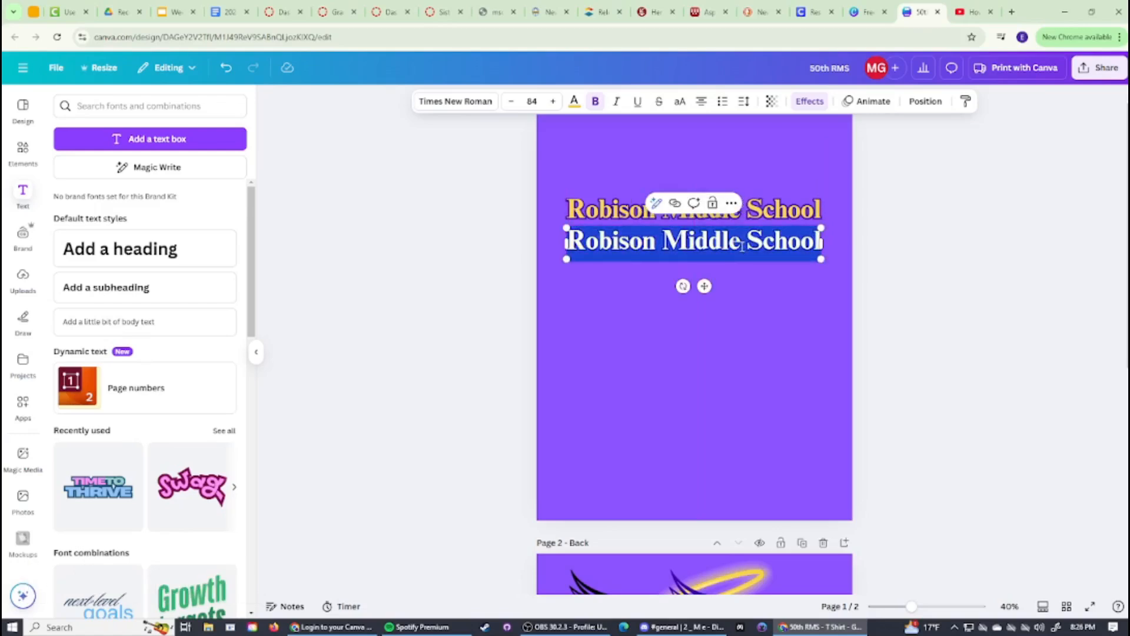
pyautogui.write('50 Ye')
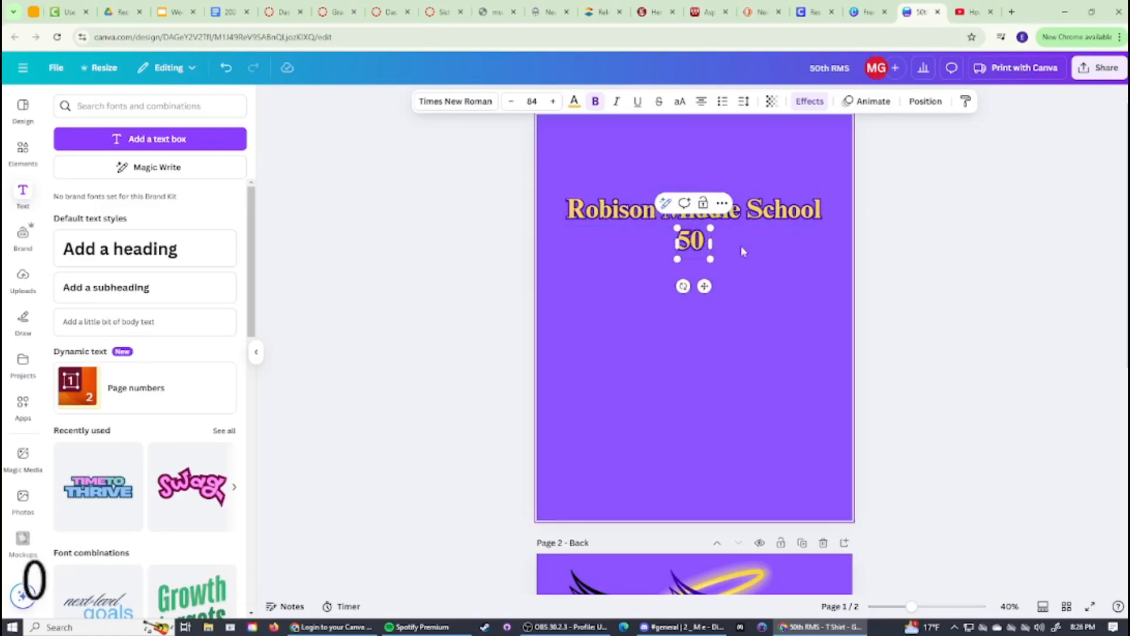
pyautogui.press('BackSpace')
pyautogui.press('BackSpace')
pyautogui.write('y')
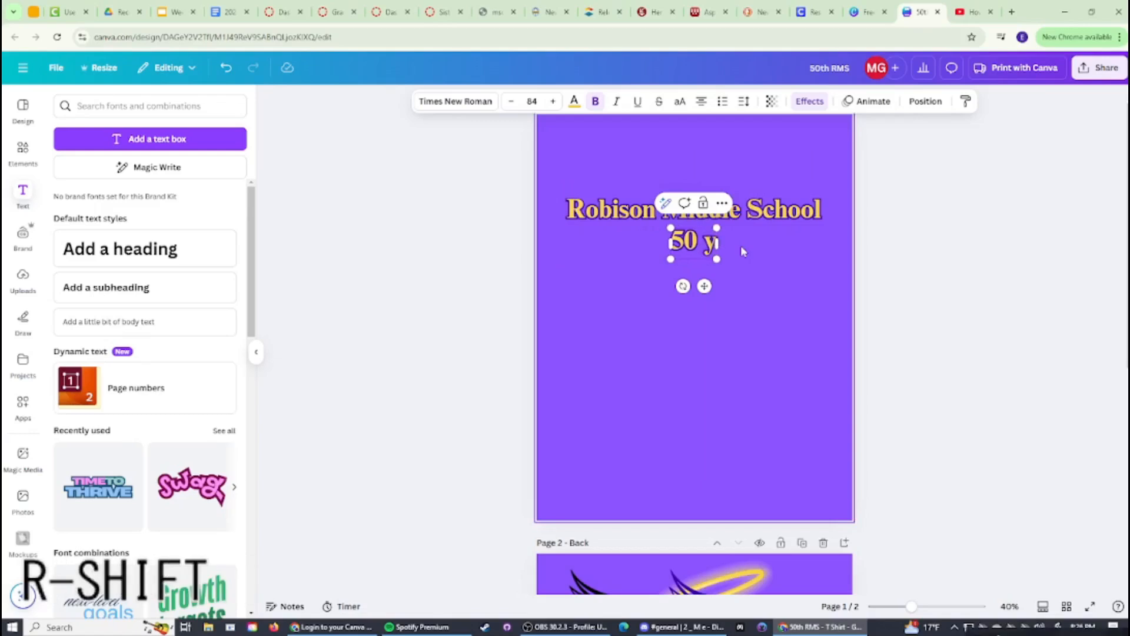
pyautogui.write('ears st')
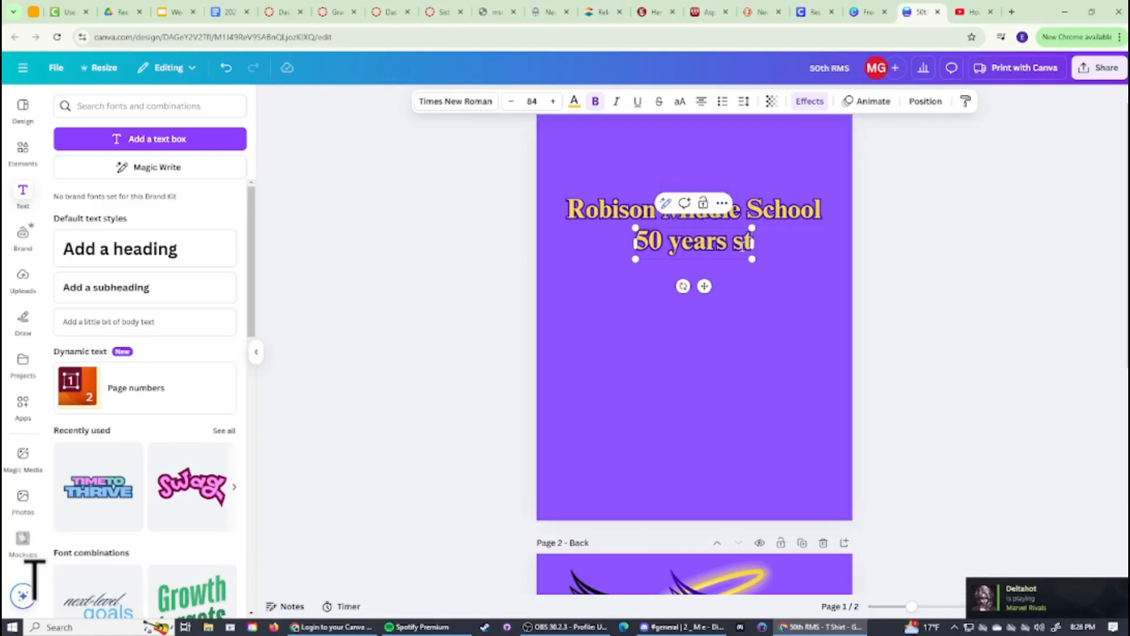
pyautogui.write('rong')
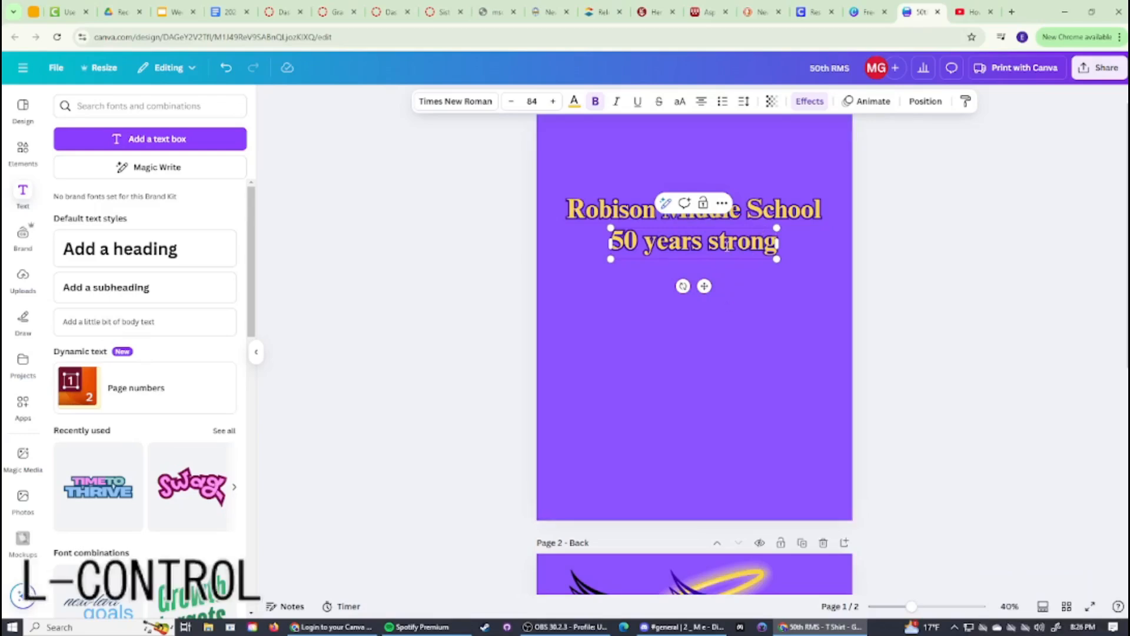
# - Reduce the font size of the whole "50 years strong" line to 56
pyautogui.hotkey('ctrl', 'shift', 'Left')
pyautogui.hotkey('ctrl', 'shift', 'Left')
pyautogui.hotkey('ctrl', 'shift', 'Left')
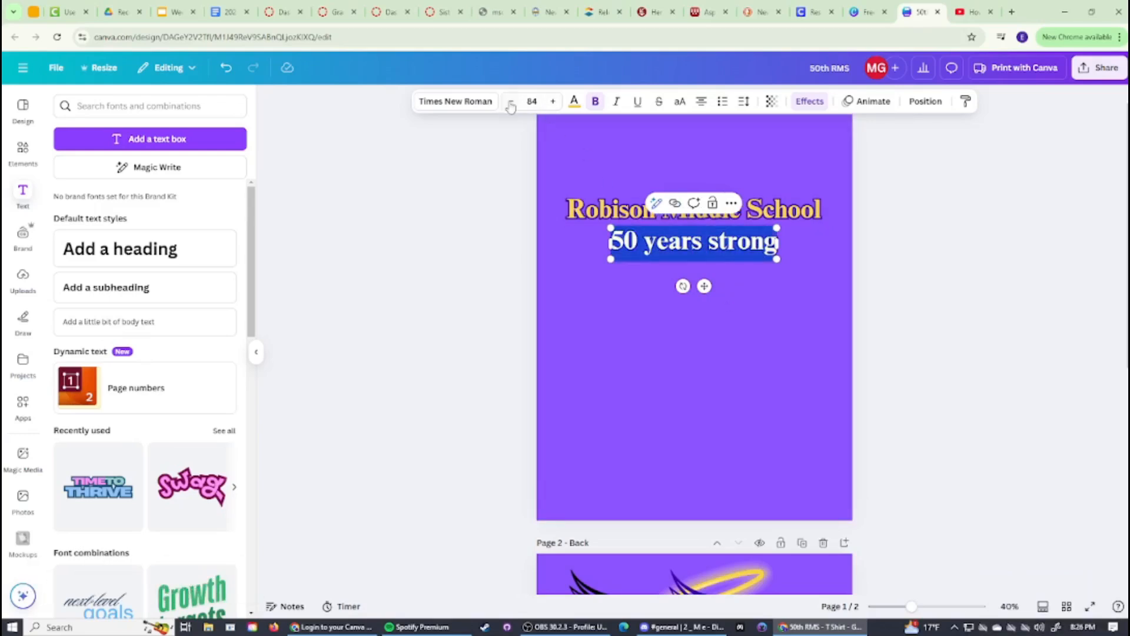
pyautogui.click(511, 102)
pyautogui.click(510, 101)
pyautogui.click(511, 101)
pyautogui.click(511, 101)
pyautogui.click(511, 102)
pyautogui.click(511, 101)
pyautogui.click(511, 101)
pyautogui.click(511, 101)
pyautogui.click(511, 101)
pyautogui.click(511, 101)
pyautogui.click(511, 101)
pyautogui.click(929, 239)
# - Change the font of the "50 years strong" line to Cinzel Decorative
pyautogui.click(716, 243)
pyautogui.click(716, 243)
pyautogui.click(481, 111)
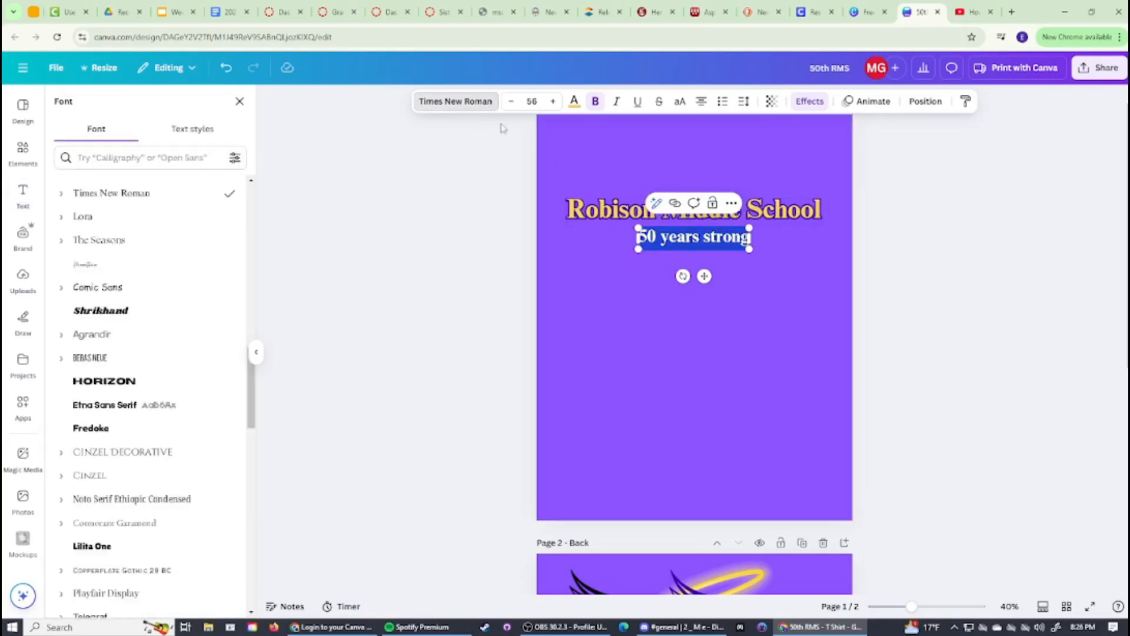
pyautogui.scroll(-3, 144, 406)
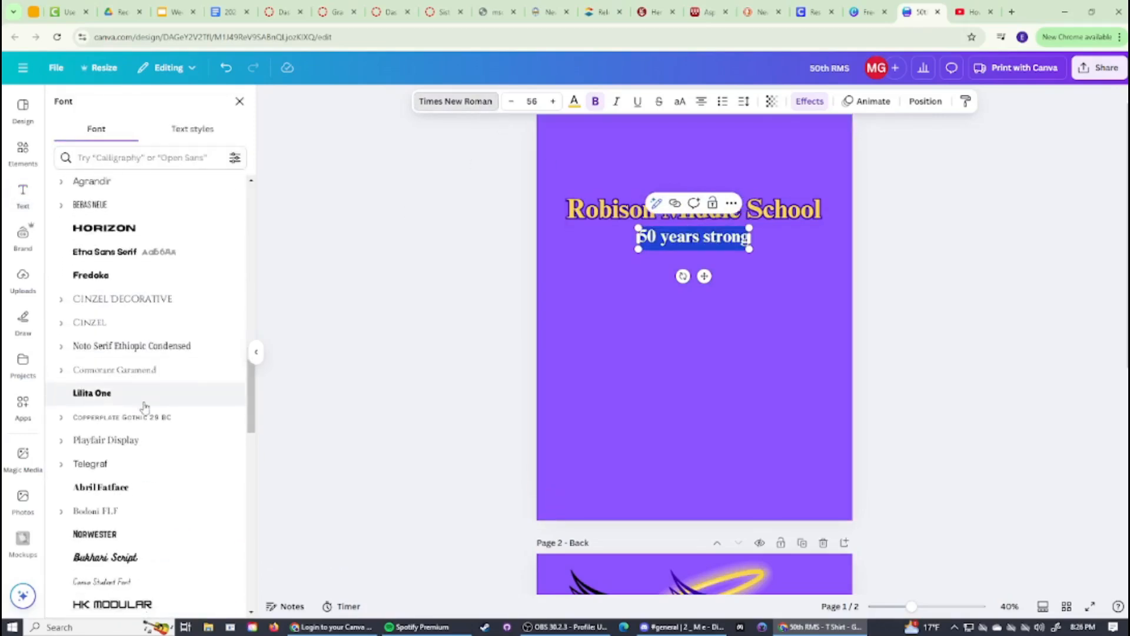
pyautogui.click(121, 298)
pyautogui.click(359, 304)
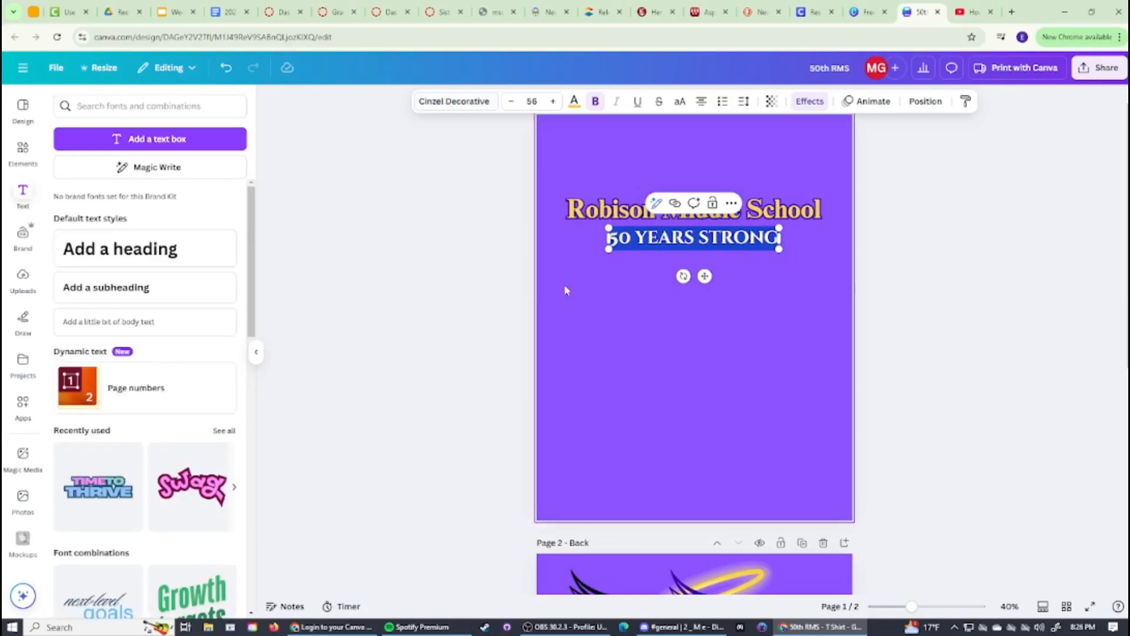
# - Remove the bold formatting from the "50 years strong" line and position it close beneath the school name
pyautogui.click(829, 260)
pyautogui.moveTo(746, 242); pyautogui.dragTo(746, 250)
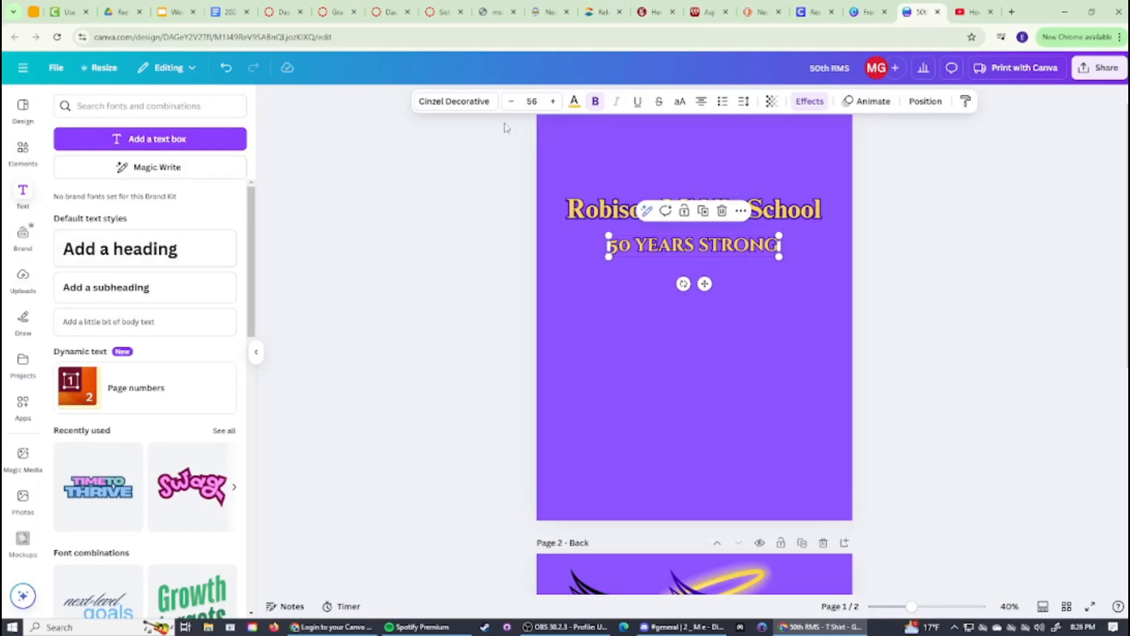
pyautogui.click(593, 102)
pyautogui.click(592, 103)
pyautogui.click(592, 103)
pyautogui.click(979, 271)
pyautogui.moveTo(741, 250); pyautogui.dragTo(741, 238)
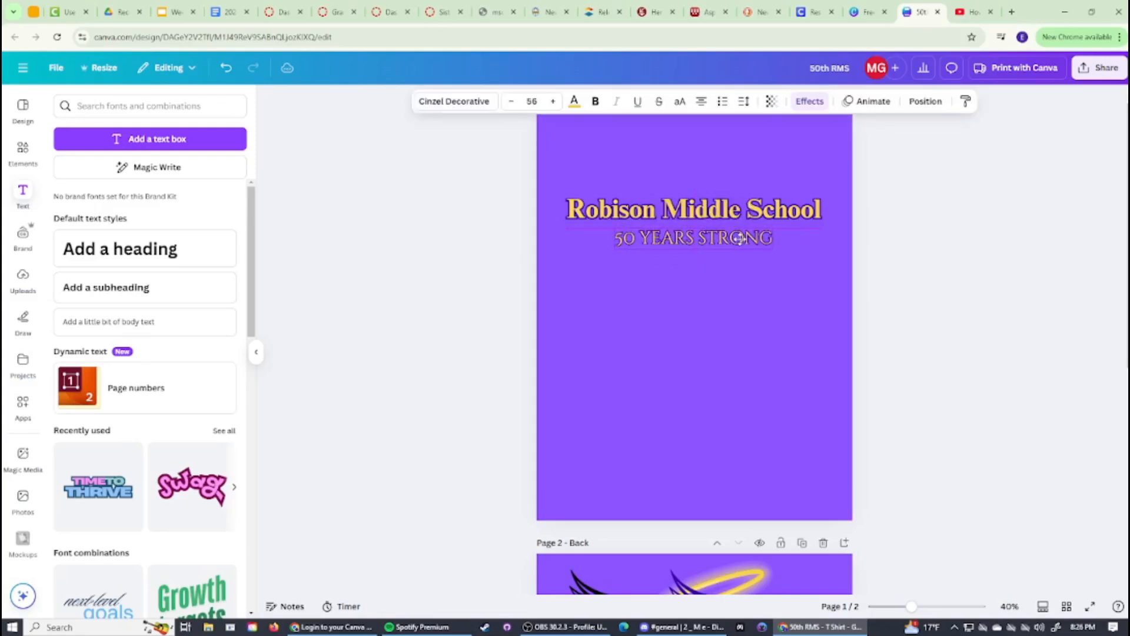
pyautogui.click(899, 278)
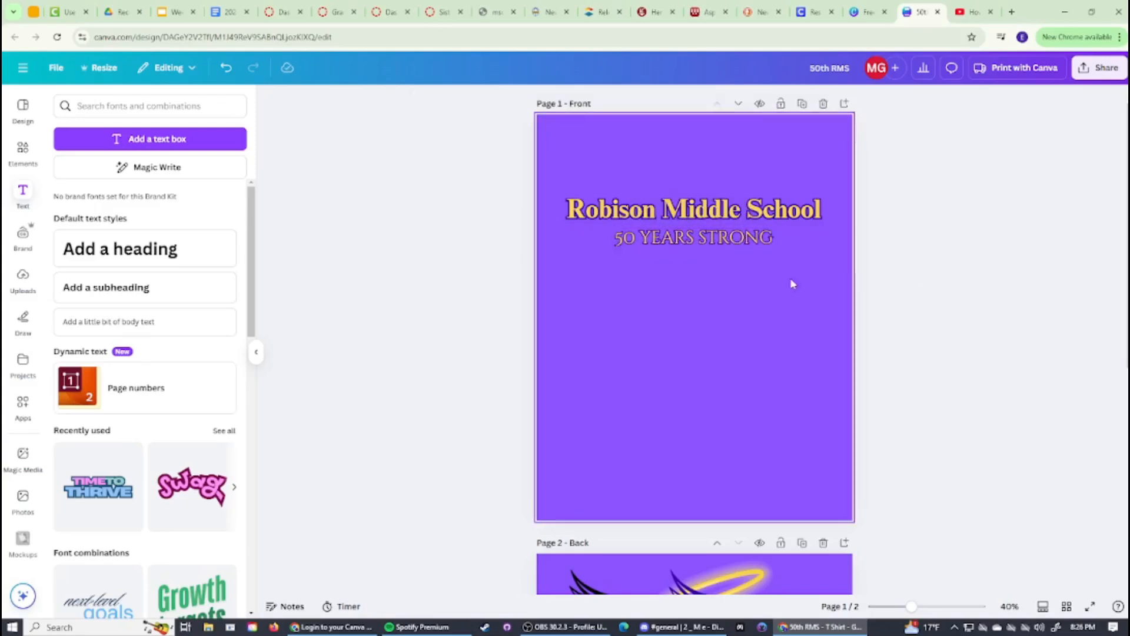
# - Make the "50 years strong" line's font size slightly smaller
pyautogui.click(726, 236)
pyautogui.click(724, 235)
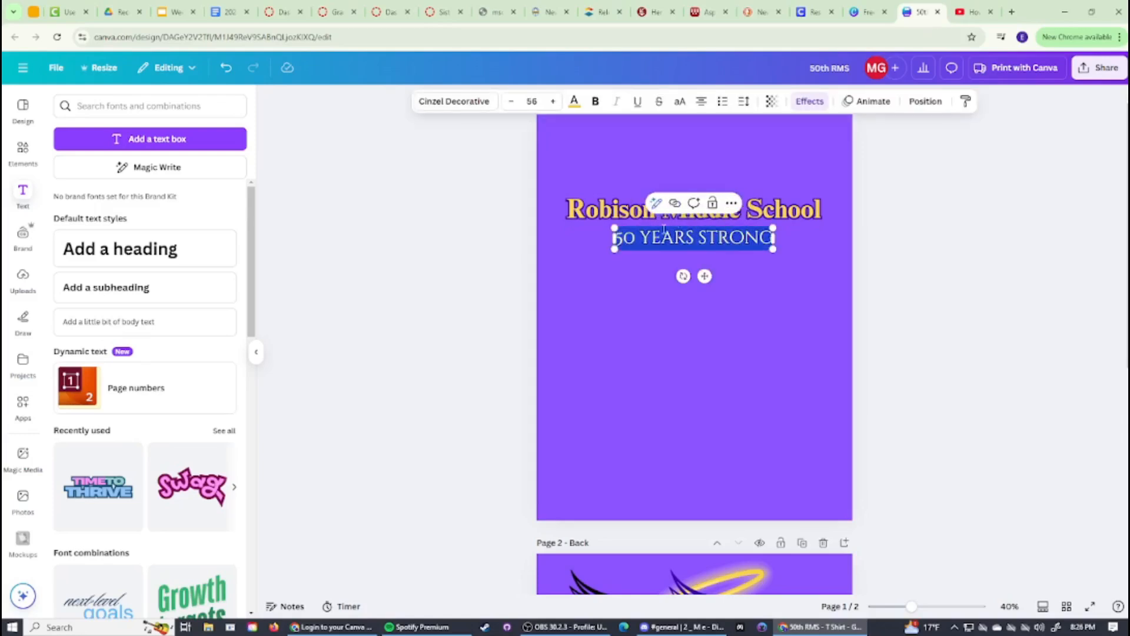
pyautogui.click(510, 104)
pyautogui.click(511, 103)
pyautogui.click(470, 196)
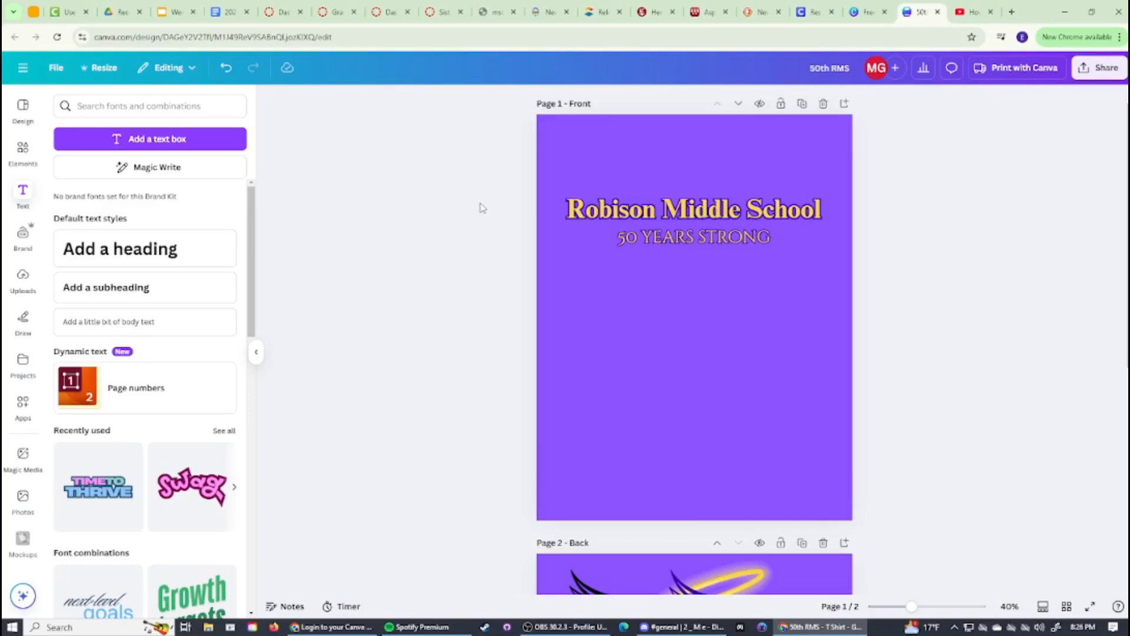
# - Review both pages, then open the T-shirt print preview and compare the men, women, youth and toddler fits
pyautogui.scroll(-3, 480, 207)
pyautogui.scroll(-5, 478, 215)
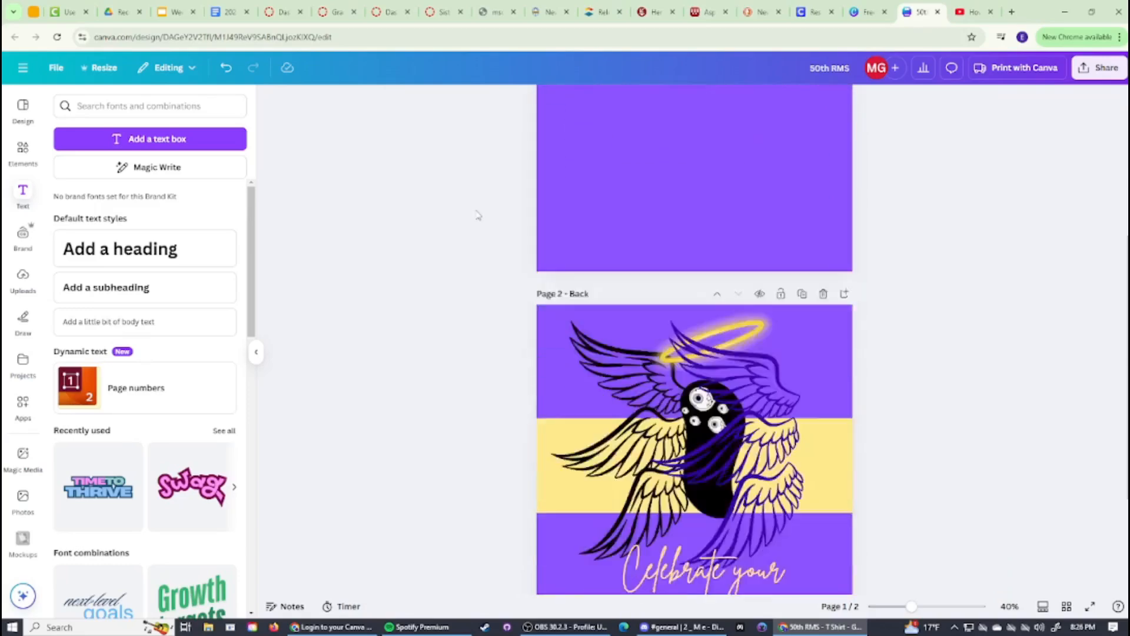
pyautogui.scroll(8, 476, 216)
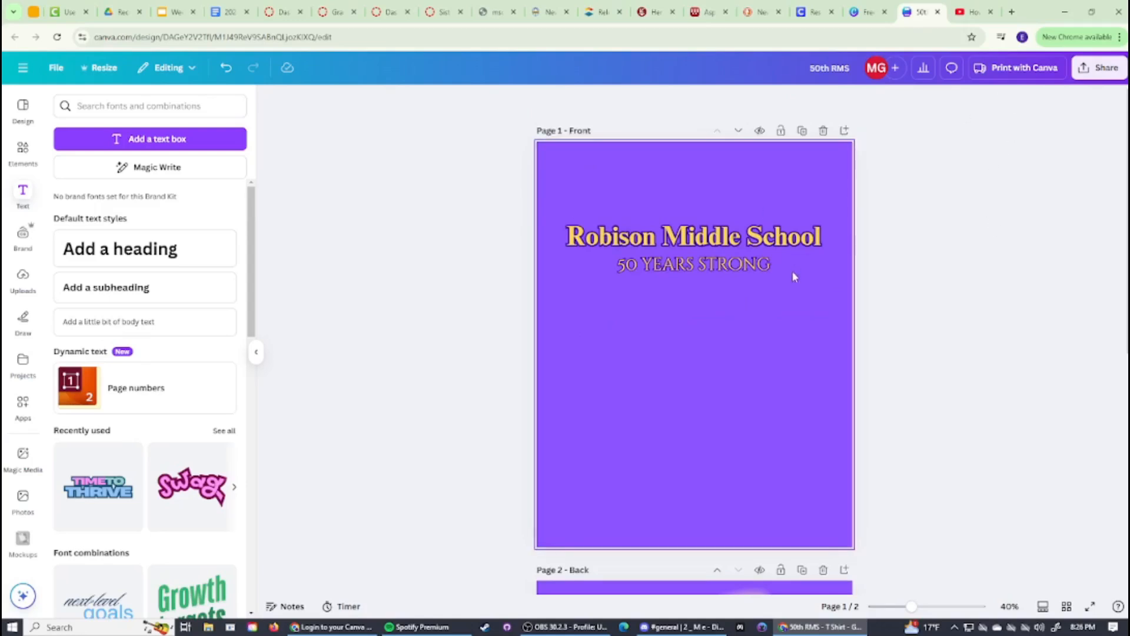
pyautogui.click(1018, 76)
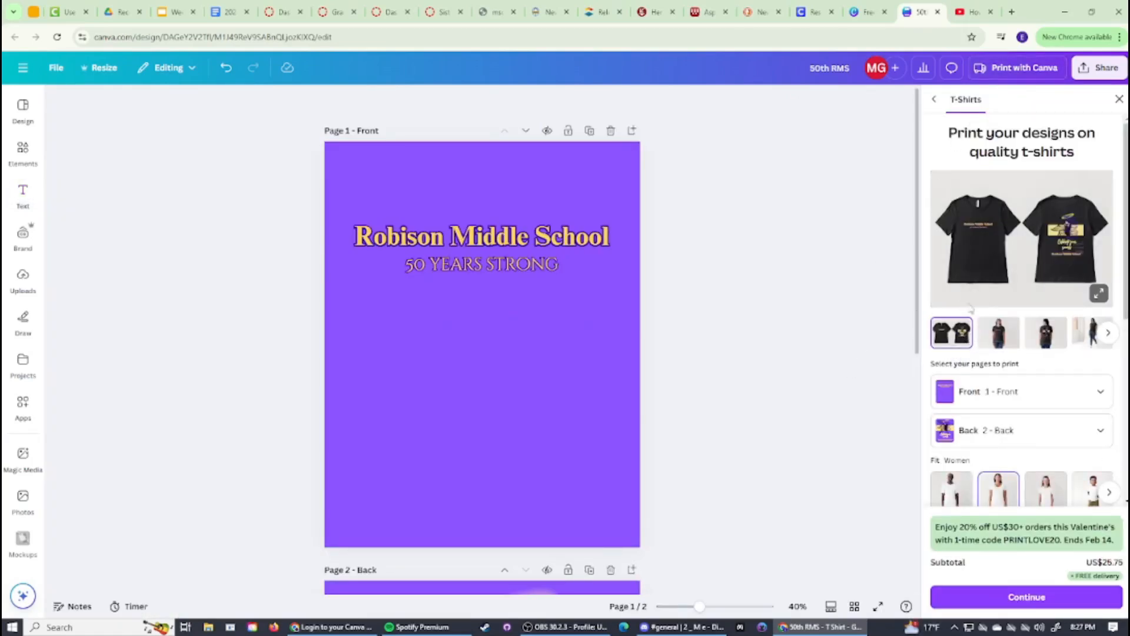
pyautogui.scroll(-4, 970, 308)
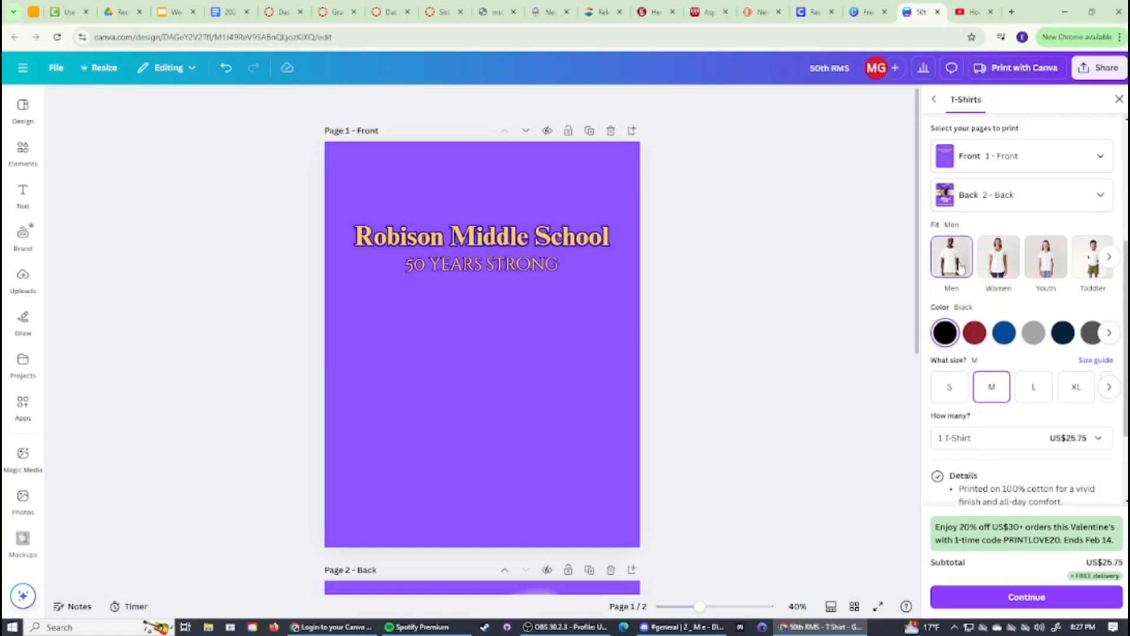
pyautogui.click(1046, 259)
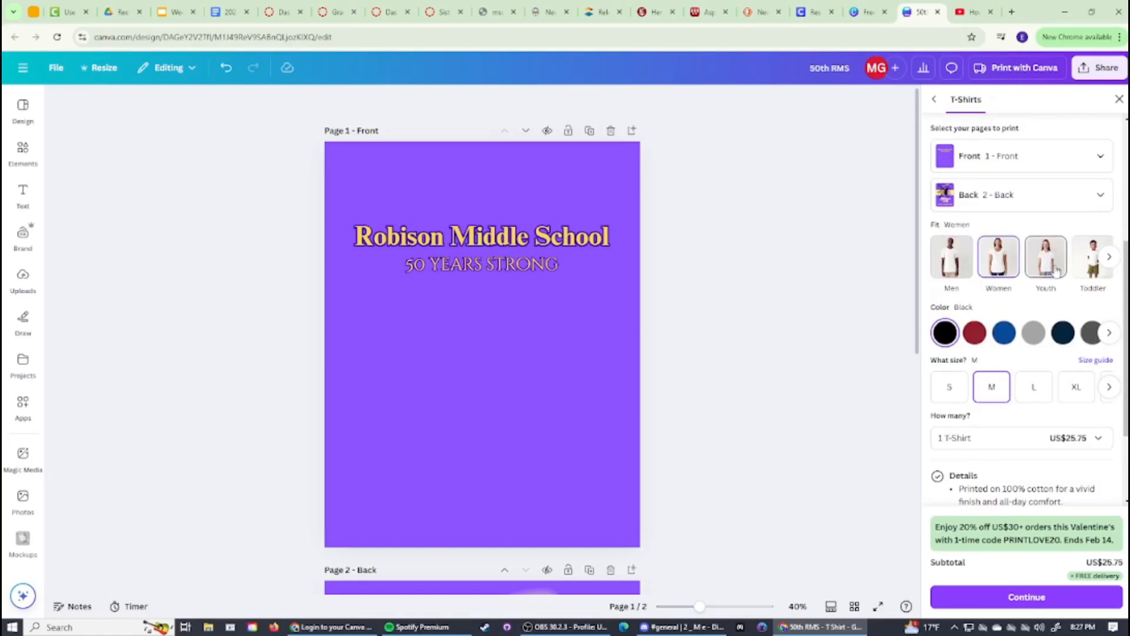
pyautogui.click(1092, 259)
pyautogui.click(1011, 264)
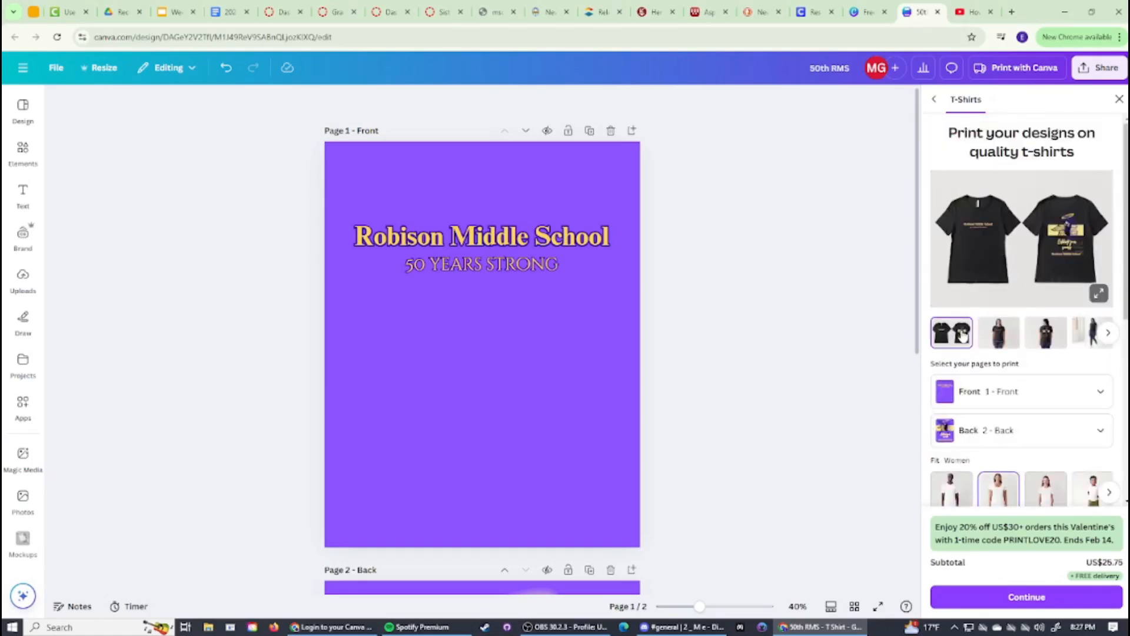
# - Enlarge the women's T-shirt mockup and examine the design in its front, back and walking views
pyautogui.click(989, 337)
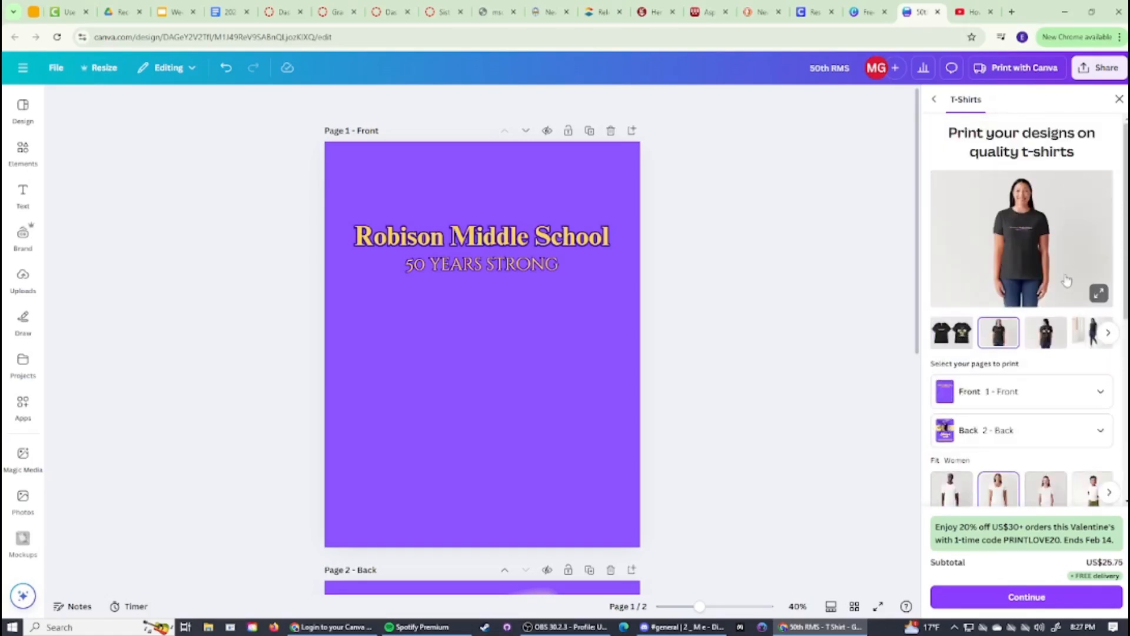
pyautogui.click(1098, 293)
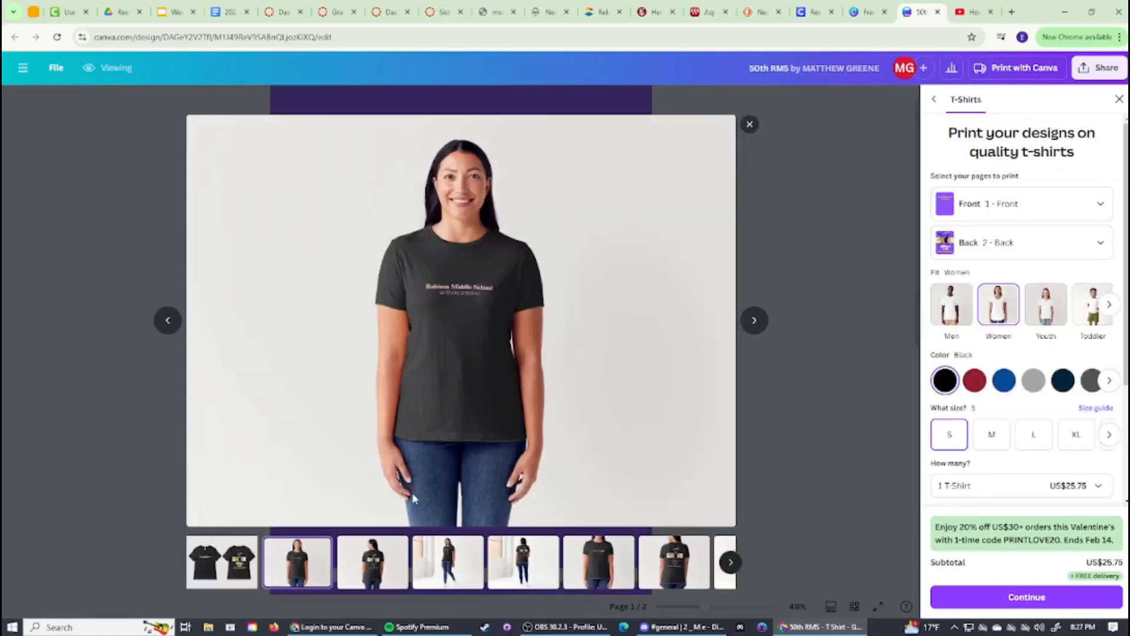
pyautogui.click(370, 565)
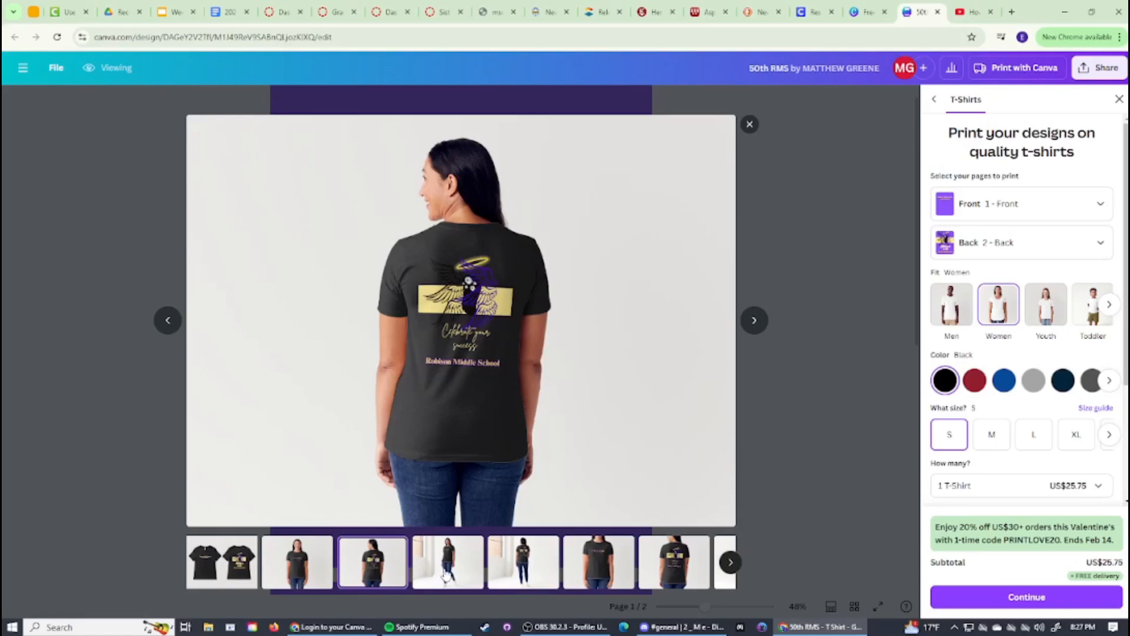
pyautogui.click(315, 557)
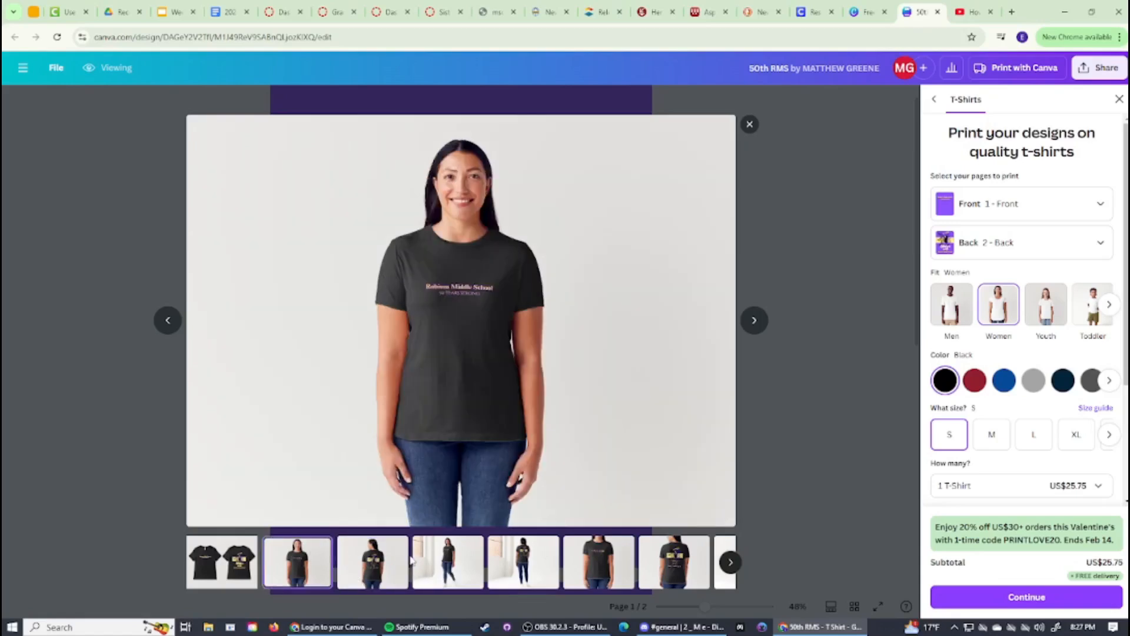
pyautogui.click(379, 566)
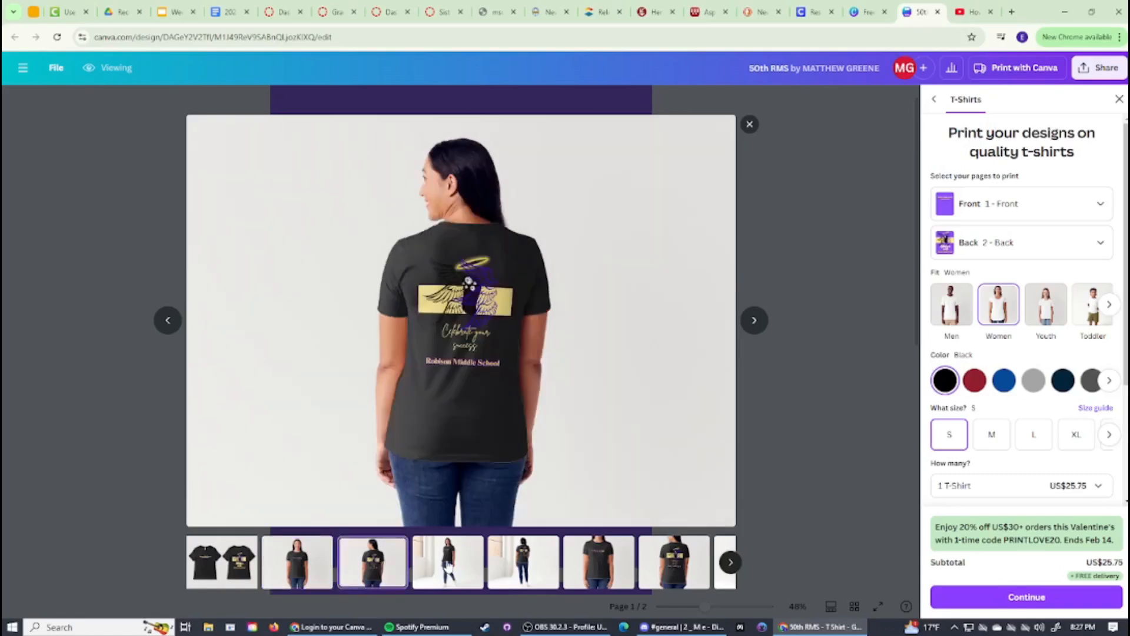
pyautogui.click(458, 566)
pyautogui.click(517, 566)
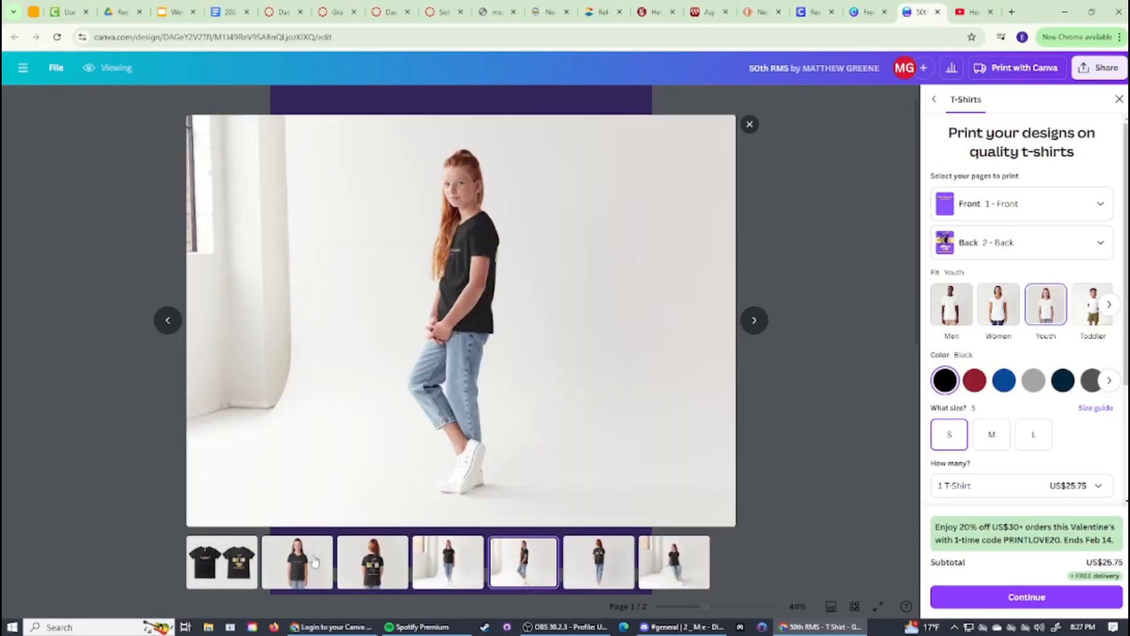
# - Examine the front and back mockups of the youth, men and toddler T-shirt fits
pyautogui.click(314, 565)
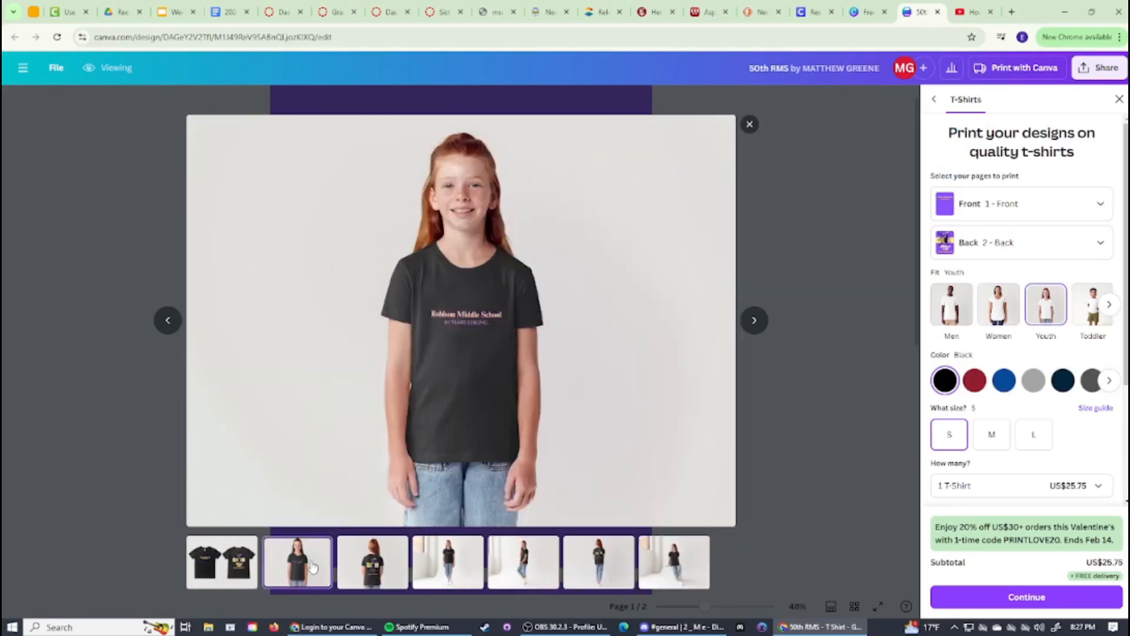
pyautogui.click(384, 575)
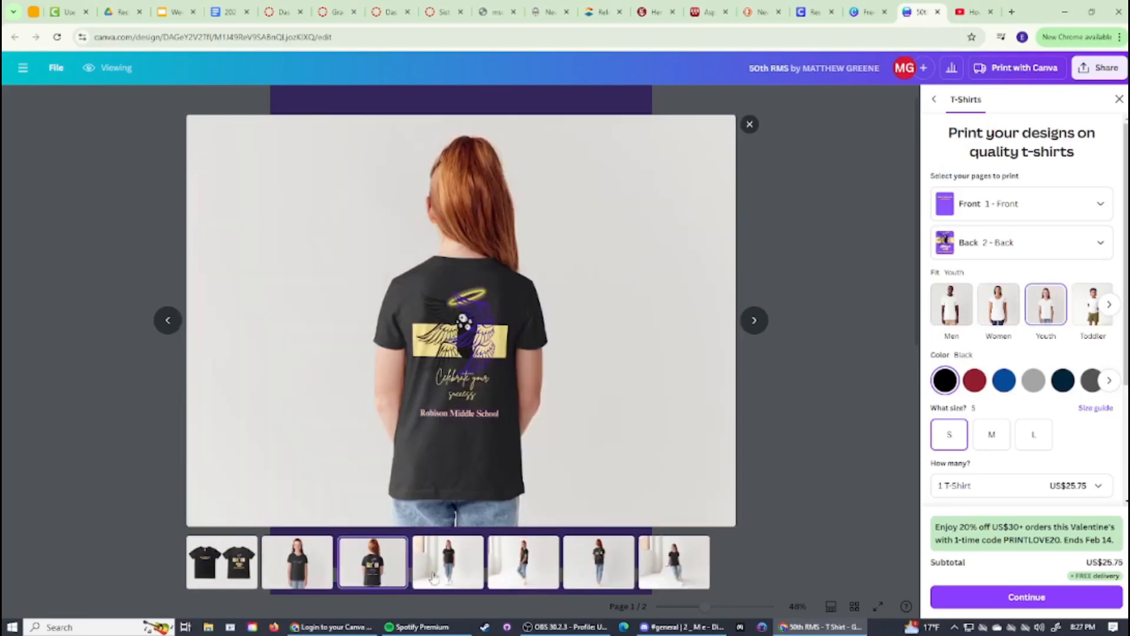
pyautogui.click(951, 318)
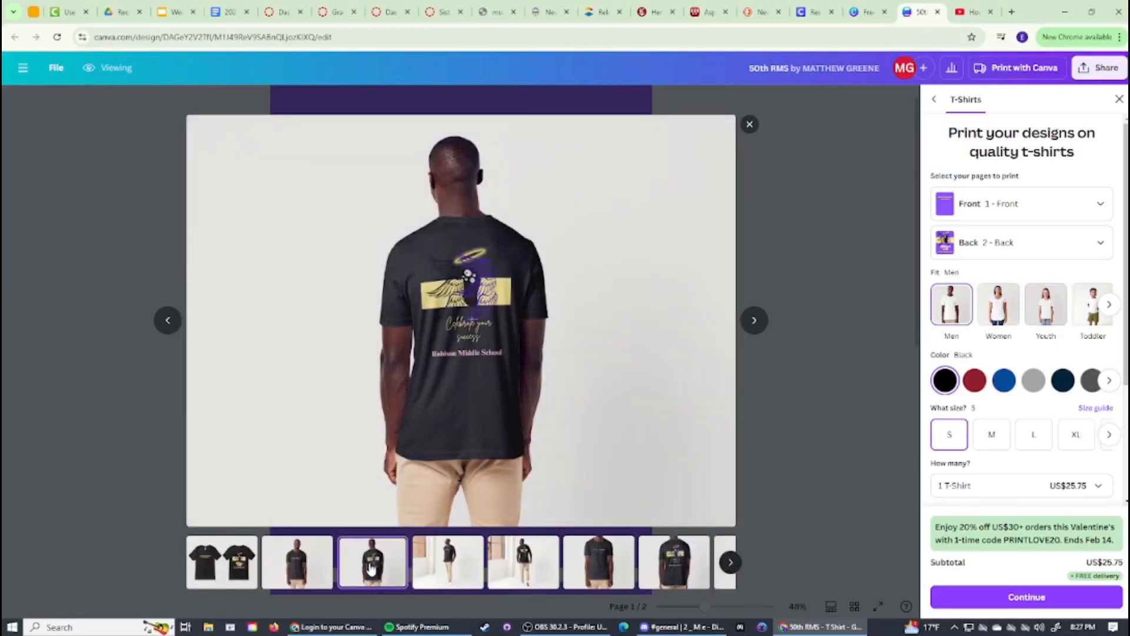
pyautogui.click(319, 567)
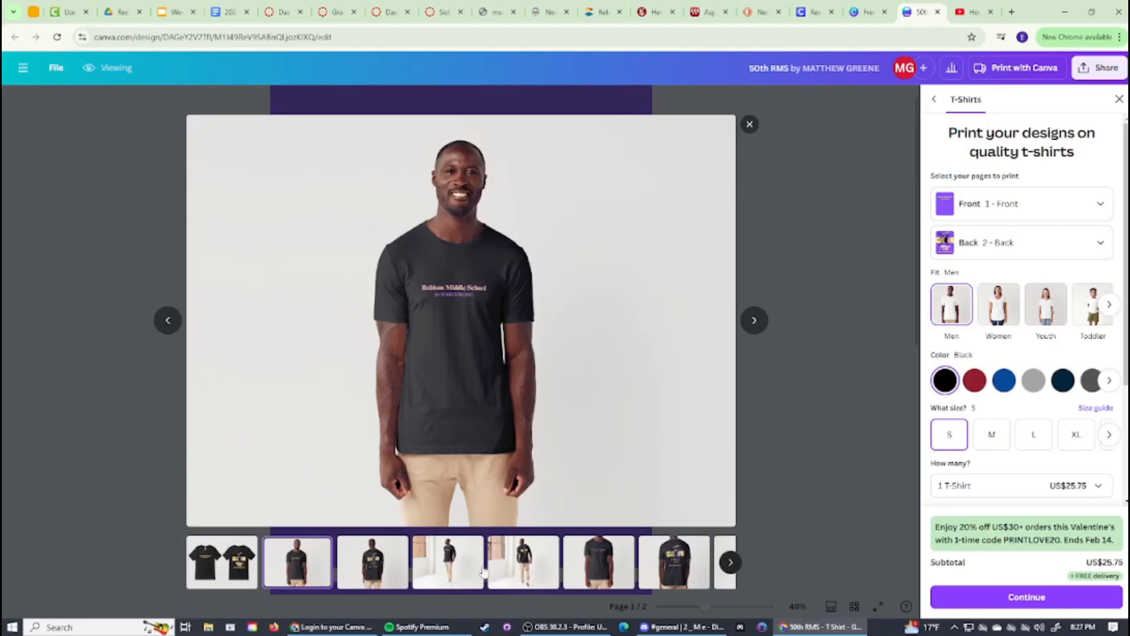
pyautogui.click(1092, 312)
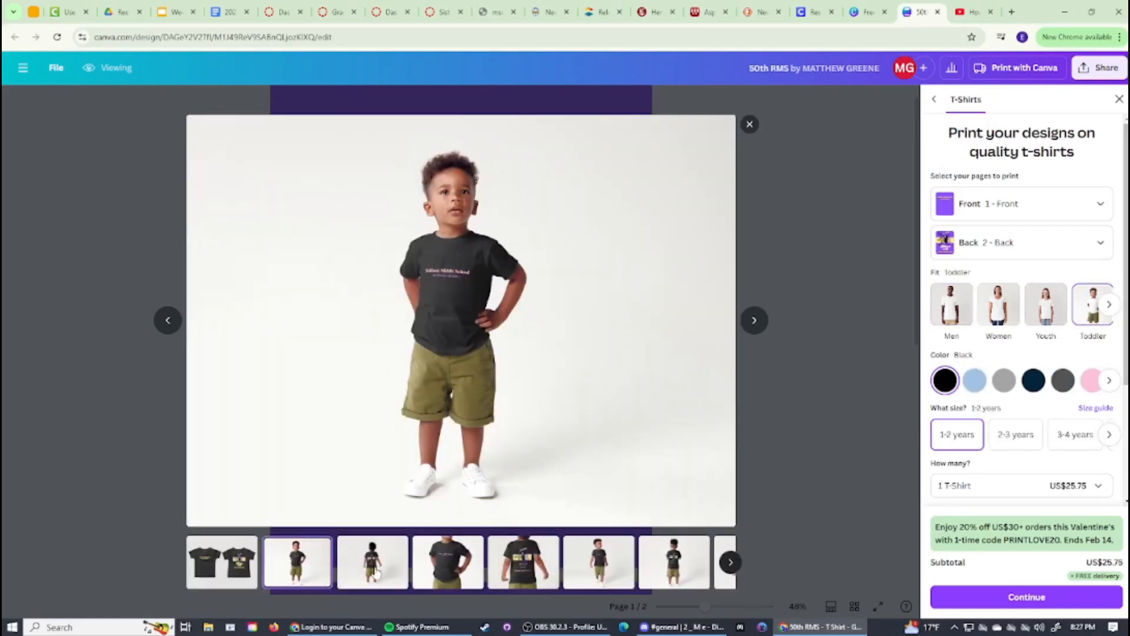
pyautogui.click(376, 571)
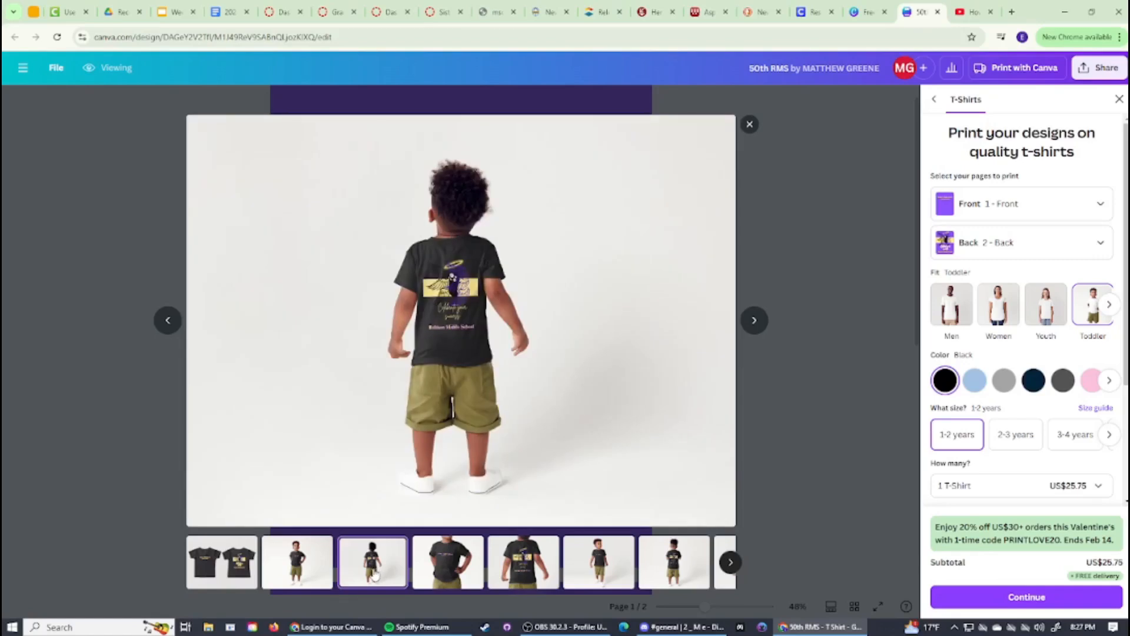
# - Examine the toddler T-shirt's front mockup, then close the enlarged preview
pyautogui.click(309, 574)
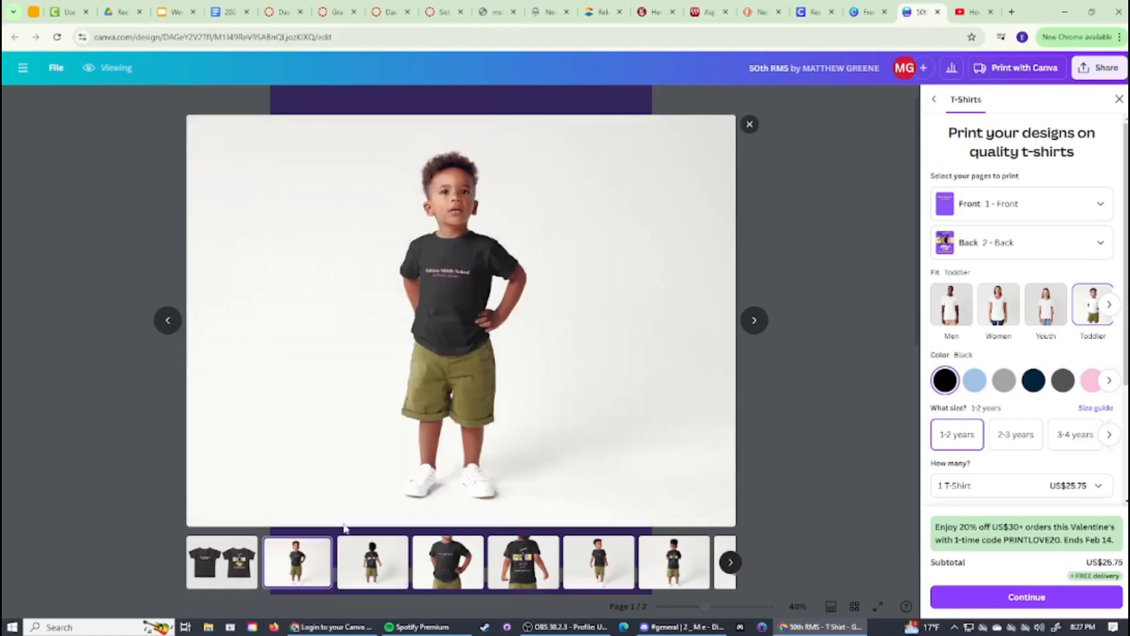
pyautogui.click(750, 125)
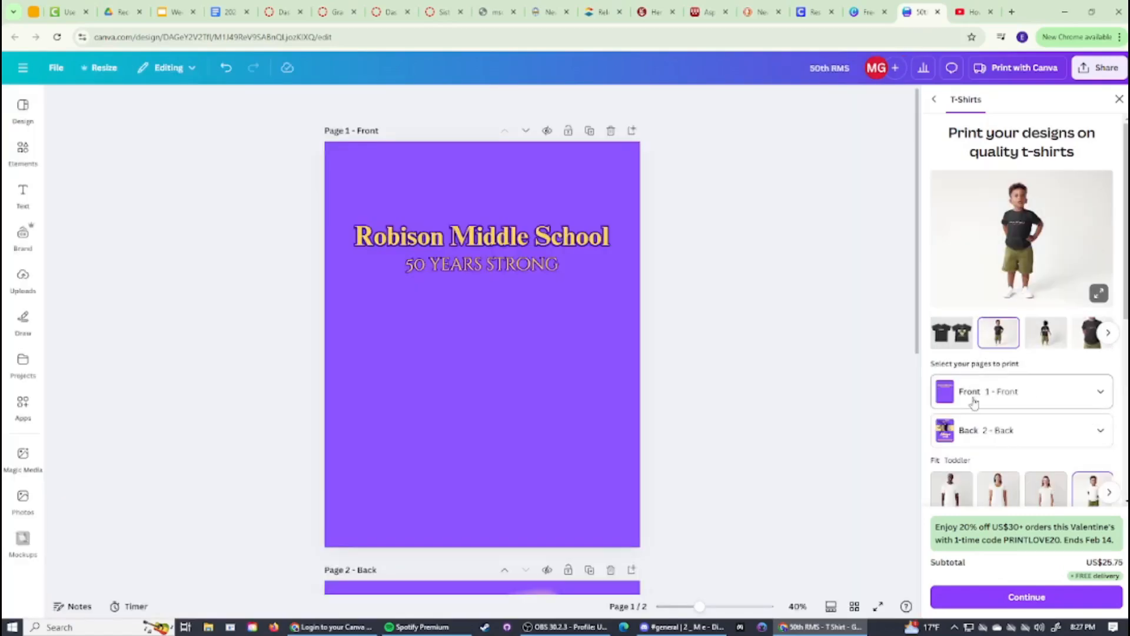
pyautogui.scroll(-5, 1004, 224)
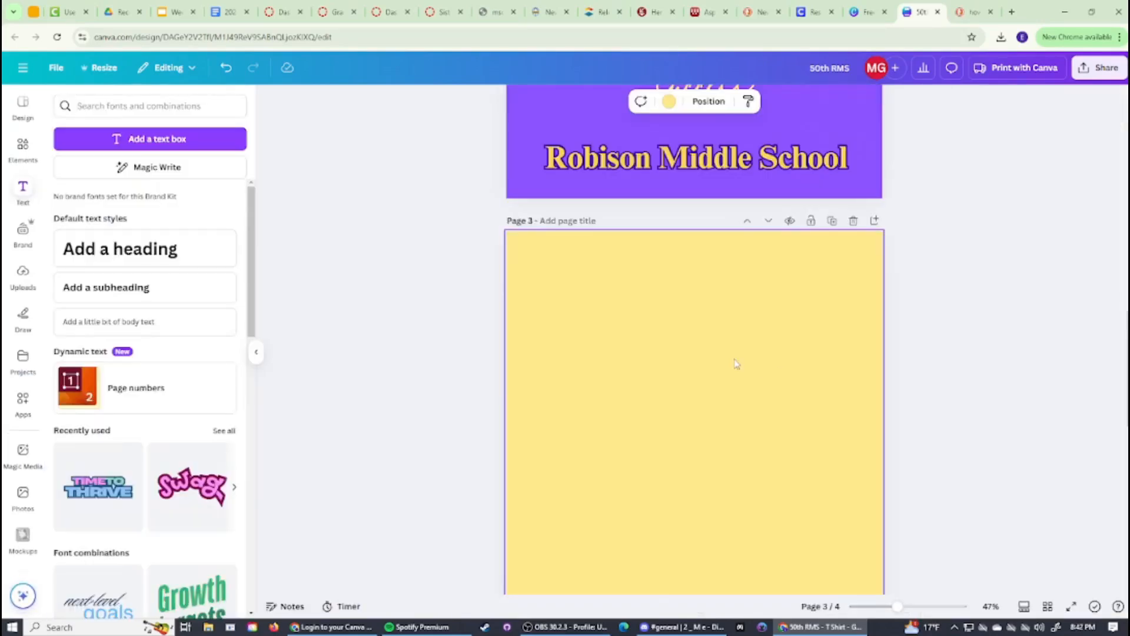
# - Open the design's download settings and choose PNG as the file type
pyautogui.scroll(-1, 735, 364)
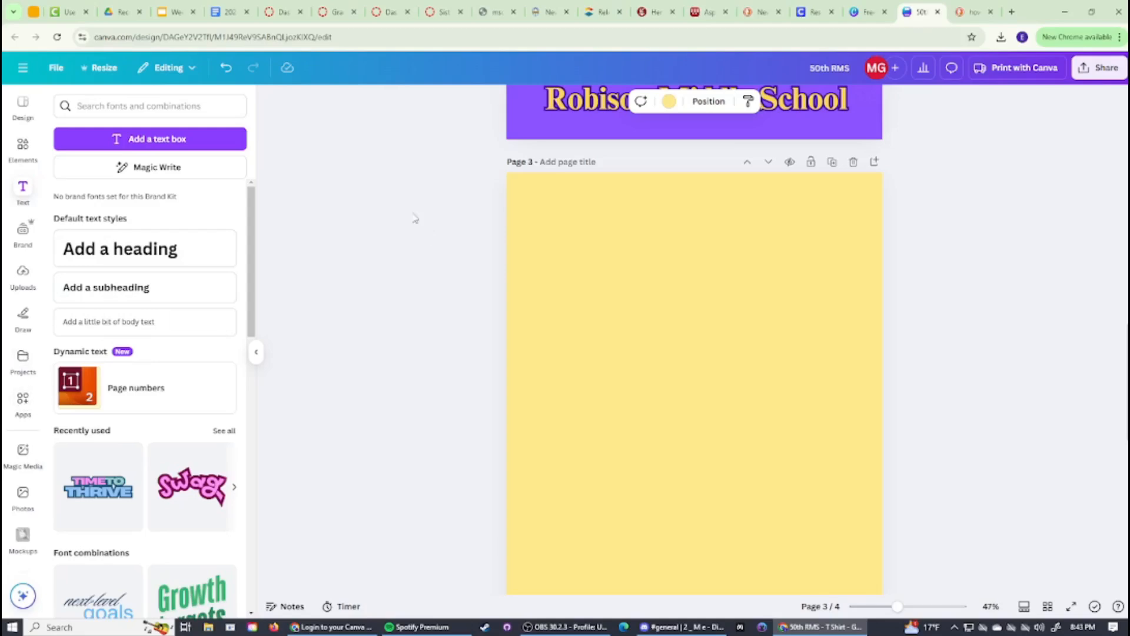
pyautogui.scroll(7, 725, 295)
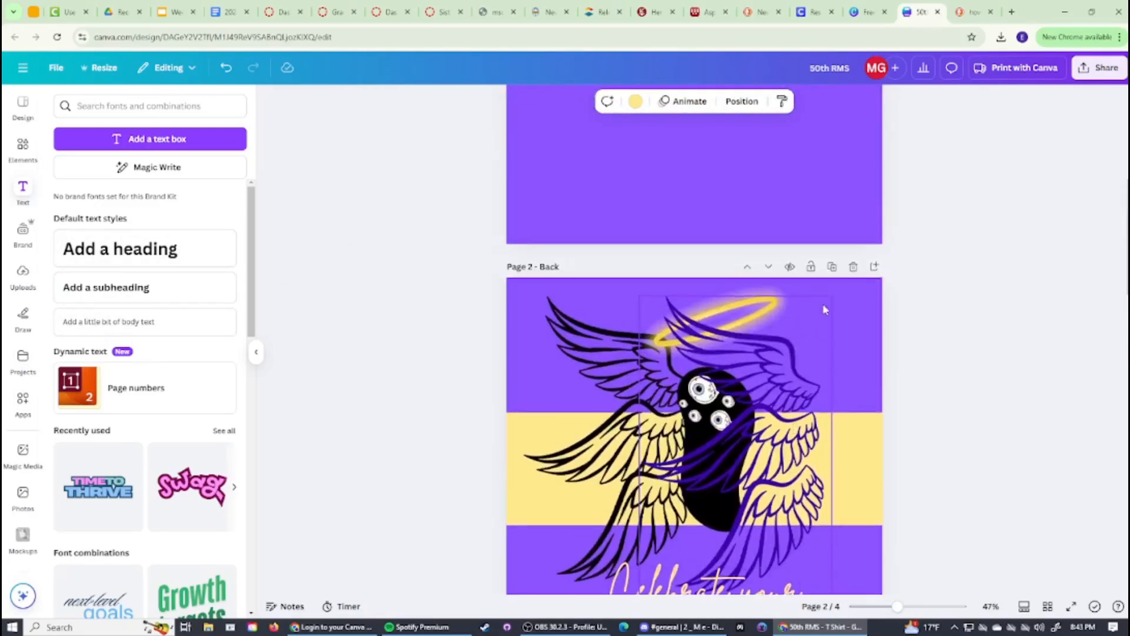
pyautogui.scroll(5, 862, 294)
pyautogui.click(1098, 67)
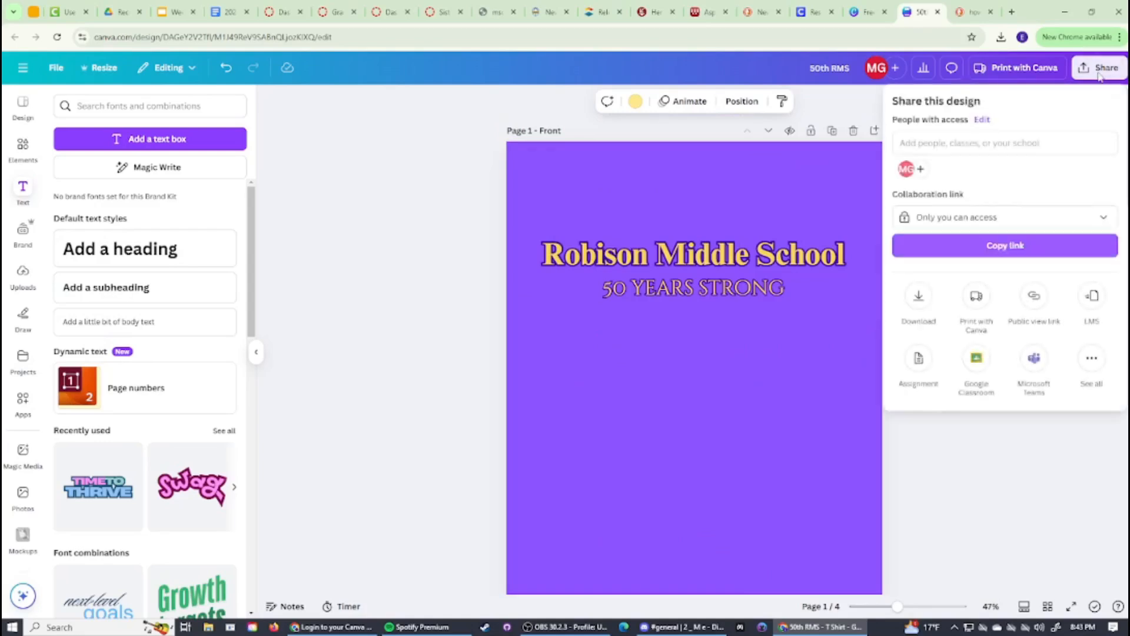
pyautogui.click(920, 299)
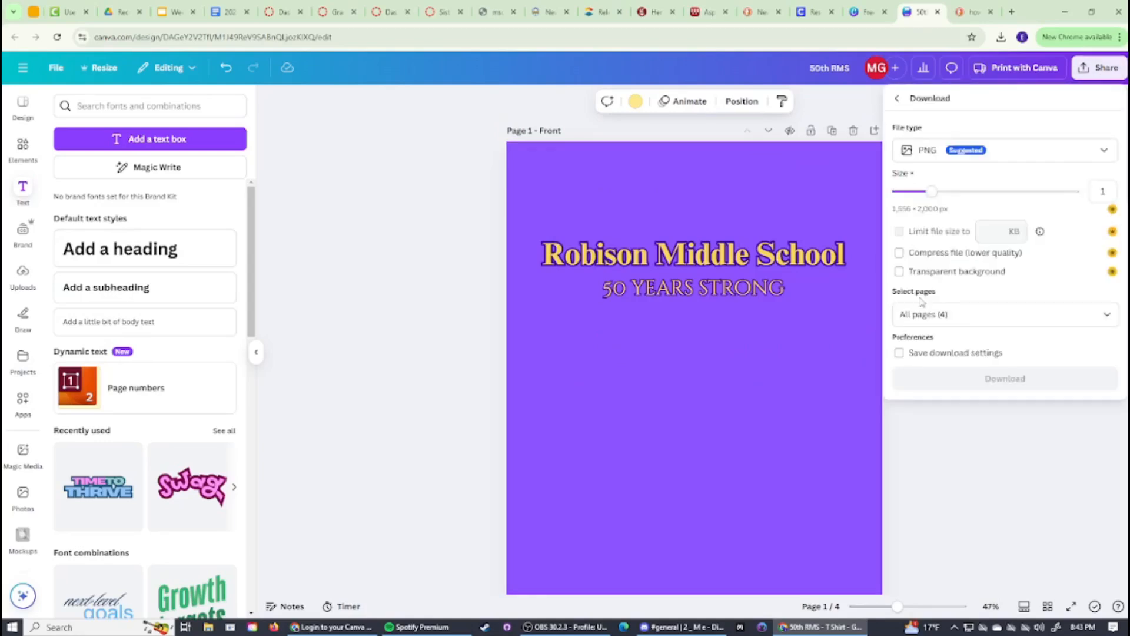
pyautogui.click(932, 159)
pyautogui.click(927, 217)
# - Limit the download to Page 1 – Front only and download it
pyautogui.click(943, 312)
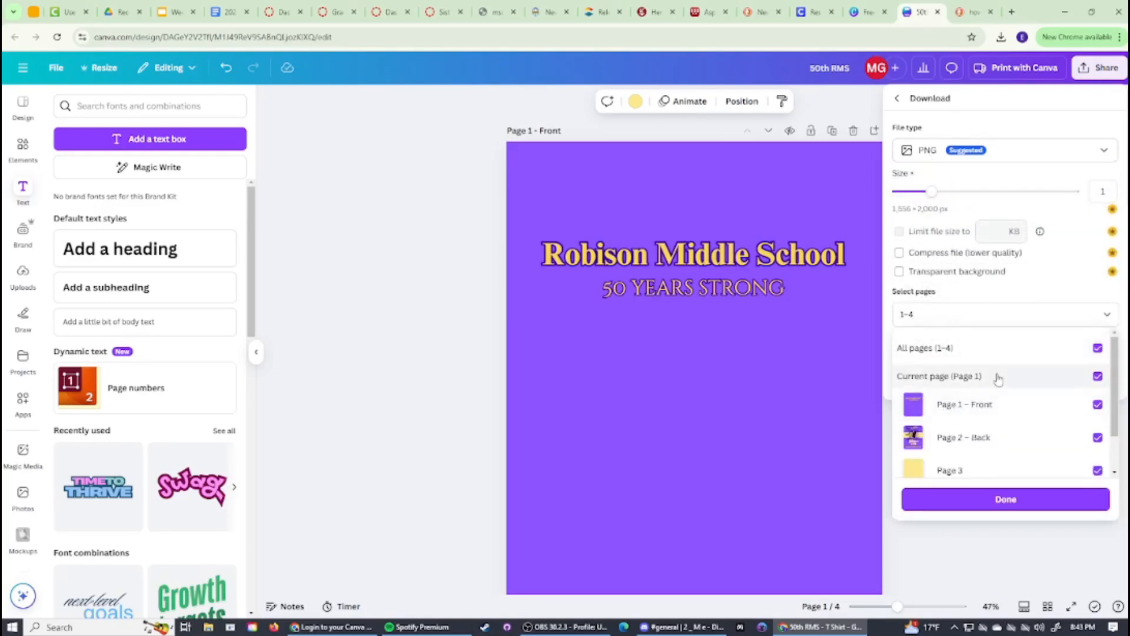
pyautogui.click(1098, 348)
pyautogui.click(1045, 407)
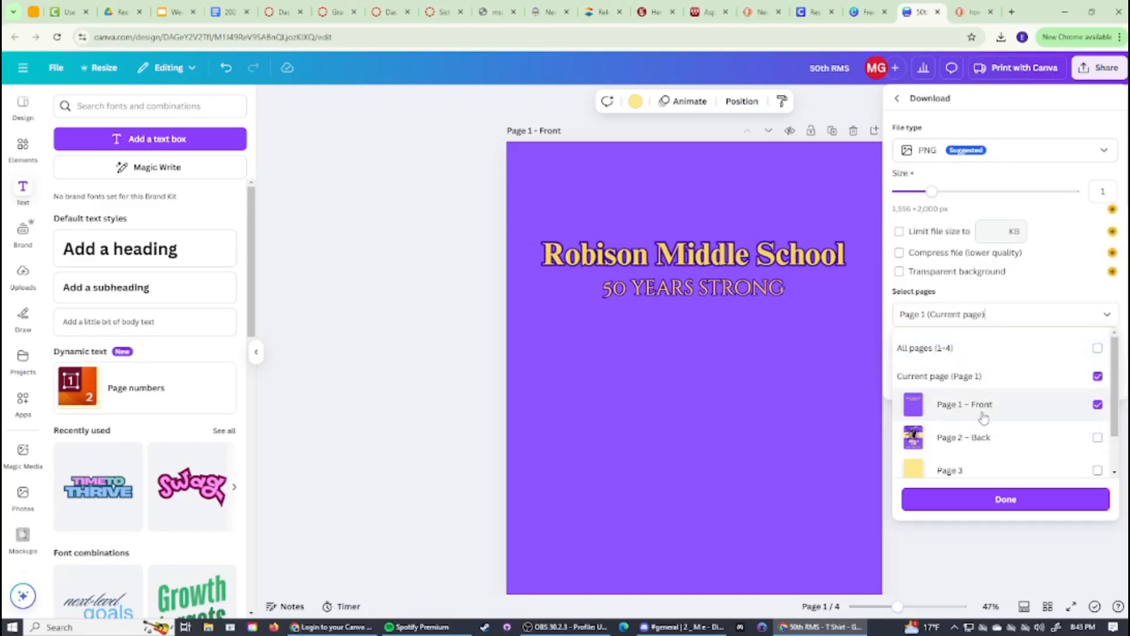
pyautogui.click(1005, 500)
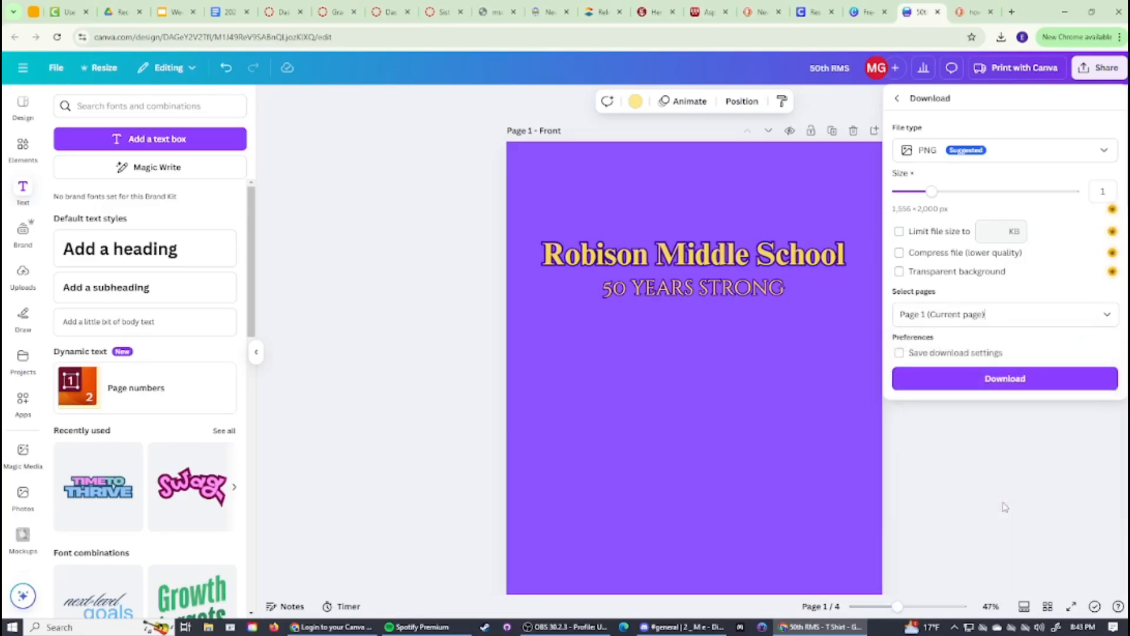
pyautogui.click(1000, 381)
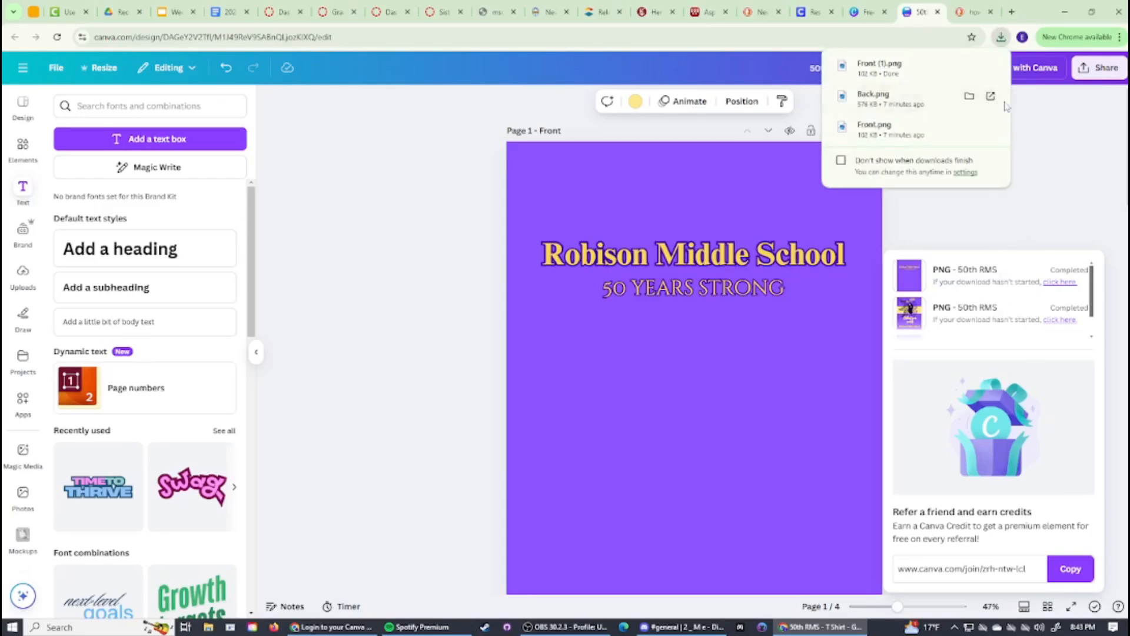
pyautogui.click(1016, 213)
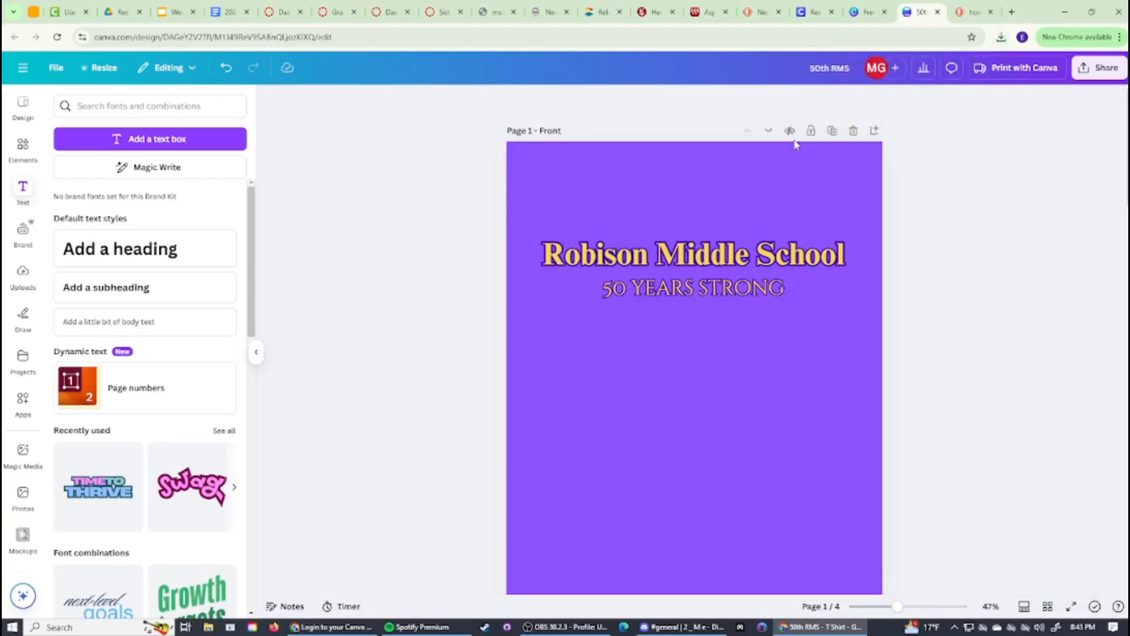
# - Download only Page 2 – Back as a PNG file
pyautogui.scroll(-10, 850, 280)
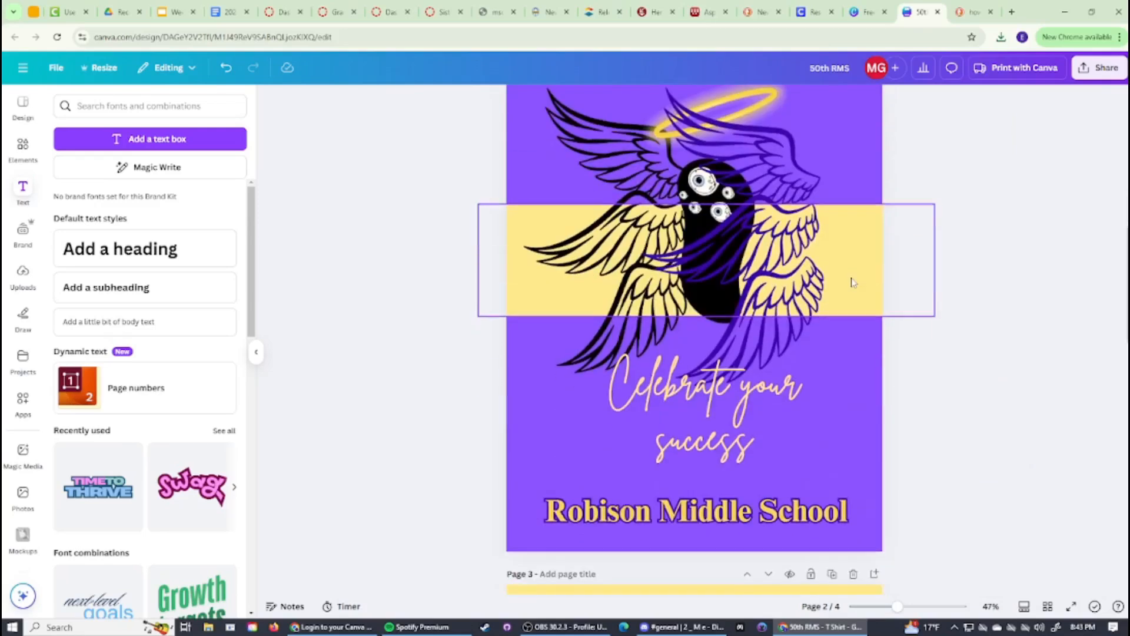
pyautogui.scroll(2, 851, 282)
pyautogui.scroll(-1, 850, 283)
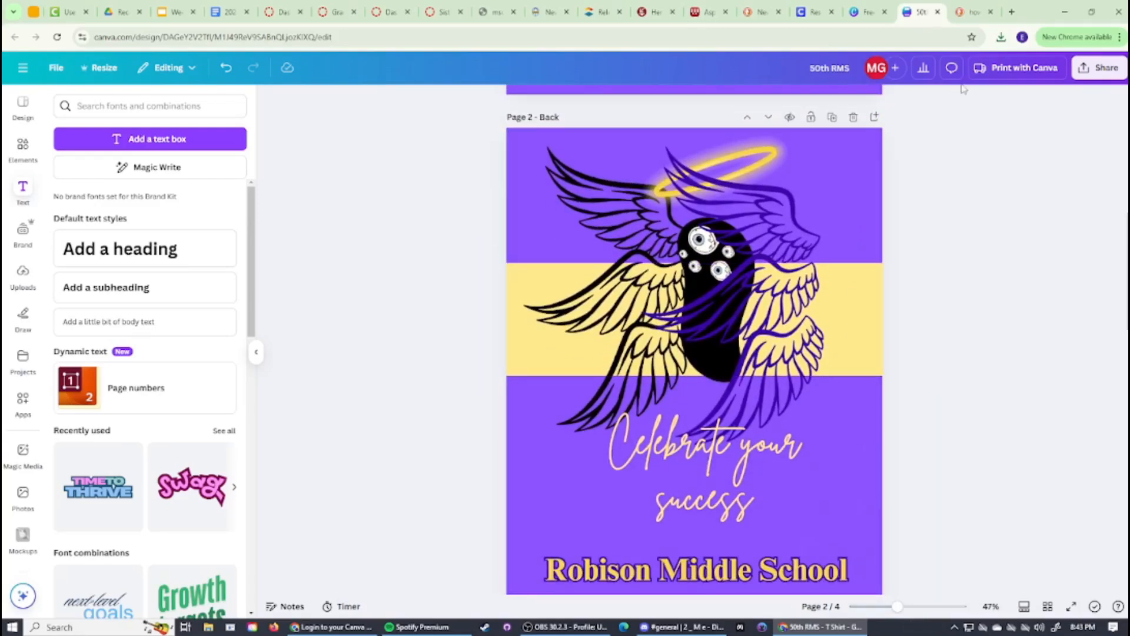
pyautogui.click(1083, 69)
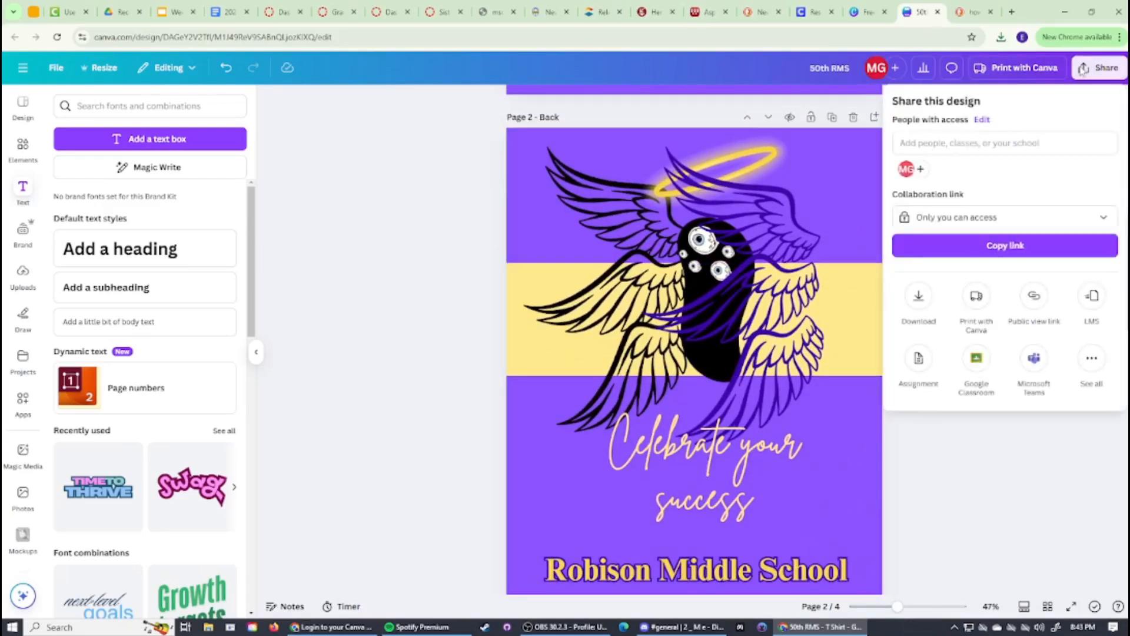
pyautogui.click(918, 296)
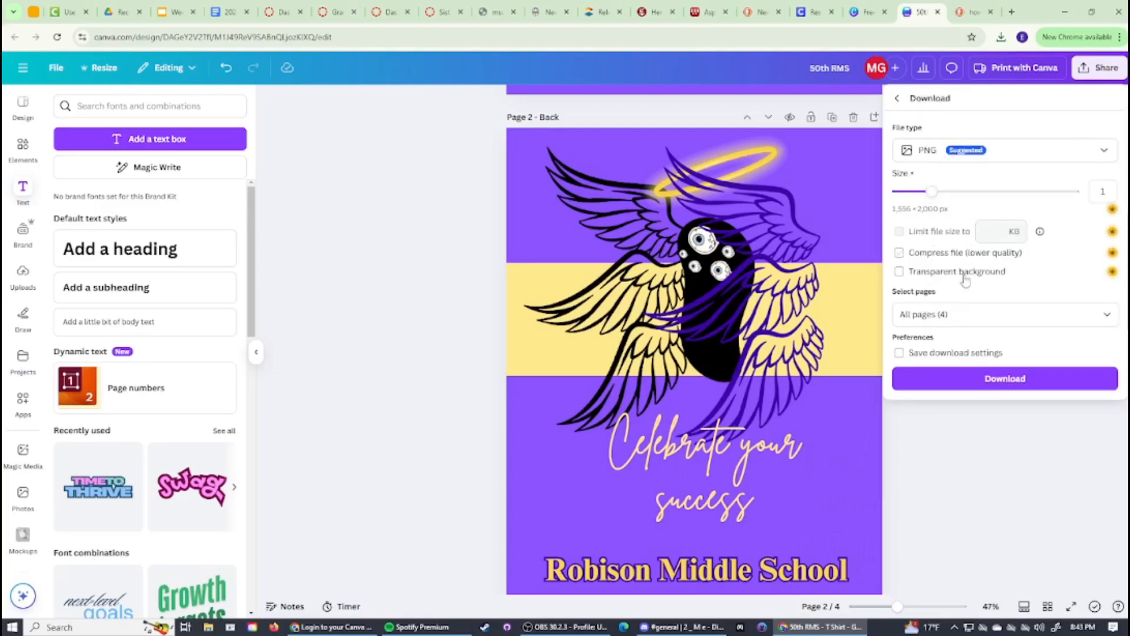
pyautogui.click(939, 314)
pyautogui.click(1097, 348)
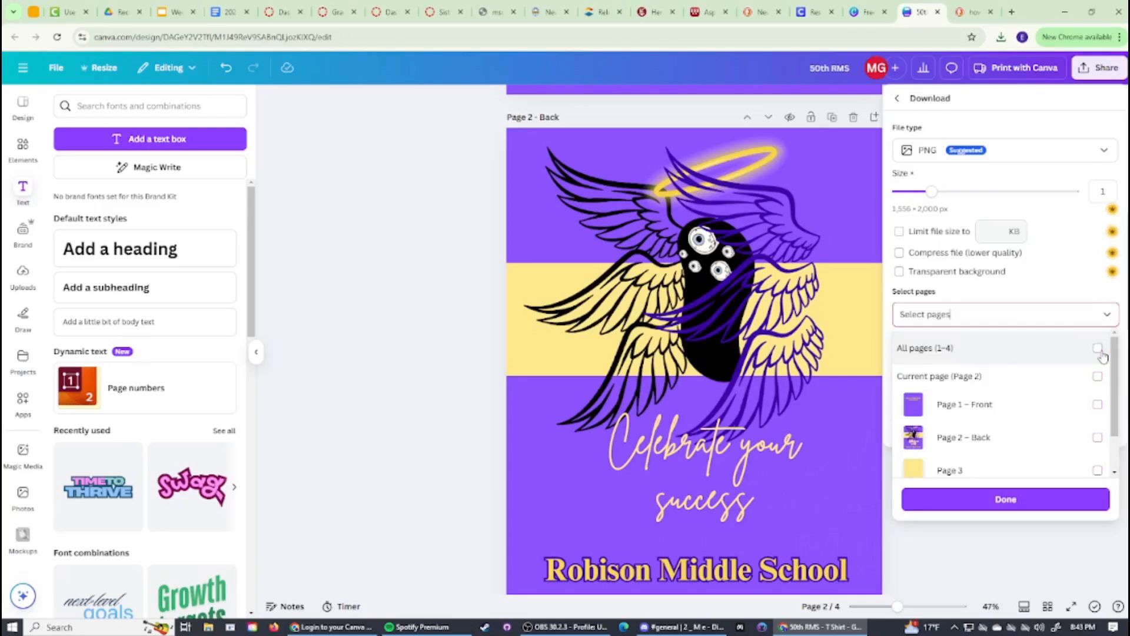
pyautogui.click(1098, 437)
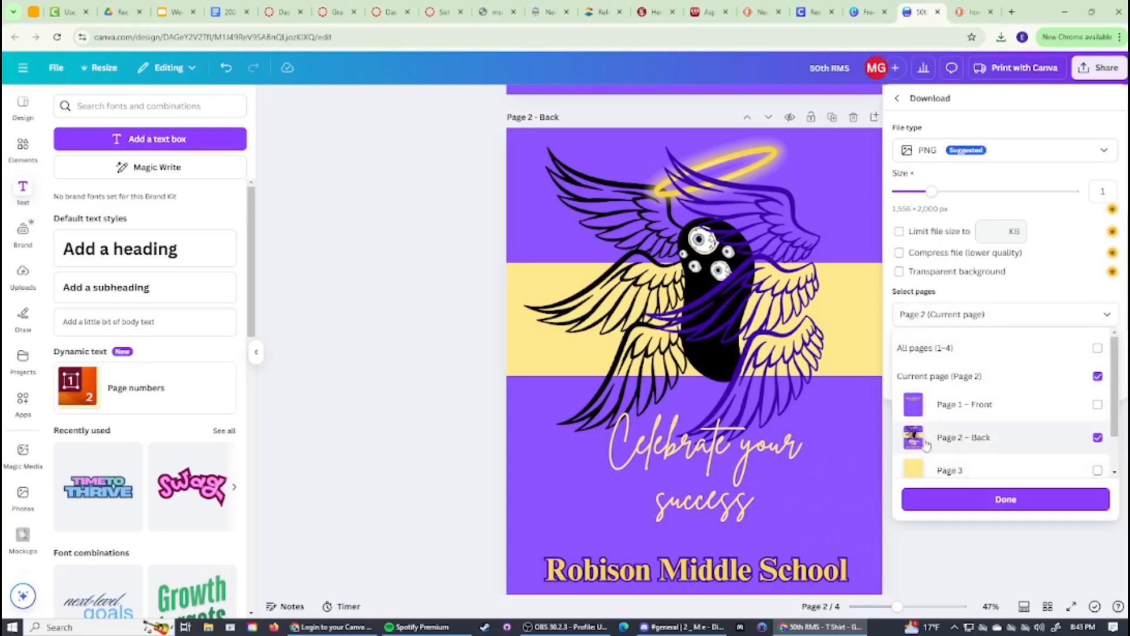
pyautogui.click(1017, 504)
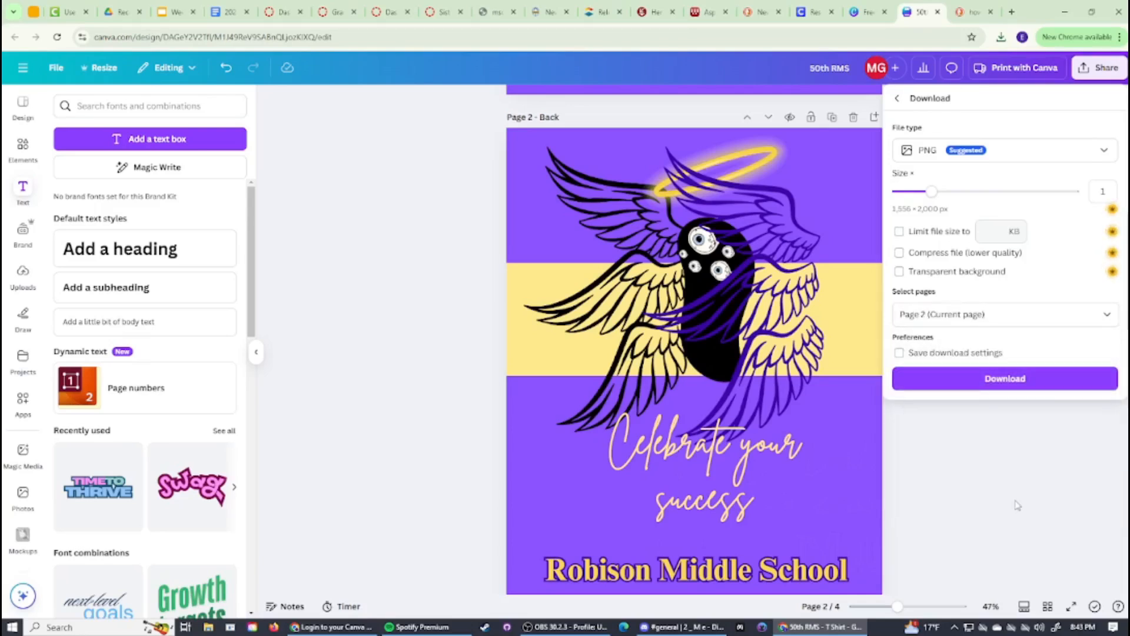
pyautogui.click(1021, 383)
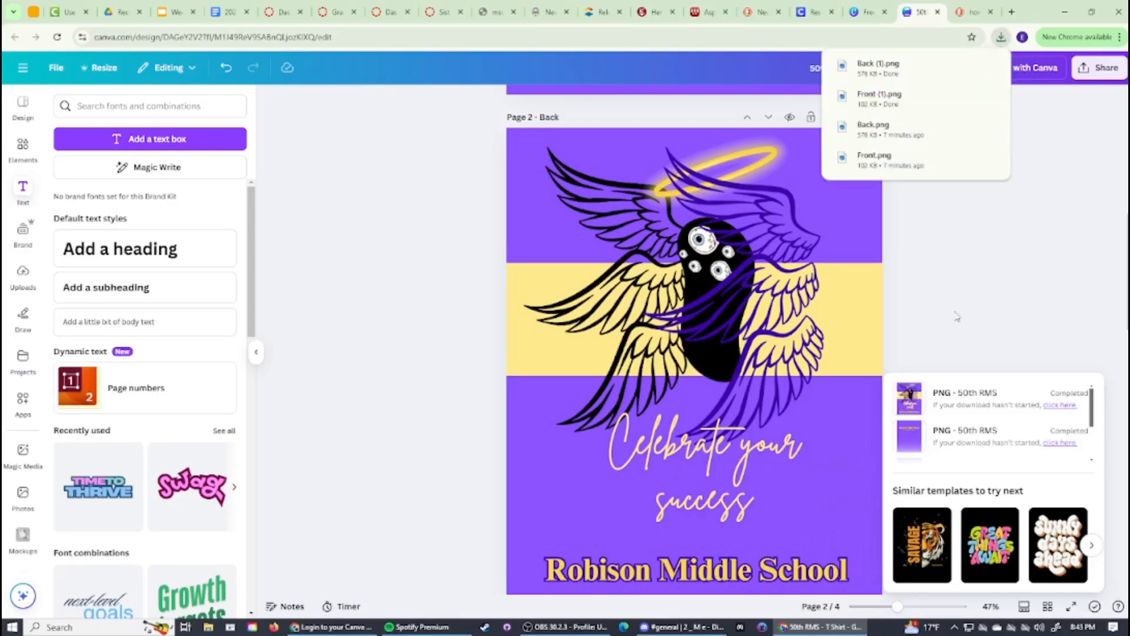
pyautogui.click(1005, 267)
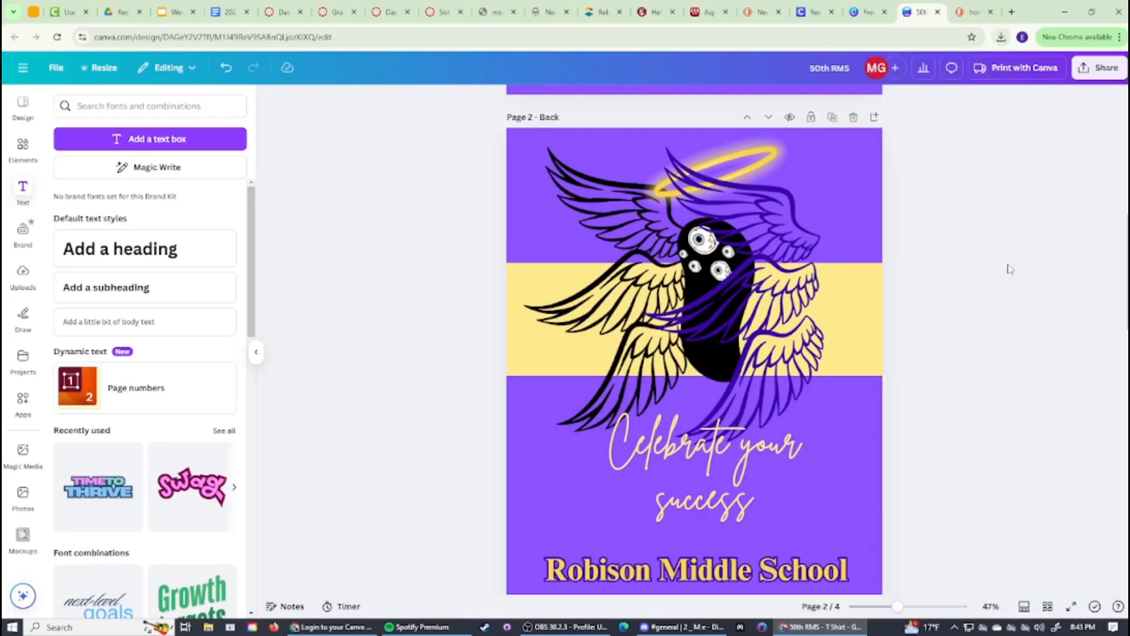
# - Go to page 3, search the design elements for "mockups" and look through the full Mockups collection
pyautogui.scroll(-5, 1007, 268)
pyautogui.scroll(-1, 1007, 275)
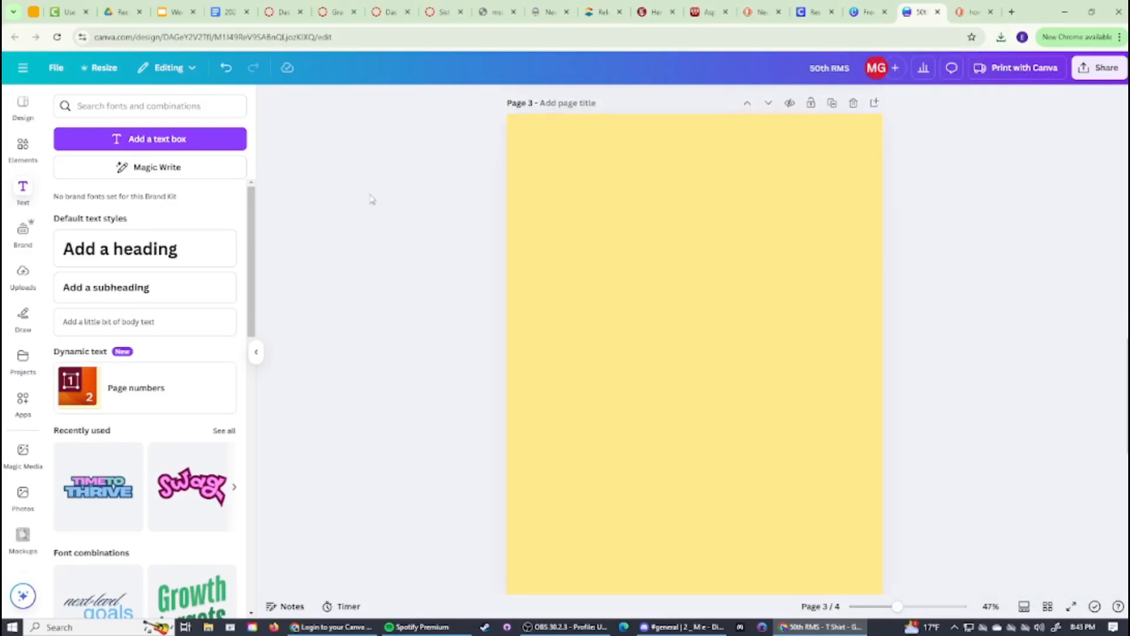
pyautogui.click(25, 151)
pyautogui.doubleClick(101, 106)
pyautogui.write('a')
pyautogui.press('BackSpace')
pyautogui.write('mock')
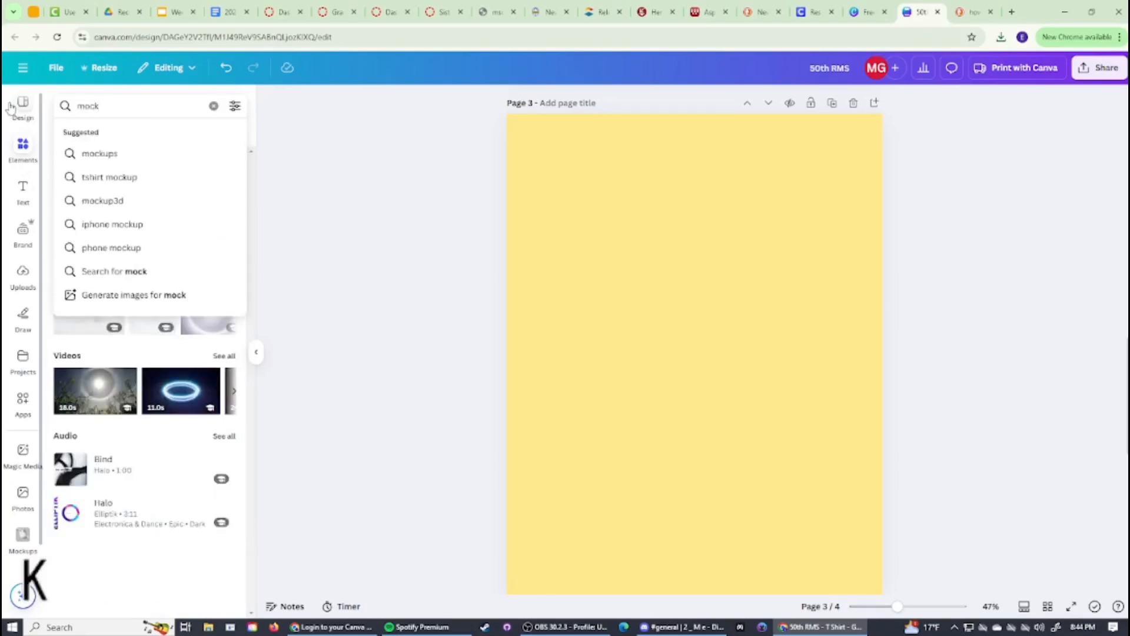
pyautogui.click(69, 151)
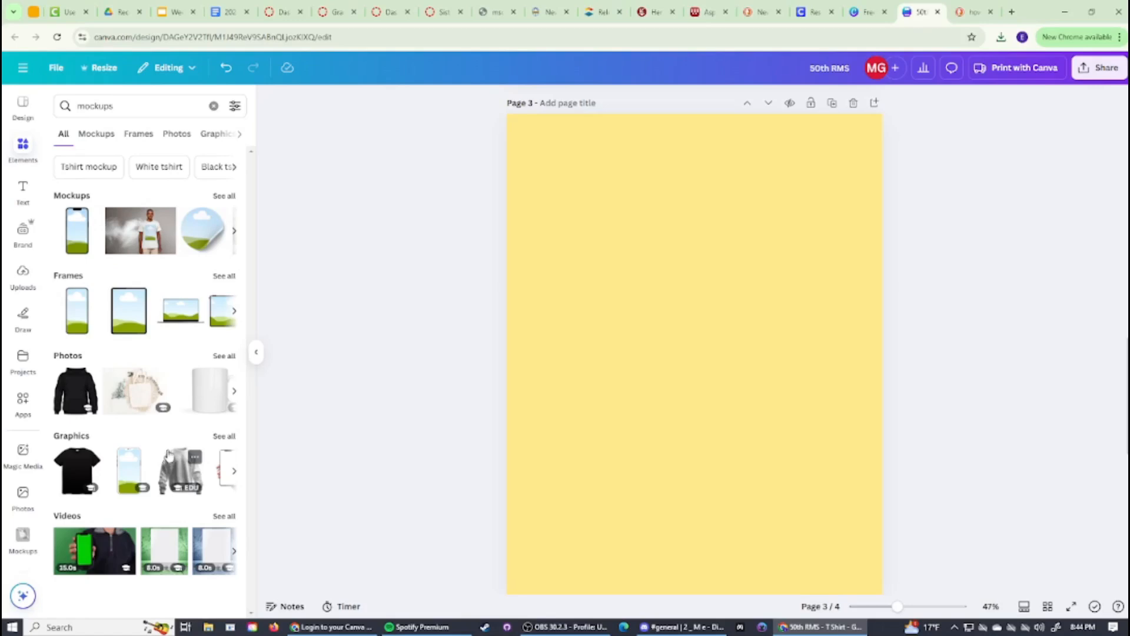
pyautogui.click(231, 198)
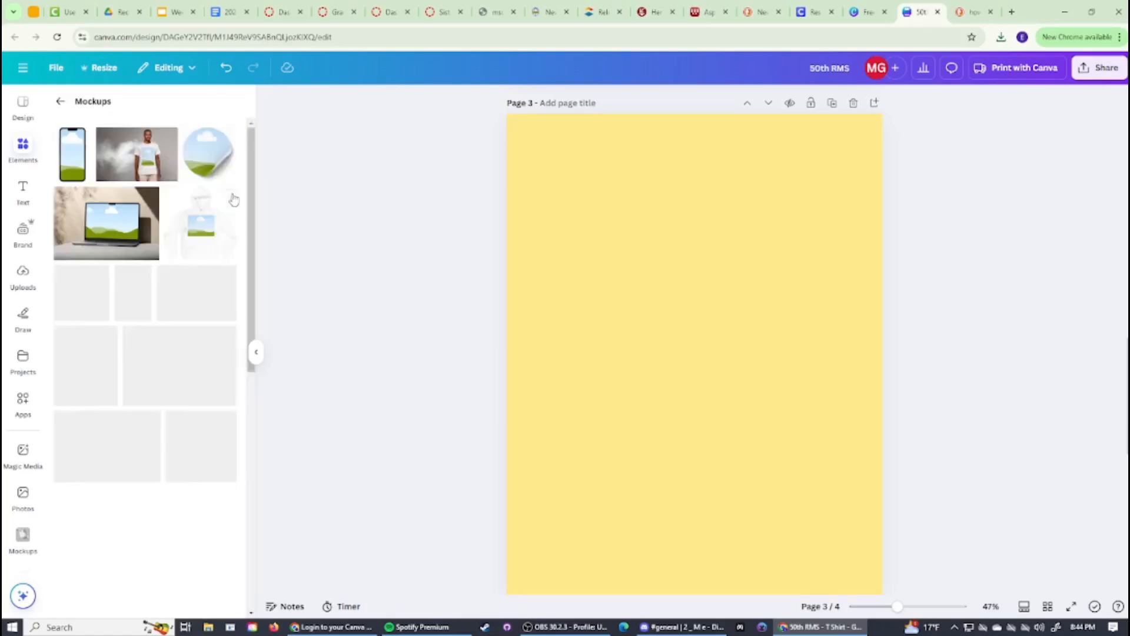
pyautogui.scroll(-7, 234, 203)
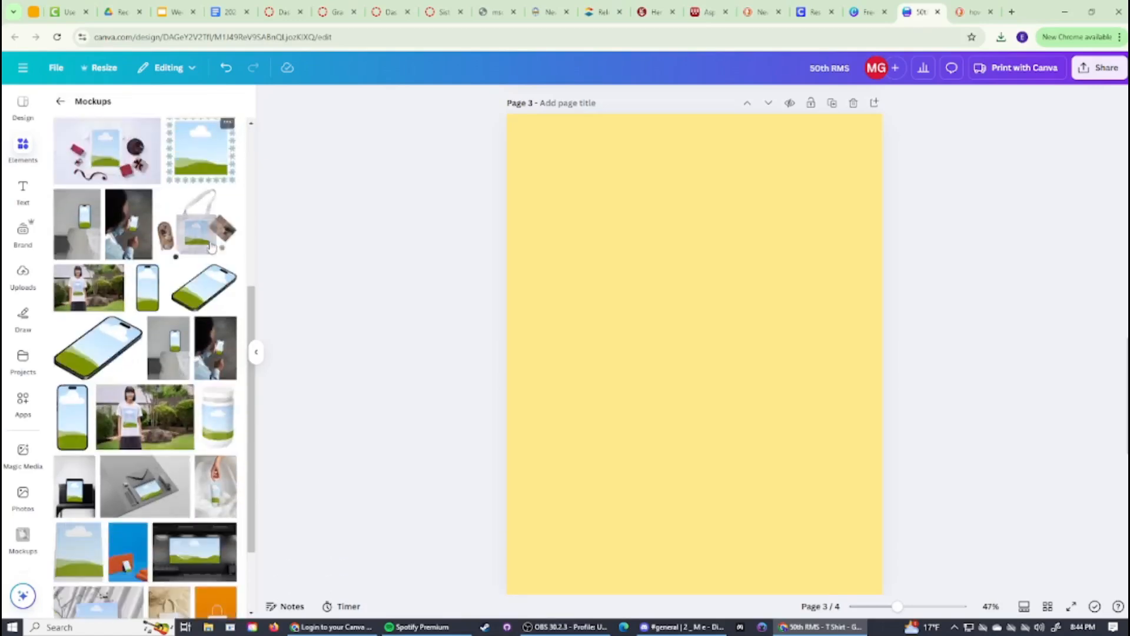
pyautogui.scroll(-4, 68, 360)
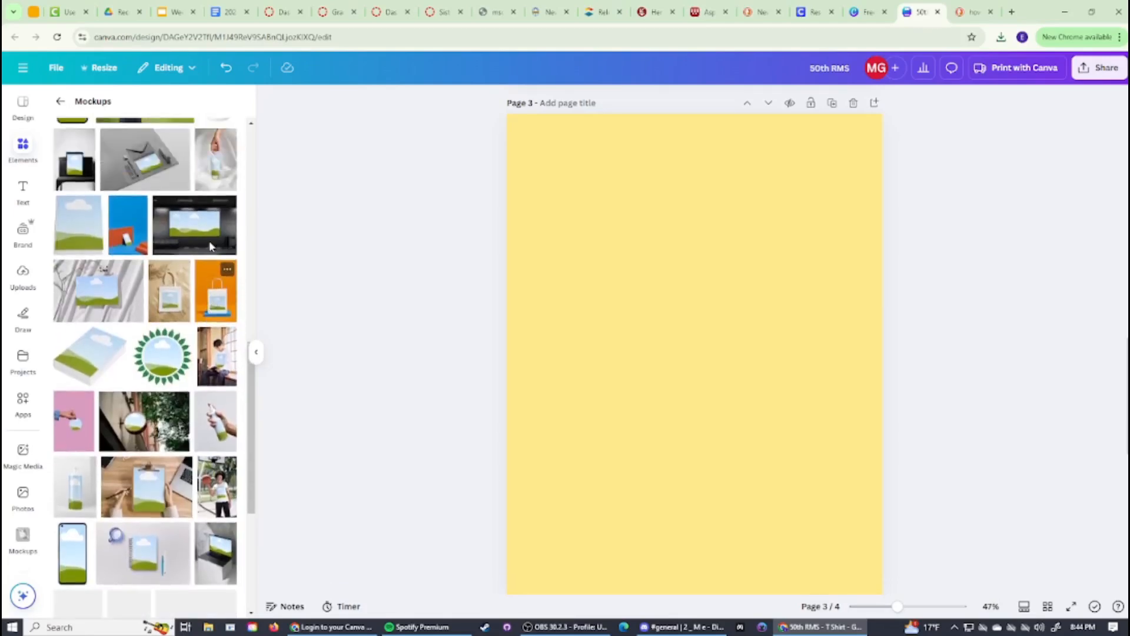
pyautogui.scroll(4, 68, 360)
# - Search the apps for "mockups" and open the Mockups app
pyautogui.click(23, 400)
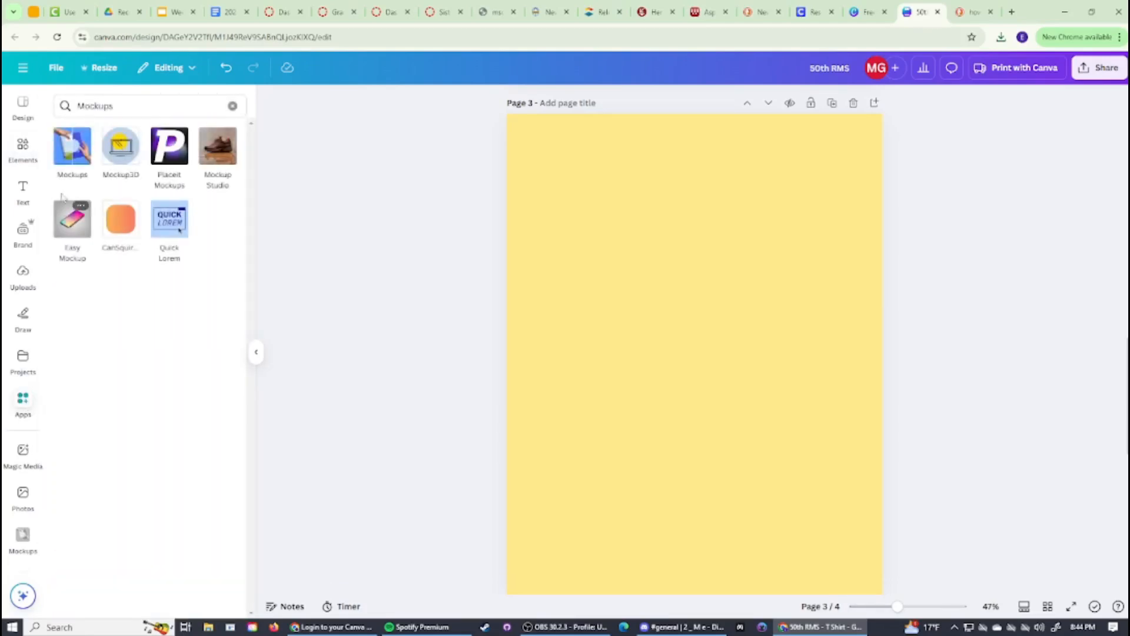
pyautogui.click(112, 106)
pyautogui.moveTo(112, 106); pyautogui.dragTo(27, 109)
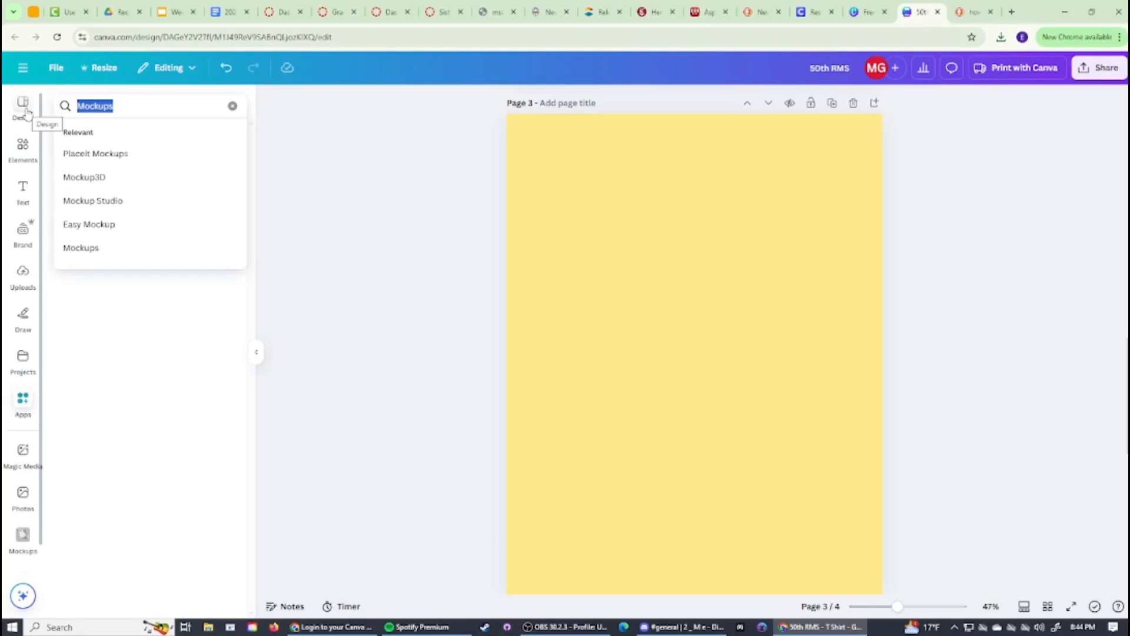
pyautogui.write('mockups')
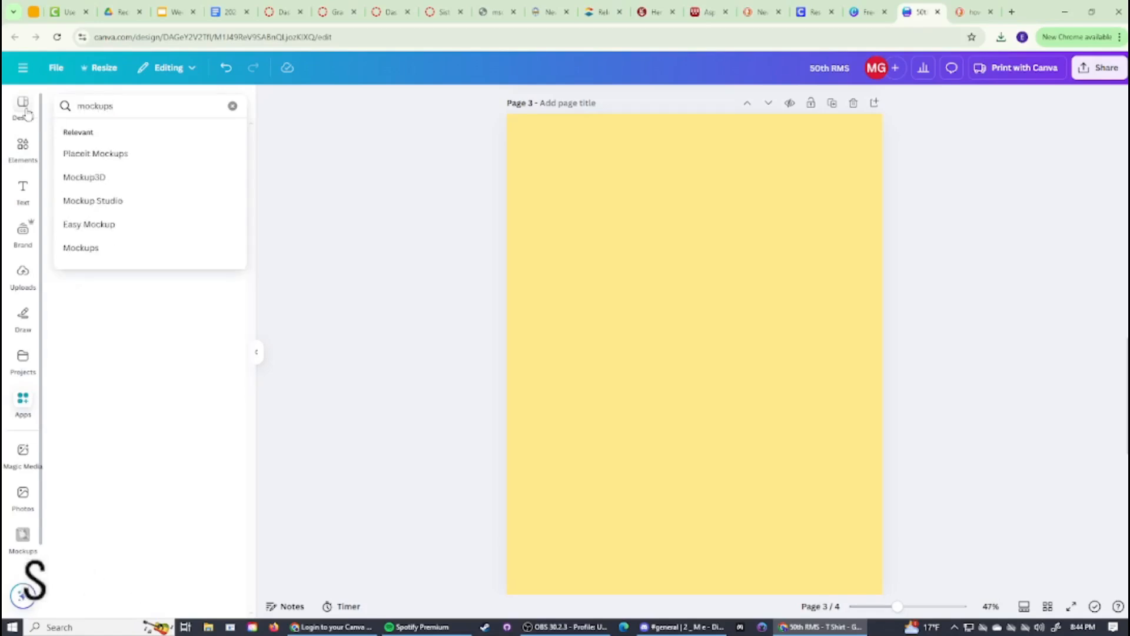
pyautogui.press('Return')
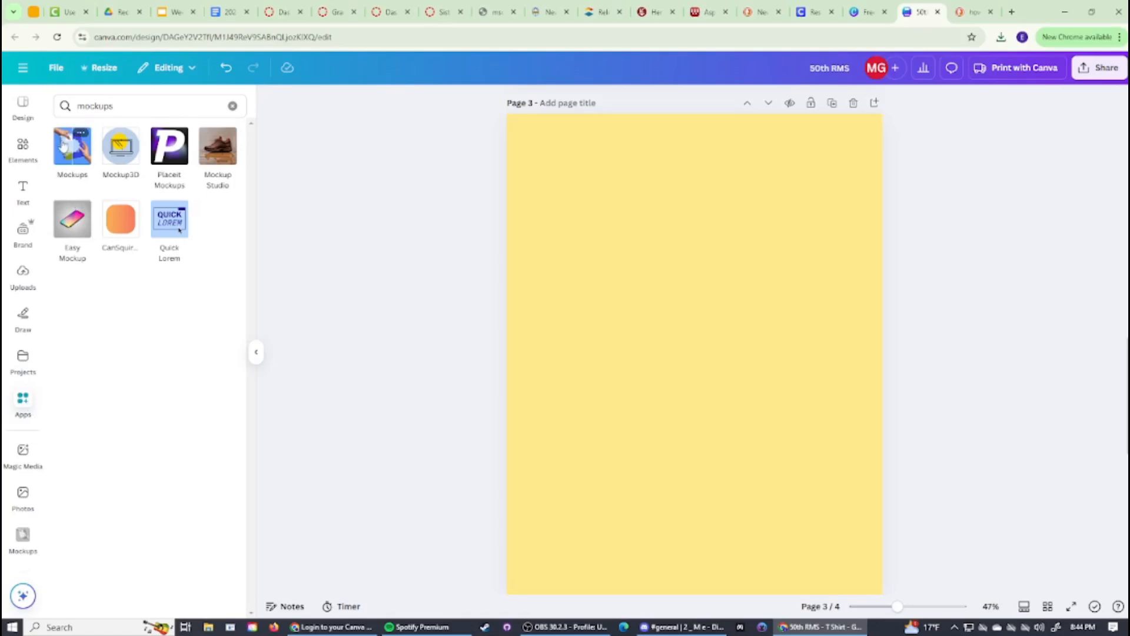
pyautogui.click(72, 147)
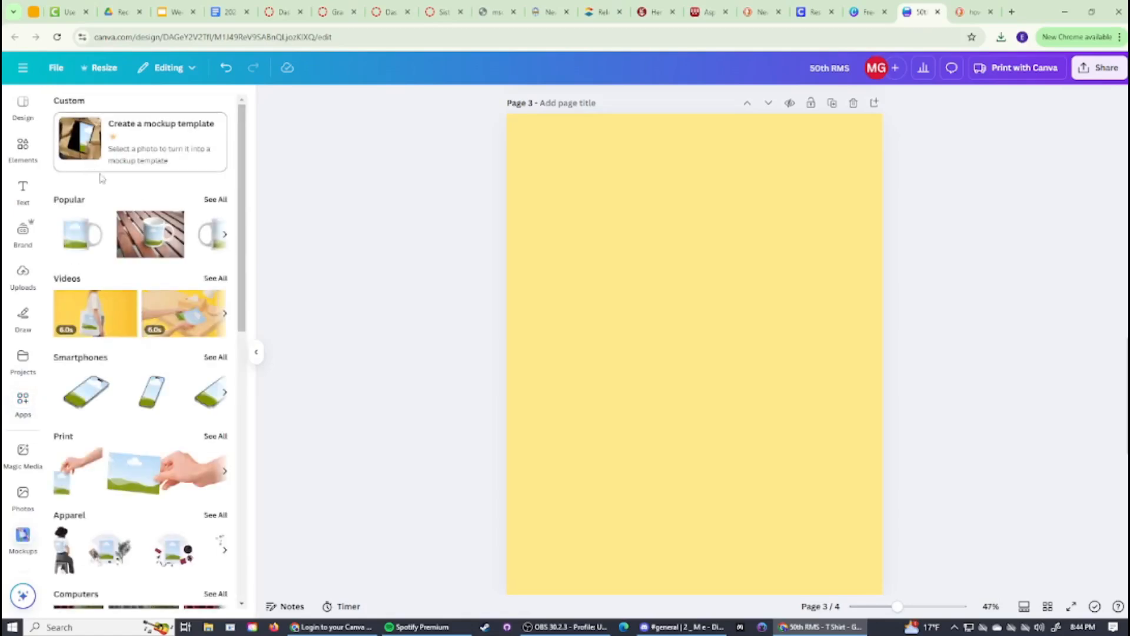
# - Add the Apparel mockup of the seated woman in a black hat to page 3, shrink it and place it in the page's lower-left area
pyautogui.scroll(-3, 116, 351)
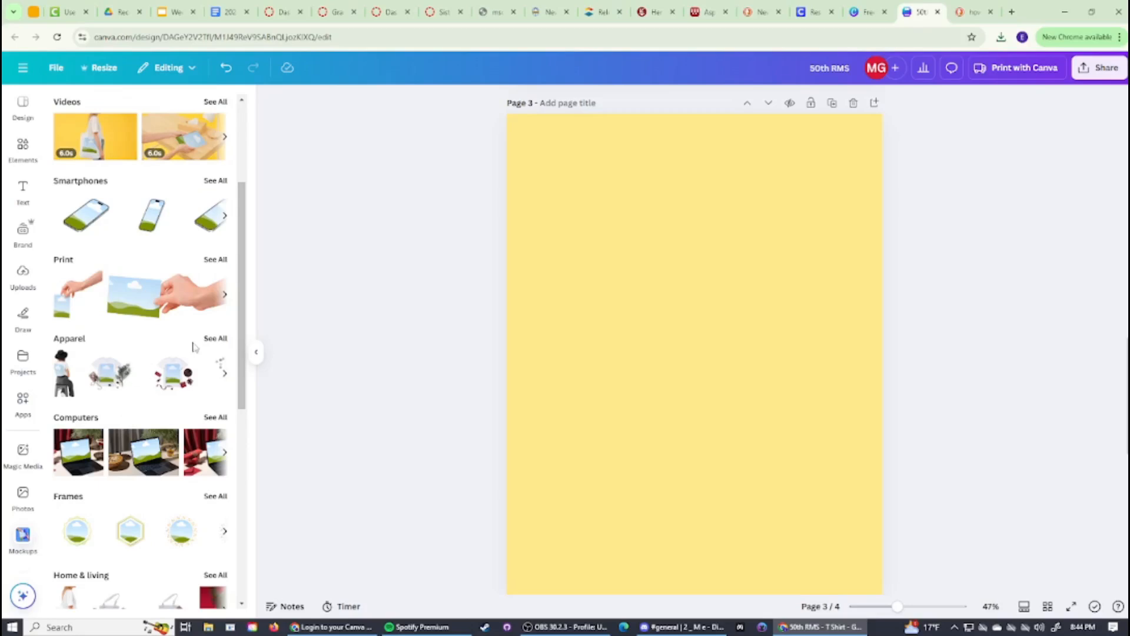
pyautogui.click(216, 339)
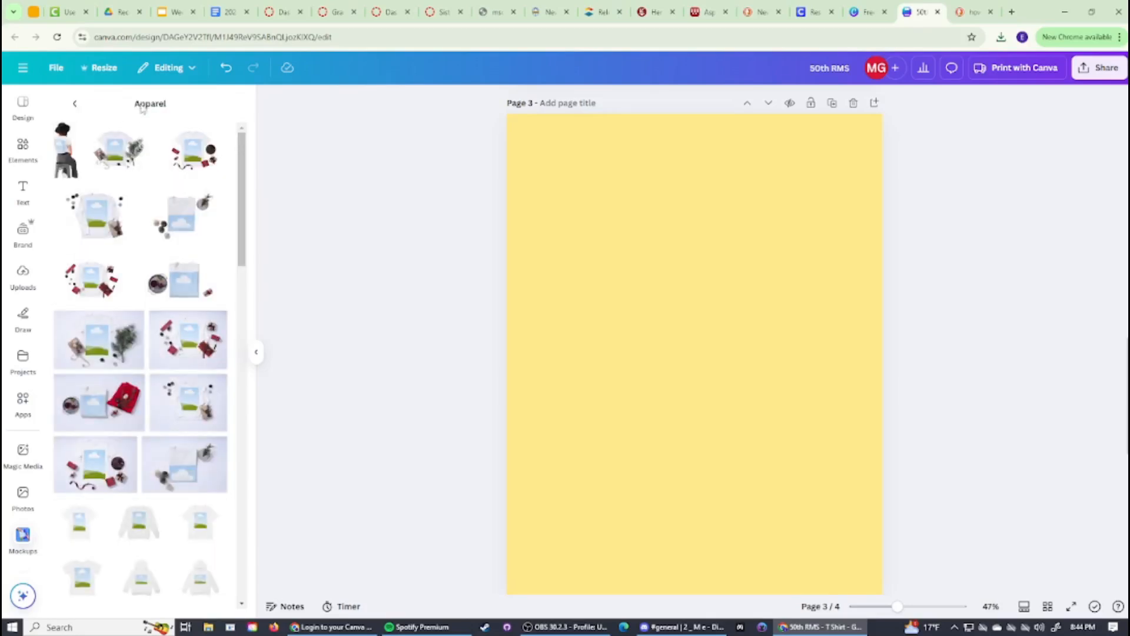
pyautogui.click(80, 163)
pyautogui.moveTo(669, 330); pyautogui.dragTo(534, 455)
pyautogui.moveTo(604, 376); pyautogui.dragTo(595, 441)
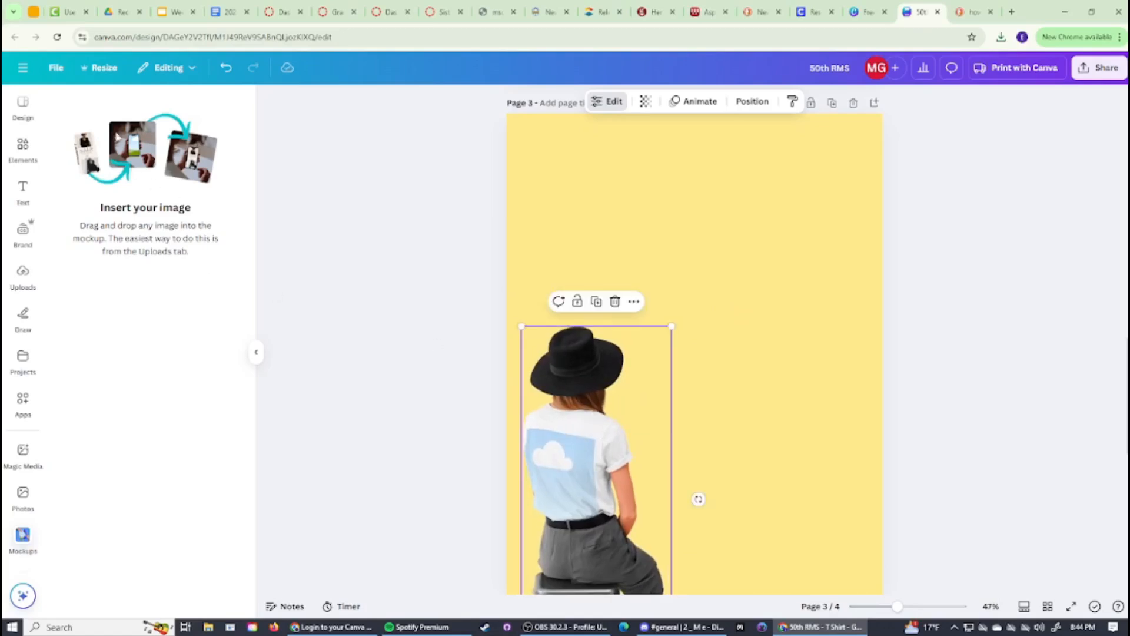
# - Reopen the Mockups app with no mockup selected on page 3 and open the full Apparel collection
pyautogui.click(25, 537)
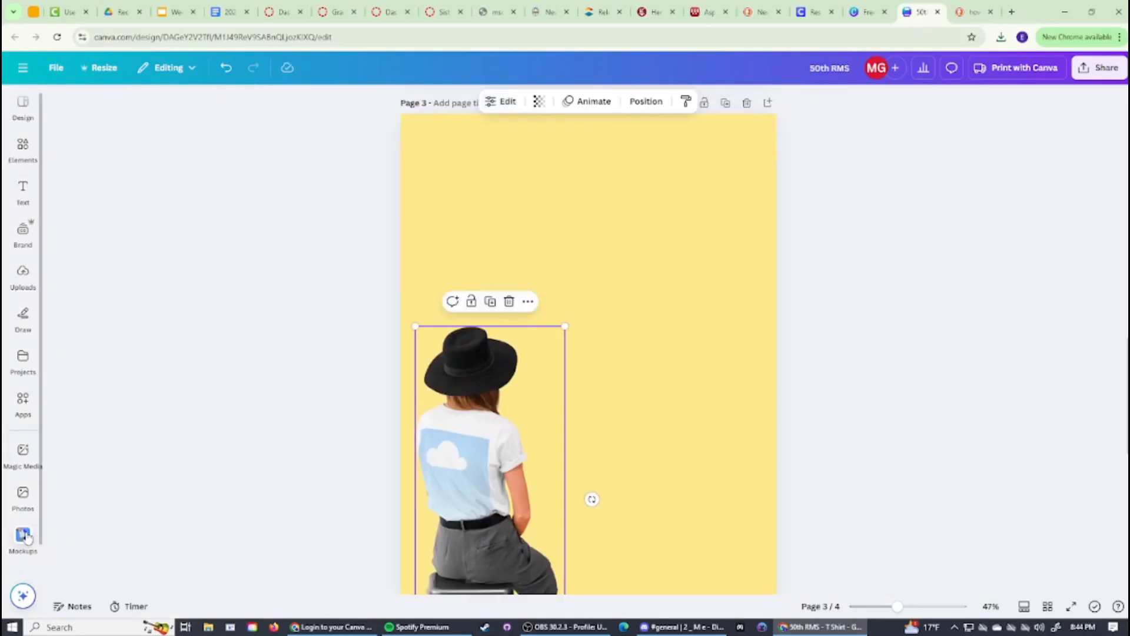
pyautogui.click(23, 407)
pyautogui.click(22, 355)
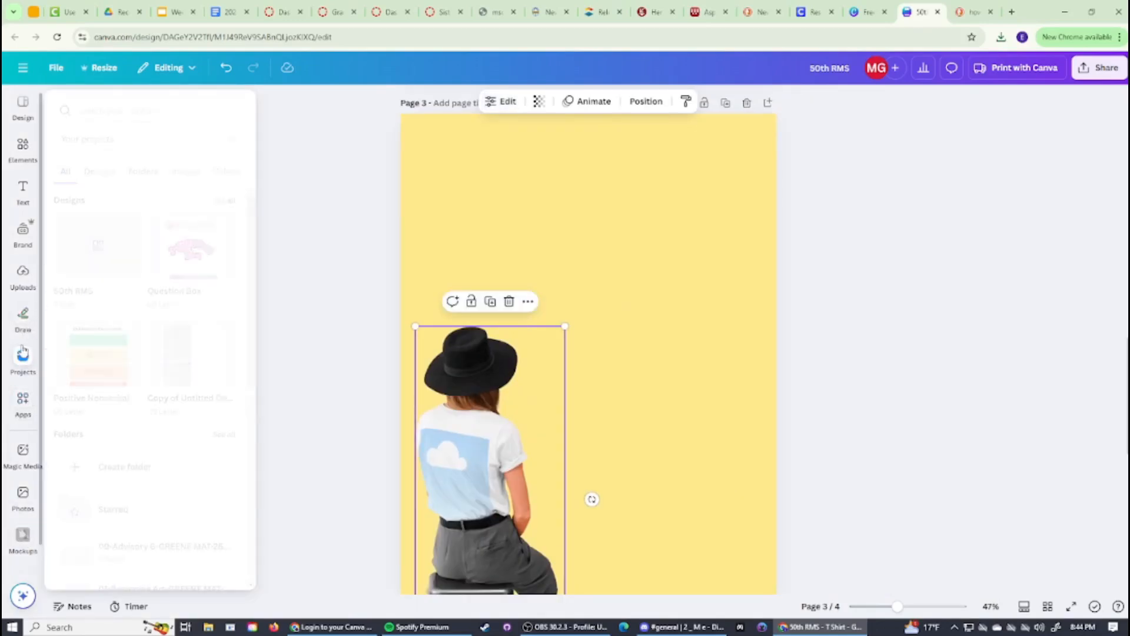
pyautogui.click(22, 412)
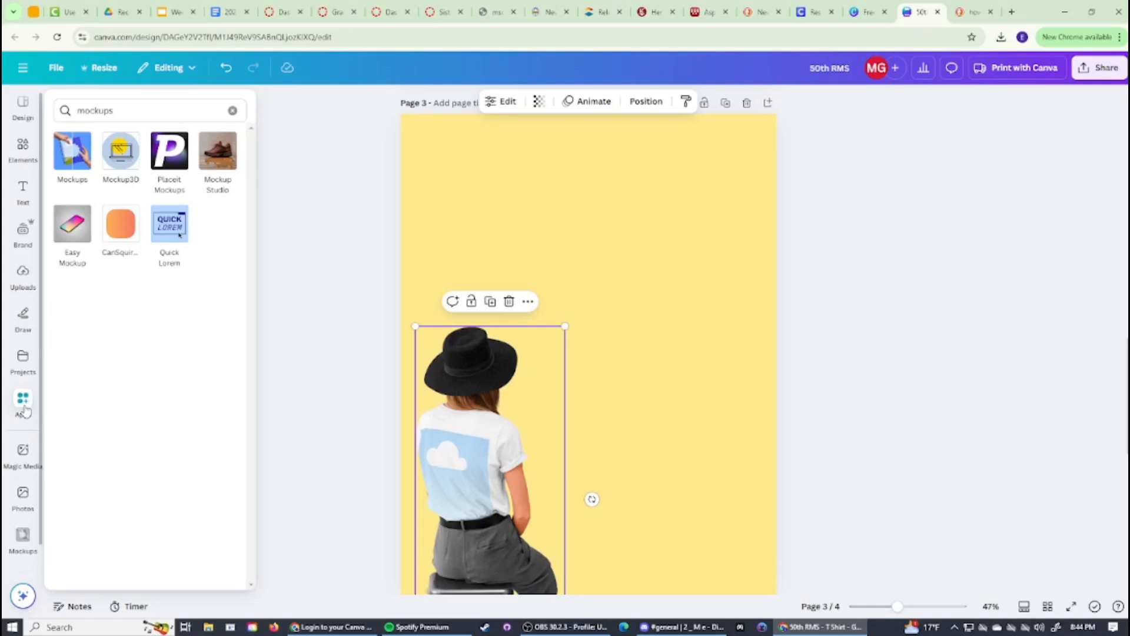
pyautogui.click(72, 150)
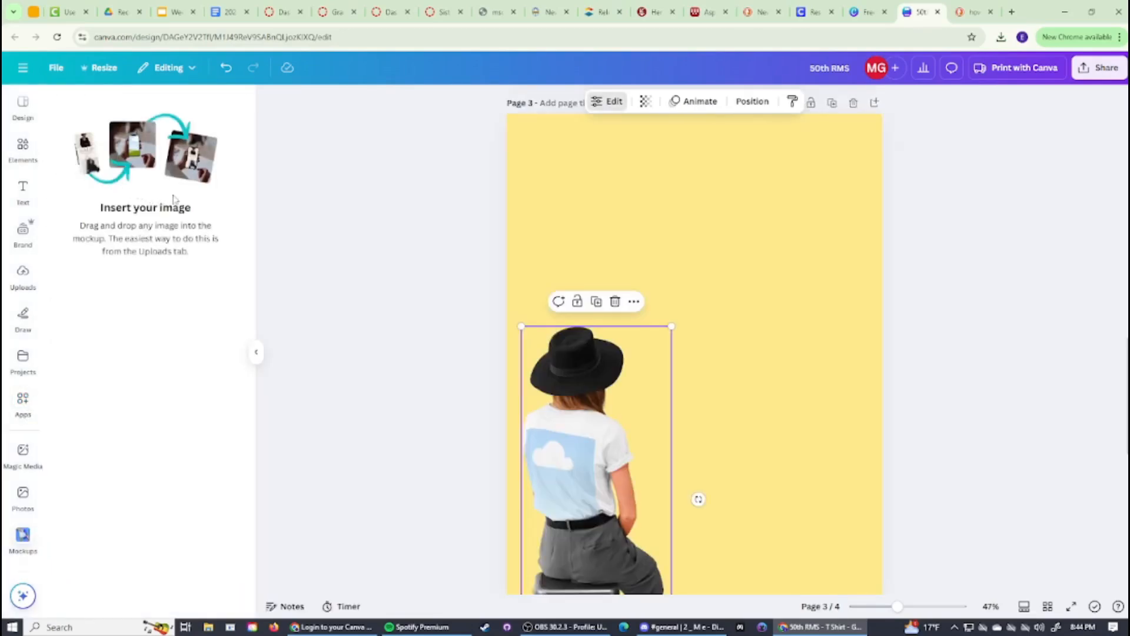
pyautogui.click(756, 254)
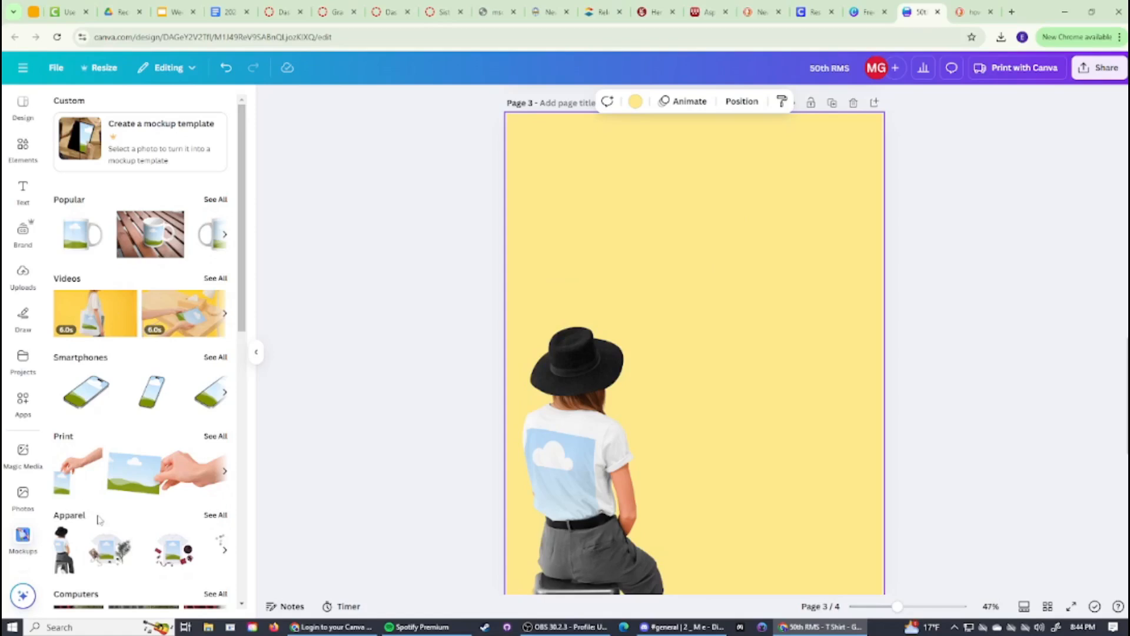
pyautogui.click(215, 516)
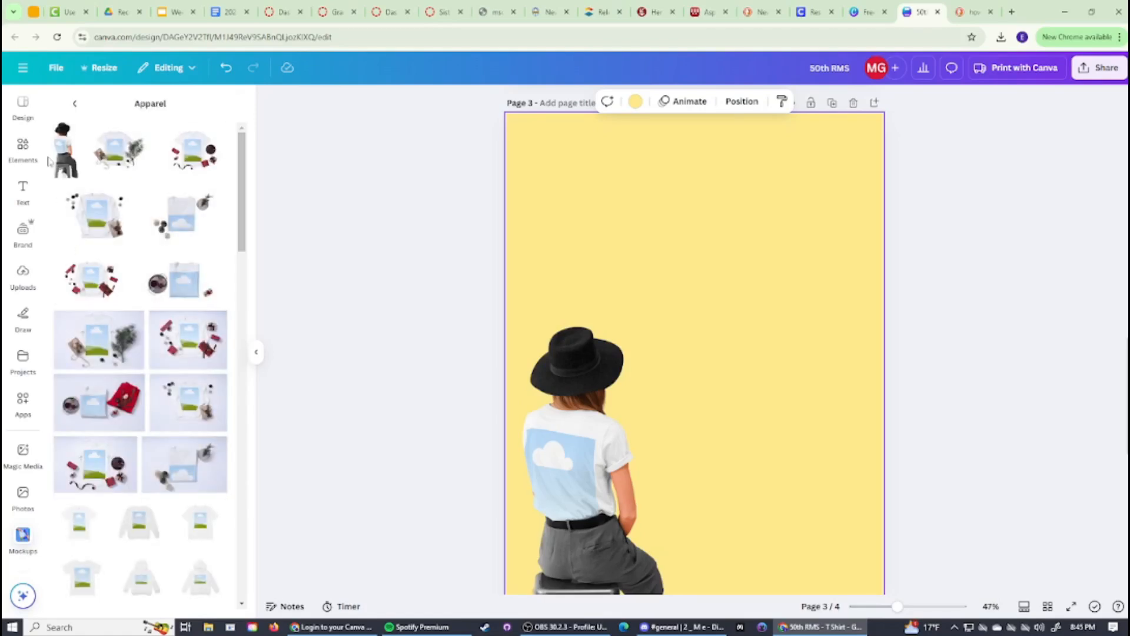
# - Add the Apparel mockup of the front-facing woman on a pink background, enlarge it and place it over the page's lower part
pyautogui.scroll(-10, 139, 272)
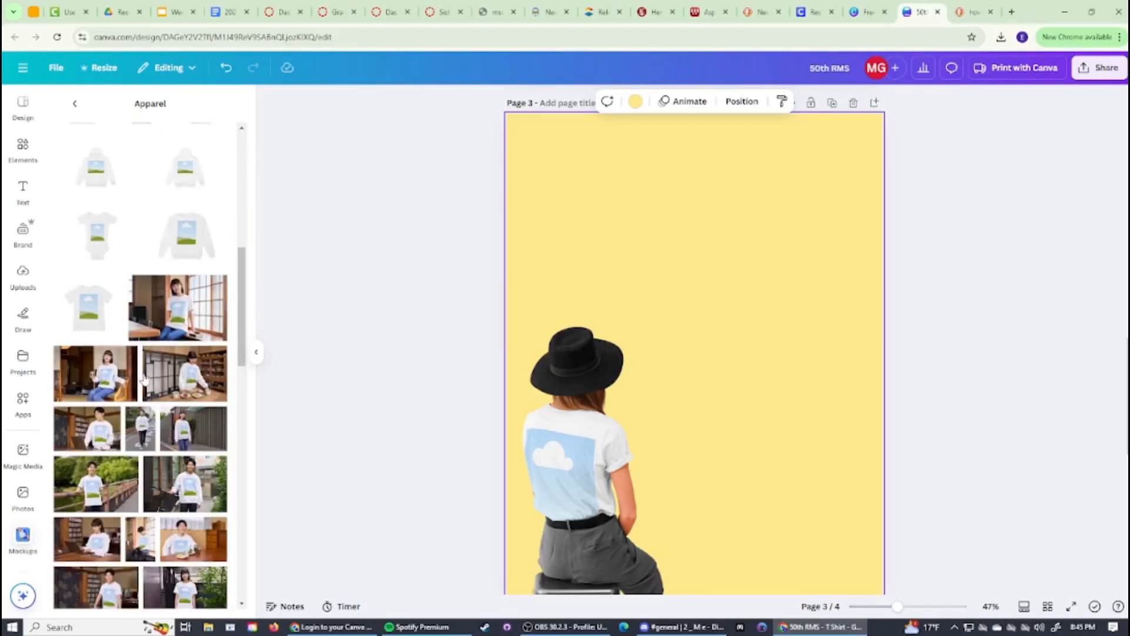
pyautogui.scroll(-2, 154, 379)
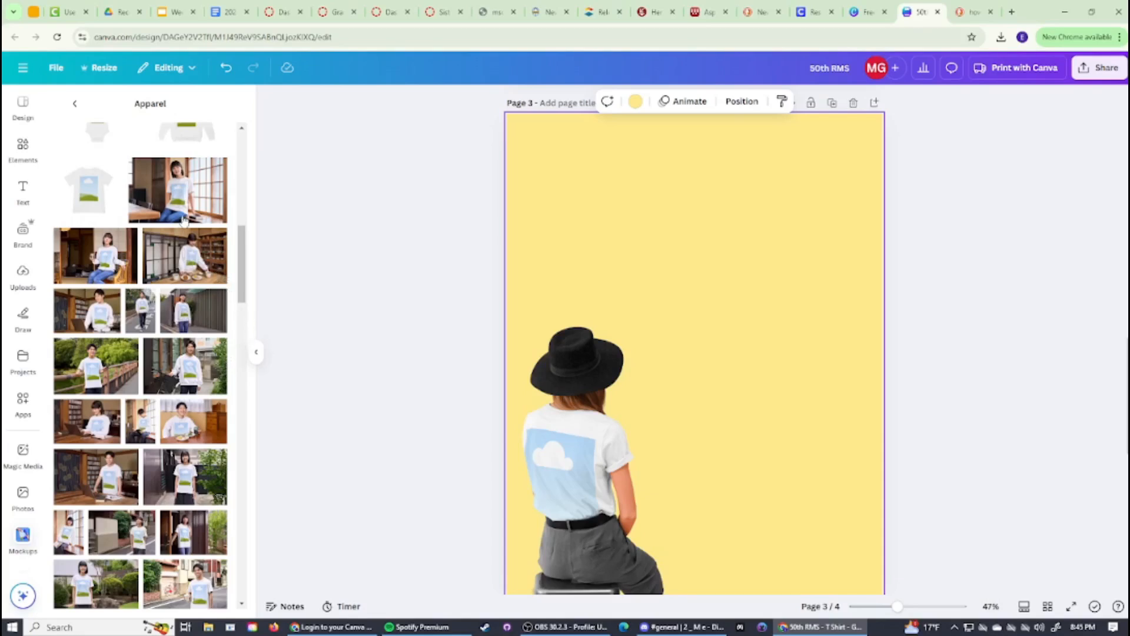
pyautogui.scroll(-7, 216, 310)
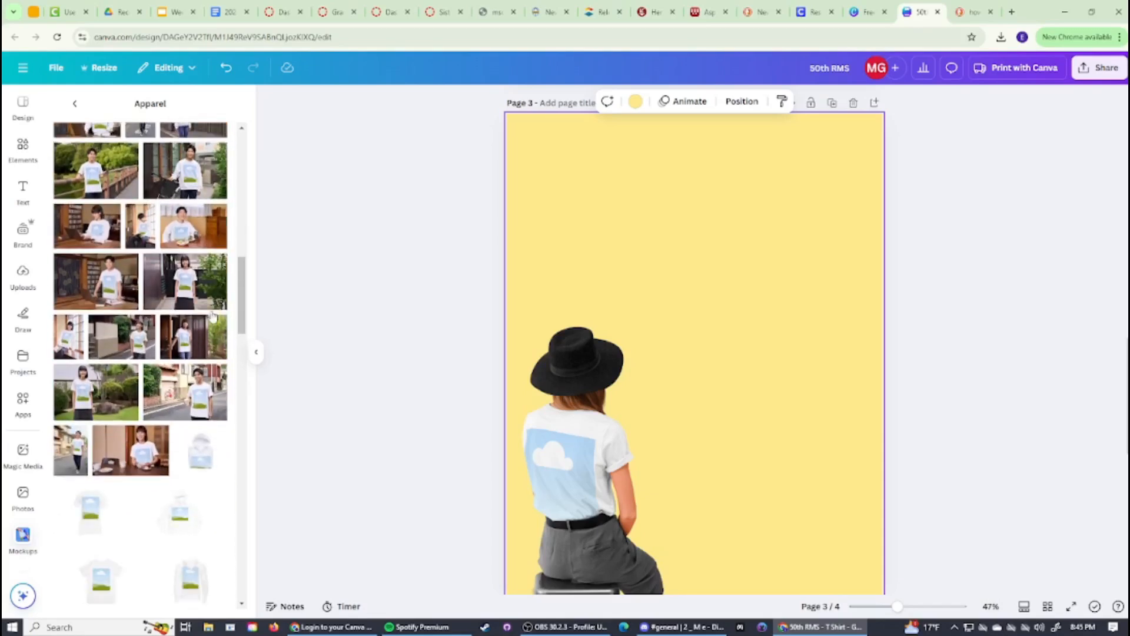
pyautogui.scroll(-10, 204, 320)
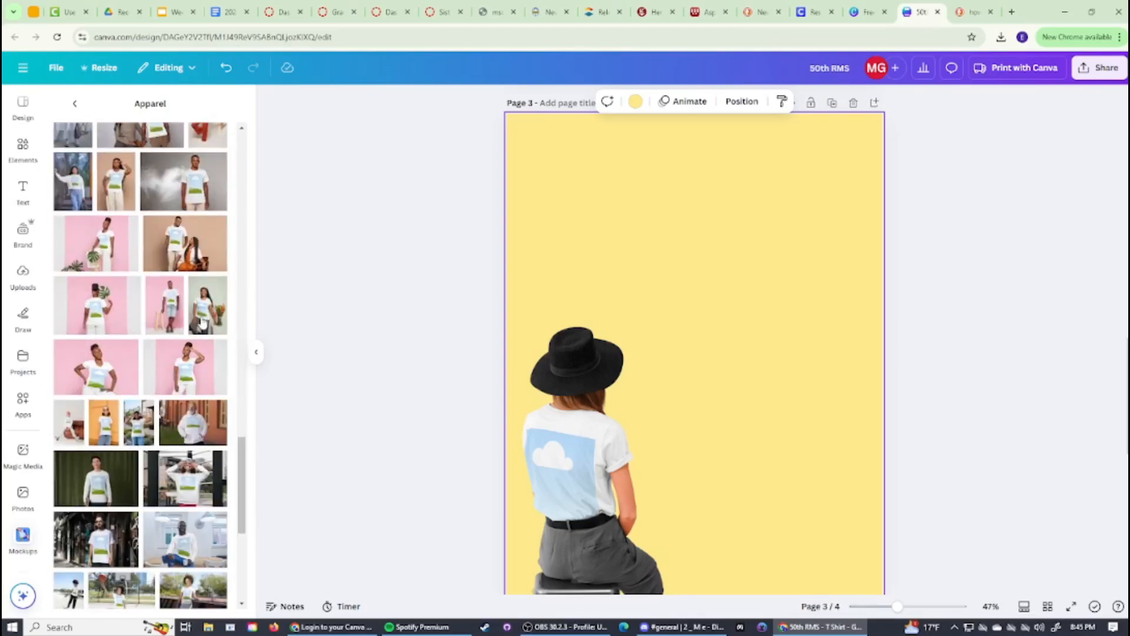
pyautogui.scroll(-3, 202, 323)
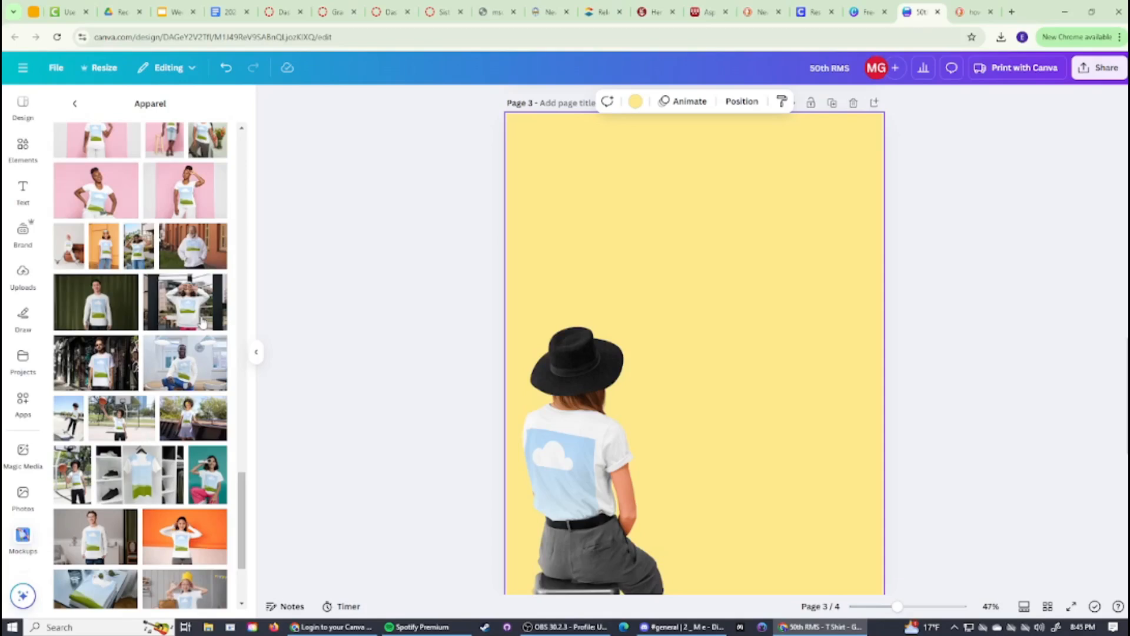
pyautogui.scroll(-3, 202, 322)
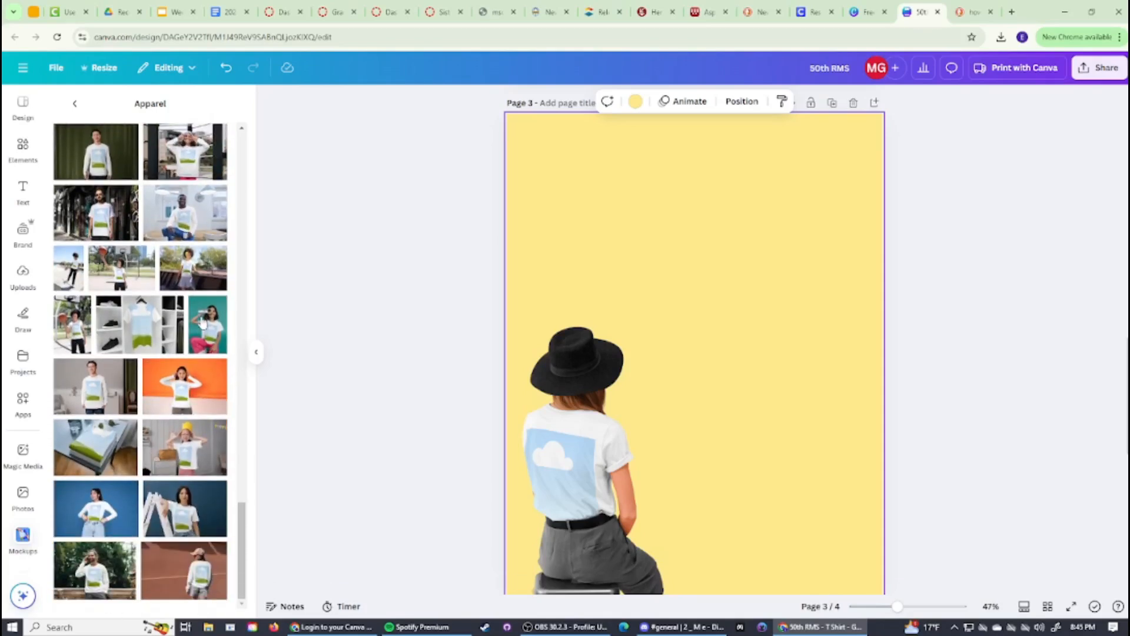
pyautogui.scroll(5, 202, 323)
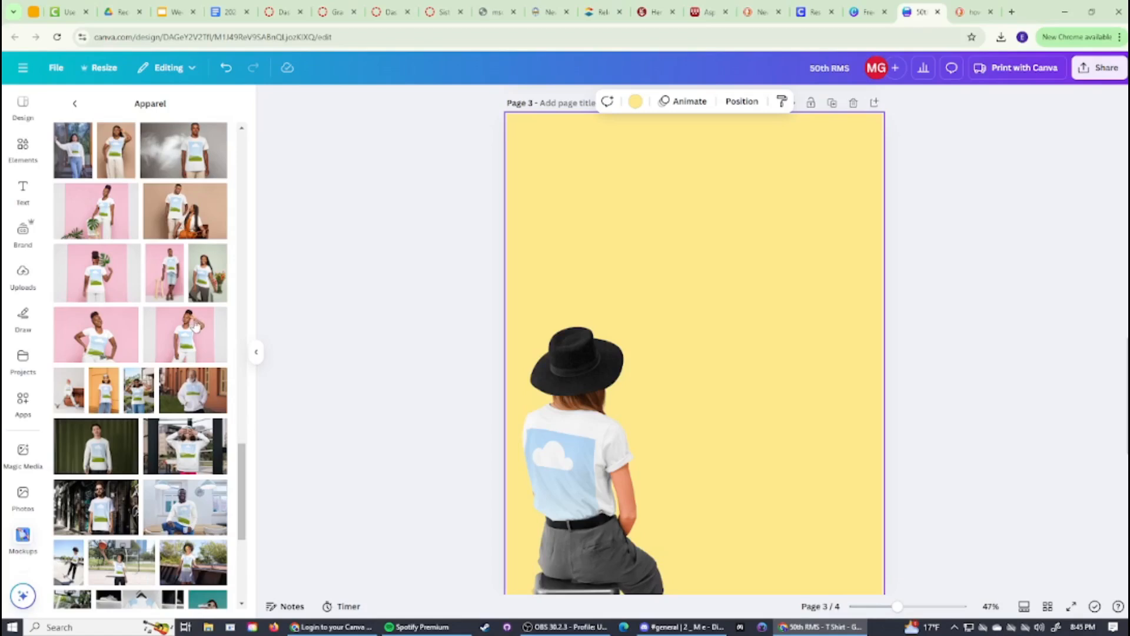
pyautogui.scroll(2, 196, 327)
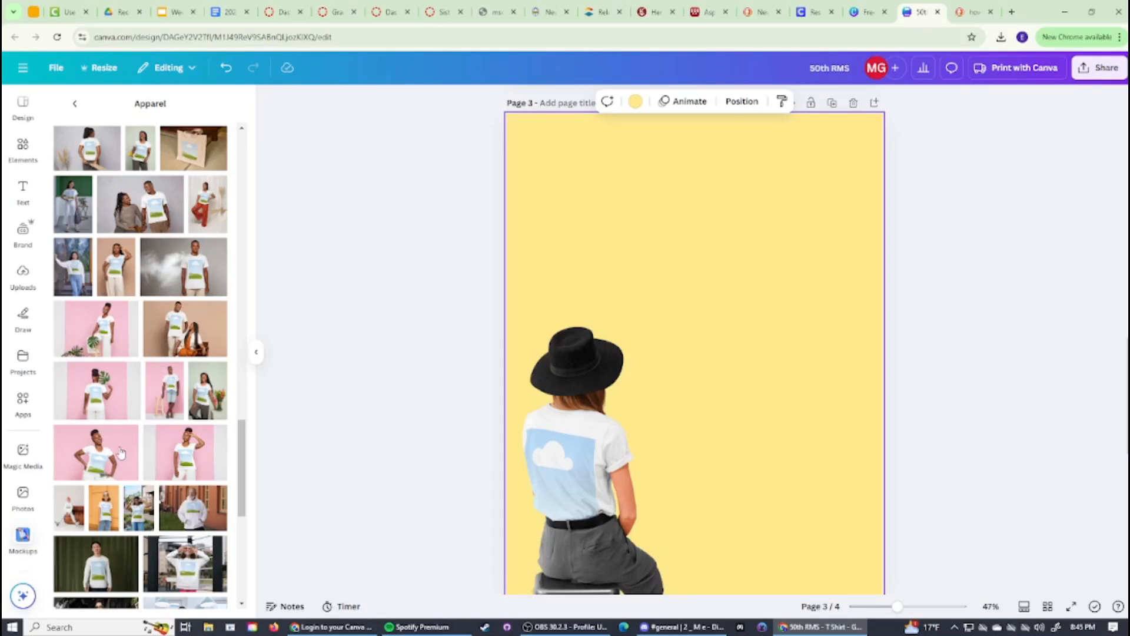
pyautogui.click(68, 462)
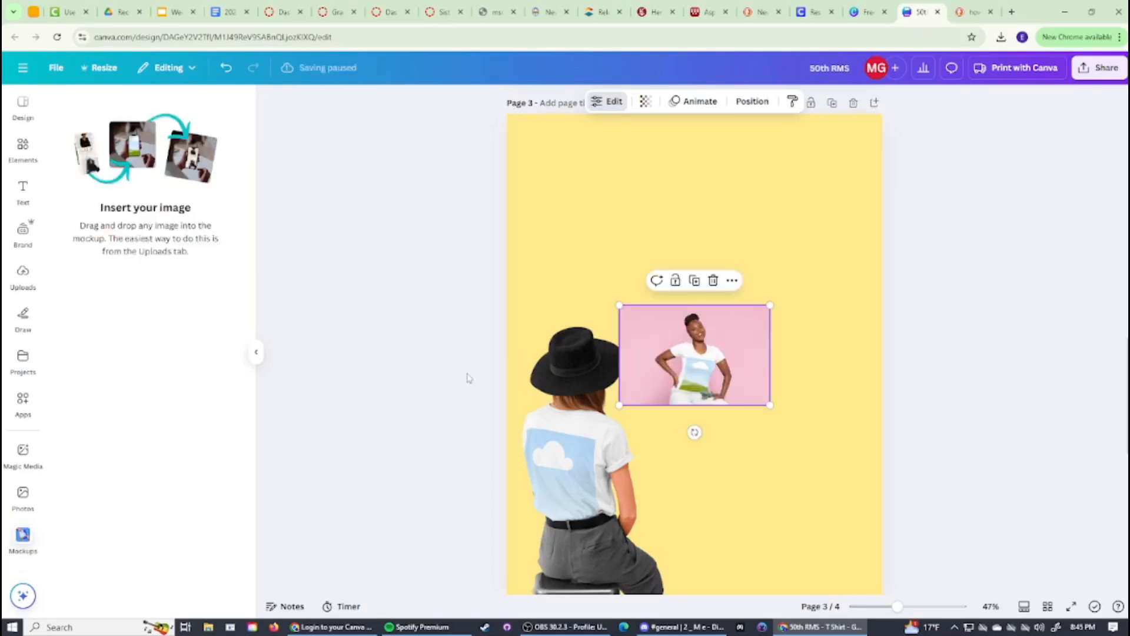
pyautogui.moveTo(619, 305); pyautogui.dragTo(759, 499)
pyautogui.moveTo(582, 370); pyautogui.dragTo(452, 283)
pyautogui.moveTo(709, 383); pyautogui.dragTo(769, 377)
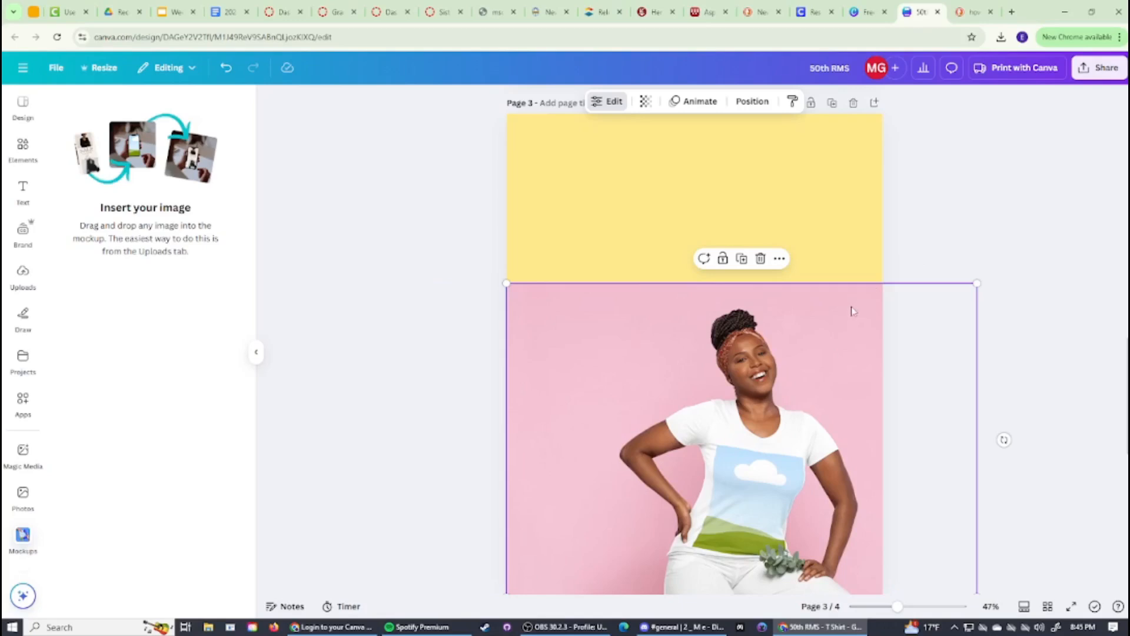
# - Send the pink-background mockup behind the woman in the black hat and shift it slightly to the right
pyautogui.rightClick(854, 311)
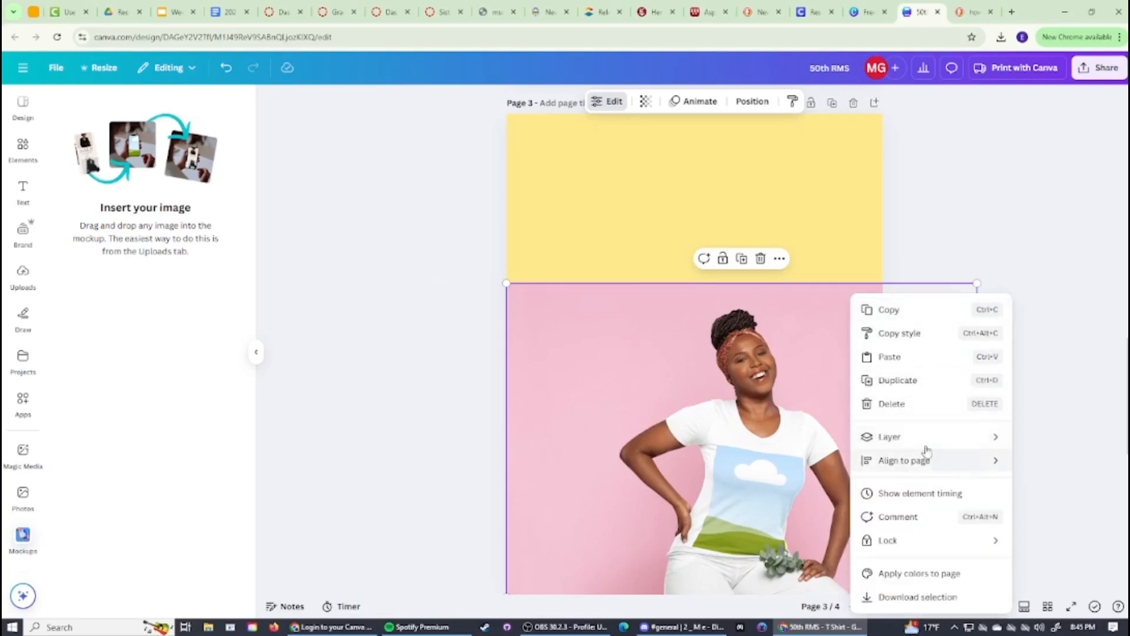
pyautogui.moveTo(901, 437)
pyautogui.click(770, 513)
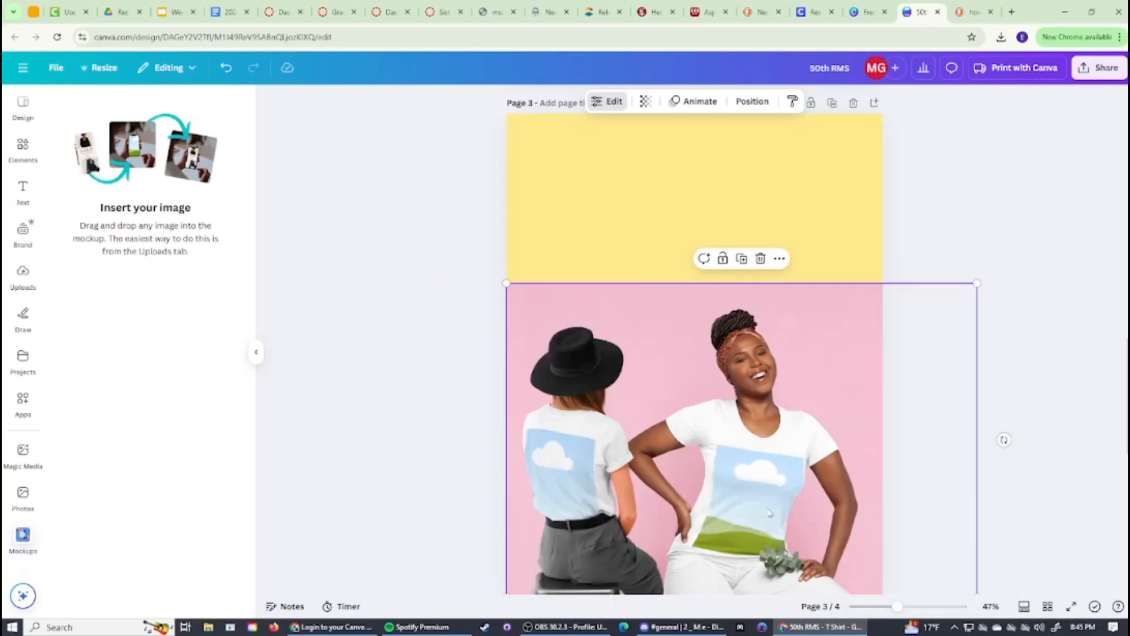
pyautogui.moveTo(775, 447); pyautogui.dragTo(790, 444)
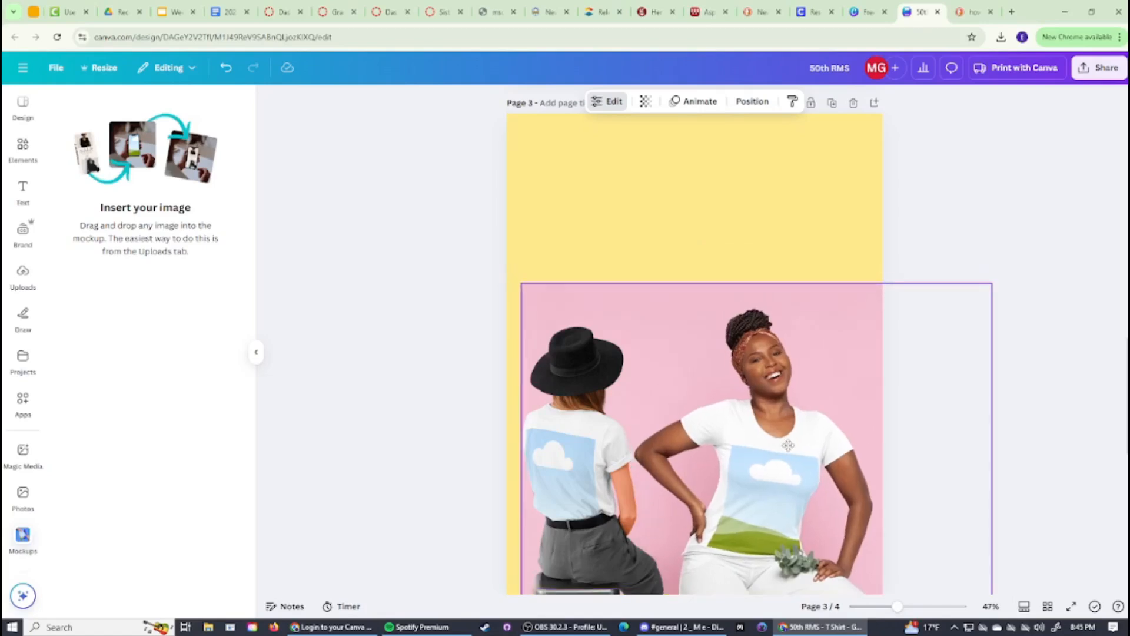
# - Enlarge both mockups and arrange them with the front-facing woman on the left and the woman in the hat on the right
pyautogui.click(612, 427)
pyautogui.moveTo(671, 327); pyautogui.dragTo(706, 245)
pyautogui.moveTo(633, 380); pyautogui.dragTo(638, 454)
pyautogui.moveTo(753, 428); pyautogui.dragTo(612, 432)
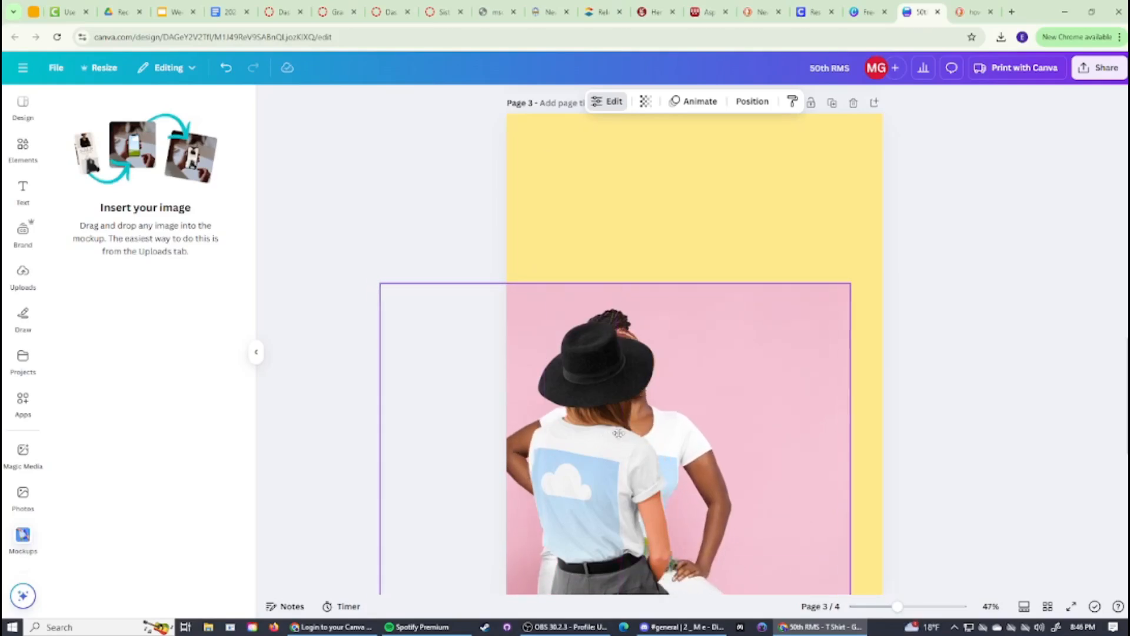
pyautogui.moveTo(856, 282); pyautogui.dragTo(897, 240)
pyautogui.moveTo(779, 305); pyautogui.dragTo(741, 315)
pyautogui.moveTo(569, 450); pyautogui.dragTo(591, 440)
pyautogui.moveTo(588, 478); pyautogui.dragTo(776, 463)
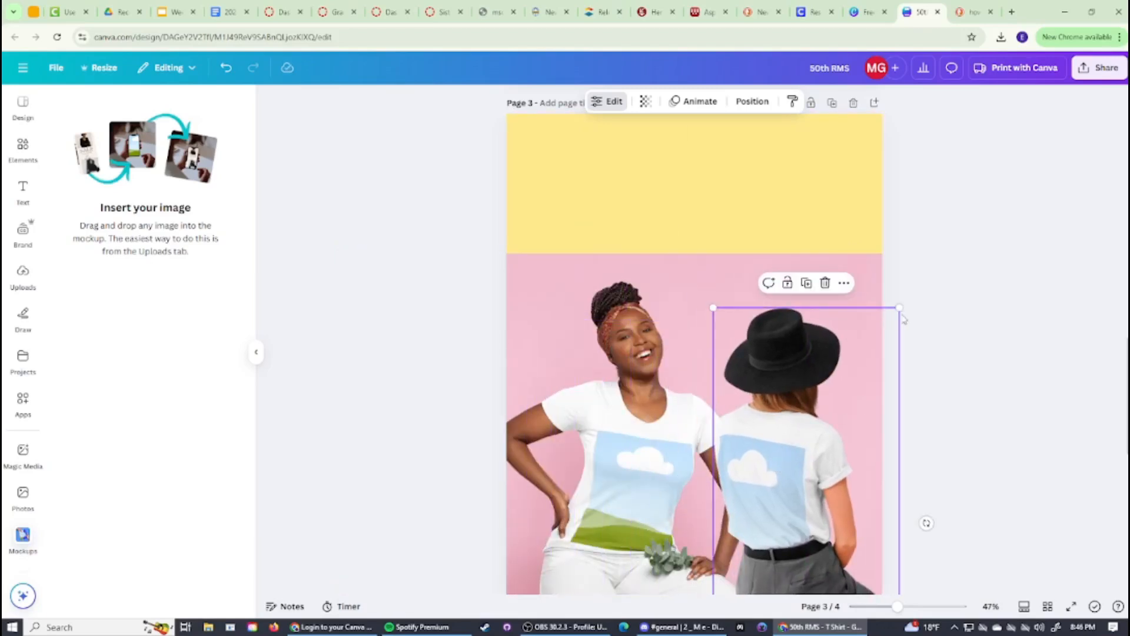
# - Enlarge the woman-in-hat mockup further and adjust both mockups' positions so the two women stand side by side
pyautogui.moveTo(900, 308); pyautogui.dragTo(922, 263)
pyautogui.moveTo(770, 424); pyautogui.dragTo(777, 431)
pyautogui.moveTo(647, 419)
pyautogui.mouseDown()
pyautogui.moveTo(613, 420)
pyautogui.moveTo(628, 420)
pyautogui.mouseUp()
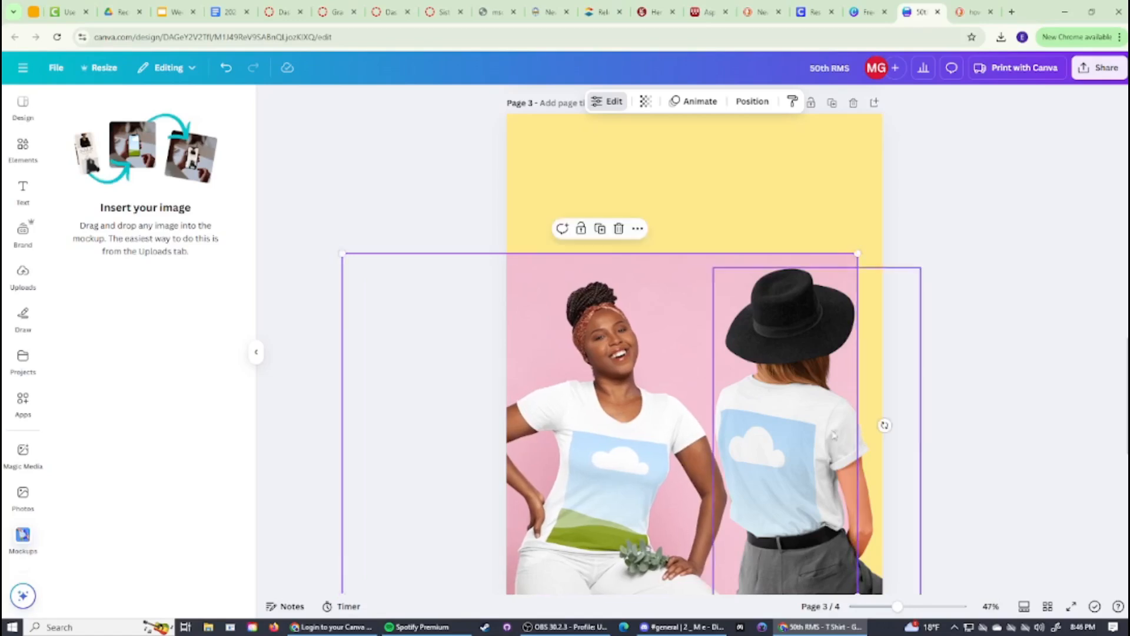
pyautogui.click(939, 435)
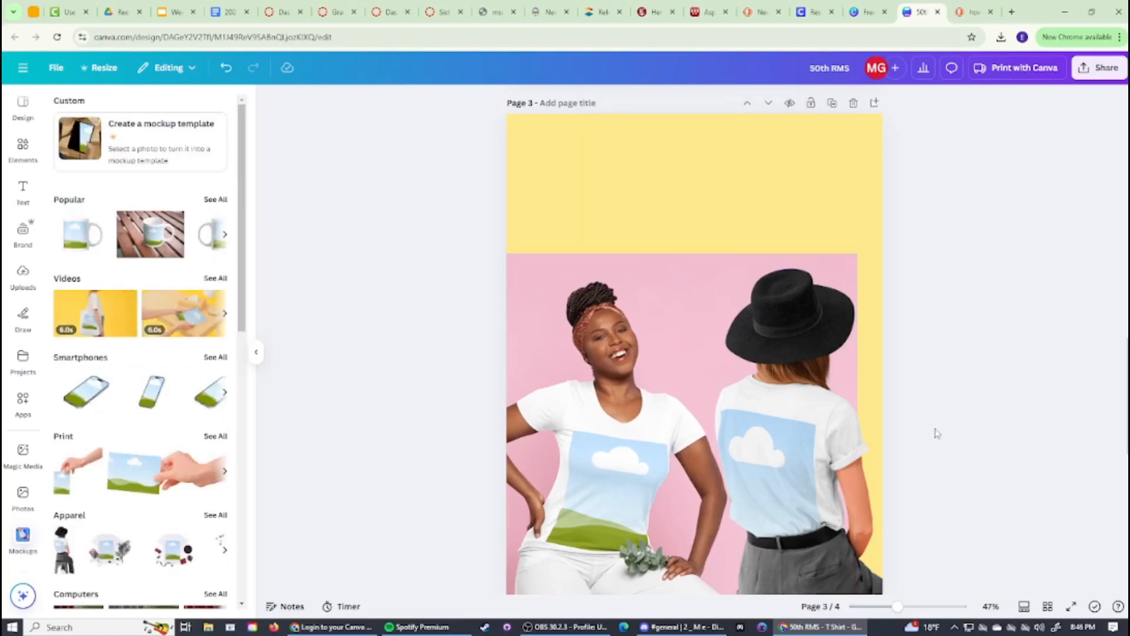
pyautogui.moveTo(792, 444); pyautogui.dragTo(800, 443)
pyautogui.click(1003, 410)
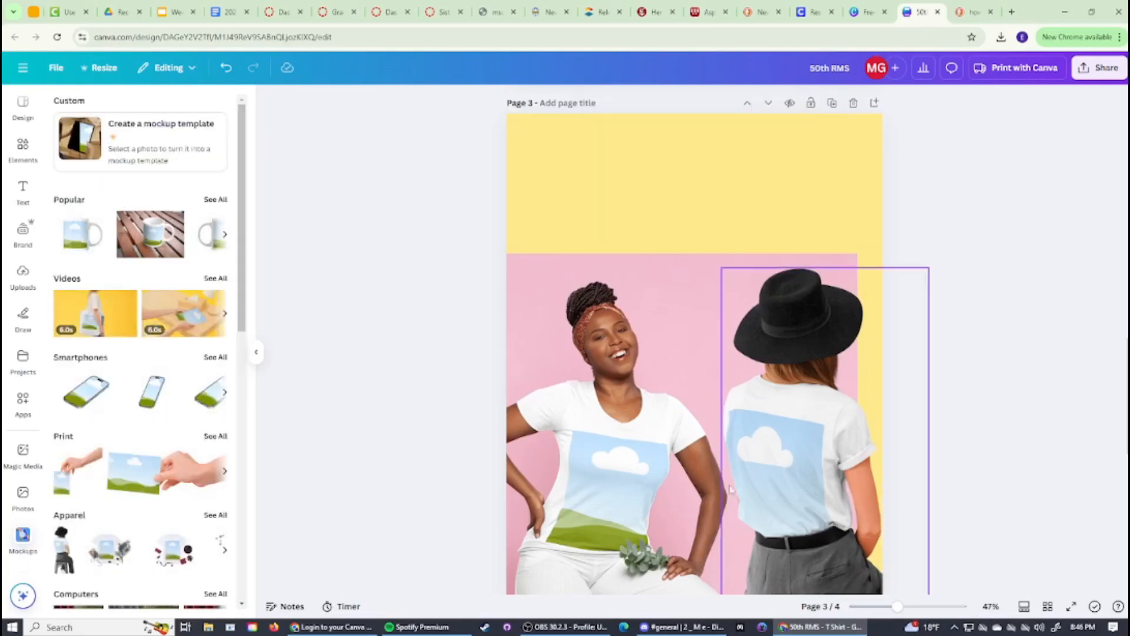
# - Upload Front.png and Back.png from the Downloads folder to the image uploads
pyautogui.click(25, 285)
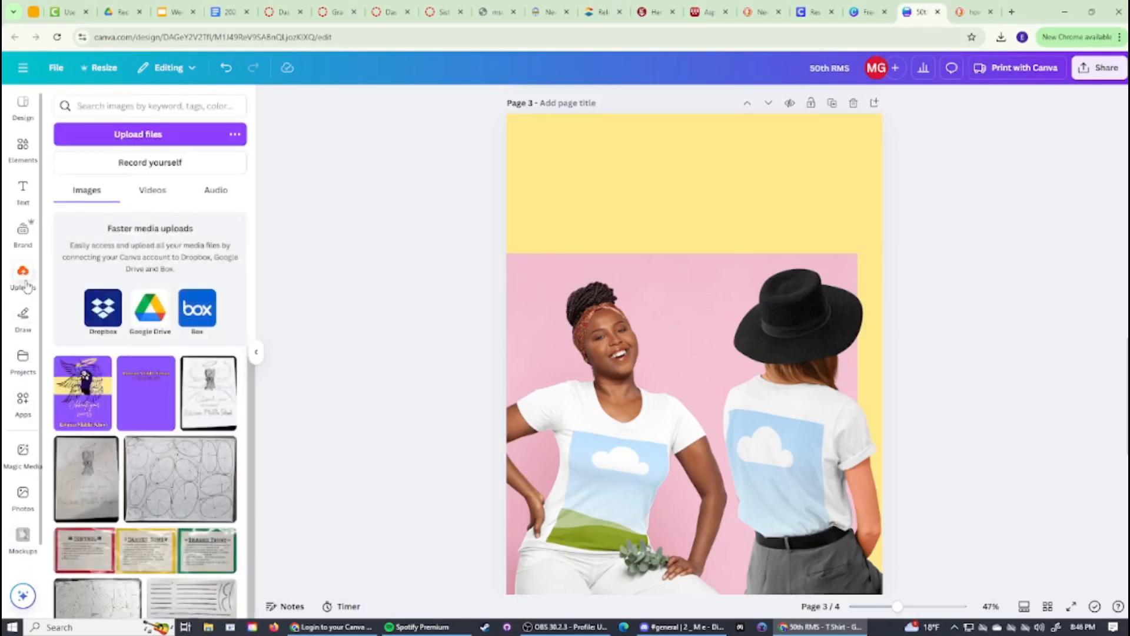
pyautogui.click(135, 138)
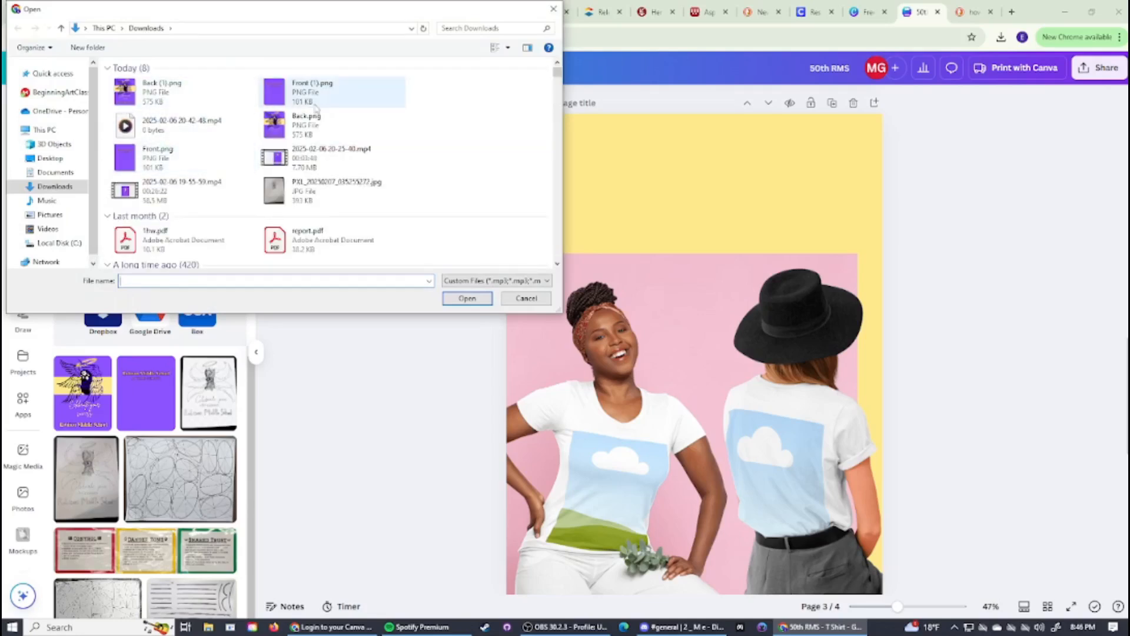
pyautogui.click(162, 157)
pyautogui.click(467, 298)
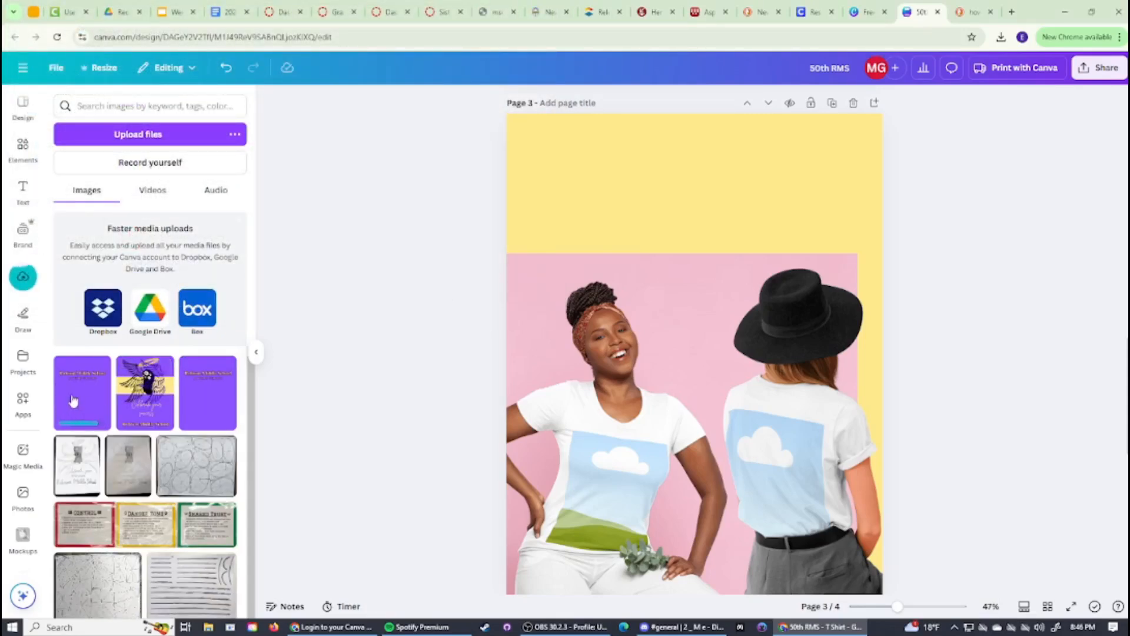
pyautogui.click(135, 135)
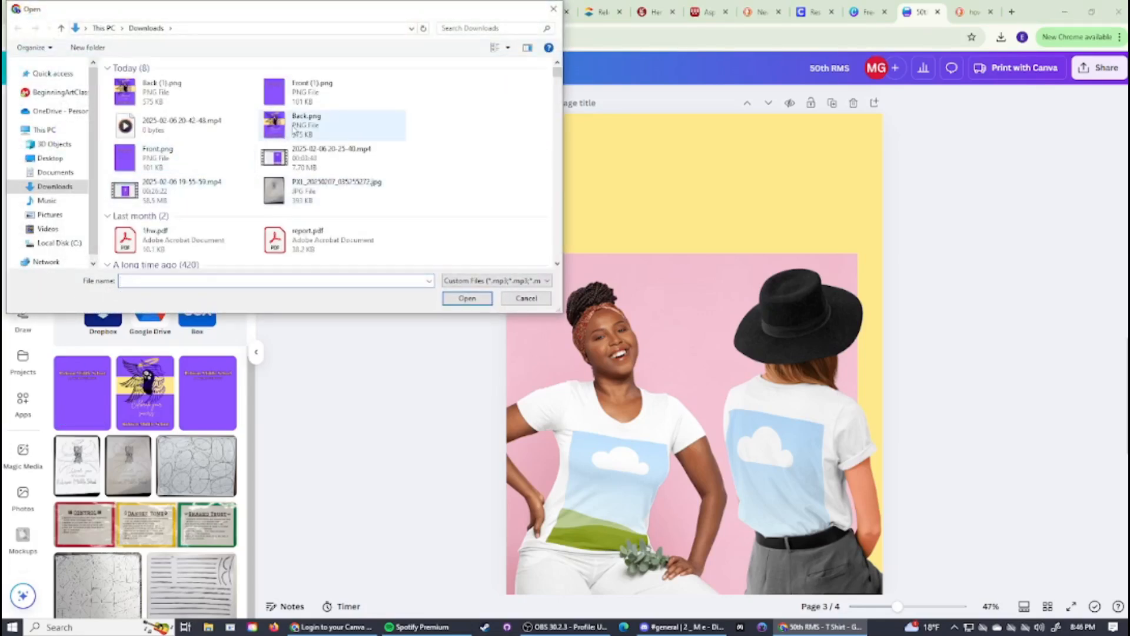
pyautogui.click(296, 127)
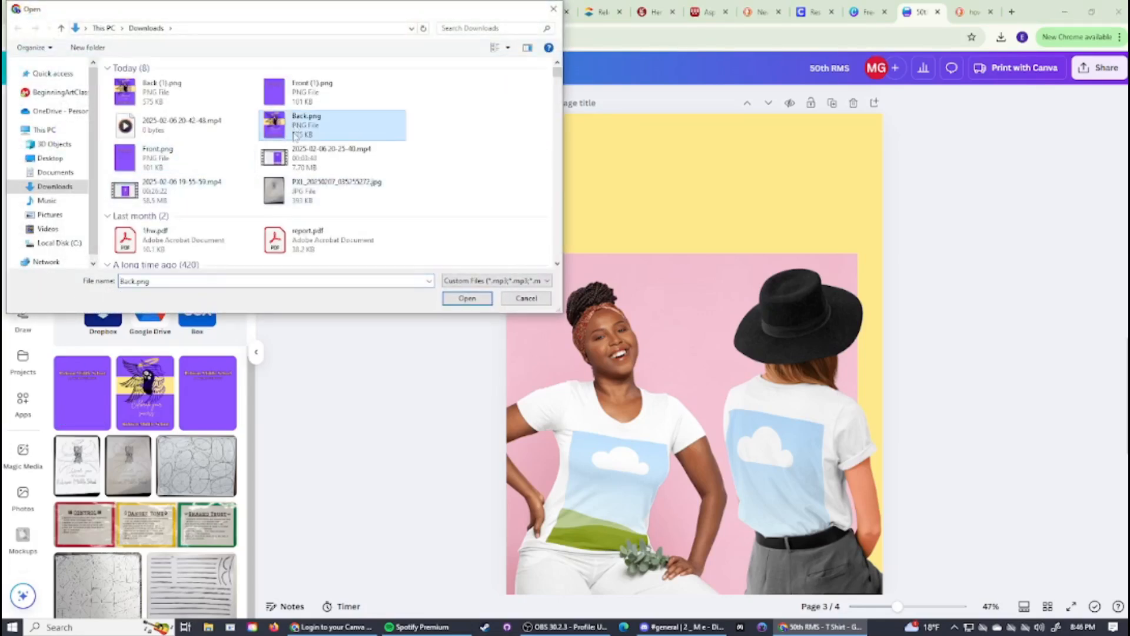
pyautogui.click(467, 298)
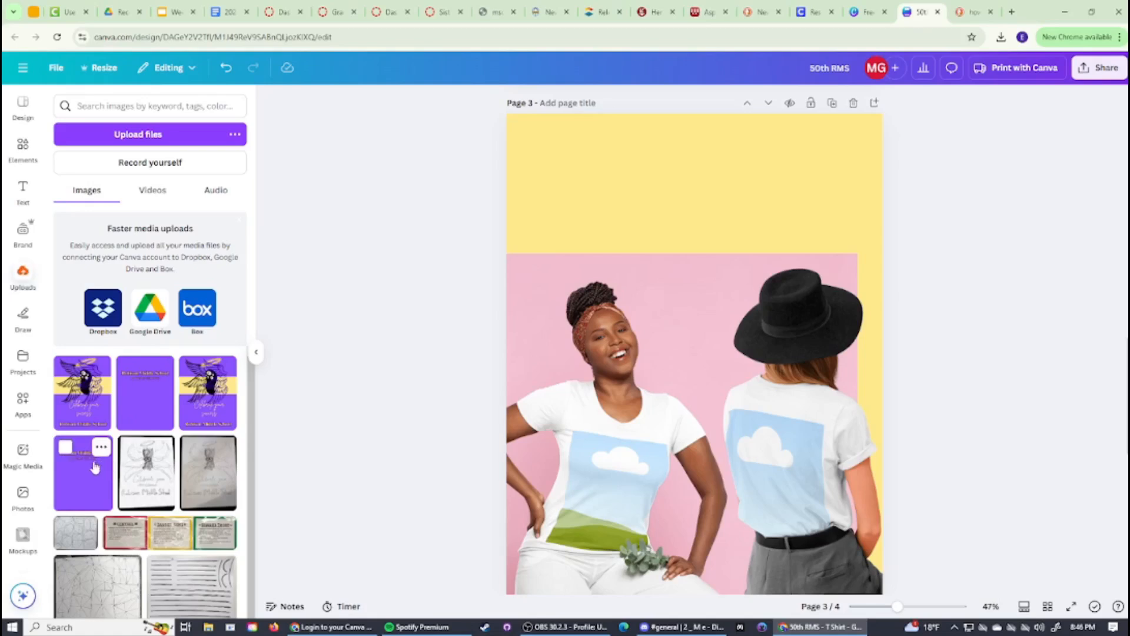
# - Place the uploaded front design on the front-facing woman's shirt and recolor the shirt with the matching purple document color
pyautogui.moveTo(91, 479); pyautogui.dragTo(606, 472)
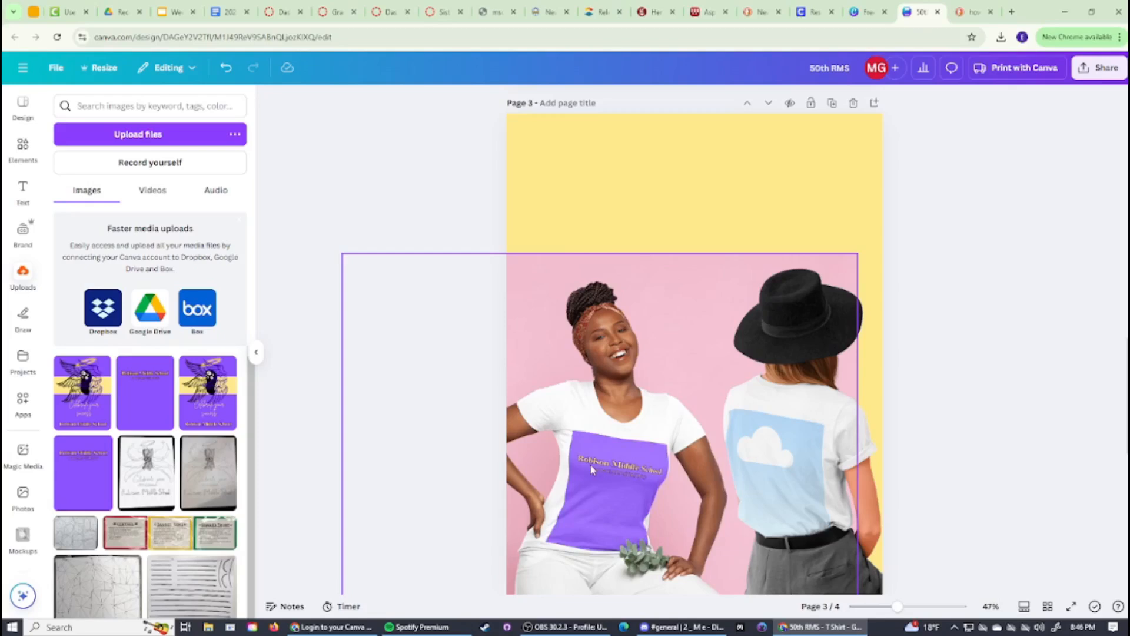
pyautogui.click(601, 498)
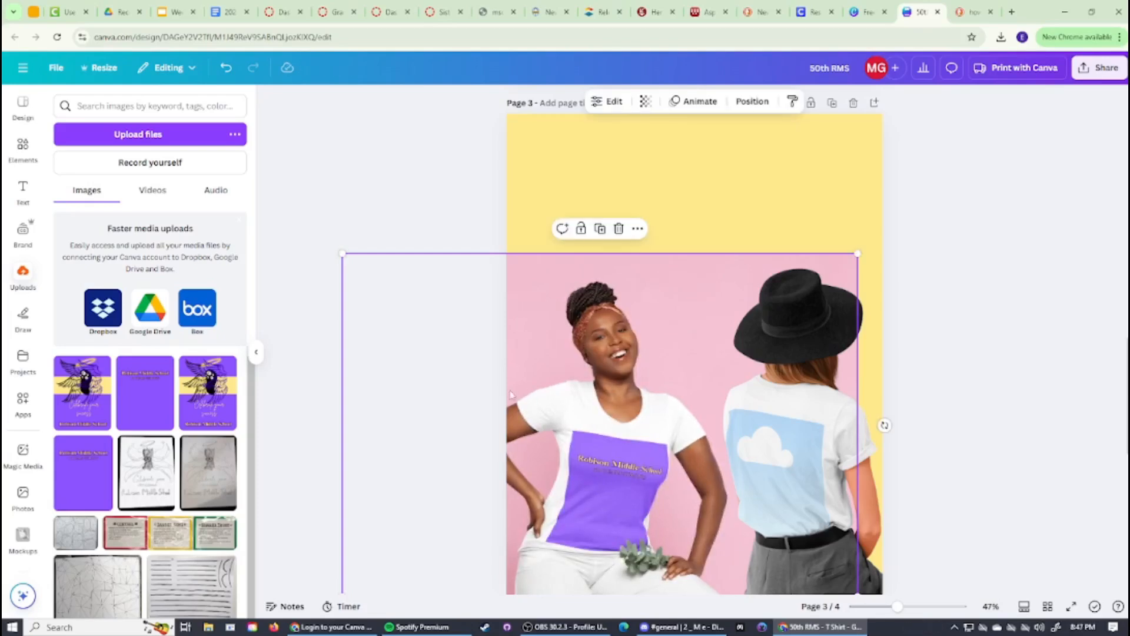
pyautogui.doubleClick(599, 456)
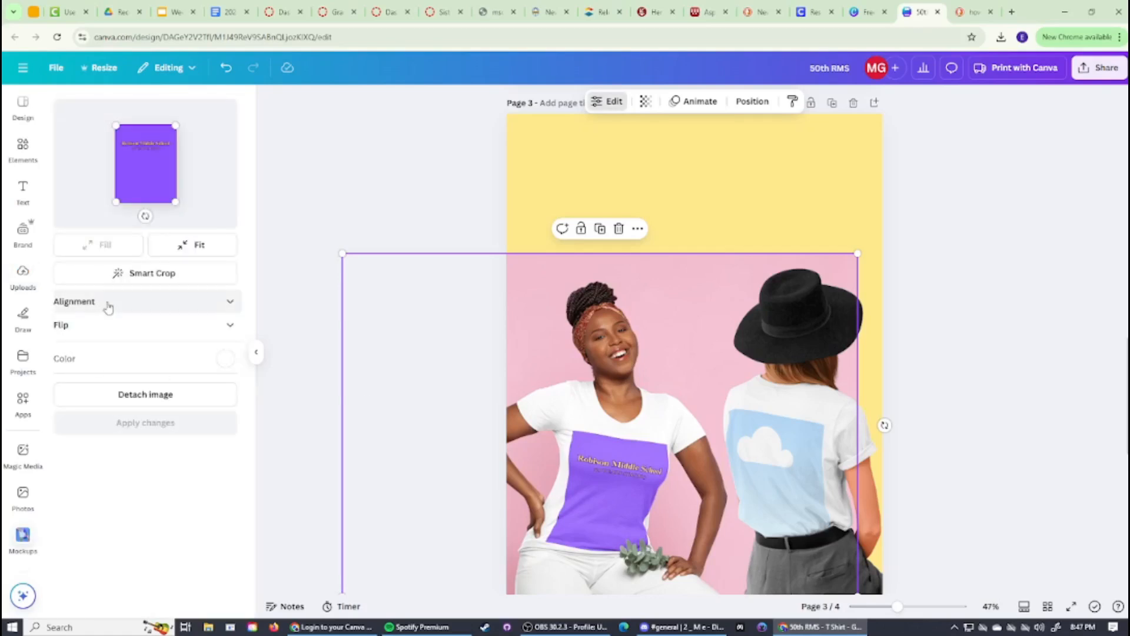
pyautogui.click(225, 359)
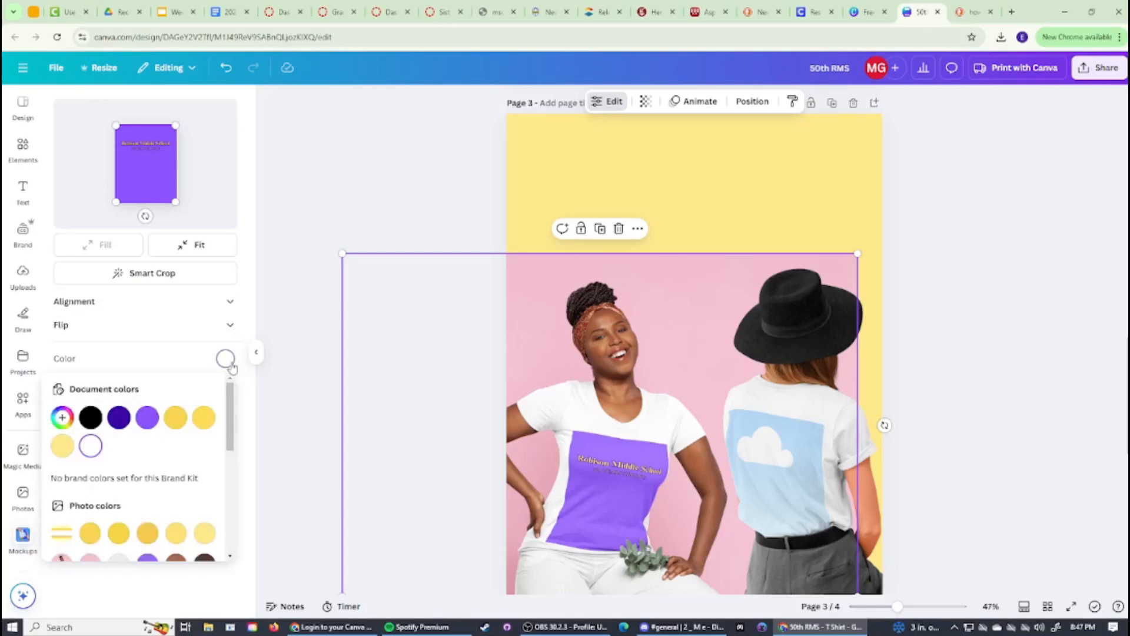
pyautogui.click(154, 424)
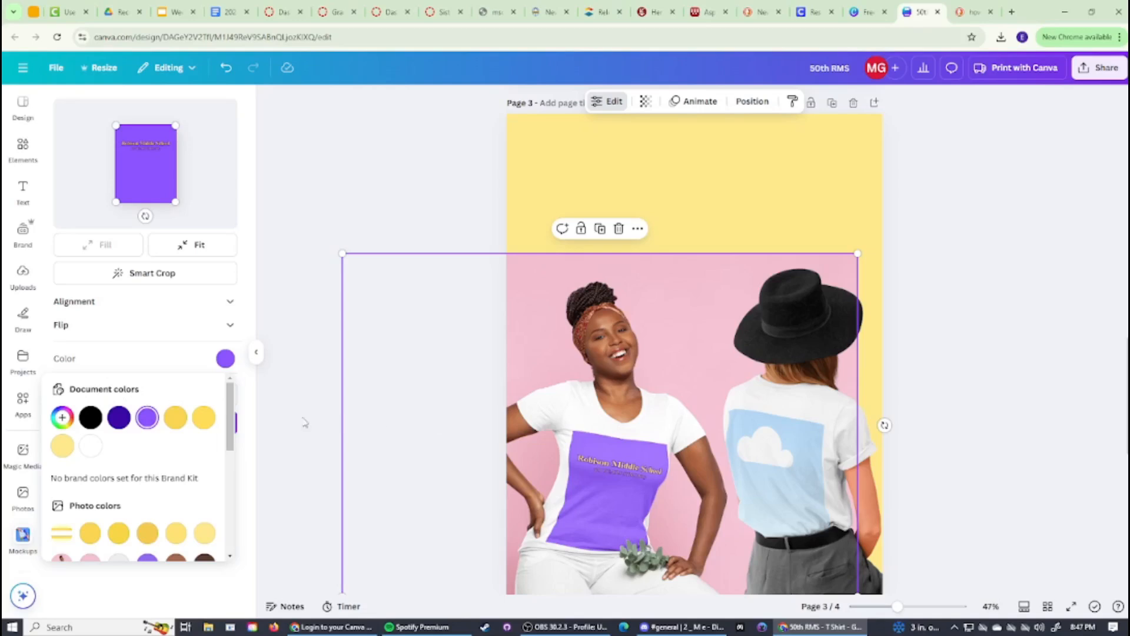
pyautogui.click(225, 359)
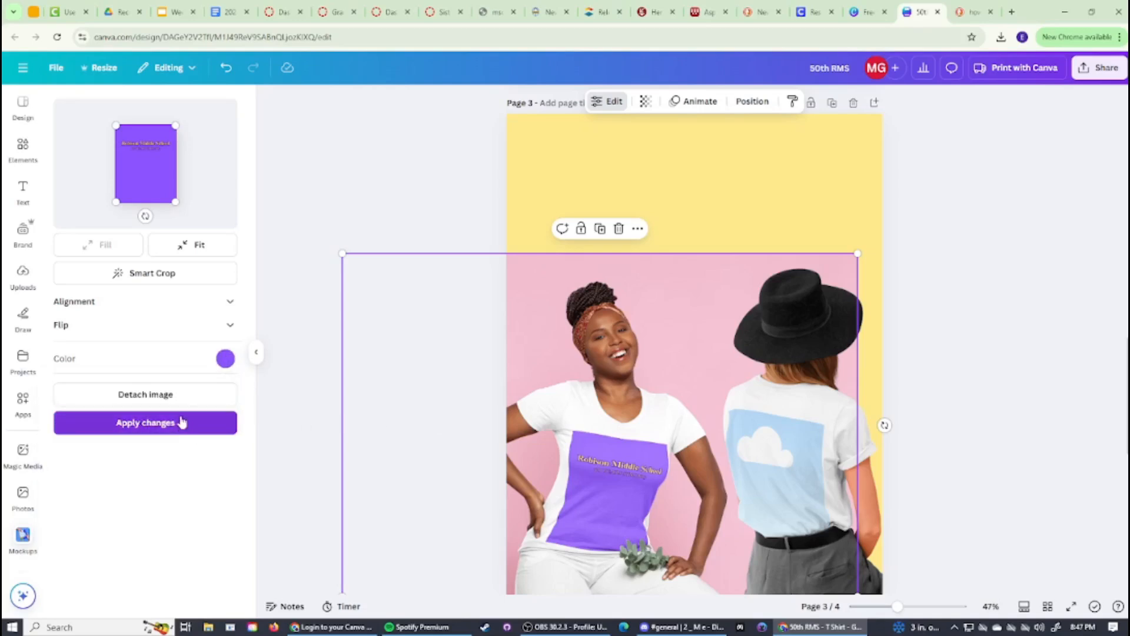
pyautogui.click(181, 424)
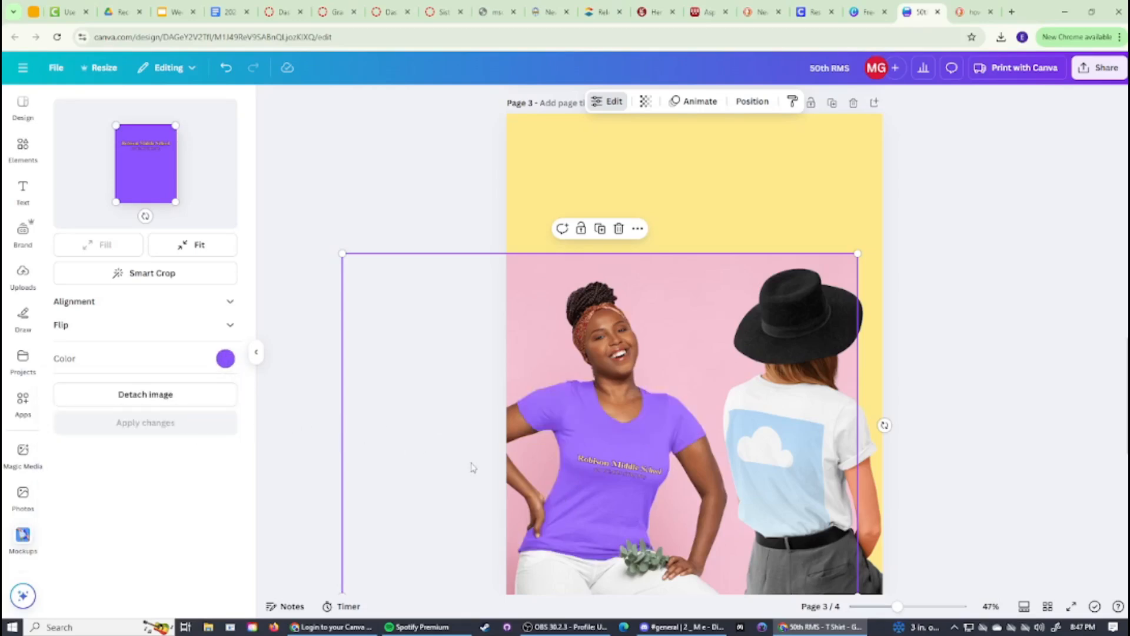
# - Place the uploaded back design with the winged figure on the shirt of the woman in the black hat
pyautogui.click(826, 451)
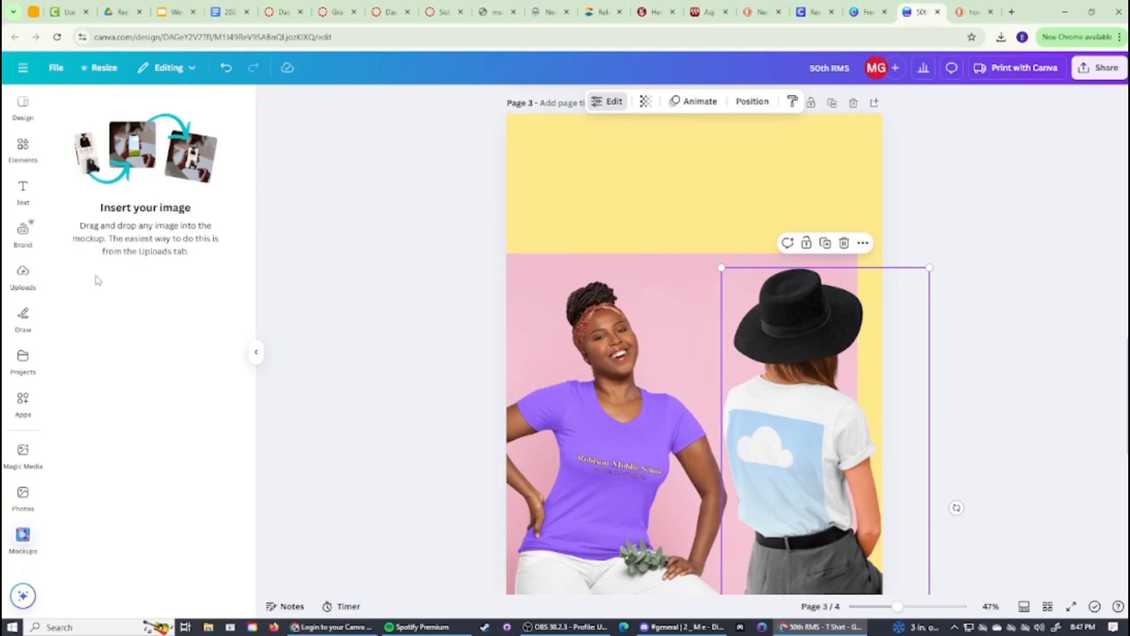
pyautogui.click(23, 274)
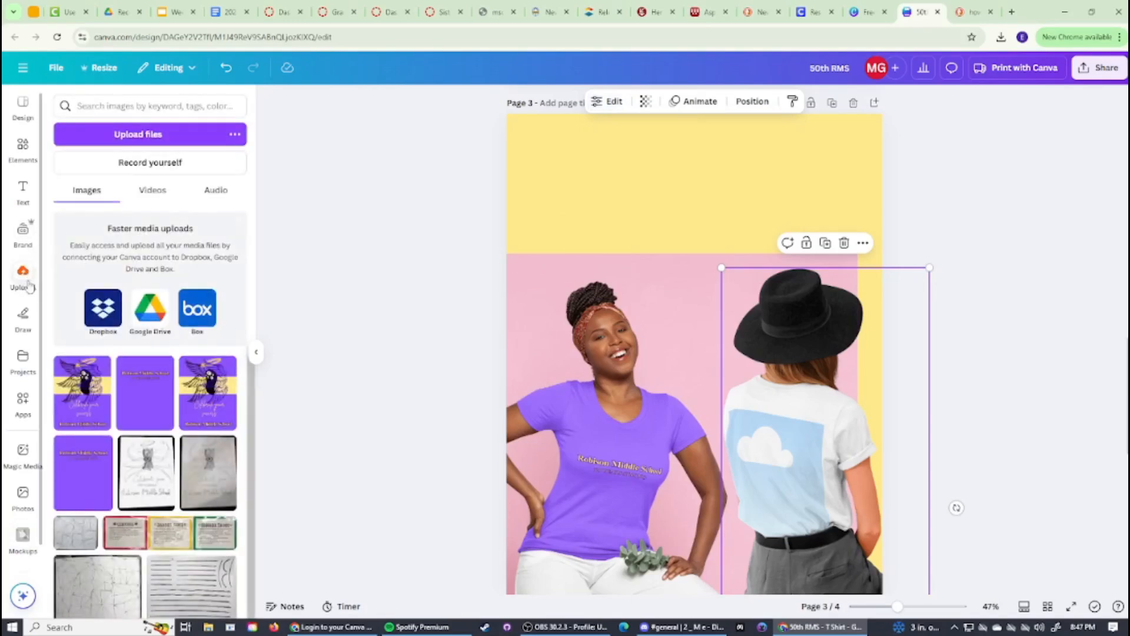
pyautogui.moveTo(93, 400); pyautogui.dragTo(781, 450)
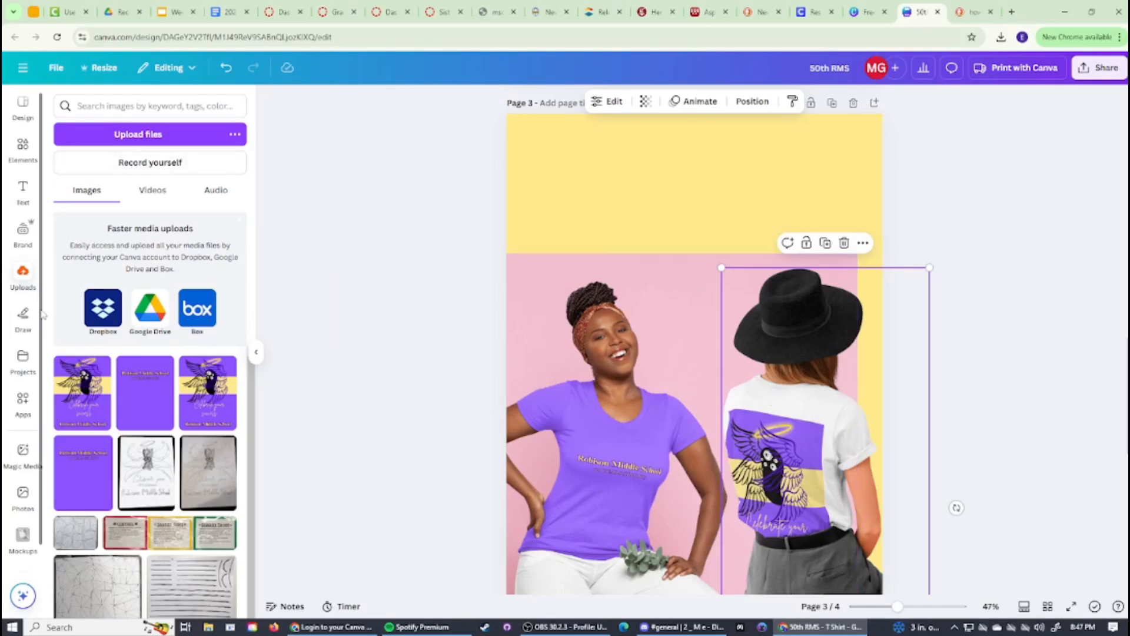
pyautogui.click(1026, 374)
# - Recolor the shirt of the woman in the black hat with the same purple document color and apply the change
pyautogui.doubleClick(796, 419)
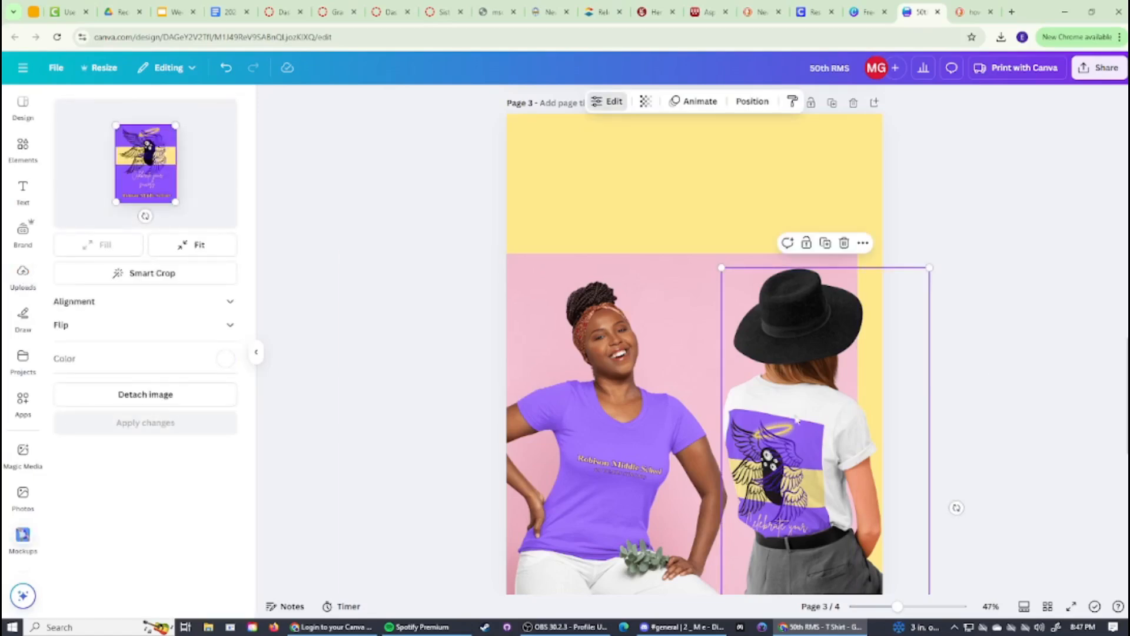
pyautogui.click(233, 362)
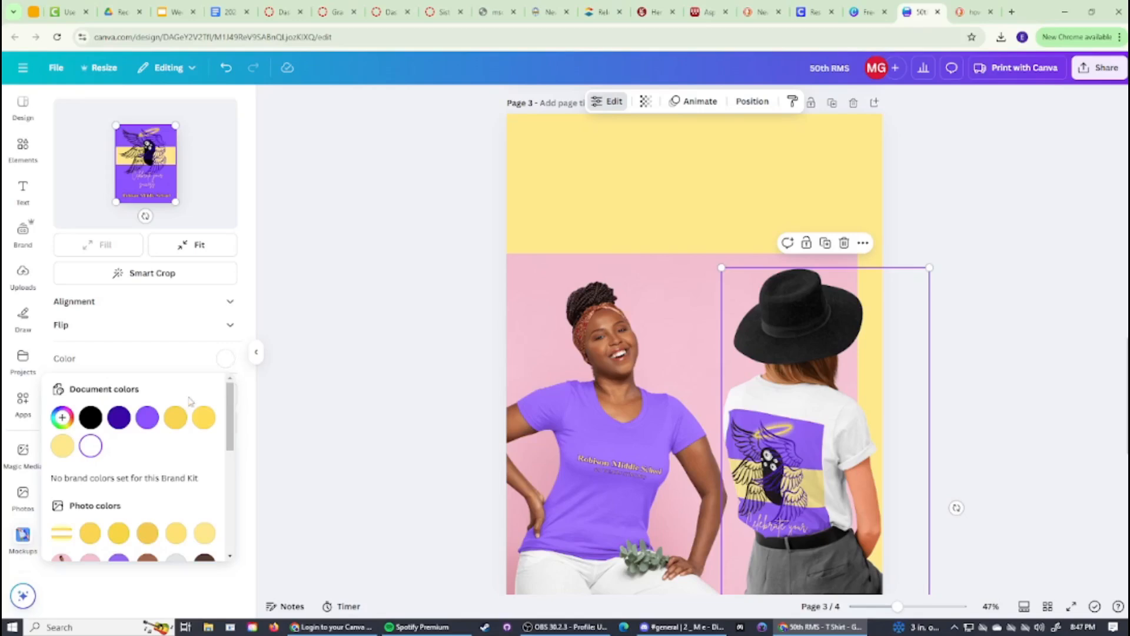
pyautogui.click(148, 417)
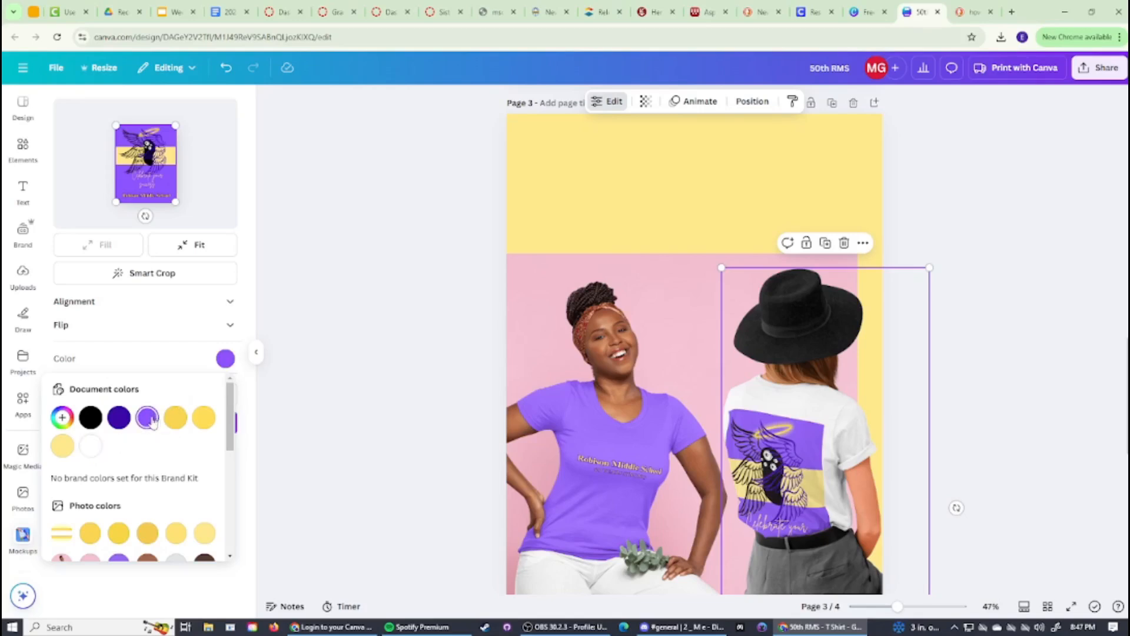
pyautogui.click(245, 407)
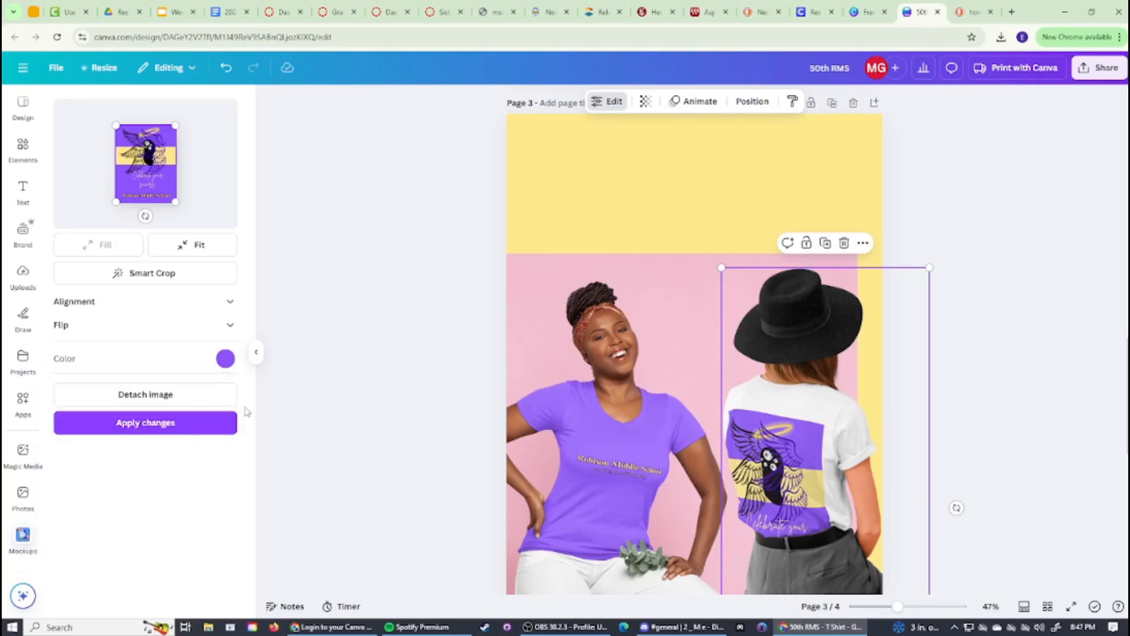
pyautogui.click(193, 429)
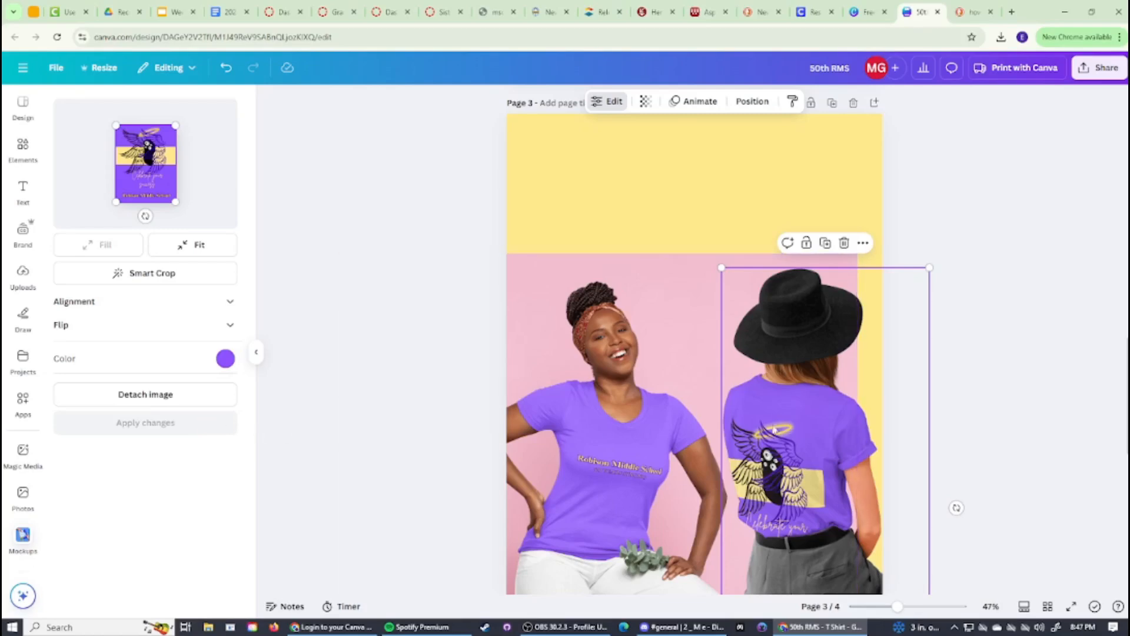
pyautogui.click(1010, 441)
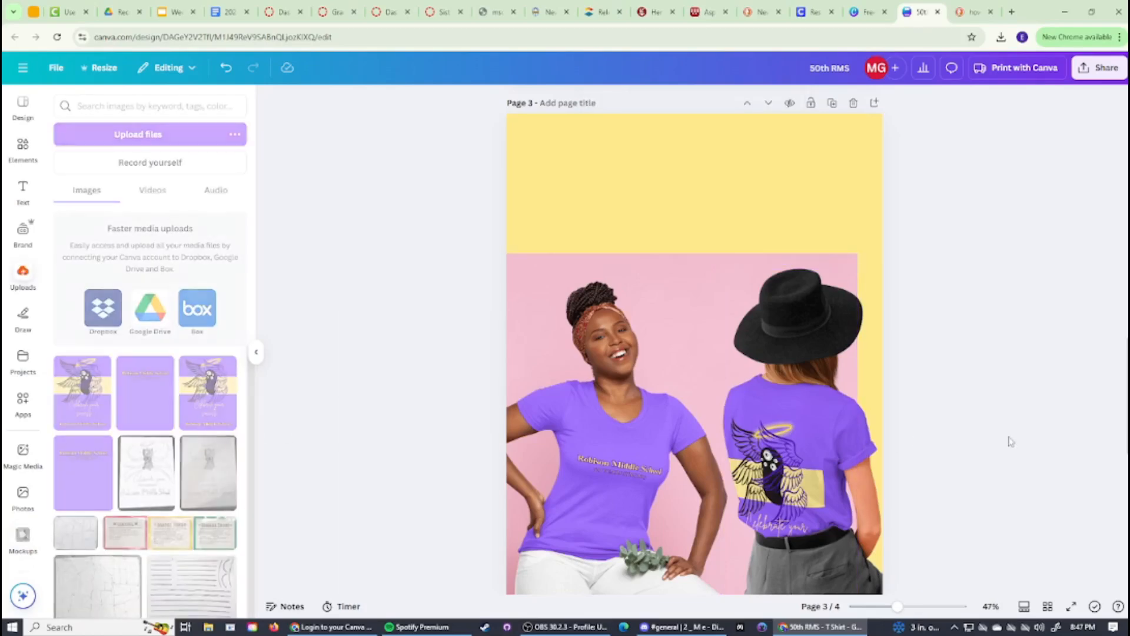
# - Add a subheading text box to page 3 and move it to the yellow area above the mockups
pyautogui.scroll(-2, 1009, 401)
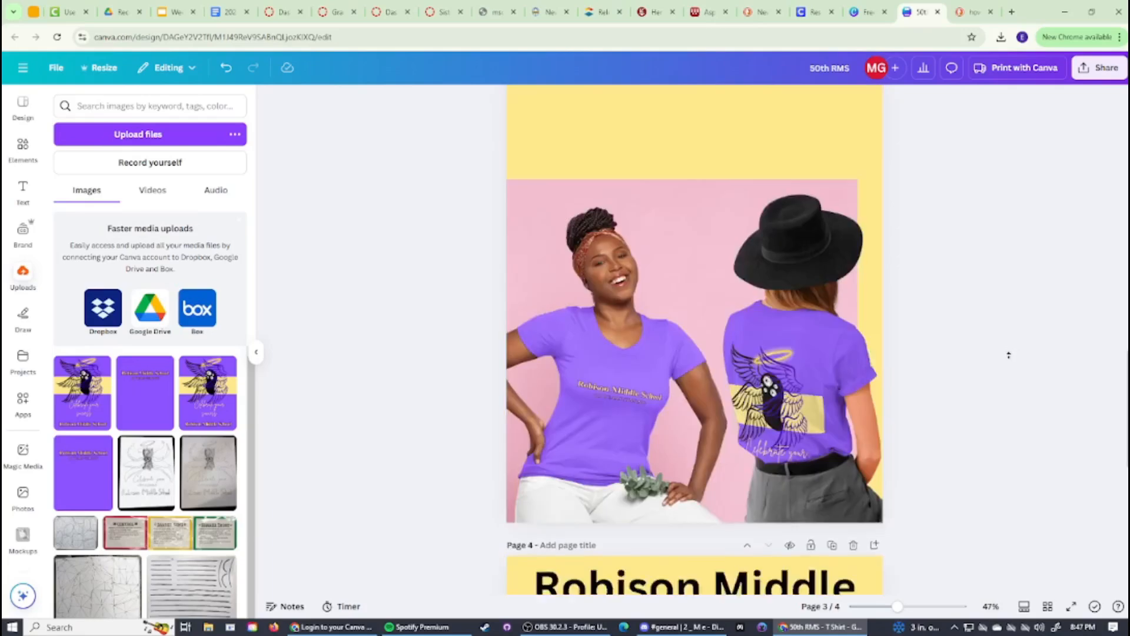
pyautogui.scroll(10, 1010, 353)
pyautogui.scroll(-6, 1010, 380)
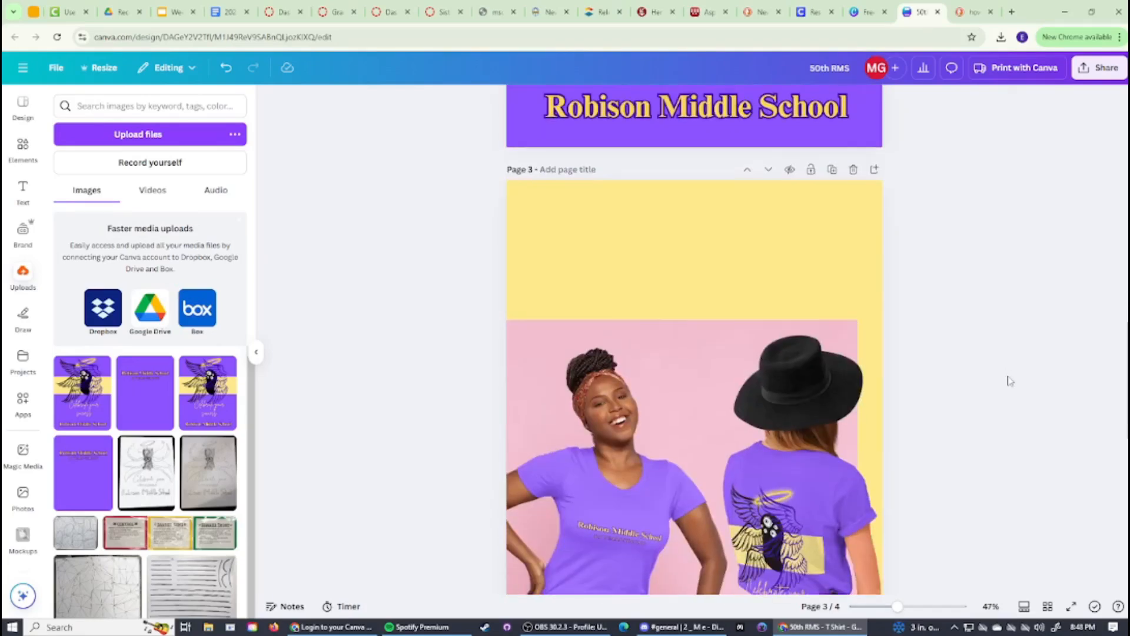
pyautogui.scroll(-1, 1010, 382)
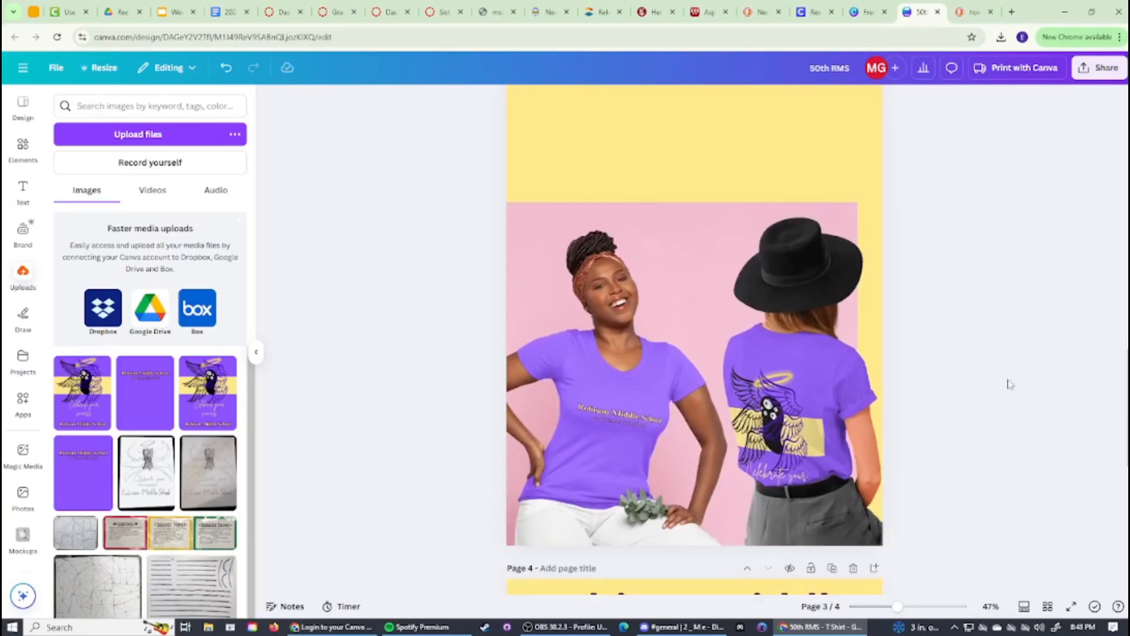
pyautogui.scroll(2, 1009, 384)
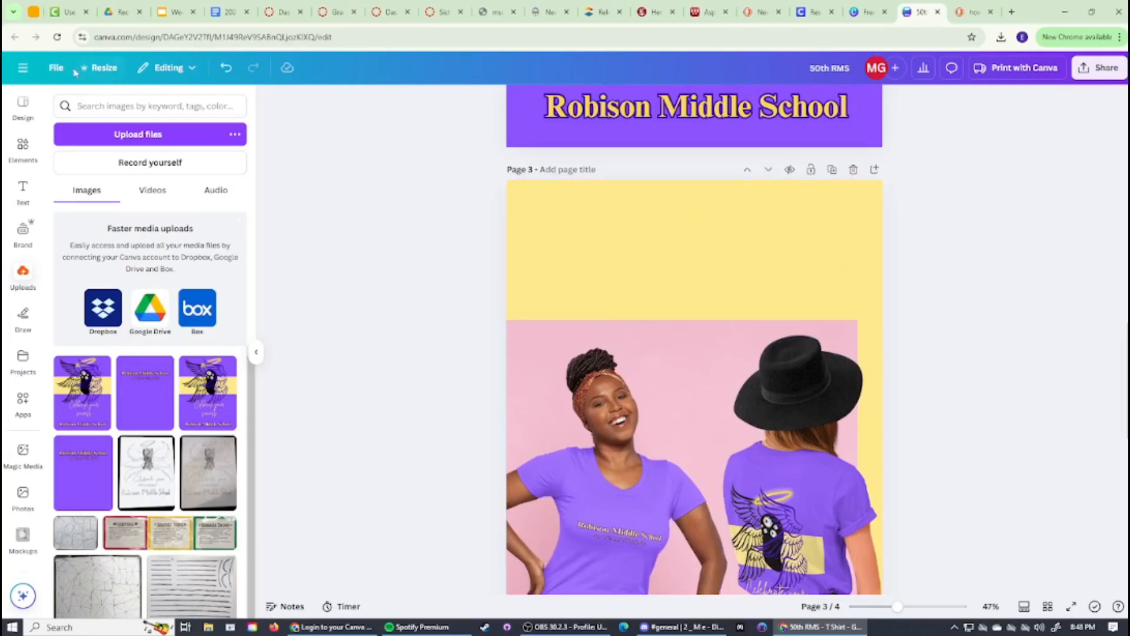
pyautogui.click(22, 191)
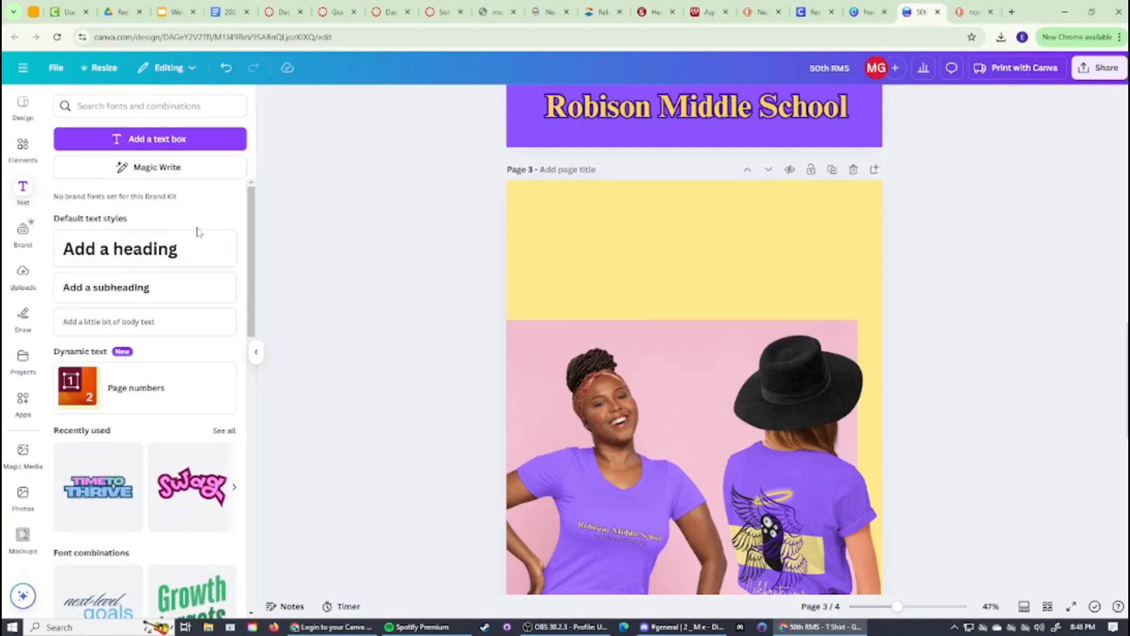
pyautogui.click(172, 293)
pyautogui.moveTo(709, 429); pyautogui.dragTo(633, 252)
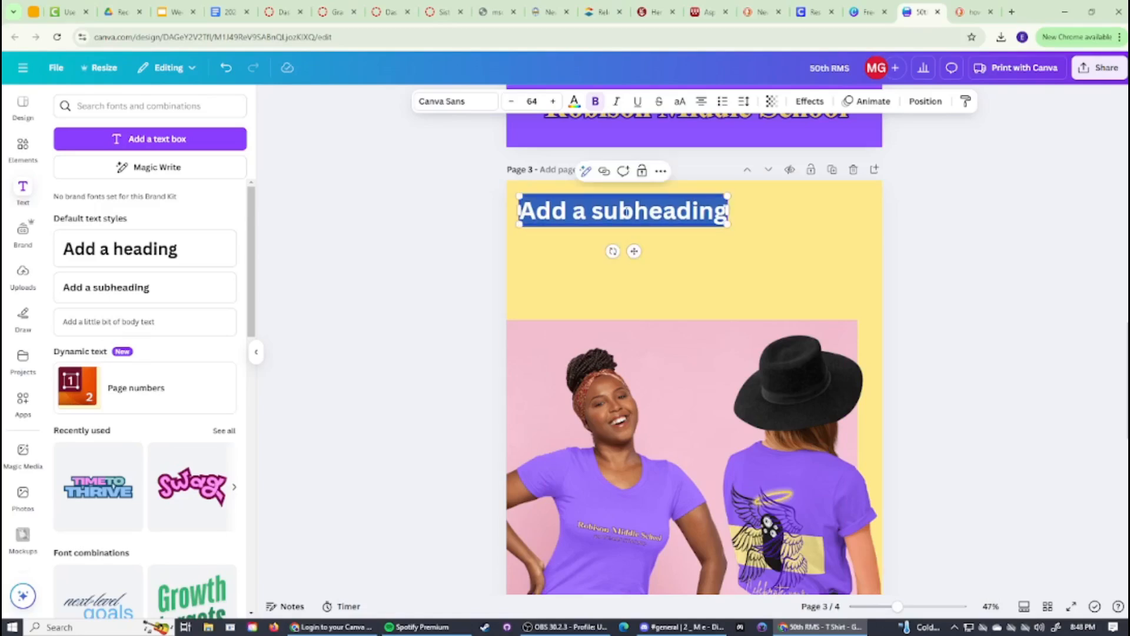
# - Replace the subheading text with "50th T Shirt Design Entry" and widen the text box so it fits on one line
pyautogui.write('T')
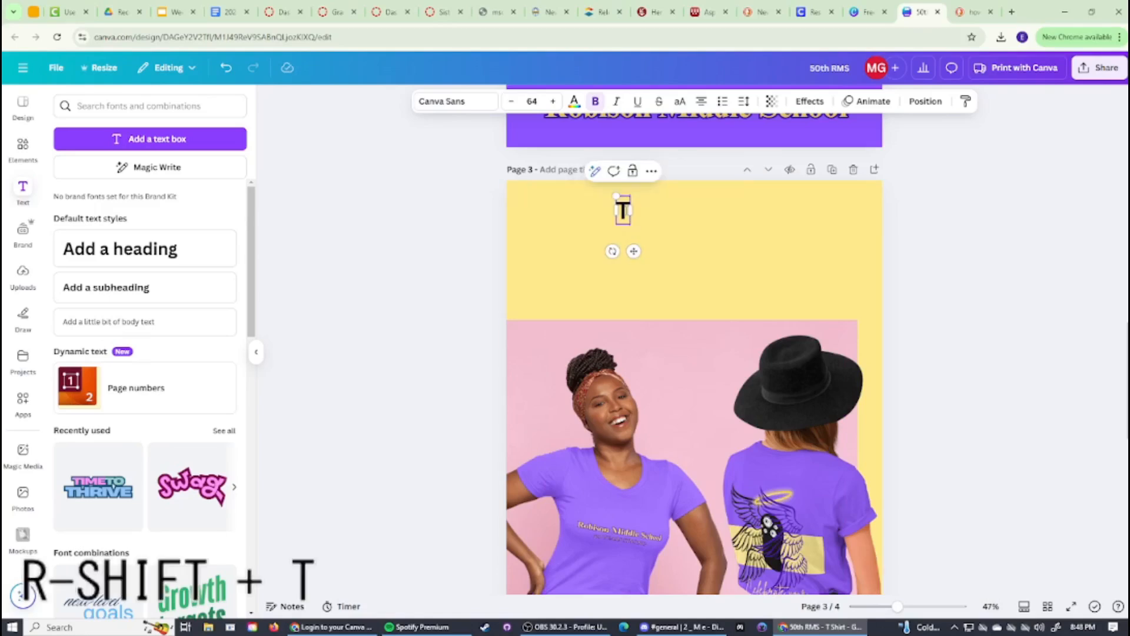
pyautogui.write('s')
pyautogui.press('BackSpace')
pyautogui.press('BackSpace')
pyautogui.write('5')
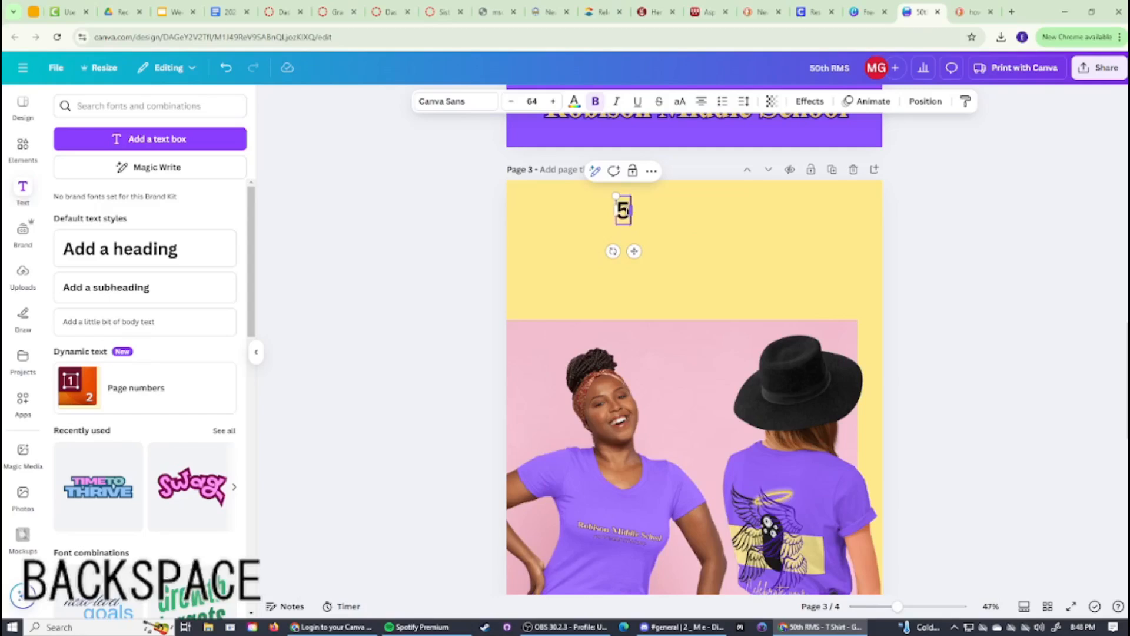
pyautogui.write('0th T')
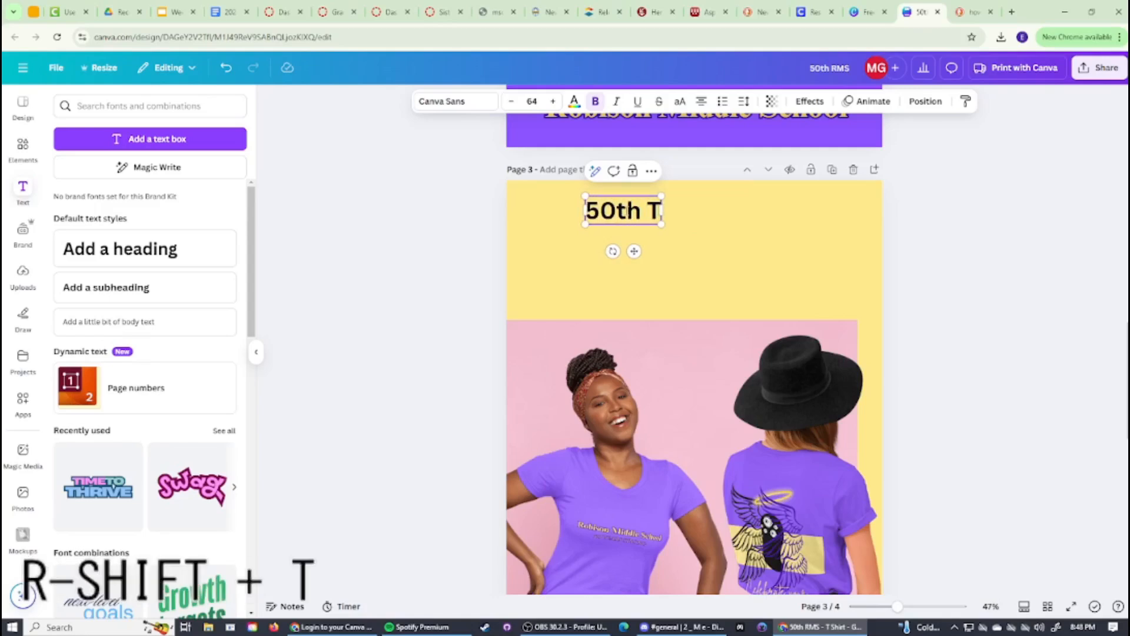
pyautogui.write('Shirt')
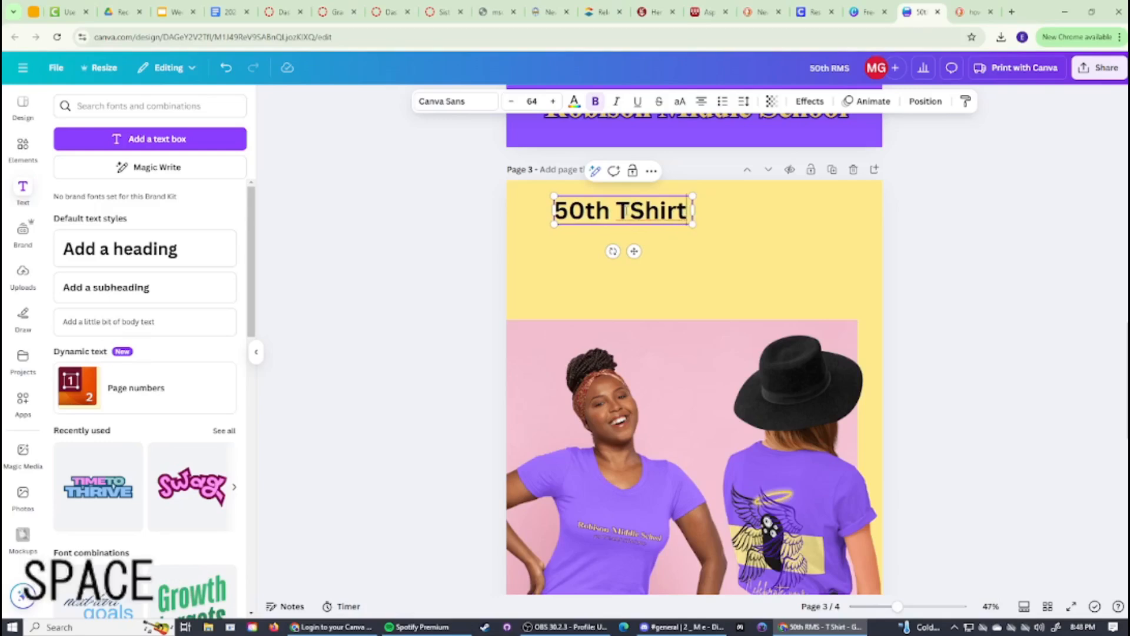
pyautogui.press('Left')
pyautogui.press('Right')
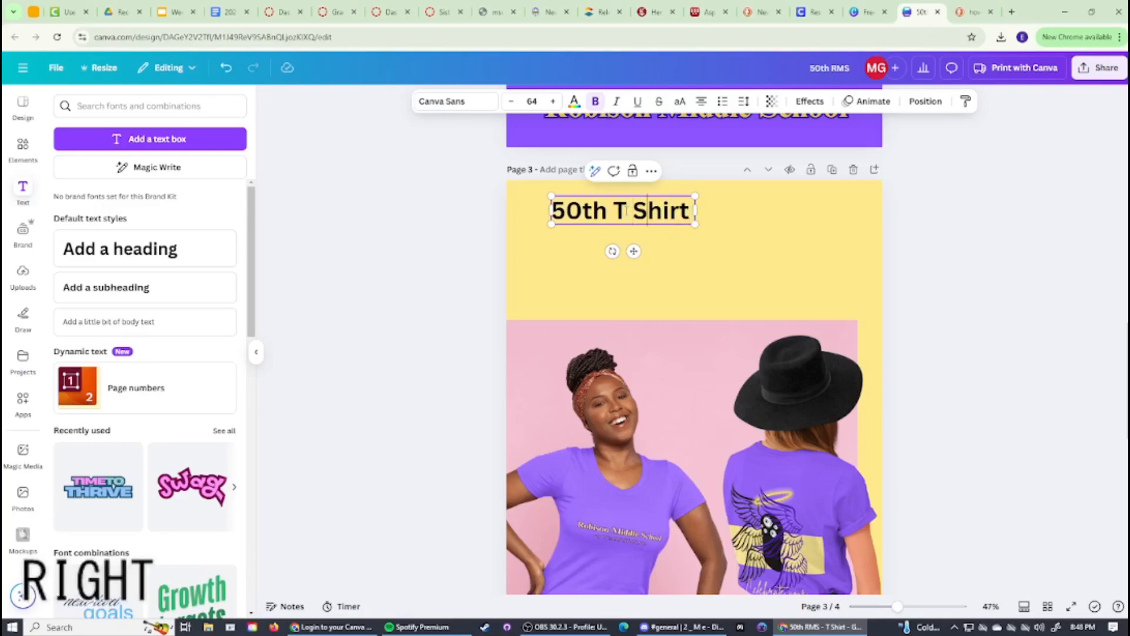
pyautogui.write('D')
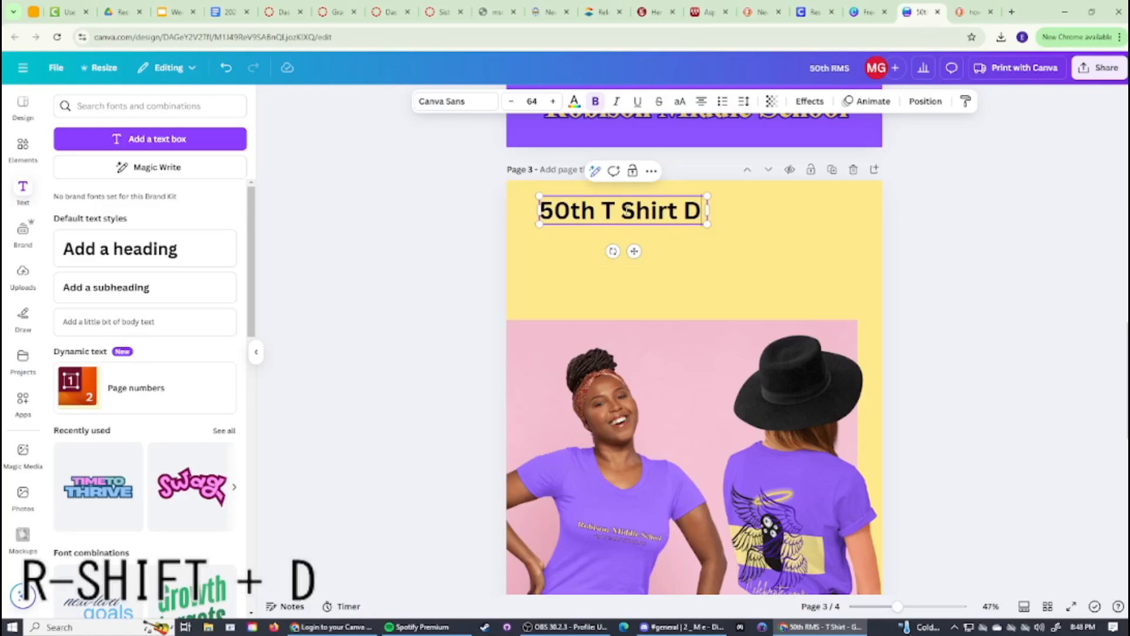
pyautogui.write('esign End')
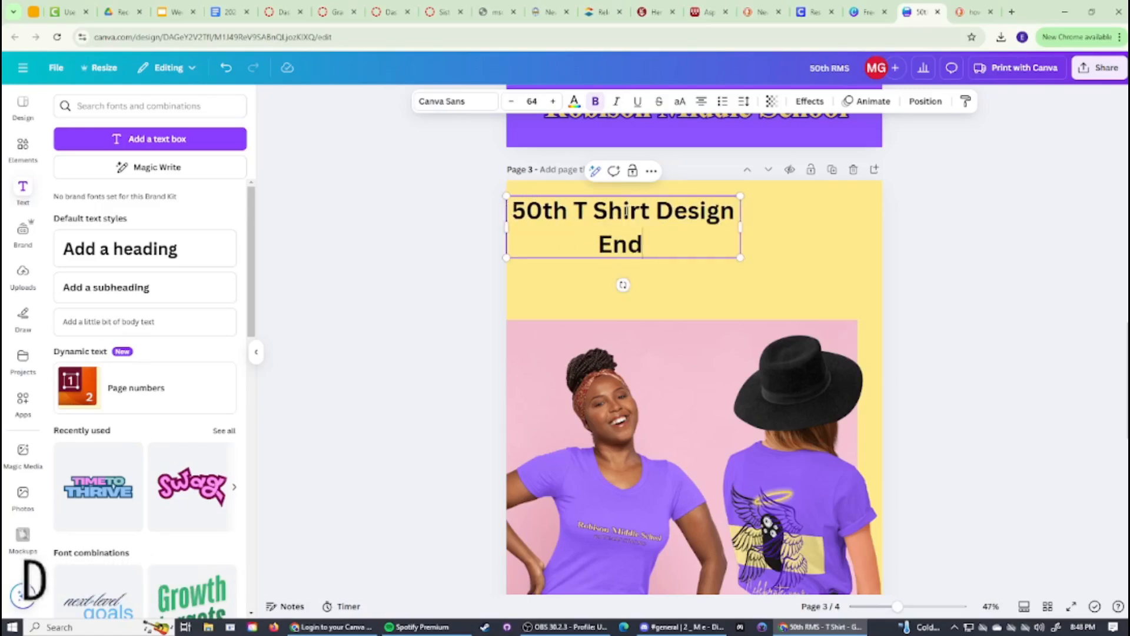
pyautogui.press('BackSpace')
pyautogui.write('try')
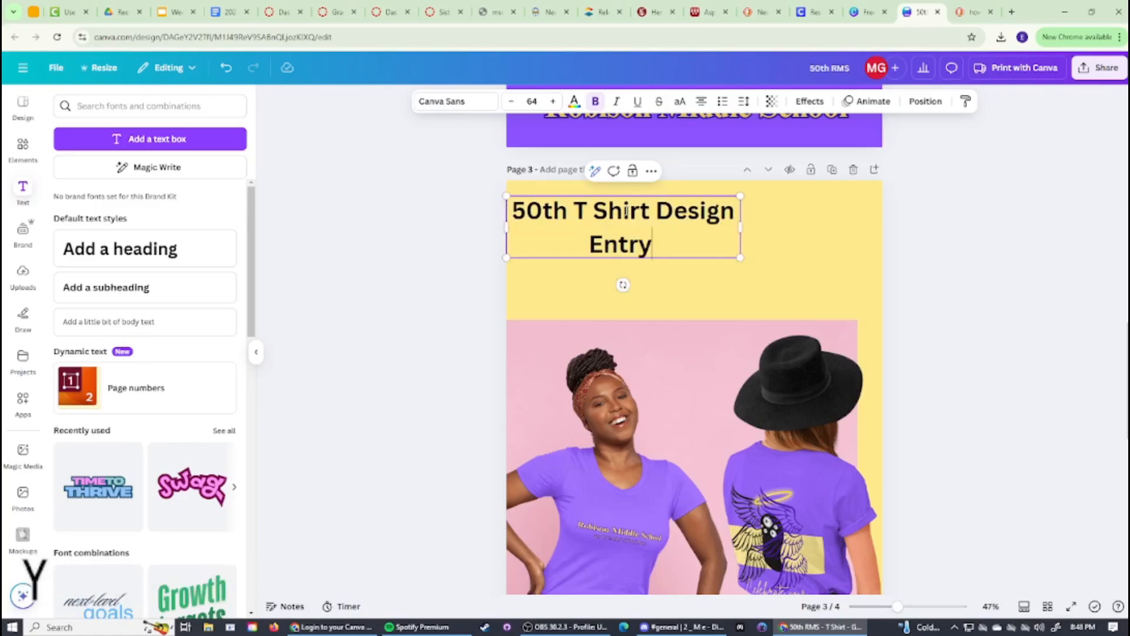
pyautogui.moveTo(741, 227); pyautogui.dragTo(845, 225)
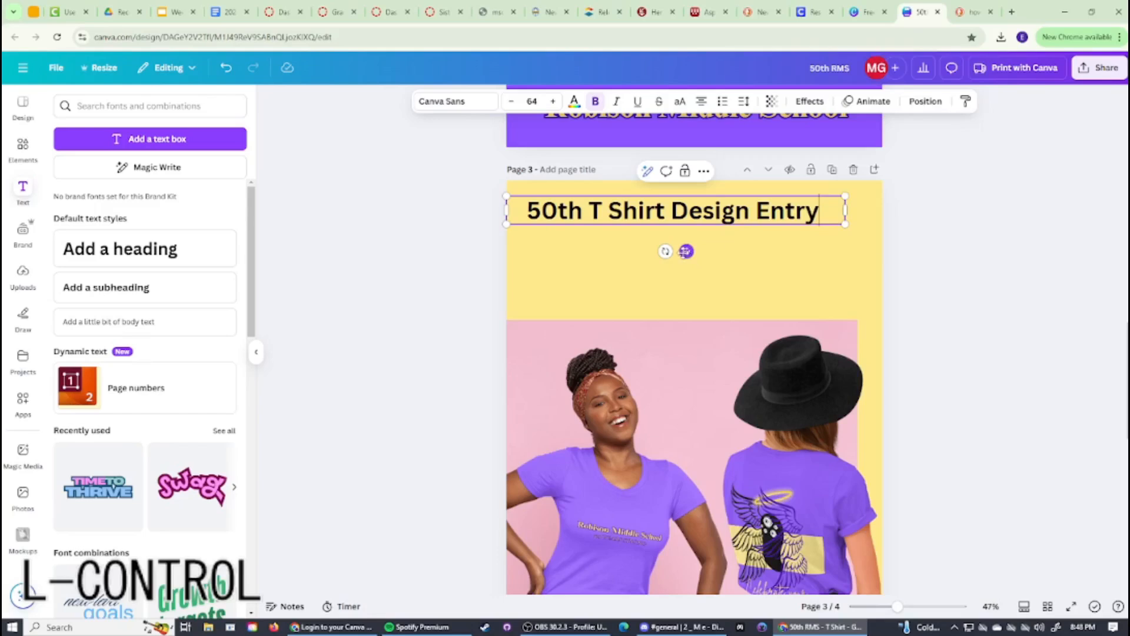
# - Duplicate the "50th T Shirt Design Entry" title text box on page 3
pyautogui.hotkey('ctrl', 'd')
pyautogui.click(995, 304)
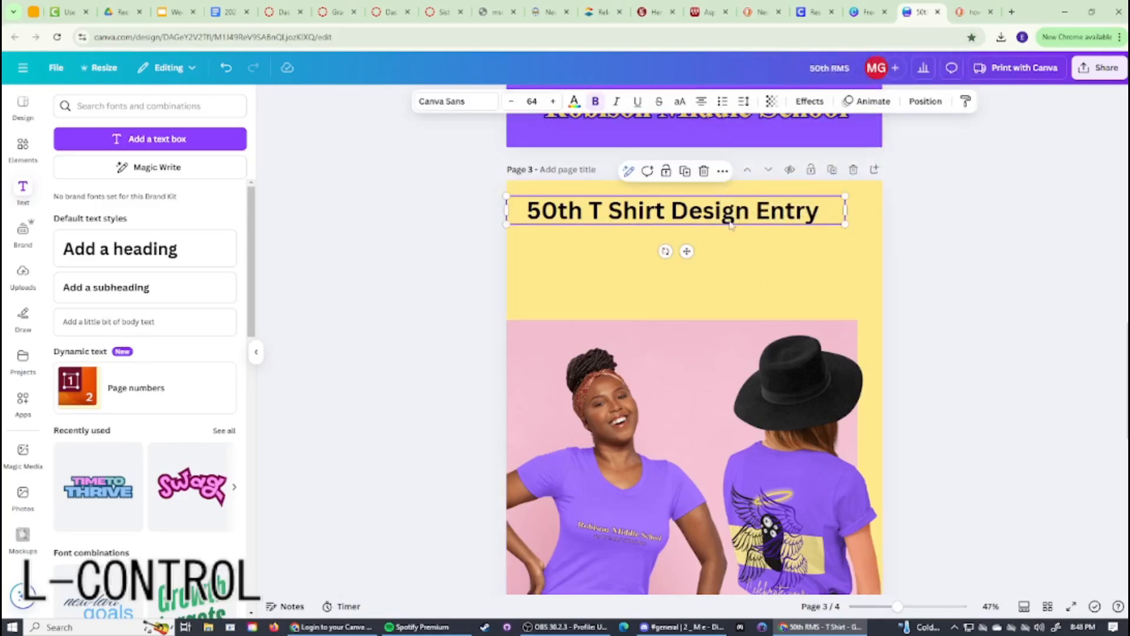
pyautogui.hotkey('ctrl', 'd')
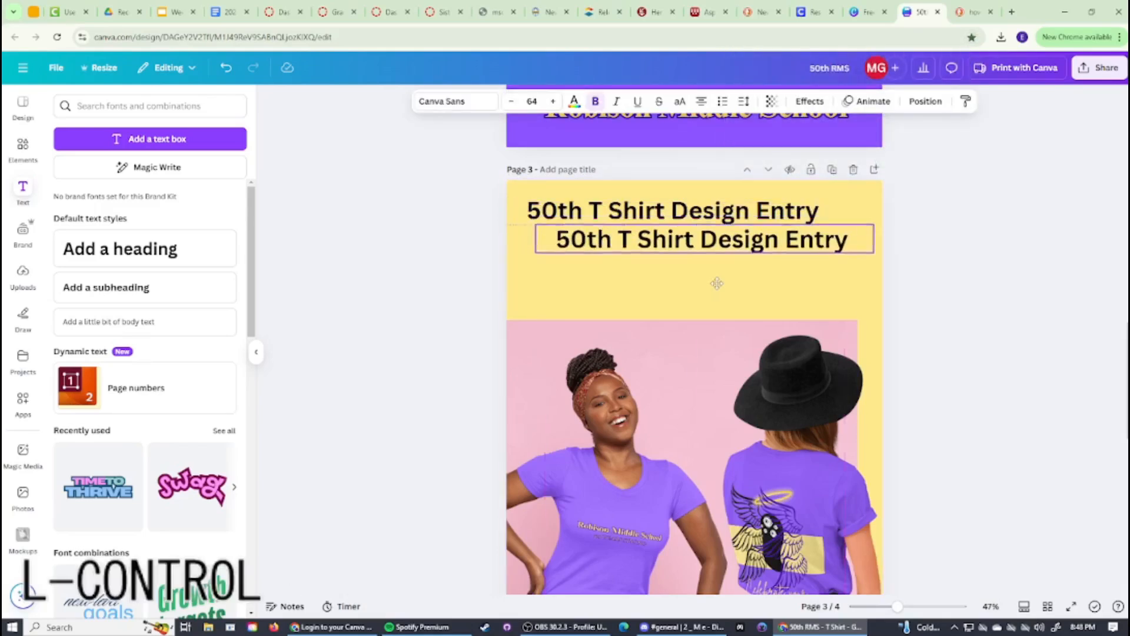
# - Replace the duplicated title's text with a byline reading "by" followed by the teacher's title and name
pyautogui.doubleClick(717, 244)
pyautogui.write('b')
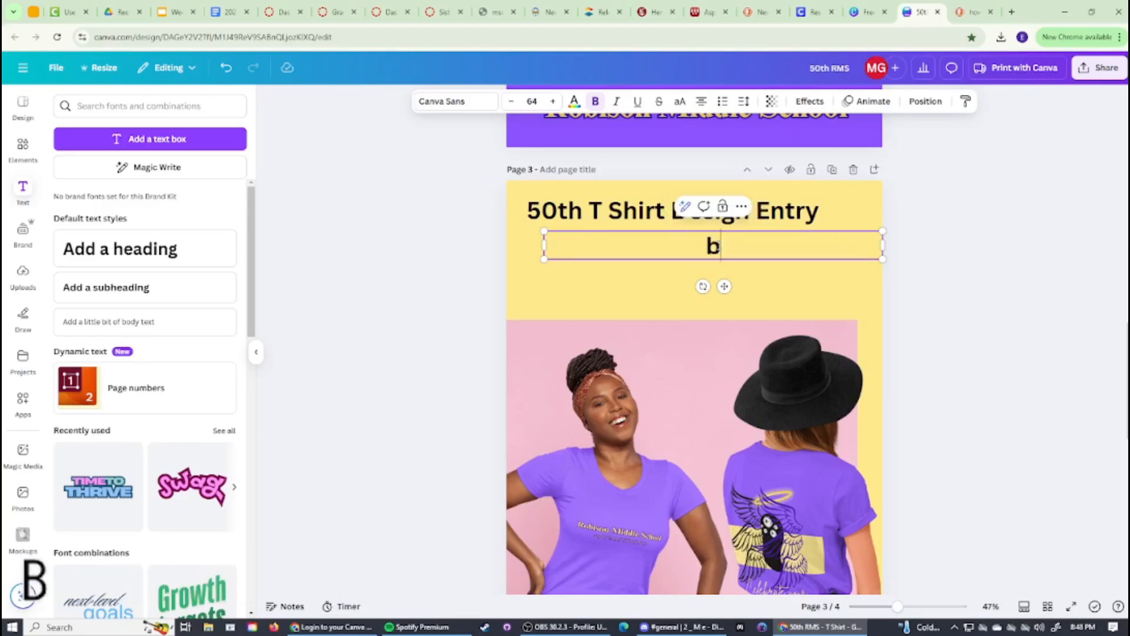
pyautogui.press('BackSpace')
pyautogui.write('vy')
pyautogui.press('BackSpace')
pyautogui.press('BackSpace')
pyautogui.write('by')
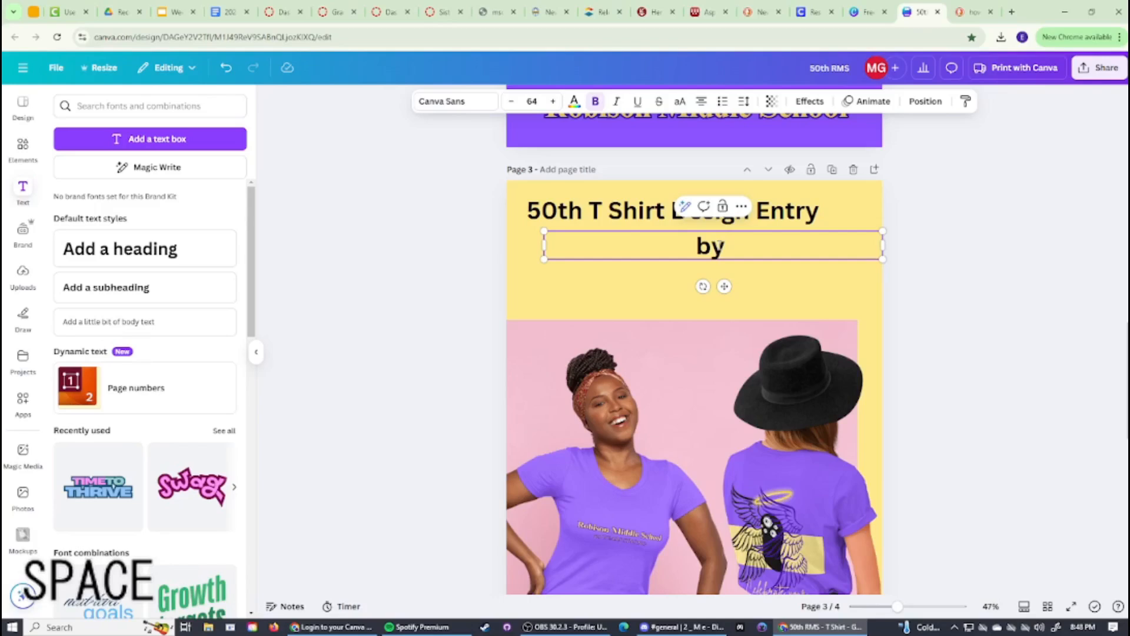
pyautogui.press('shift')
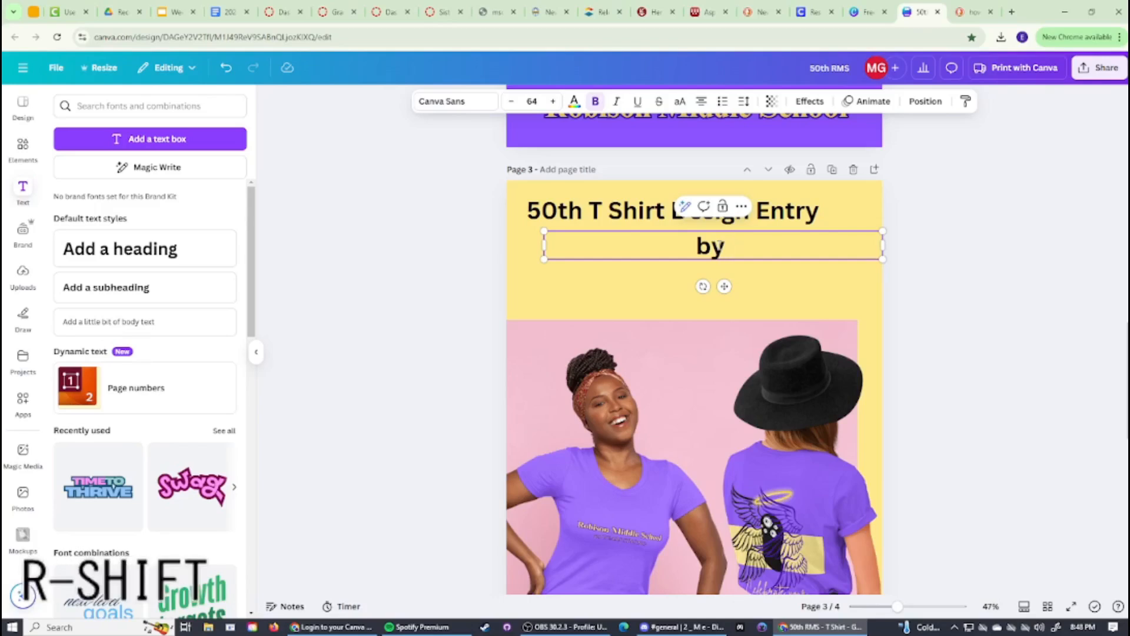
pyautogui.write('tea')
pyautogui.press('BackSpace')
pyautogui.press('BackSpace')
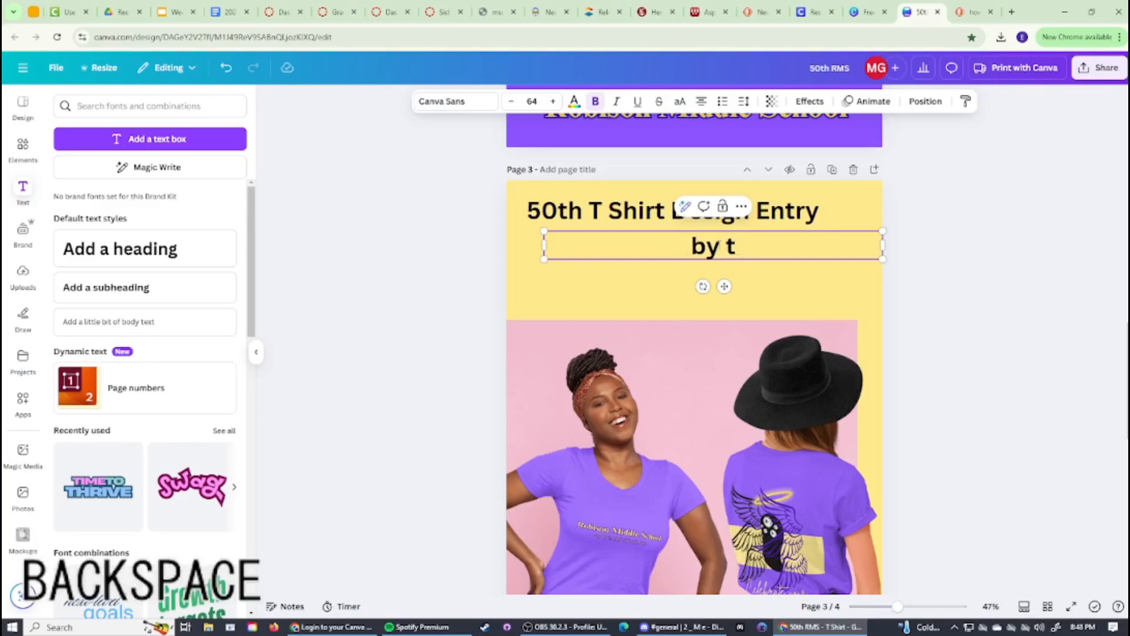
pyautogui.write('Teav')
pyautogui.press('BackSpace')
pyautogui.write('cher Greene')
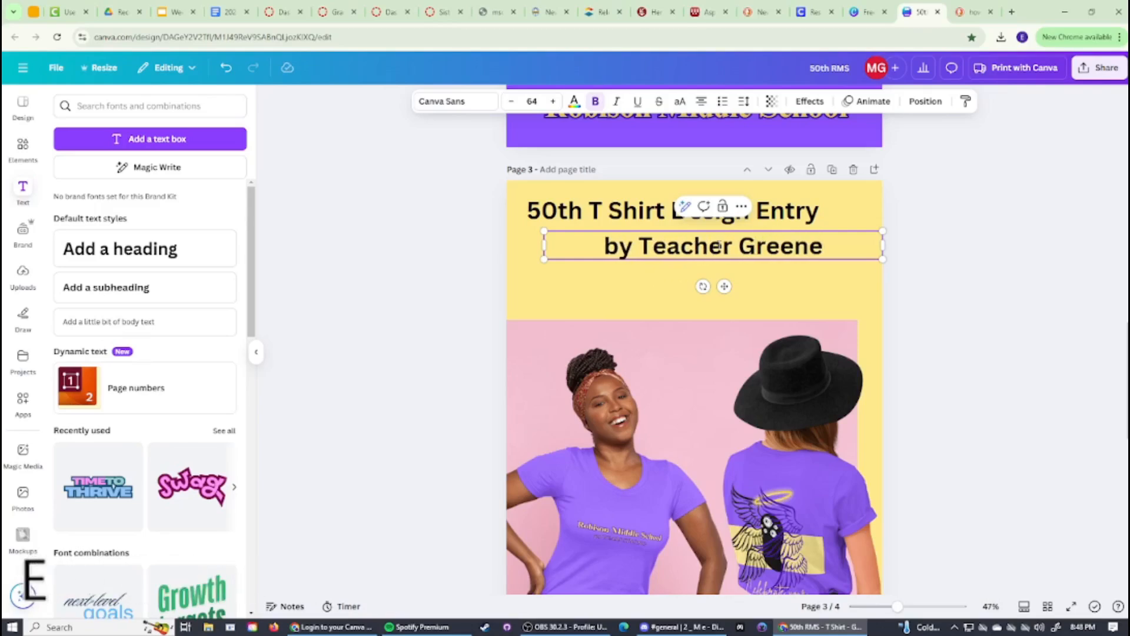
# - Make the byline's font smaller than the title and position it just below the title, toward the page's right edge
pyautogui.click(907, 274)
pyautogui.moveTo(749, 254); pyautogui.dragTo(784, 243)
pyautogui.click(512, 102)
pyautogui.click(512, 101)
pyautogui.click(512, 102)
pyautogui.click(512, 102)
pyautogui.click(512, 102)
pyautogui.click(512, 102)
pyautogui.click(968, 235)
pyautogui.click(820, 243)
pyautogui.moveTo(820, 242); pyautogui.dragTo(848, 240)
pyautogui.click(986, 254)
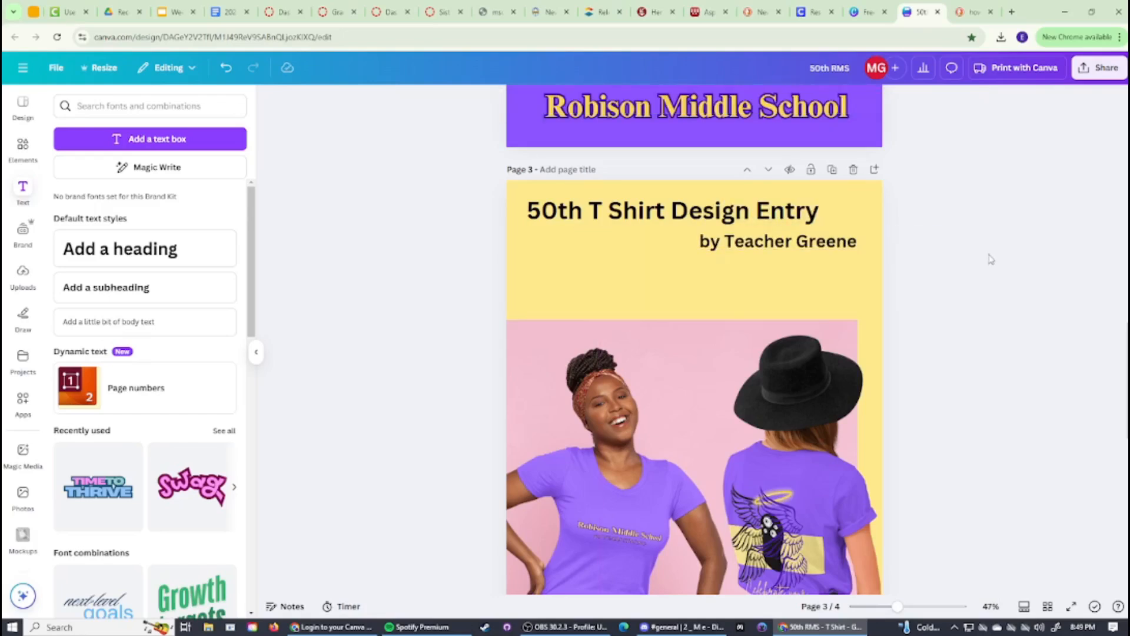
# - Review the front, back and mockup pages of the design from page 1 to page 3
pyautogui.scroll(-2, 990, 262)
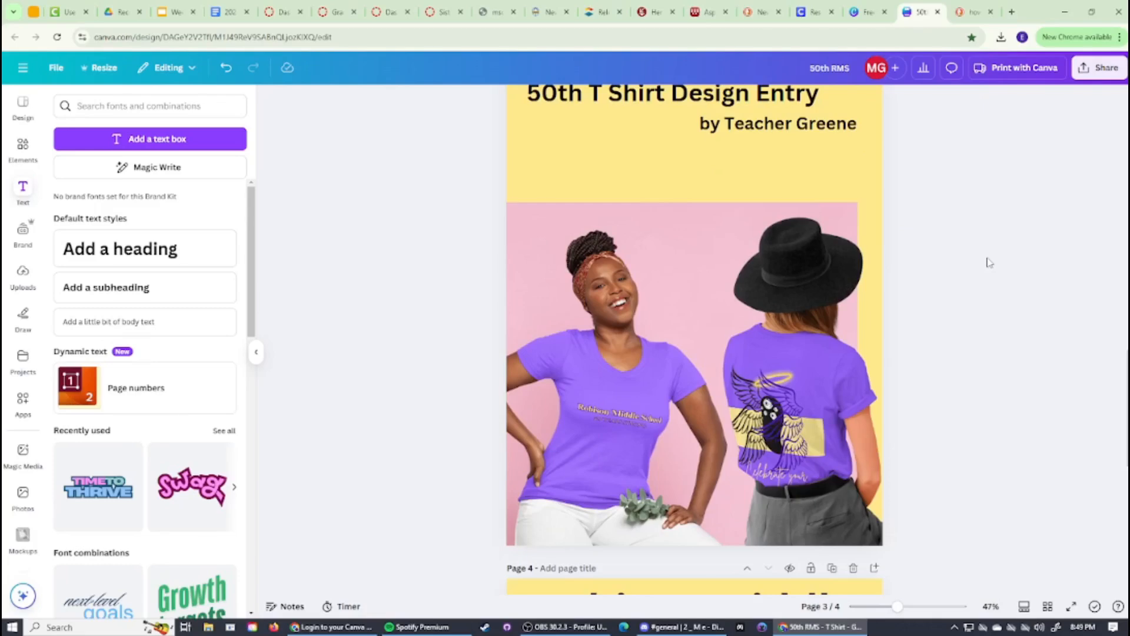
pyautogui.scroll(9, 989, 262)
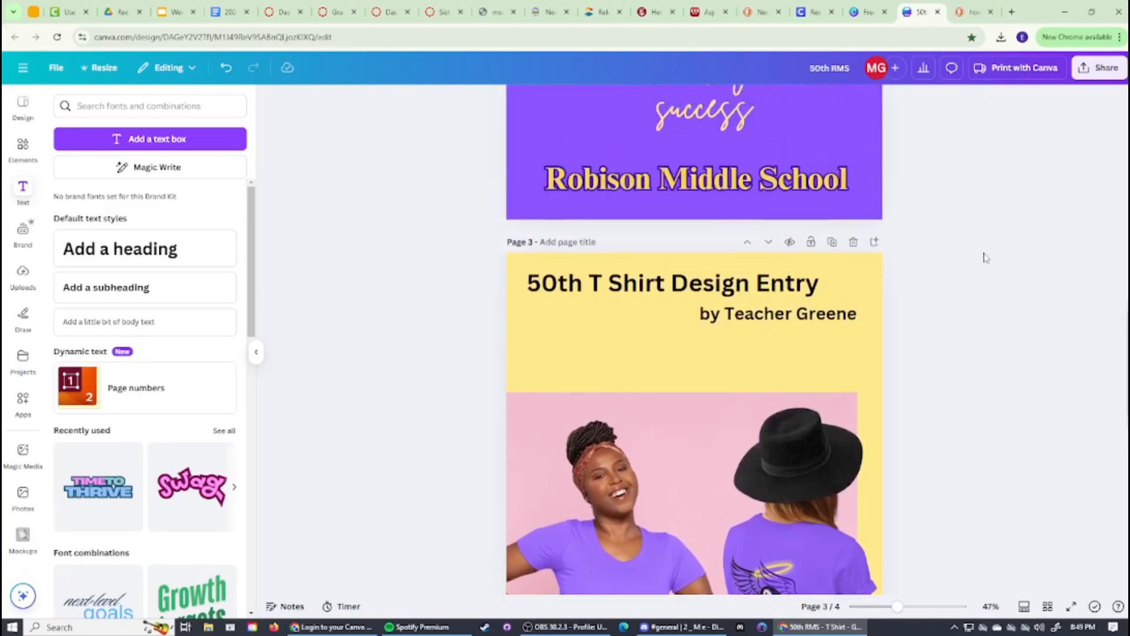
pyautogui.scroll(8, 985, 257)
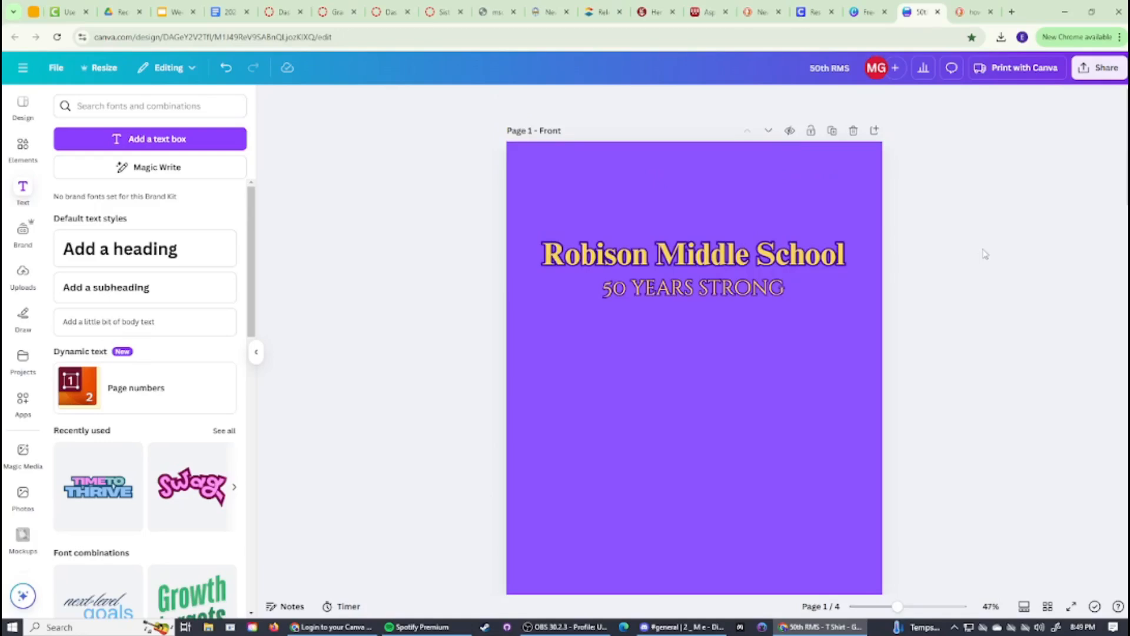
pyautogui.scroll(-1, 982, 250)
pyautogui.scroll(-10, 979, 245)
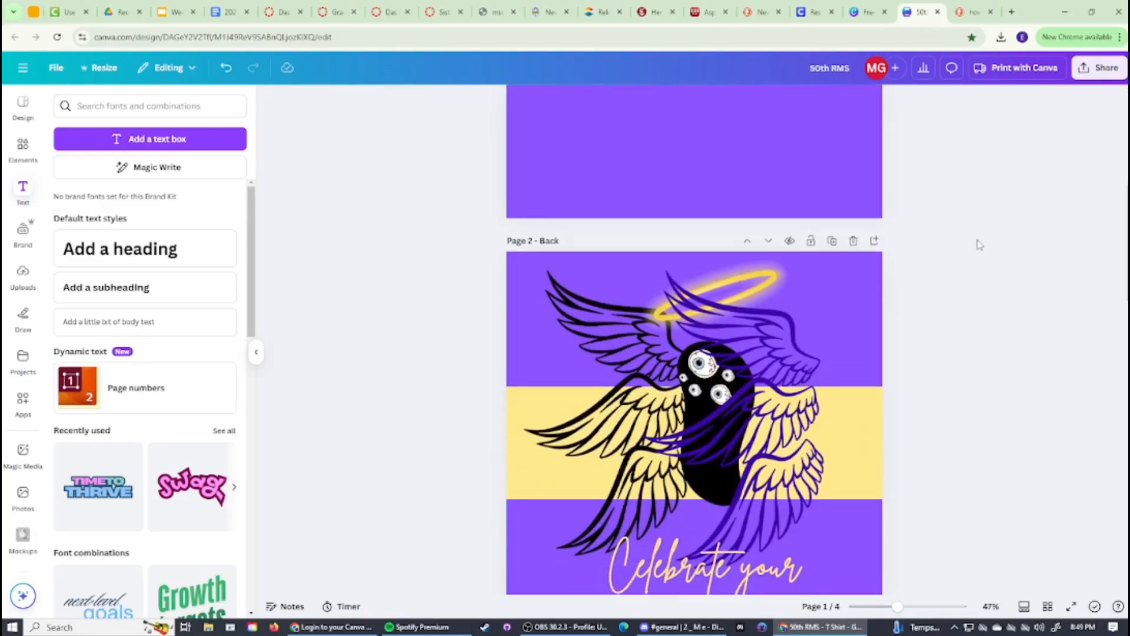
pyautogui.scroll(-10, 979, 245)
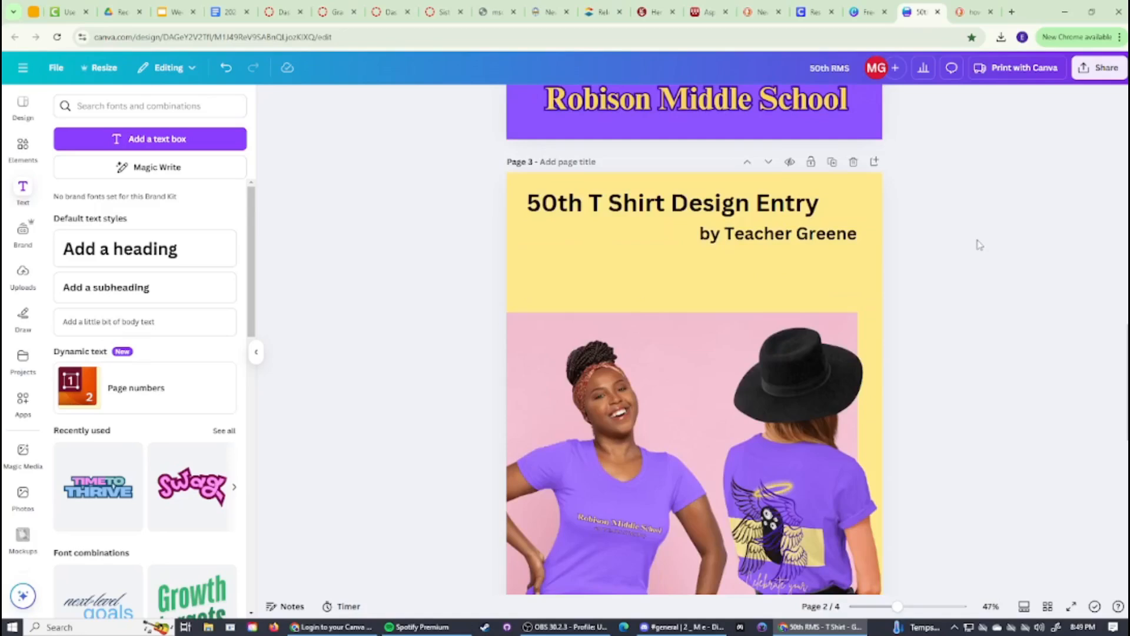
# - Open the design's download settings and choose PDF Standard as the file type
pyautogui.click(1099, 68)
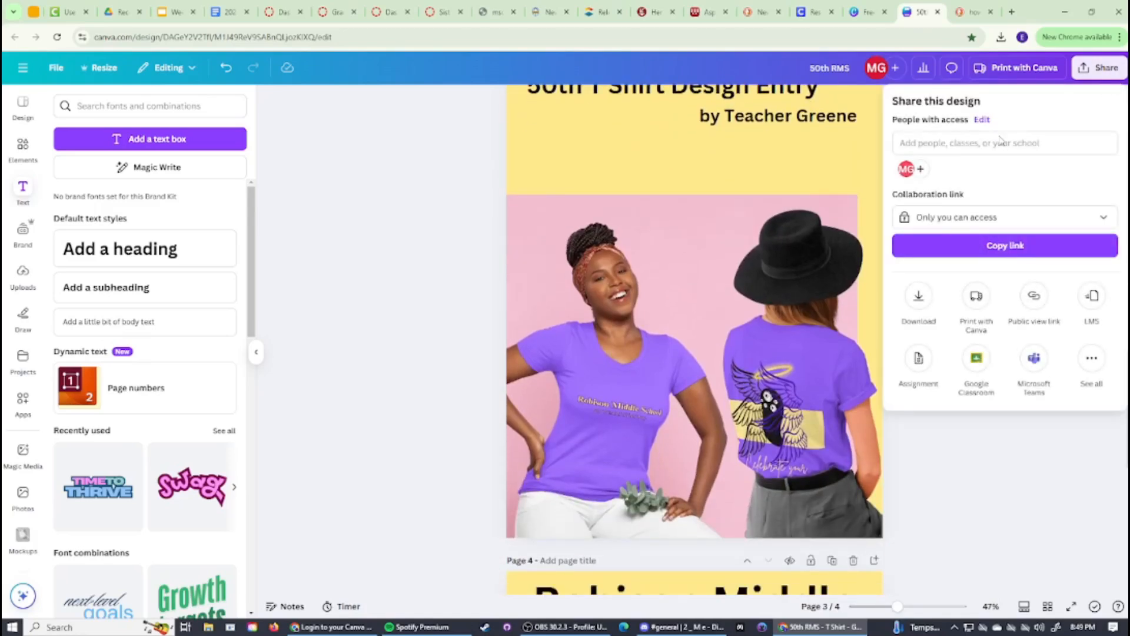
pyautogui.click(924, 297)
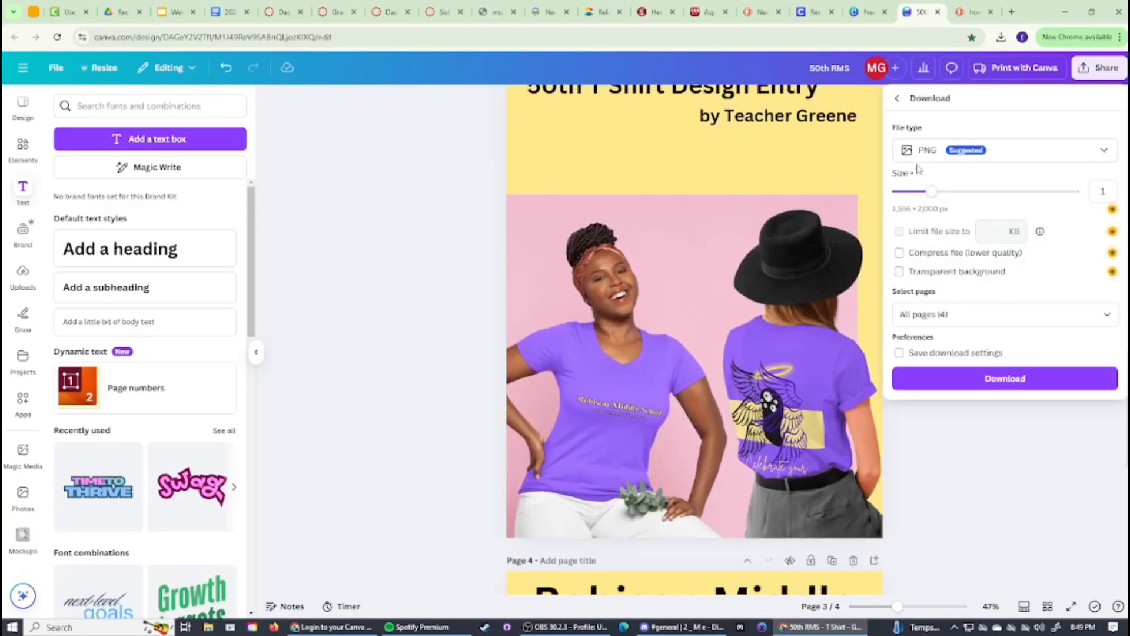
pyautogui.click(1083, 72)
pyautogui.click(1082, 76)
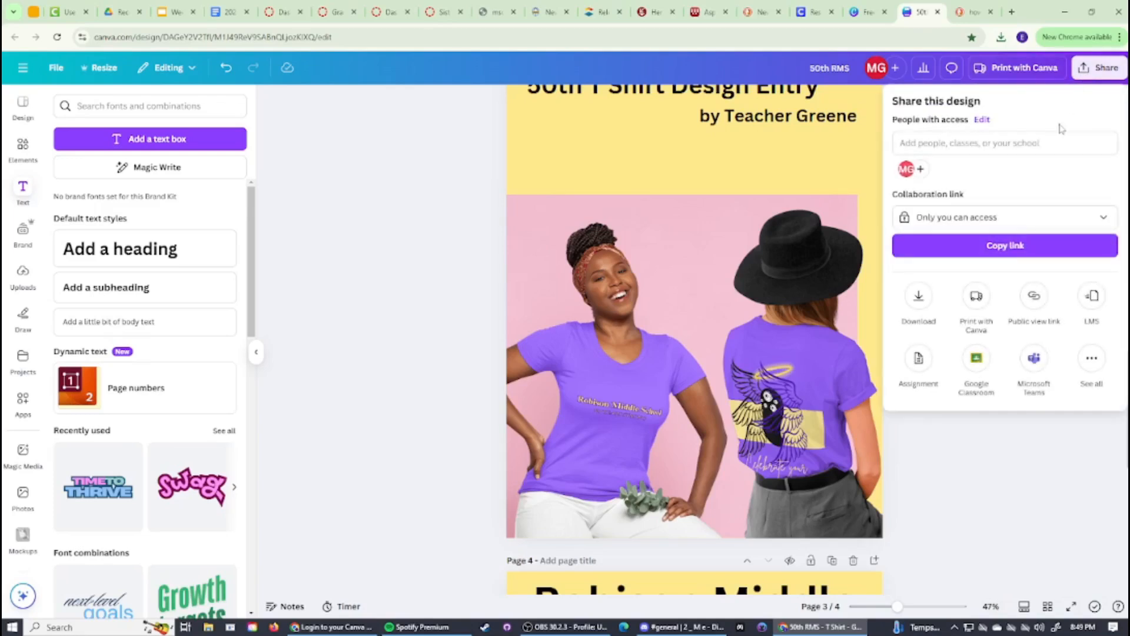
pyautogui.click(921, 301)
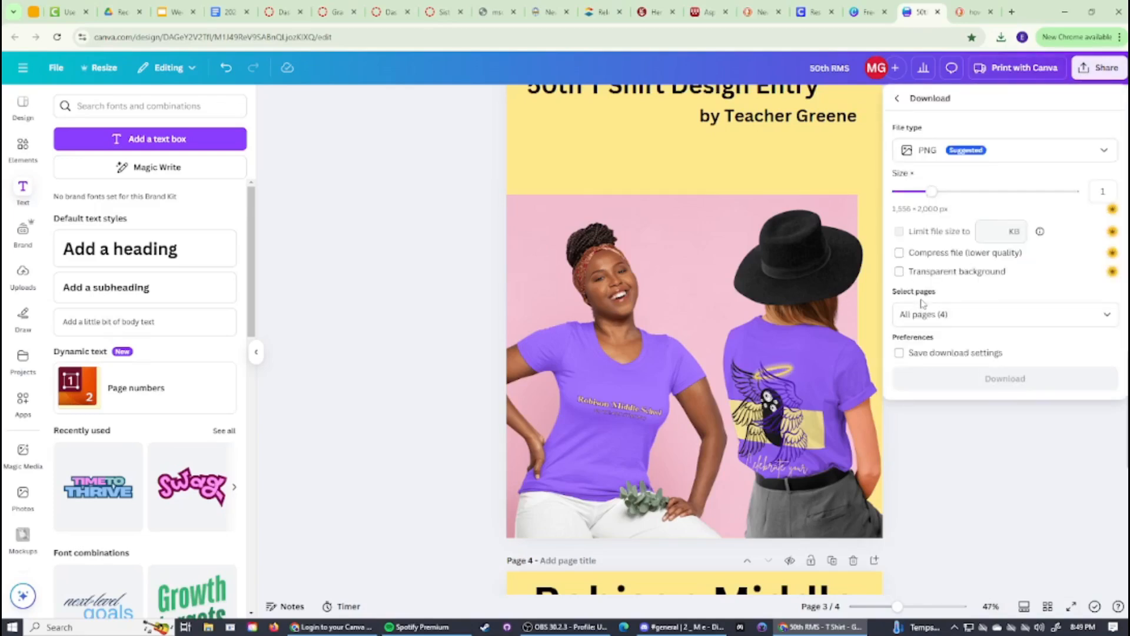
pyautogui.click(971, 151)
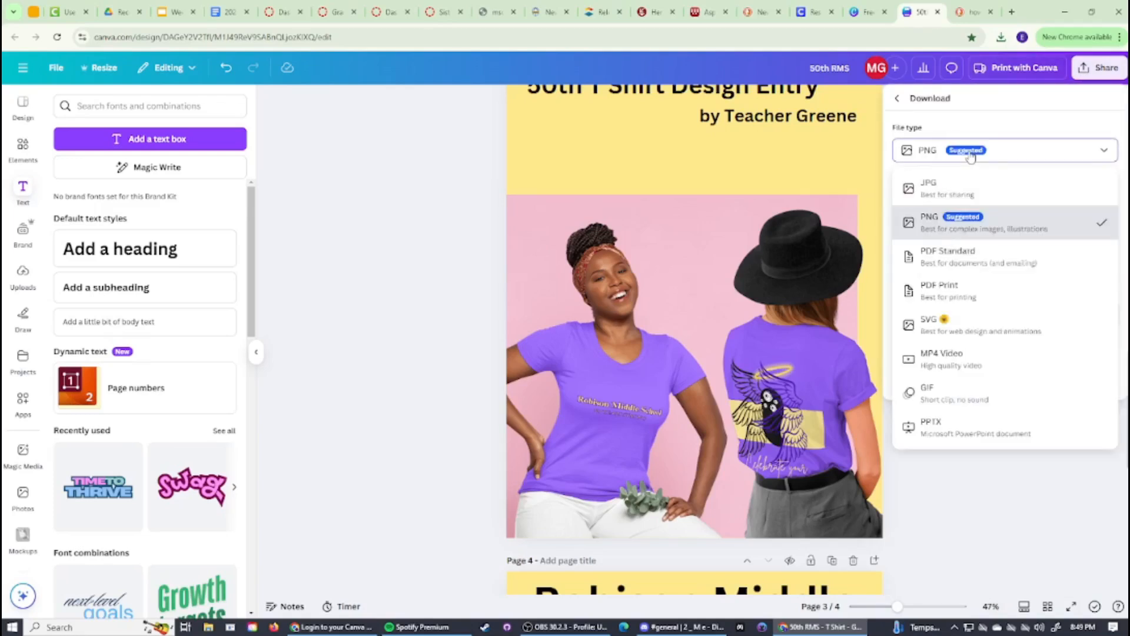
pyautogui.click(972, 256)
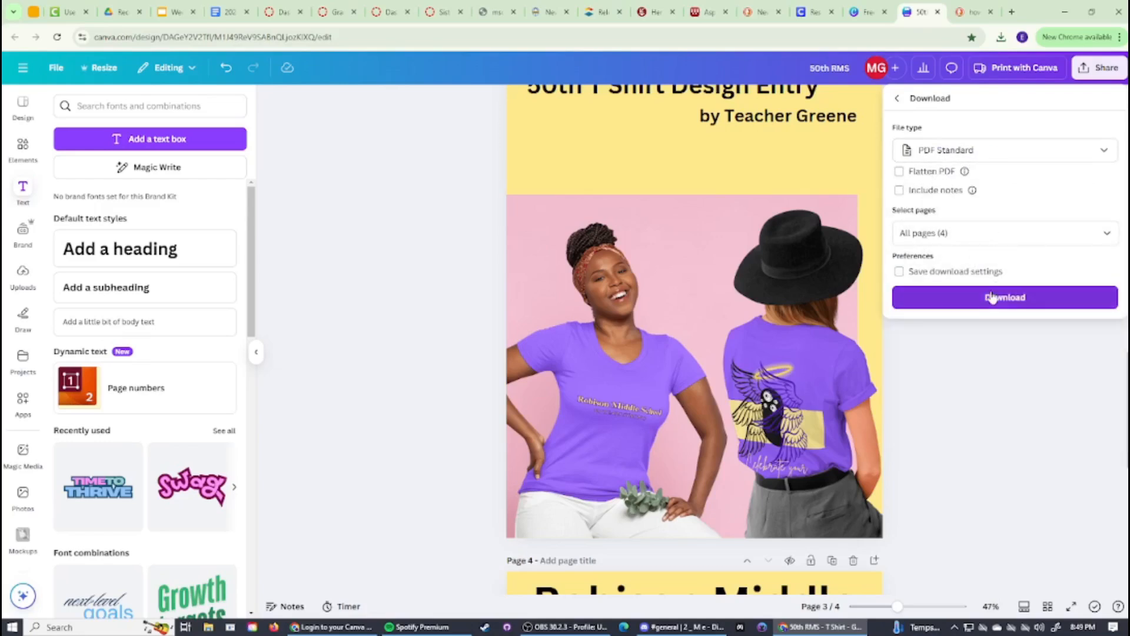
# - Limit the download to pages 1-3, leaving out page 4, and download the PDF
pyautogui.click(974, 233)
pyautogui.click(1098, 296)
pyautogui.click(1098, 268)
pyautogui.click(1098, 268)
pyautogui.click(1099, 324)
pyautogui.click(1099, 356)
pyautogui.click(1098, 389)
pyautogui.scroll(-2, 1052, 347)
pyautogui.scroll(2, 1042, 369)
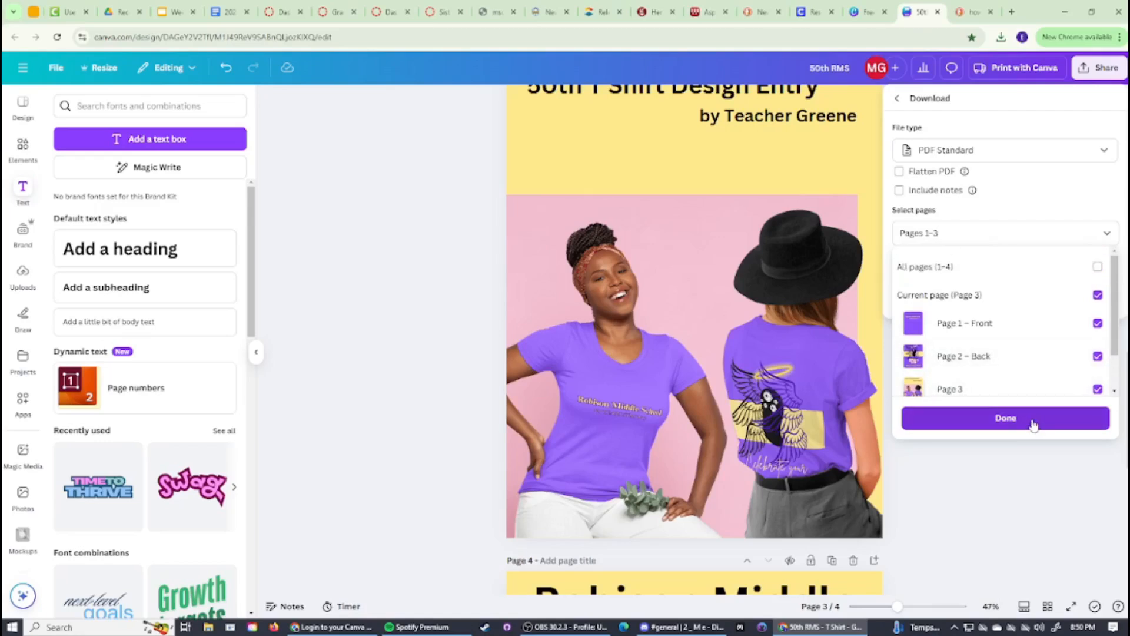
pyautogui.click(1034, 421)
pyautogui.click(1010, 305)
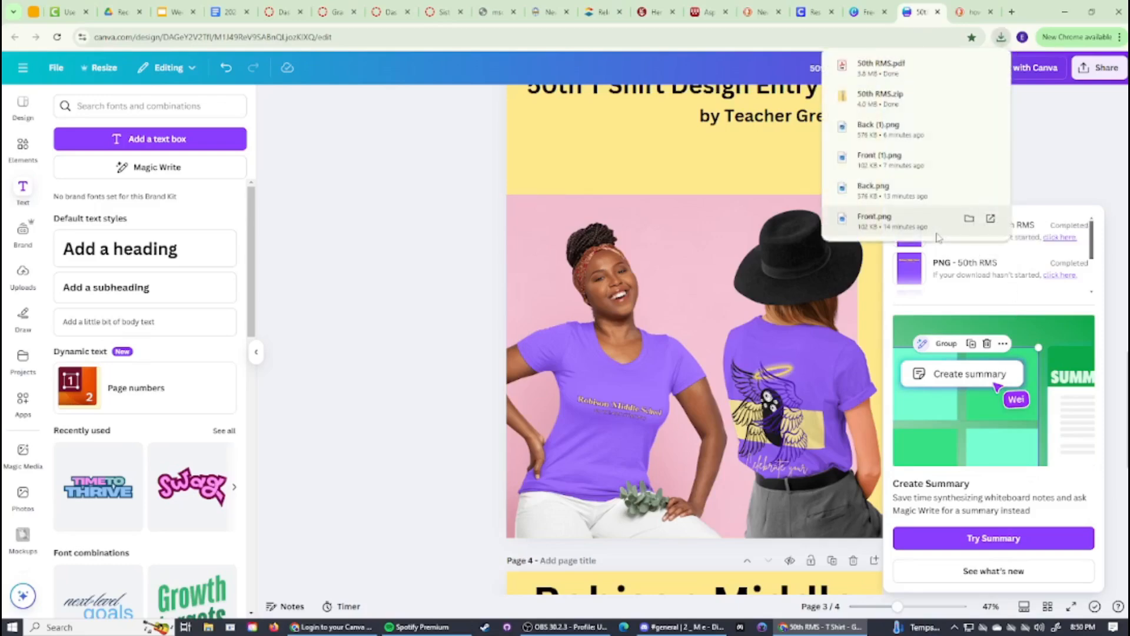
# - Open the downloaded 50th RMS.pdf and look through its front, back and mockup pages
pyautogui.click(897, 78)
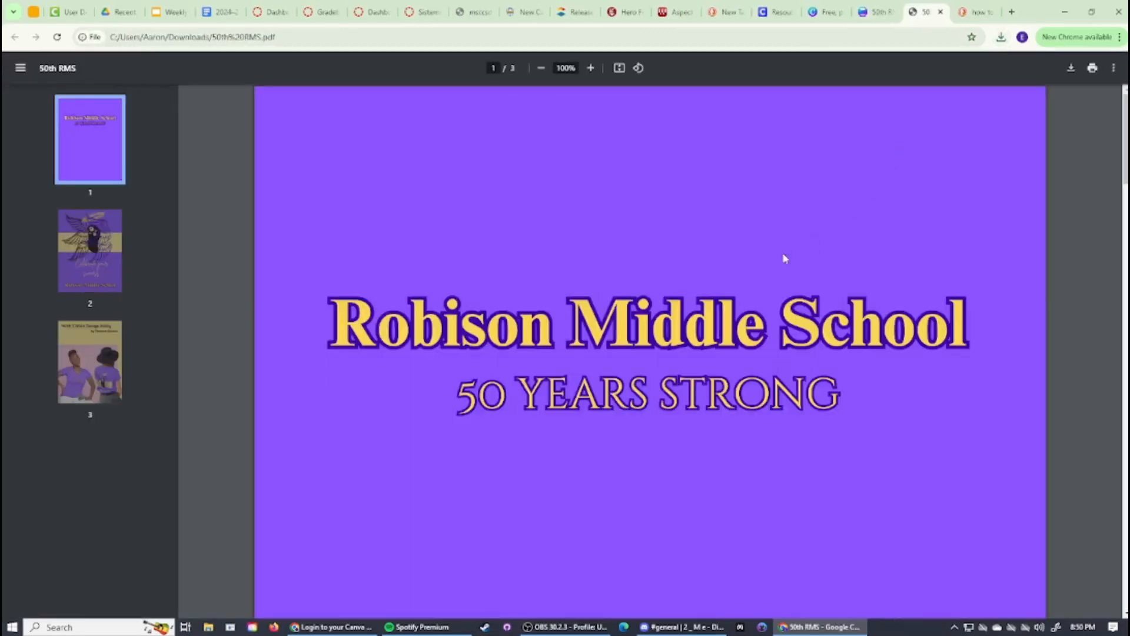
pyautogui.scroll(-5, 345, 287)
pyautogui.scroll(-18, 344, 287)
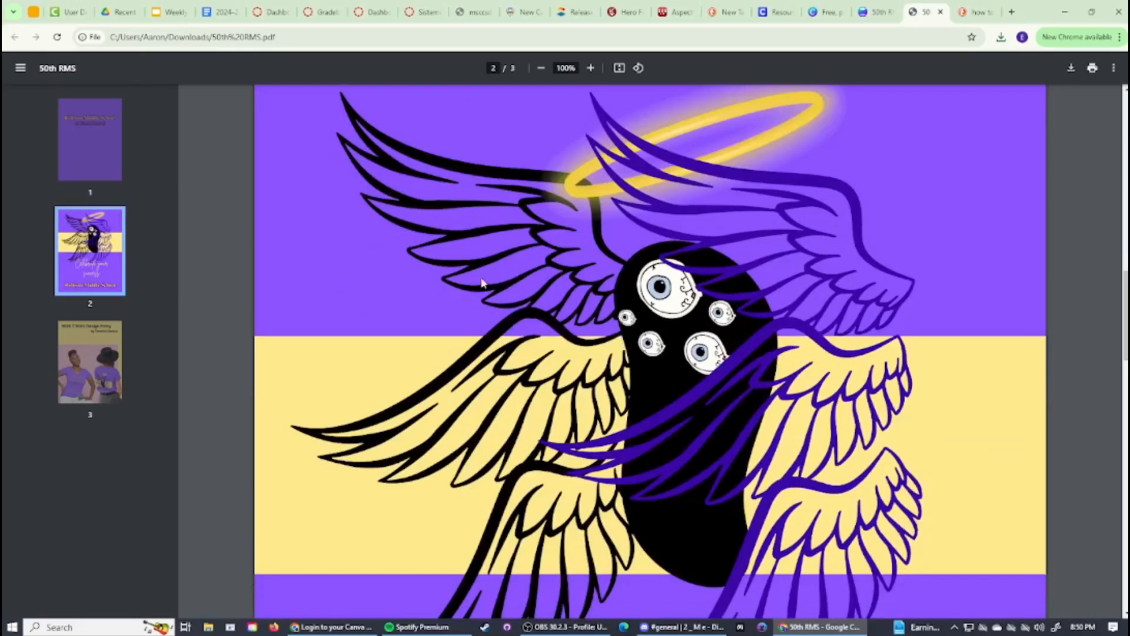
pyautogui.scroll(-15, 514, 276)
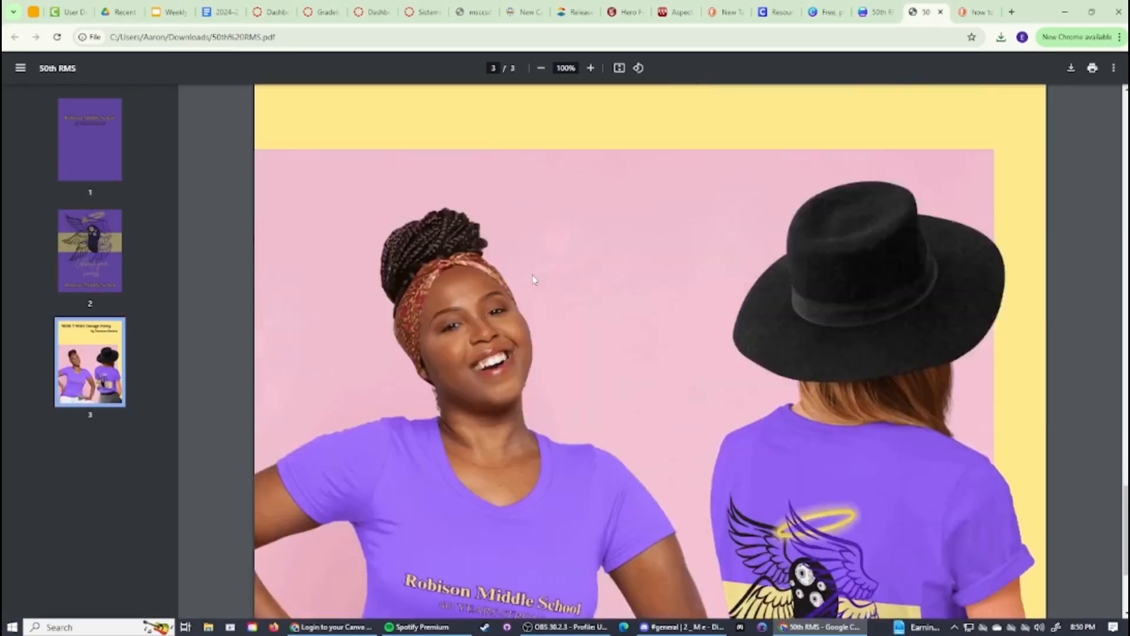
# - Check the PDF's print preview and the available print destinations, and close the preview without printing or saving
pyautogui.hotkey('ctrl', 'p')
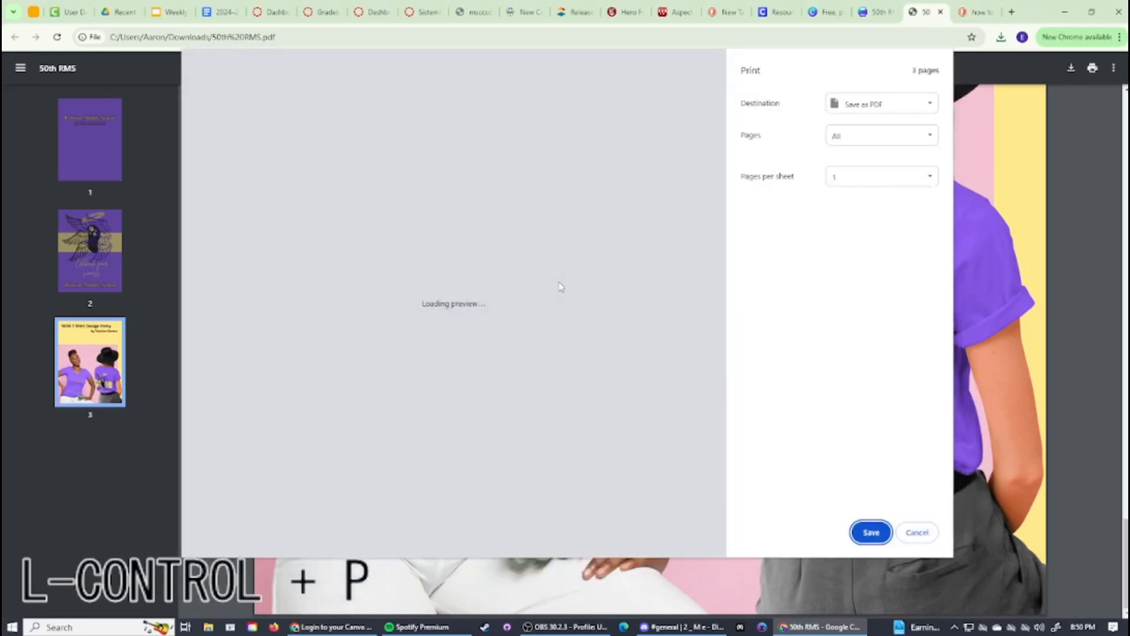
pyautogui.scroll(-15, 629, 343)
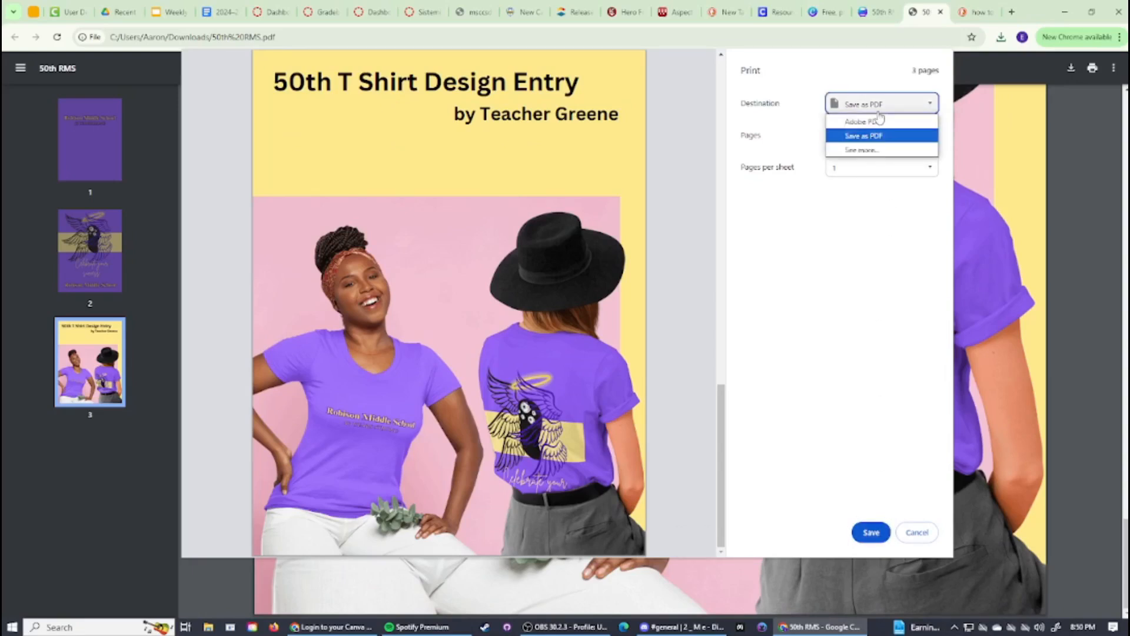
pyautogui.click(1049, 155)
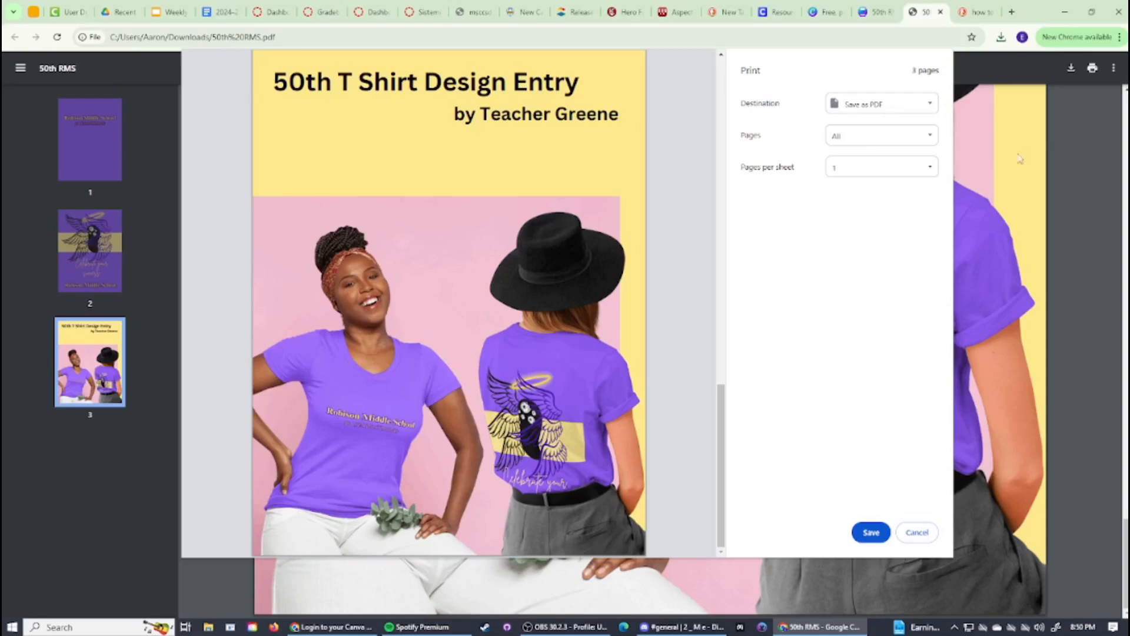
pyautogui.click(917, 532)
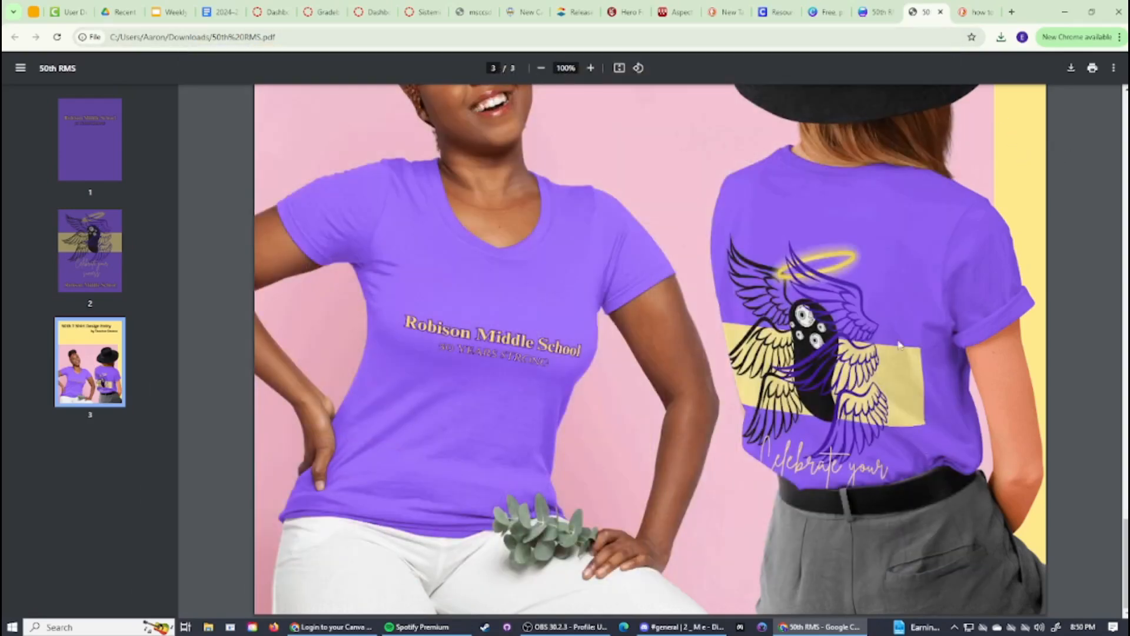